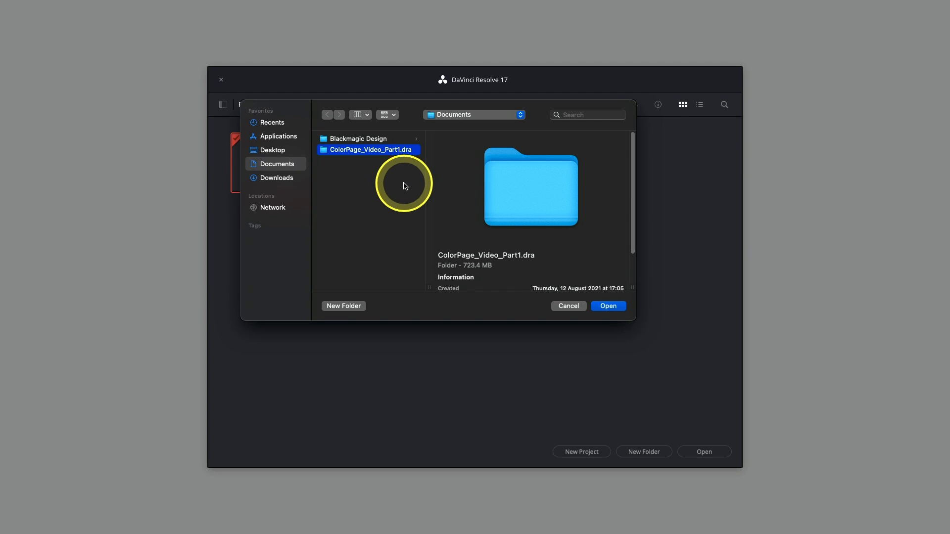
Step: Restore the ColorPage_Video_Part1.dra project archive from Documents and open the ColorPage_Video_Part1 project
left_click(608, 307)
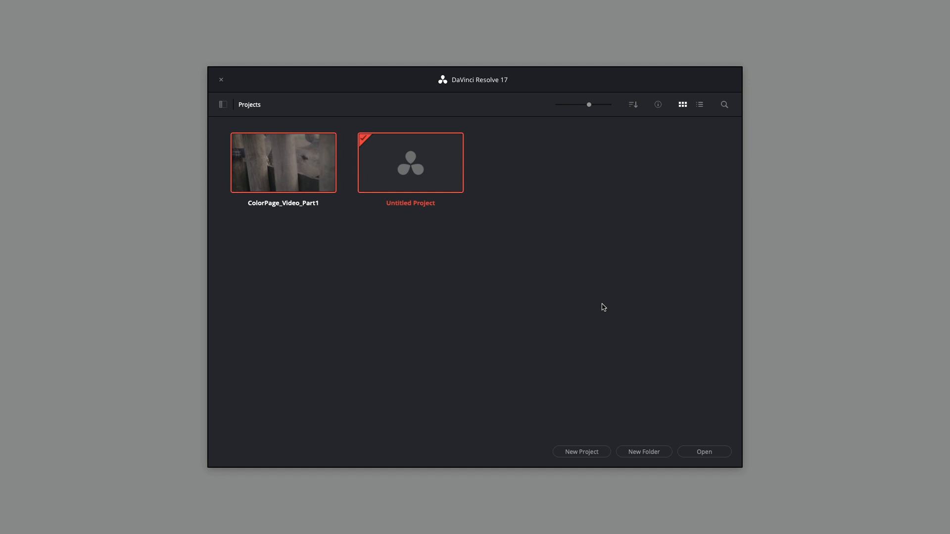
double_click(267, 162)
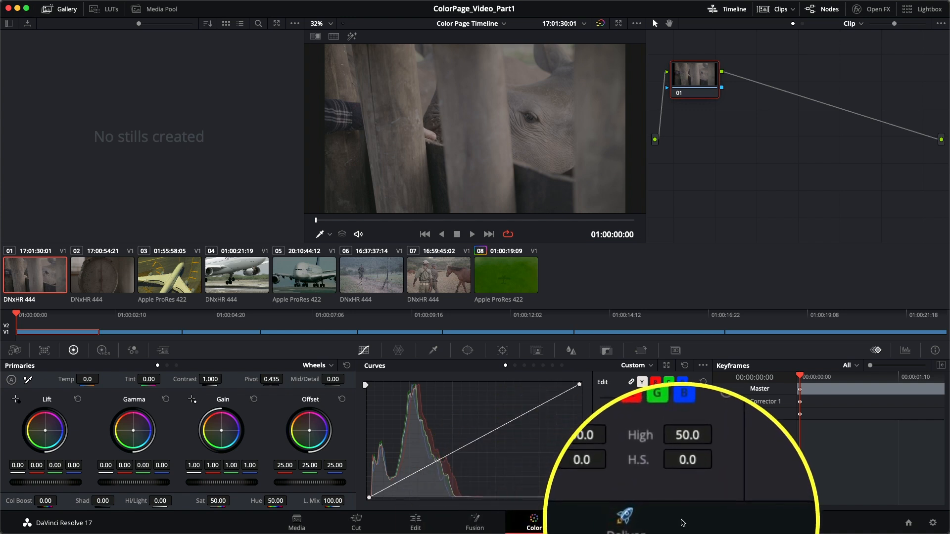
Step: Show the page navigation as icons only and switch it back to icons and labels
right_click(682, 519)
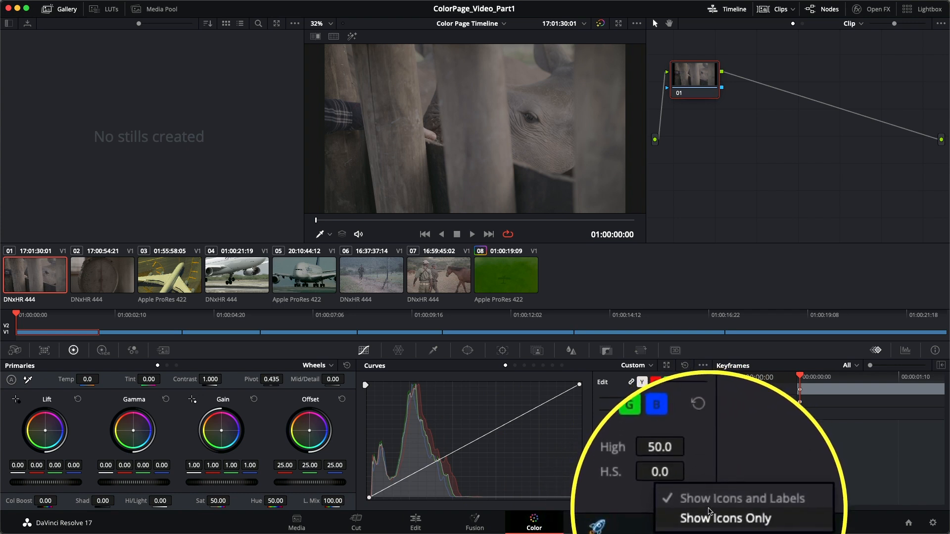
left_click(709, 517)
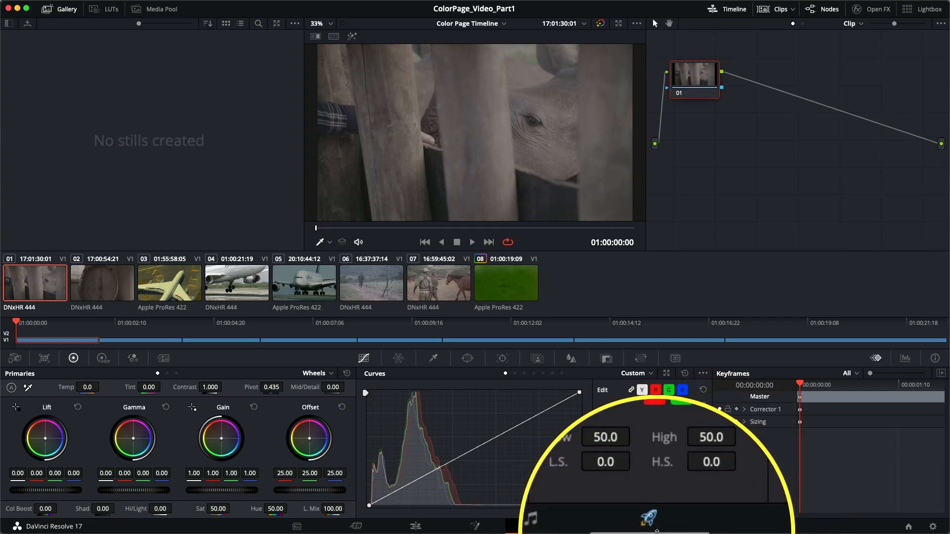
right_click(693, 525)
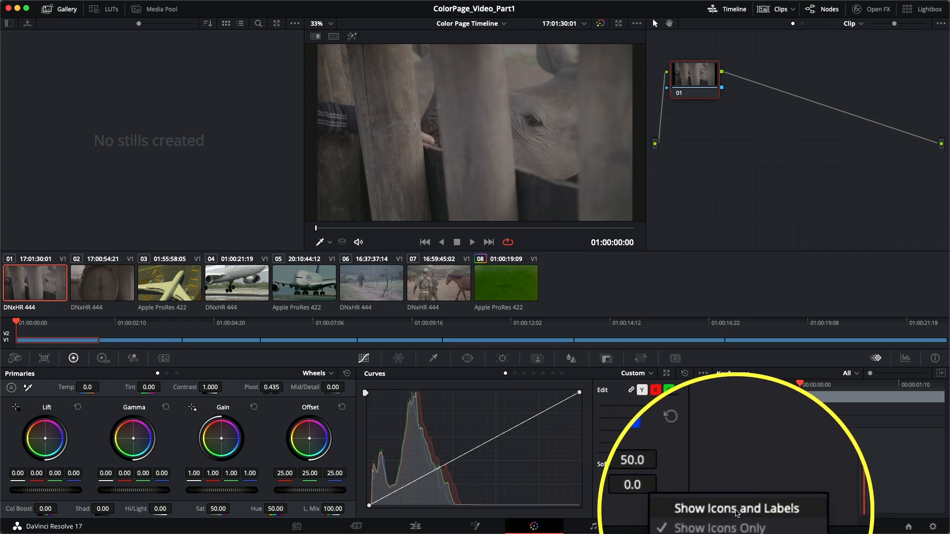
left_click(736, 513)
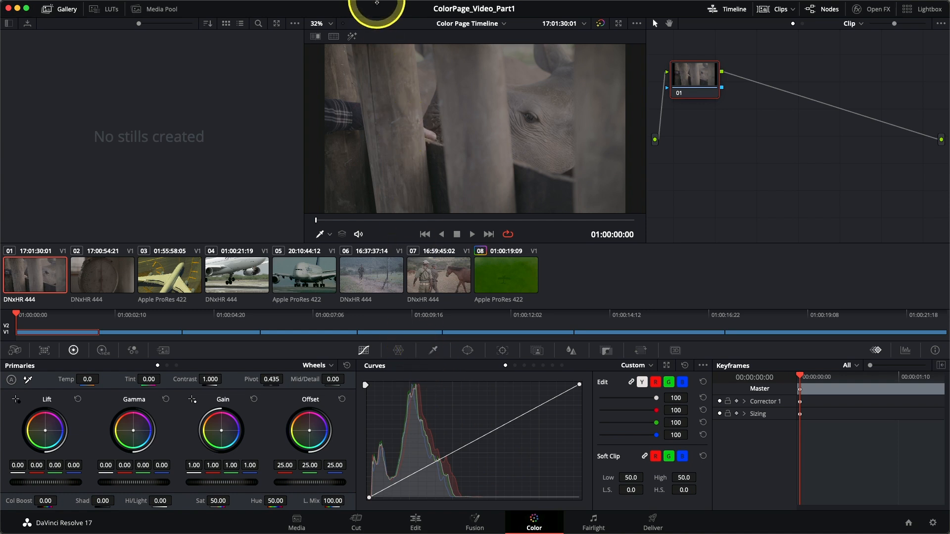
Step: Reset the UI layout of the workspace
left_click(400, 6)
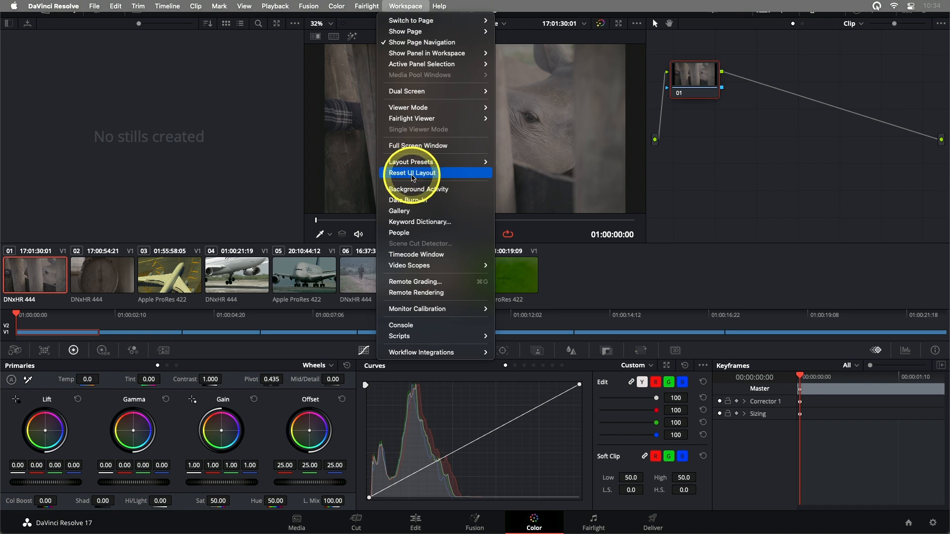
left_click(413, 178)
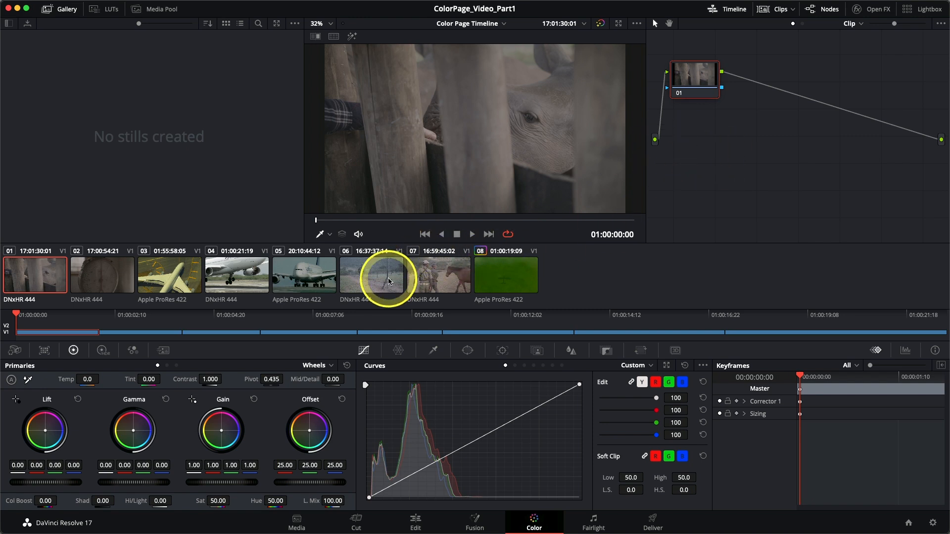
Step: View clips 02 to 06 one after another in the viewer
left_click(91, 273)
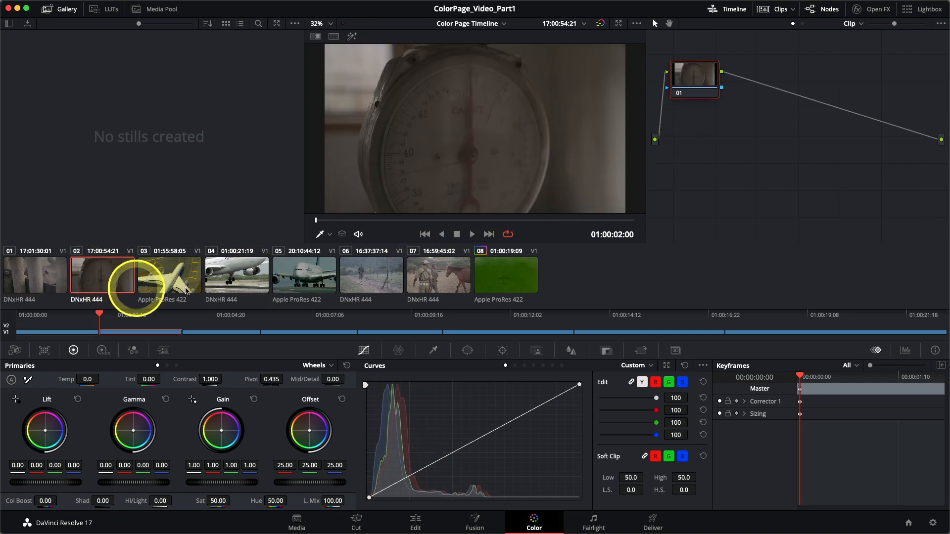
left_click(184, 280)
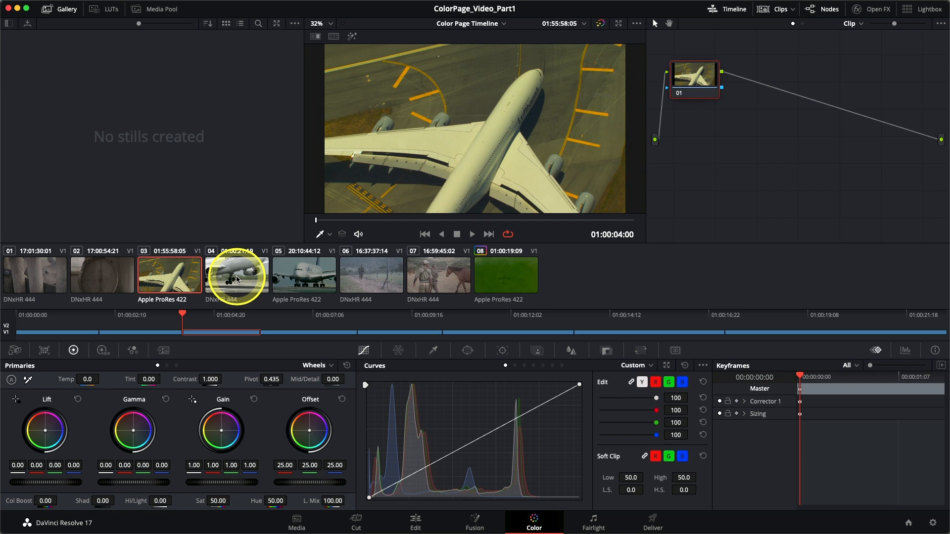
left_click(236, 279)
left_click(303, 280)
left_click(364, 282)
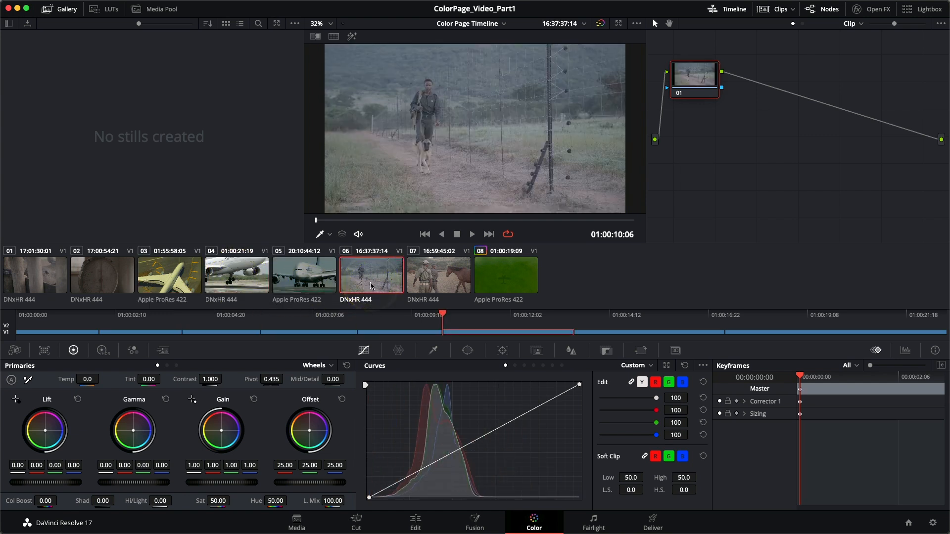
Step: Step backward and forward through the neighbouring clips and play part of clip 05
key("Up")
key("Up")
key("Up")
key("Up")
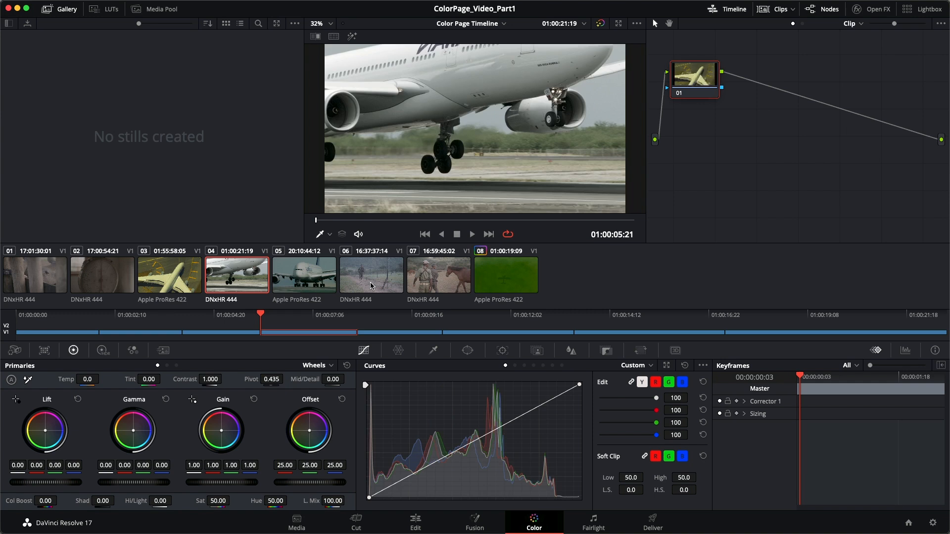
key("Down")
key("Down")
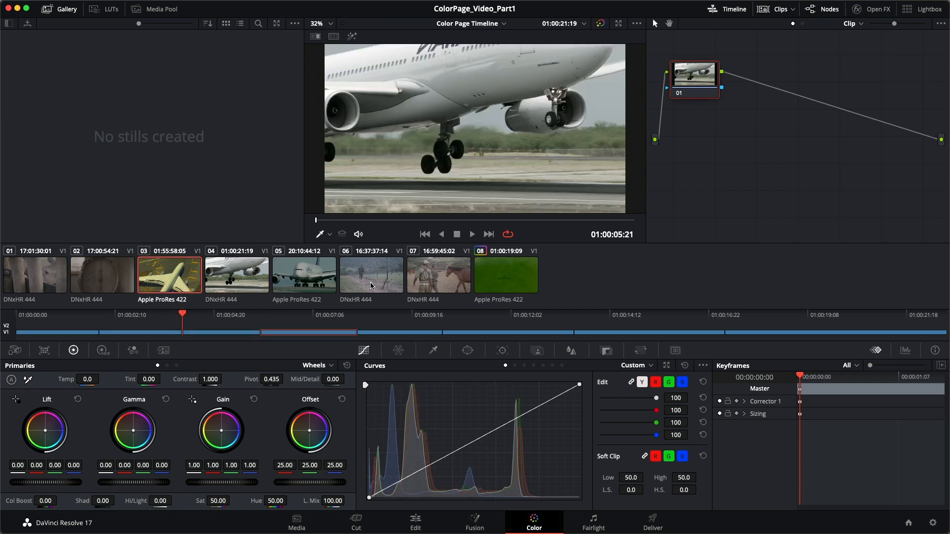
key("Up")
key("Down")
key("Down")
key("space")
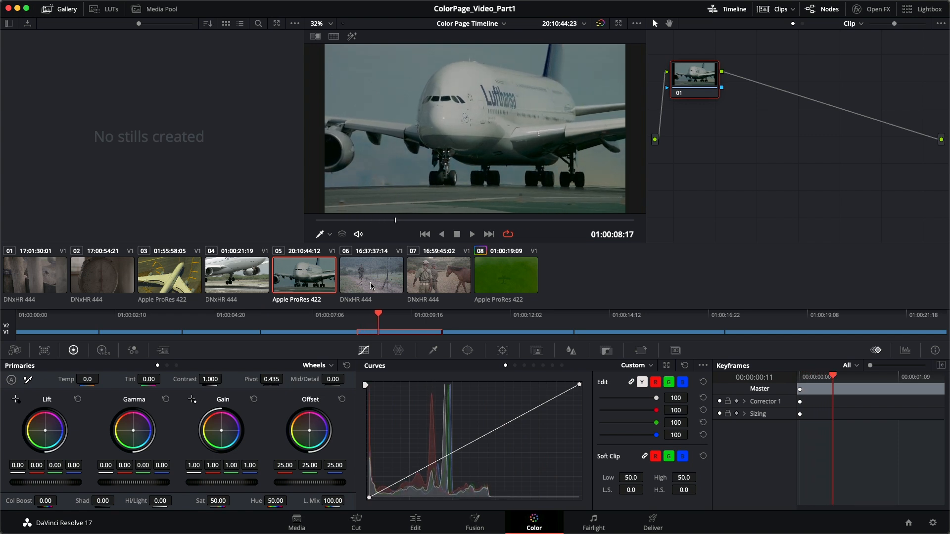
Step: Return to clip 02 and scrub the playhead to 01:00:03:12
key("Up")
key("Up")
key("Up")
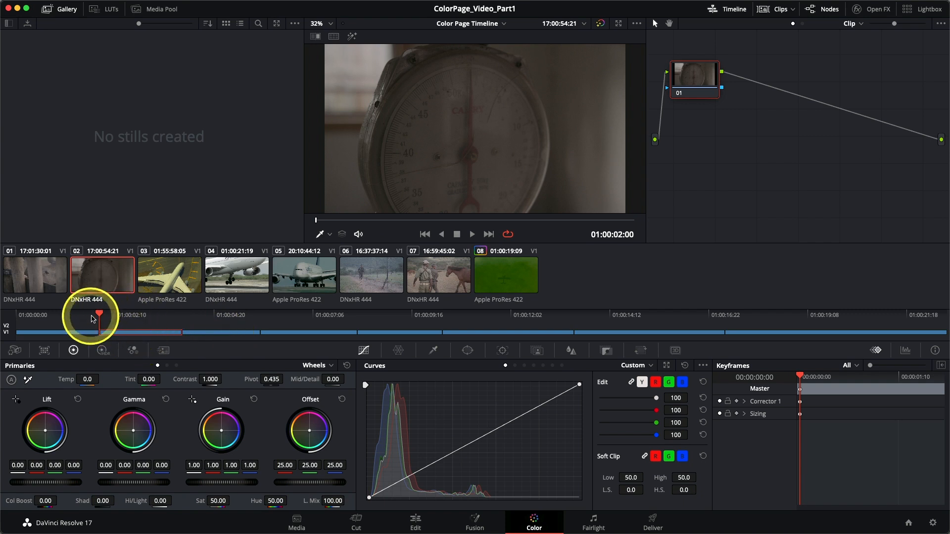
left_click_drag(99, 312, 181, 311)
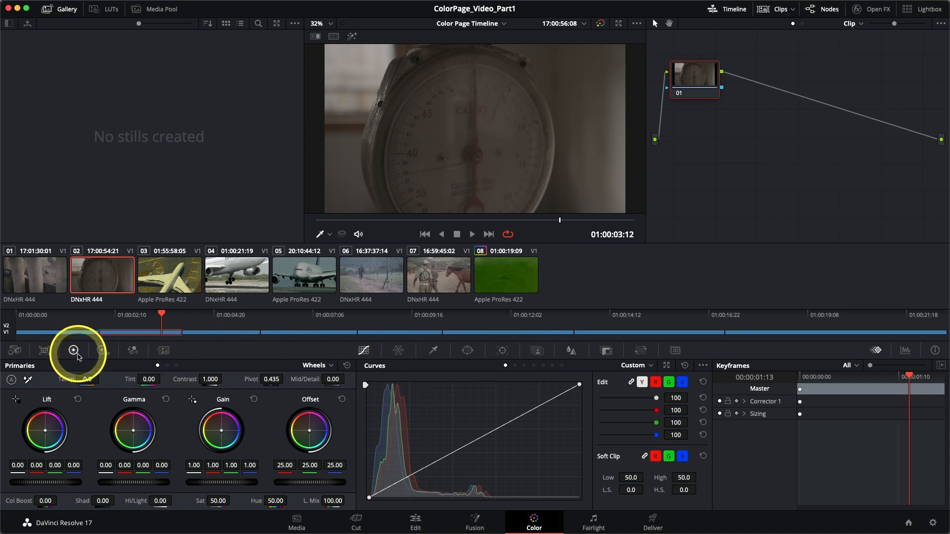
Step: Look through the grading palettes including Color Match, return to Primaries and Curves, and show the Scopes instead of Keyframes
left_click(44, 350)
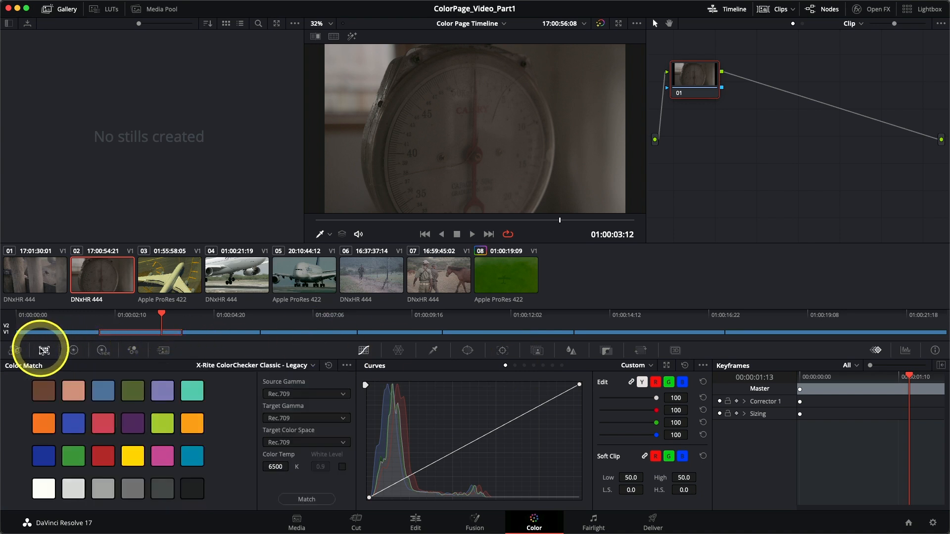
left_click(16, 351)
left_click(73, 351)
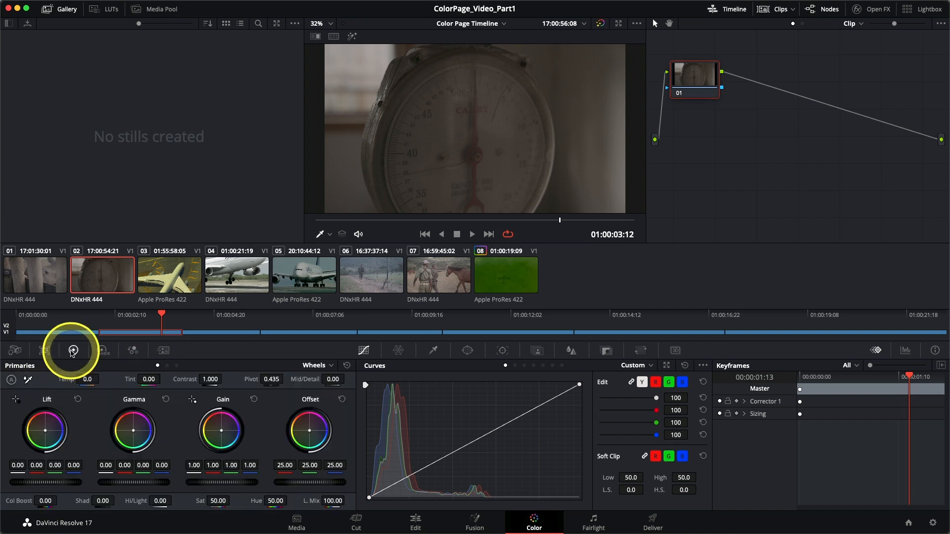
left_click(163, 351)
left_click(79, 354)
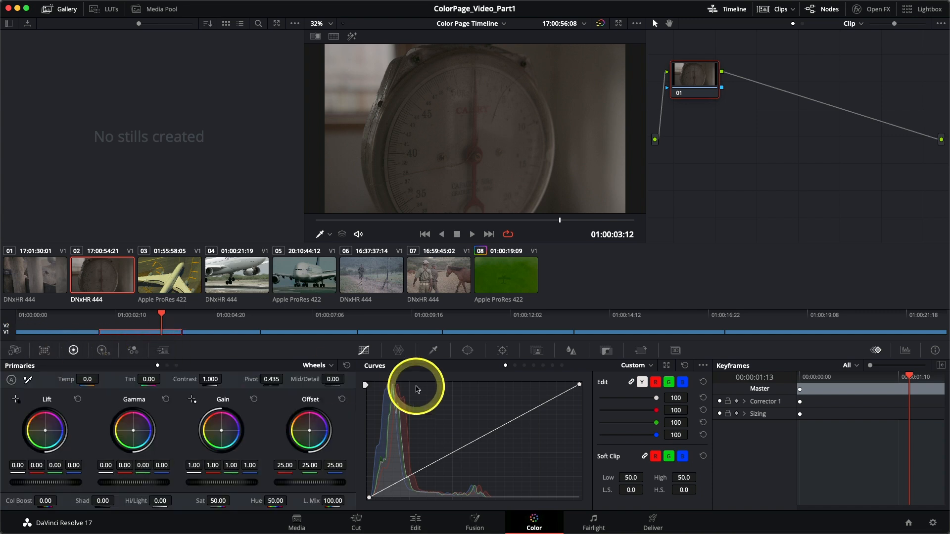
left_click(398, 350)
left_click(365, 352)
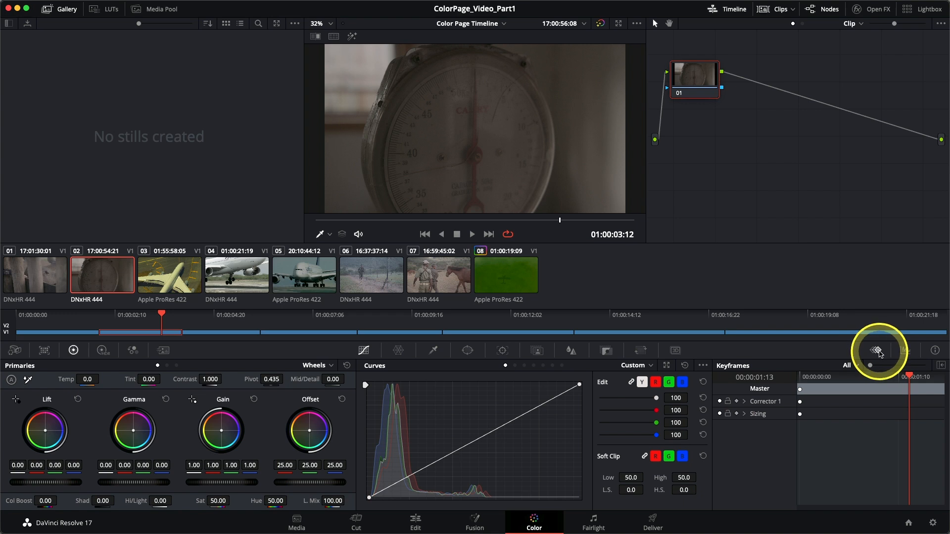
left_click(904, 350)
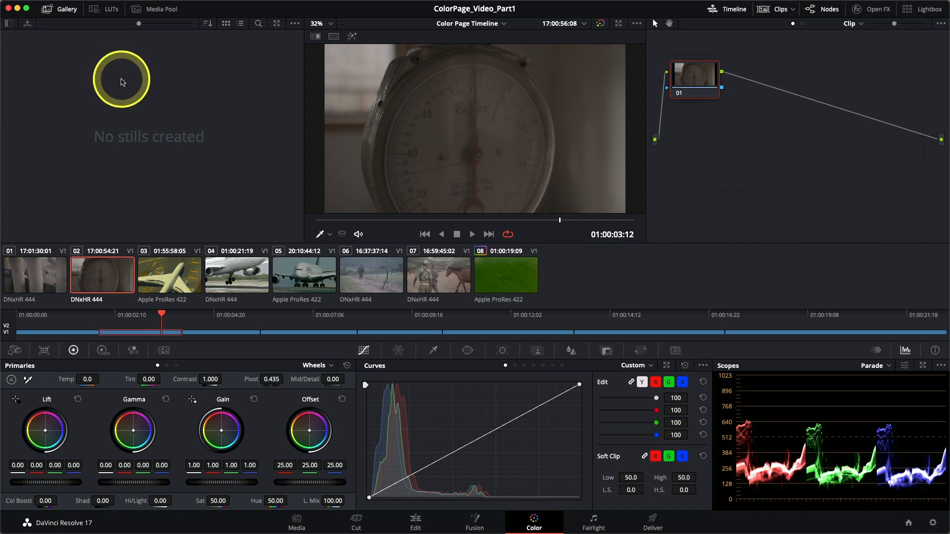
Step: Browse the ACES, Arri, Astrodesign and Blackmagic Design LUT folders and return to the Gallery
left_click(108, 11)
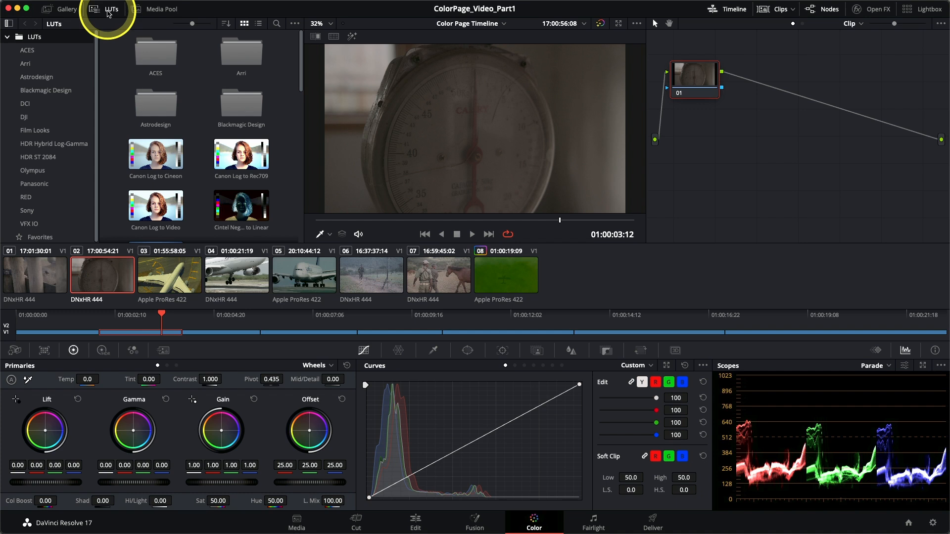
left_click(28, 51)
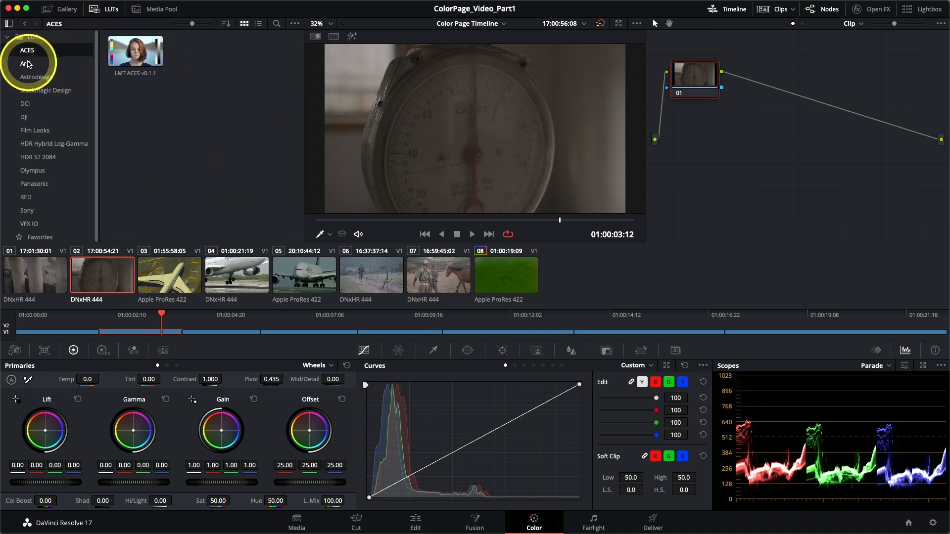
left_click(25, 64)
left_click(31, 77)
left_click(35, 92)
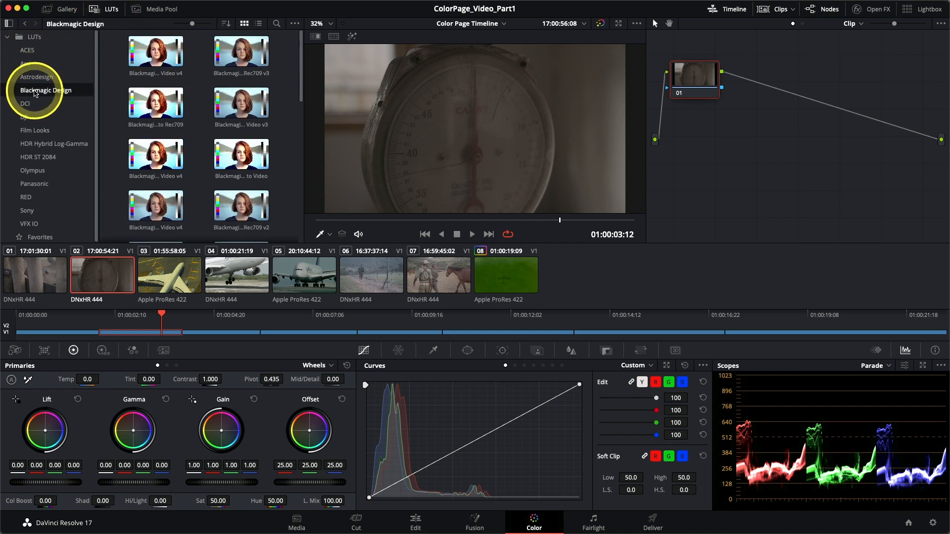
left_click(67, 11)
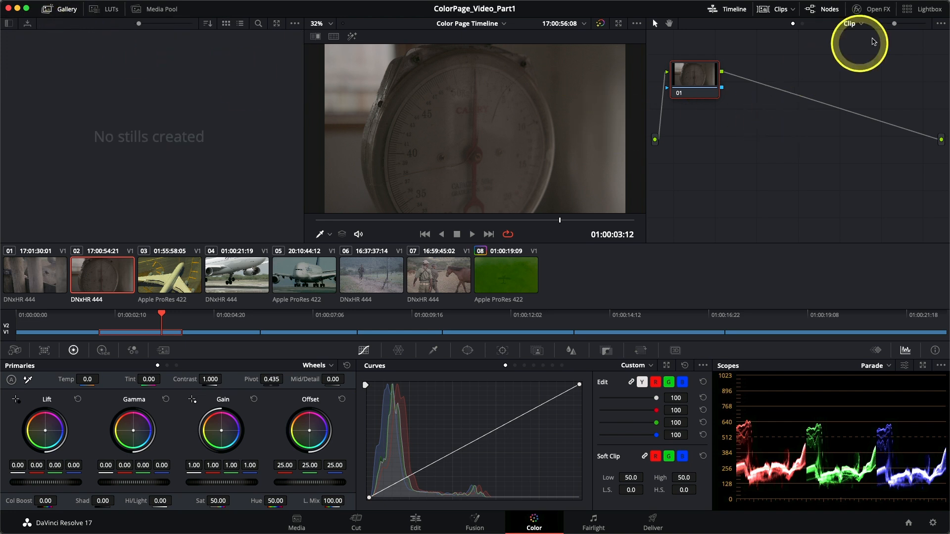
Step: Show and hide the Open FX library, and widen the viewer and the Gallery by moving their dividers
left_click(872, 10)
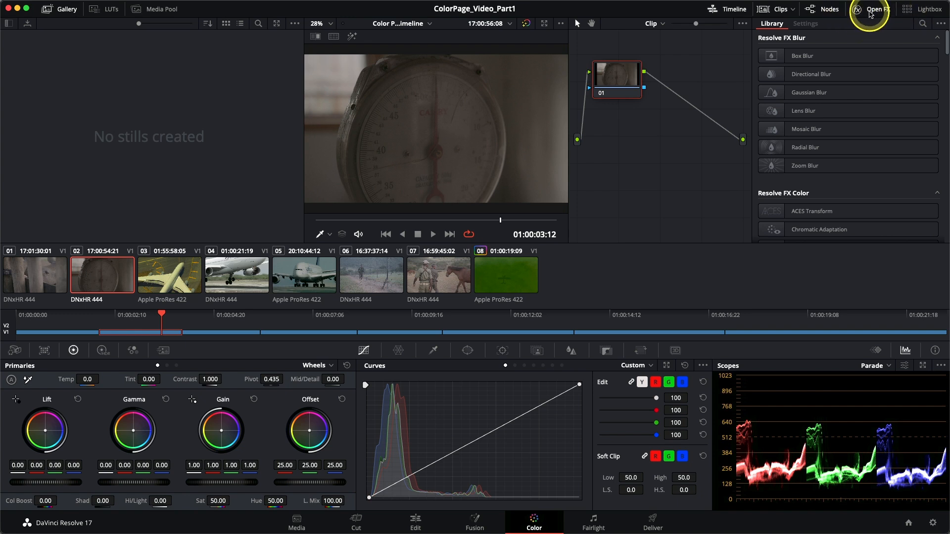
left_click(870, 11)
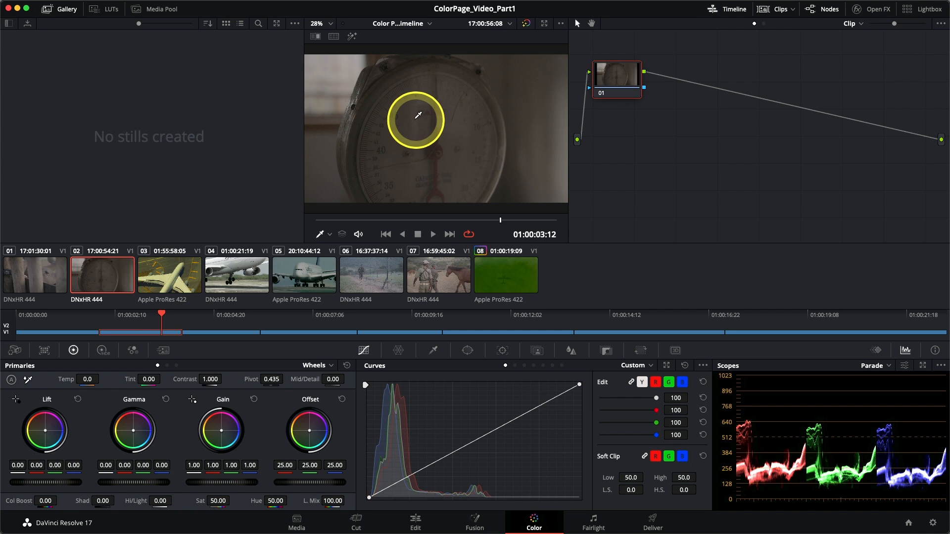
left_click_drag(571, 177, 671, 153)
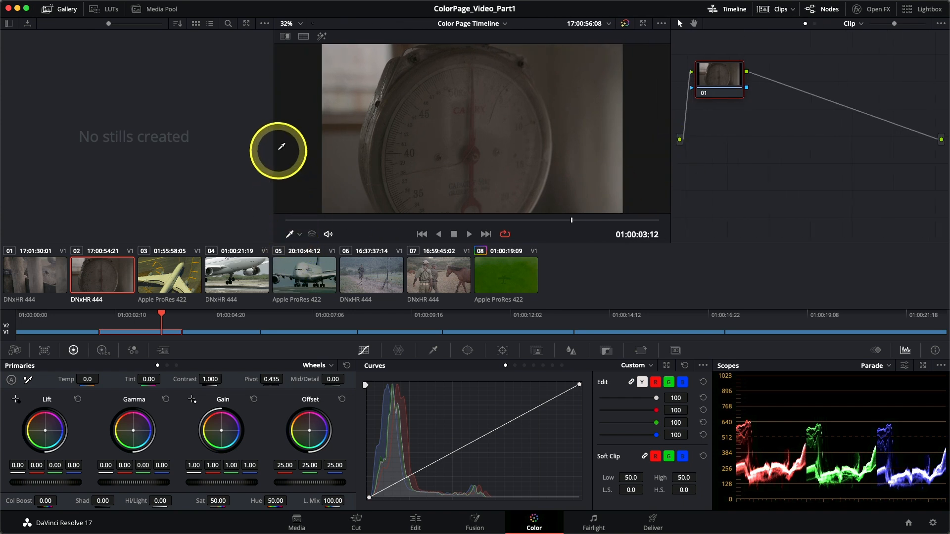
left_click_drag(272, 153, 315, 148)
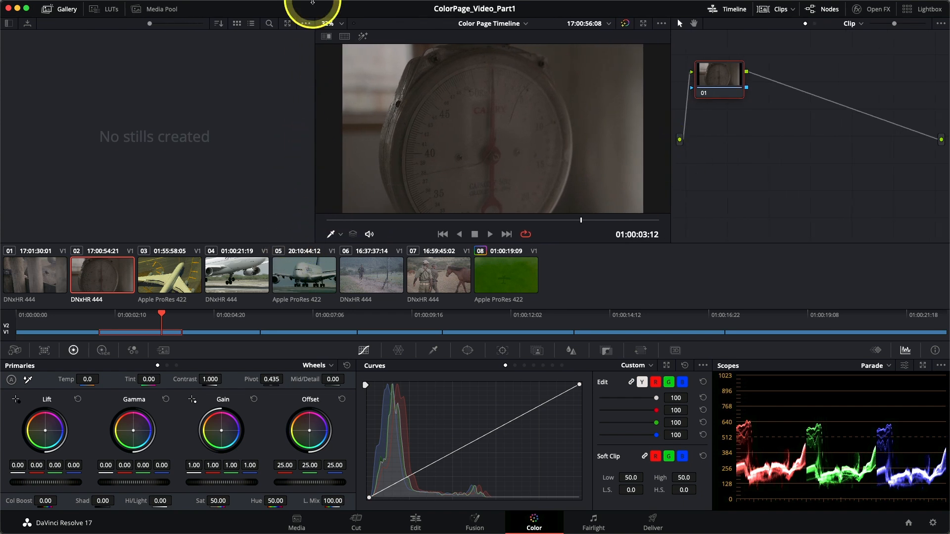
Step: Reset the UI layout to restore the default panel sizes and the Keyframes editor
mouse_move(314, 4)
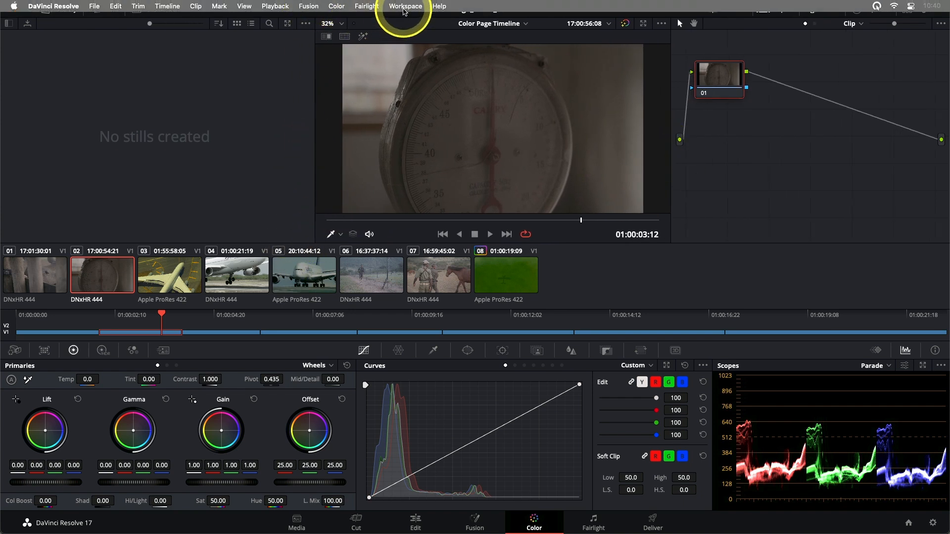
left_click(404, 10)
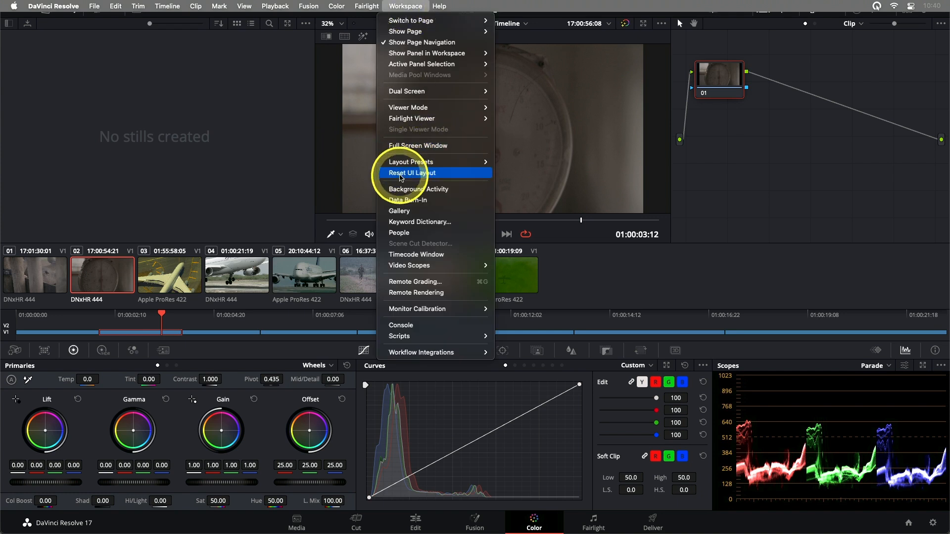
left_click(400, 173)
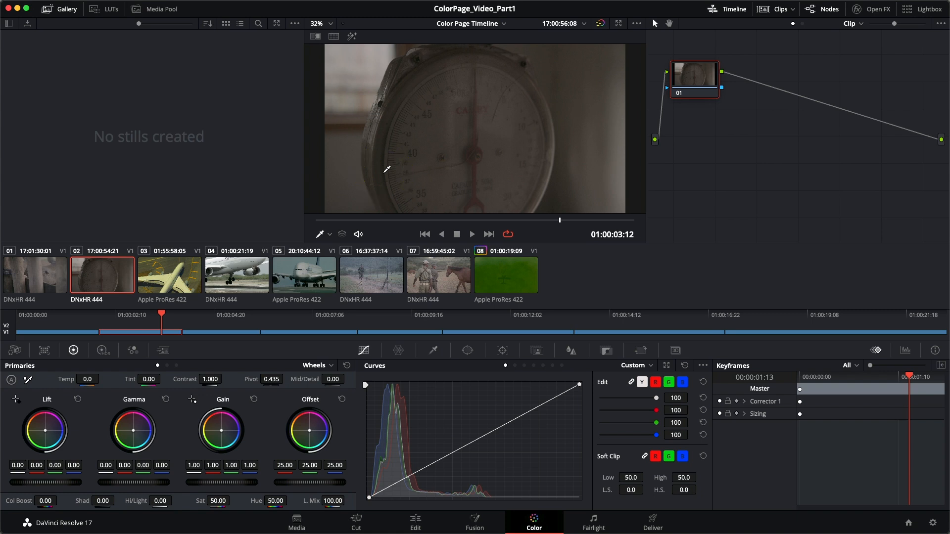
Step: View the Gallery's additional options and close them without choosing any
left_click_drag(387, 170, 297, 30)
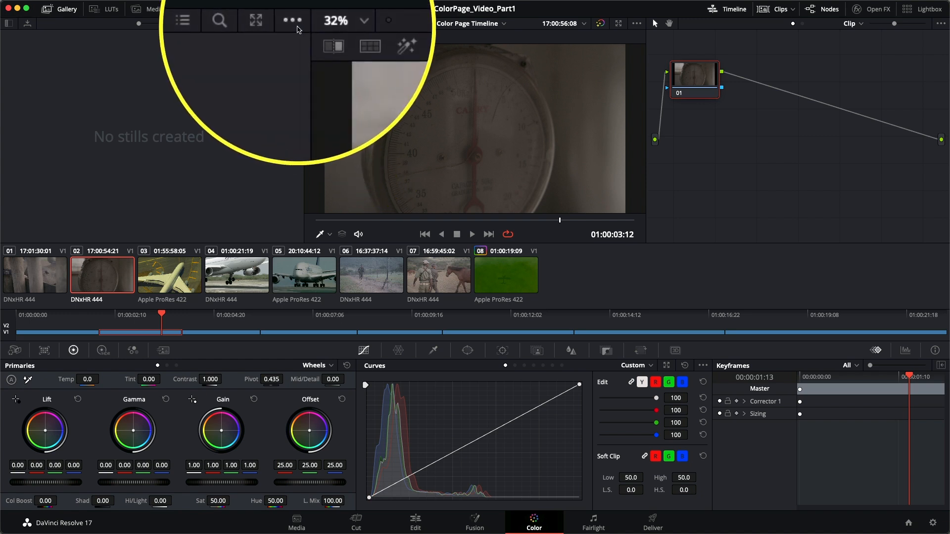
left_click(294, 23)
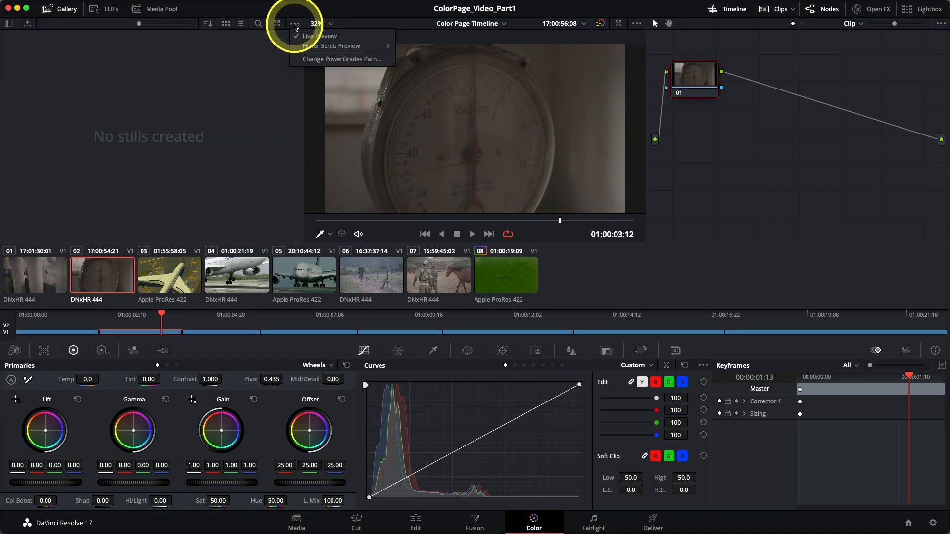
left_click(282, 46)
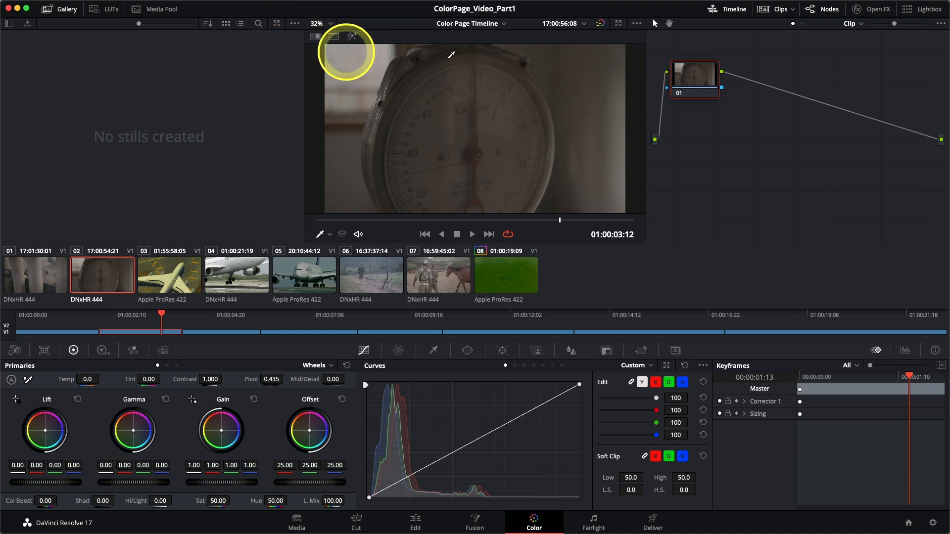
Step: View the additional options of the viewer and the Curves palette, closing each without choosing any
left_click(643, 24)
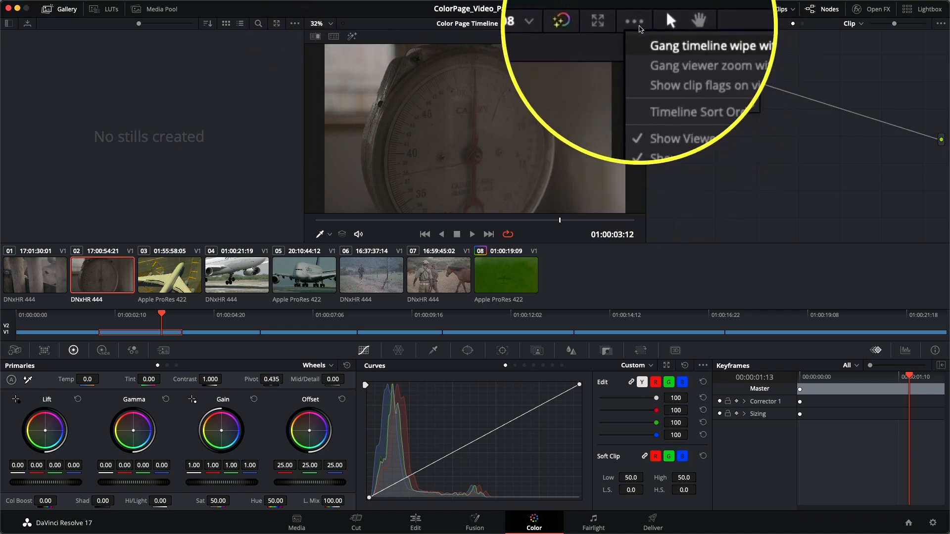
left_click(640, 28)
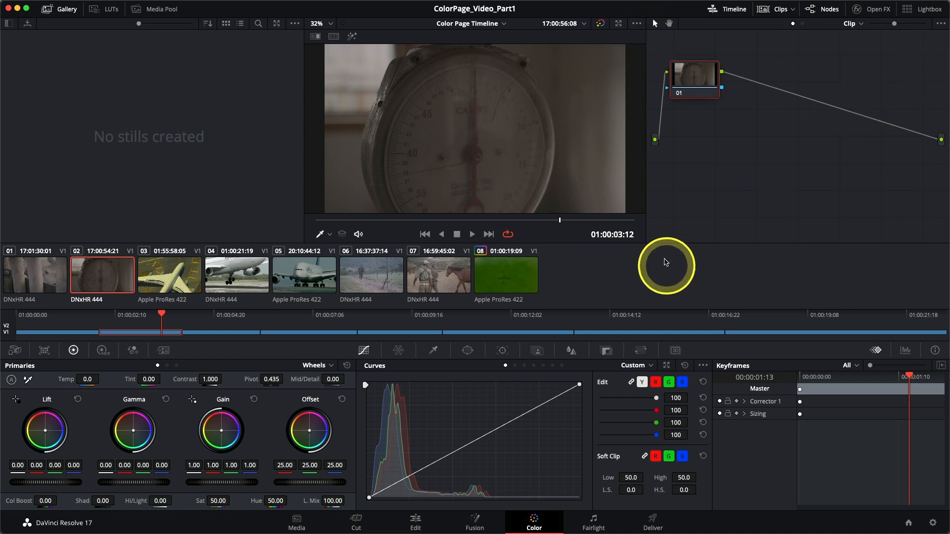
left_click(703, 365)
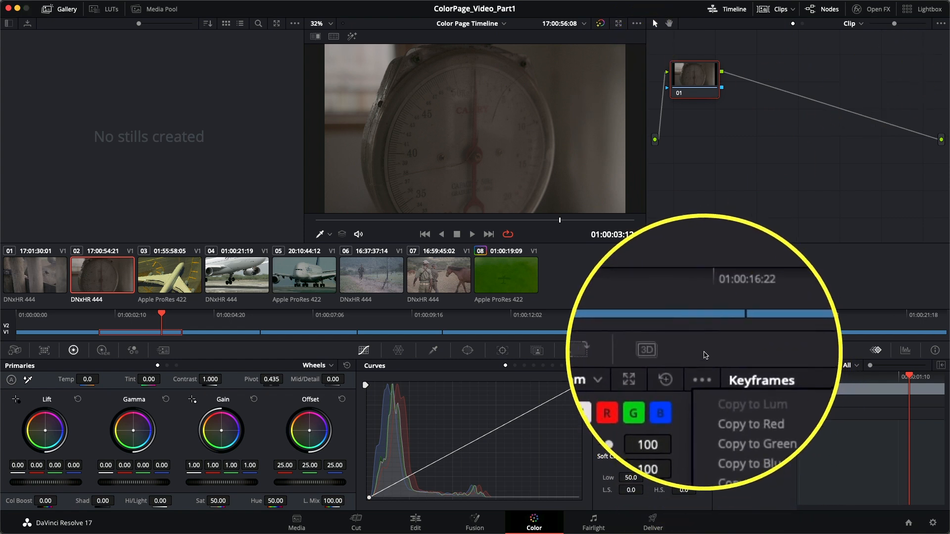
left_click(706, 355)
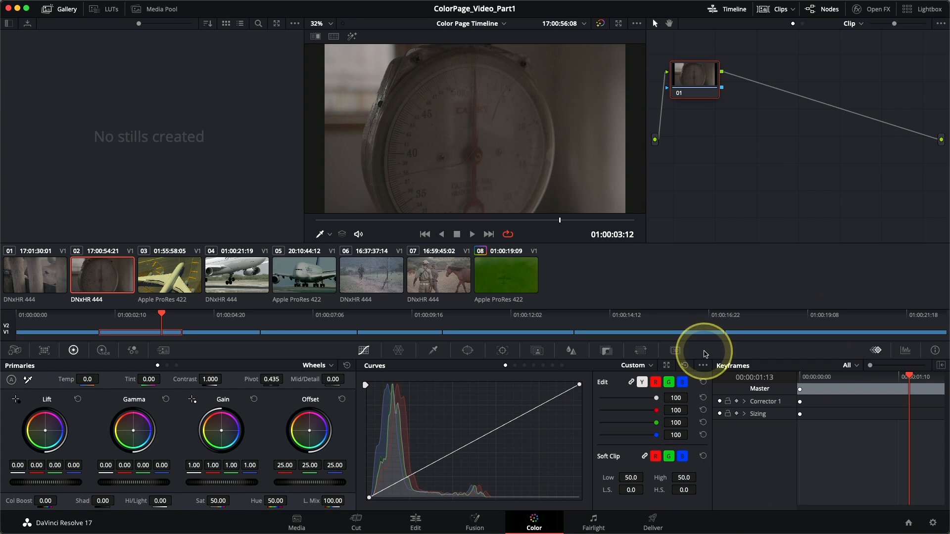
Step: Switch the Curves palette to Hue Vs Lum and return it to Custom
left_click(651, 366)
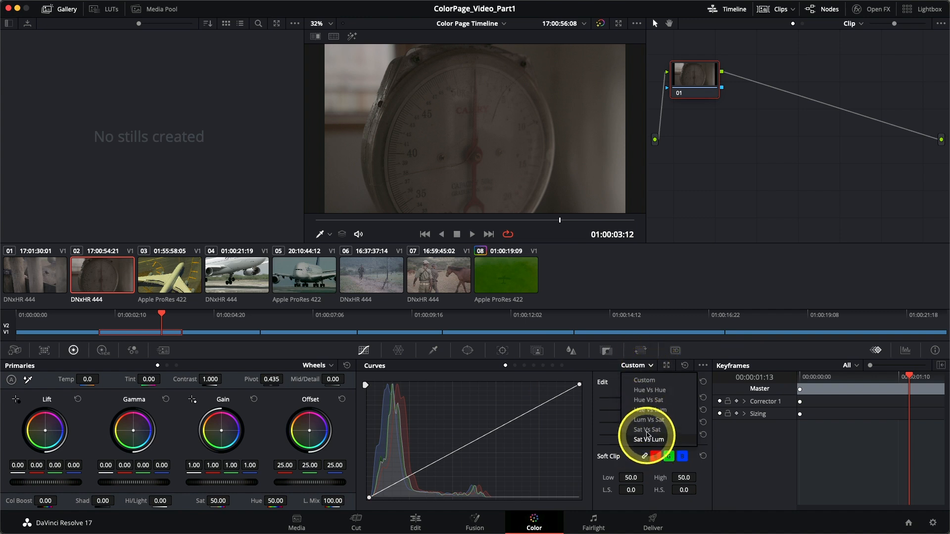
left_click(643, 411)
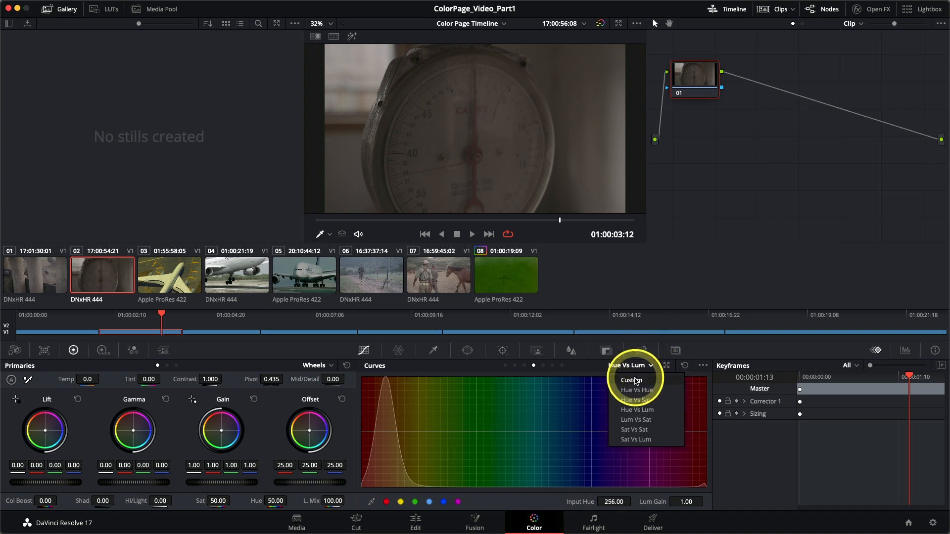
left_click(636, 381)
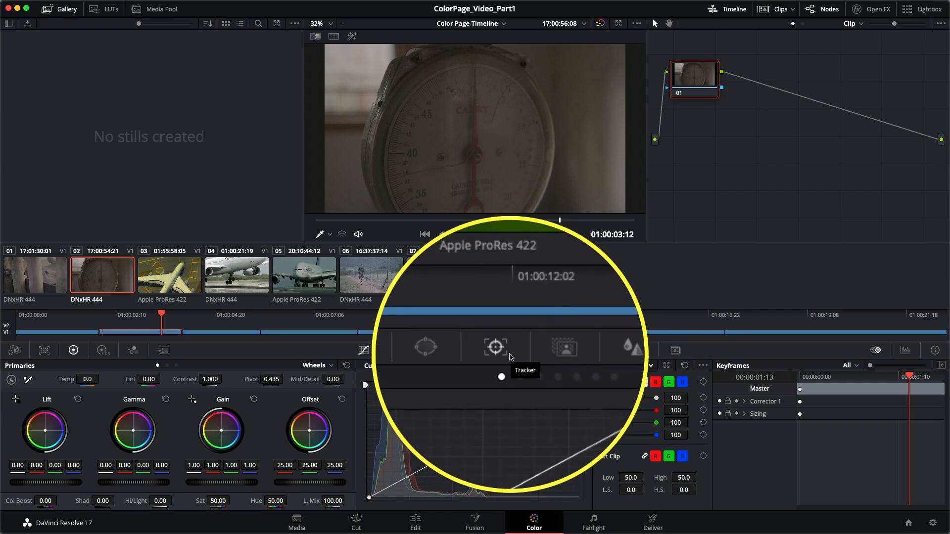
Step: Browse through the successive curve modes, including Lum Vs Sat, and return to the Custom curves
left_click(515, 367)
left_click(524, 366)
left_click(534, 366)
left_click(543, 366)
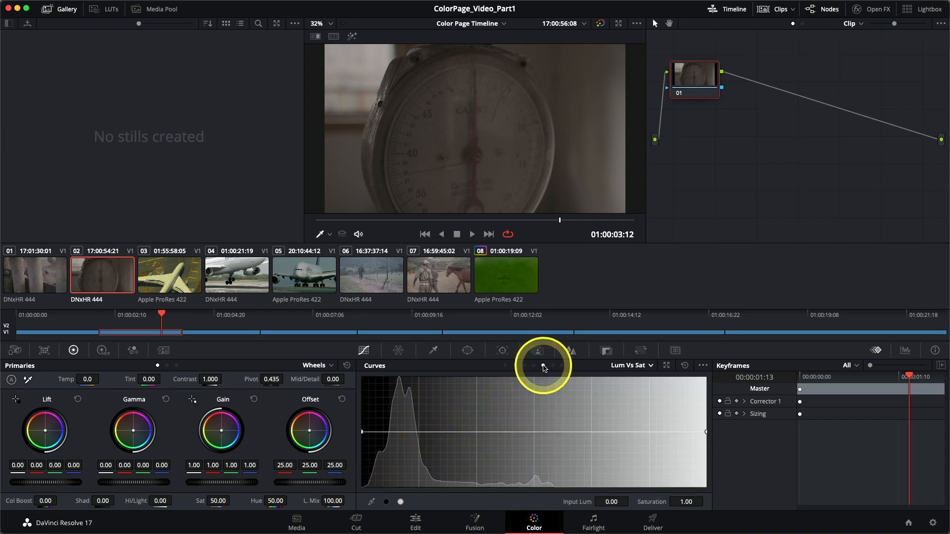
left_click(552, 366)
left_click(506, 367)
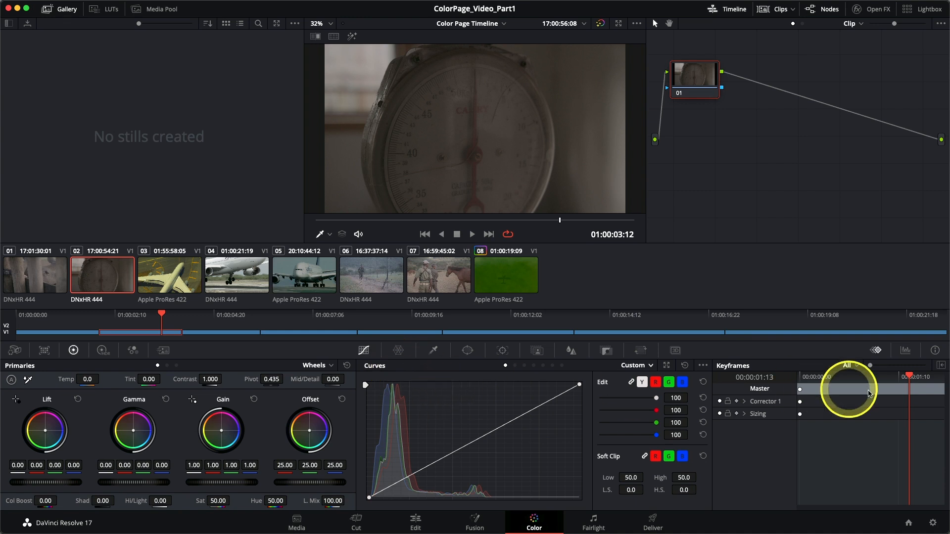
Step: Show the Scopes in place of the Keyframes editor, view the Waveform and switch back to Parade
left_click(906, 351)
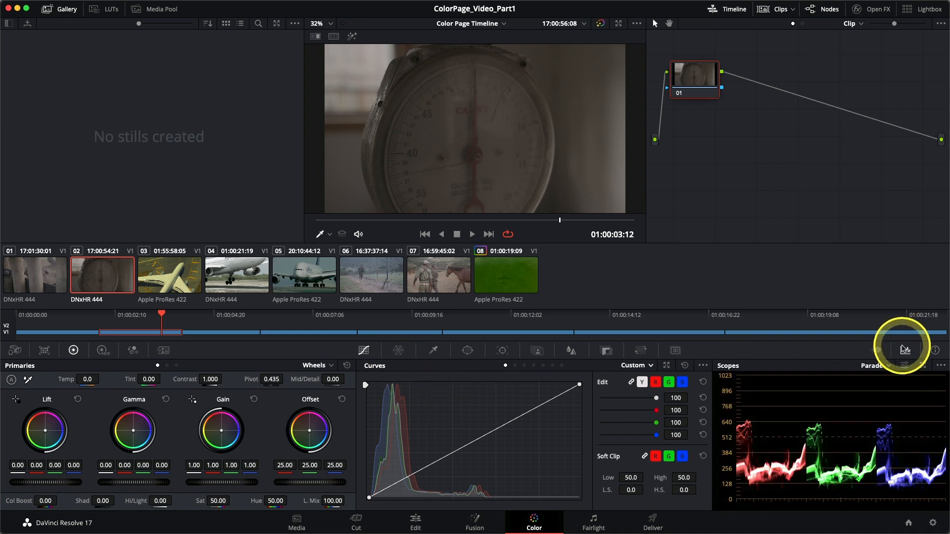
left_click(890, 368)
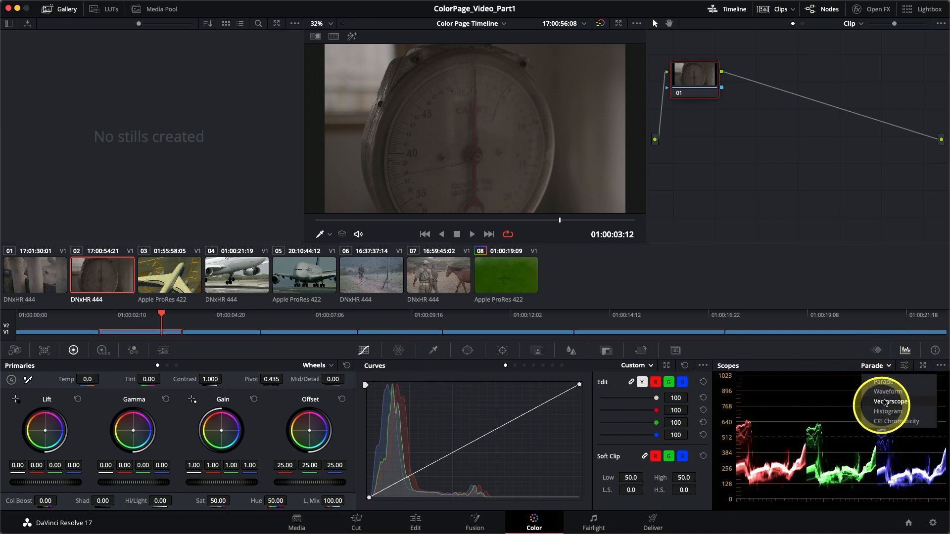
left_click(877, 356)
left_click(890, 368)
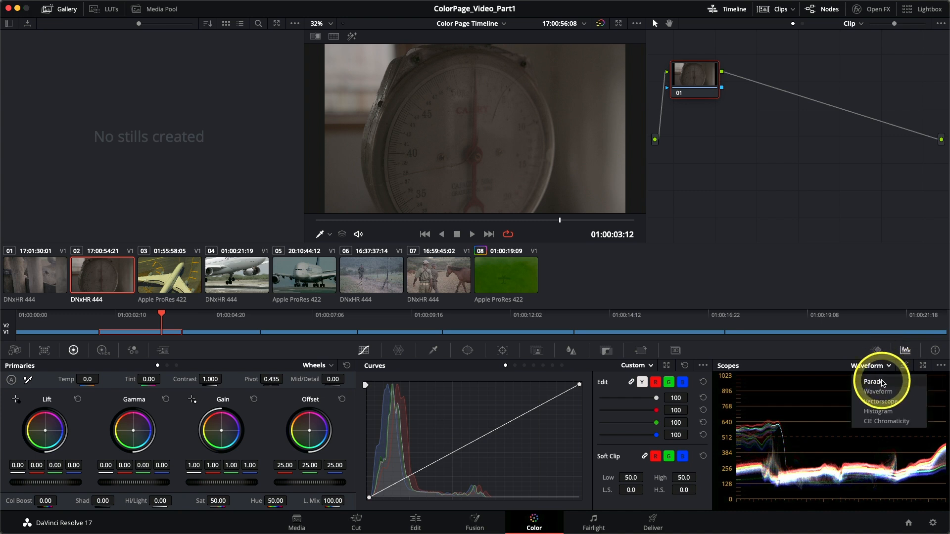
left_click(876, 377)
Step: View the Primaries mode choices and the context options of the Gallery, viewer and node 01 without choosing any
left_click(328, 366)
left_click(284, 360)
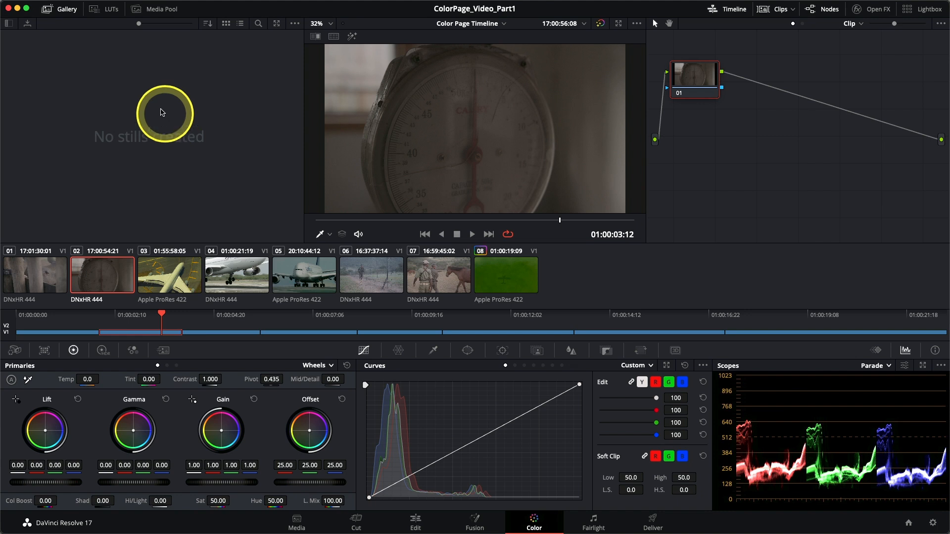
right_click(153, 103)
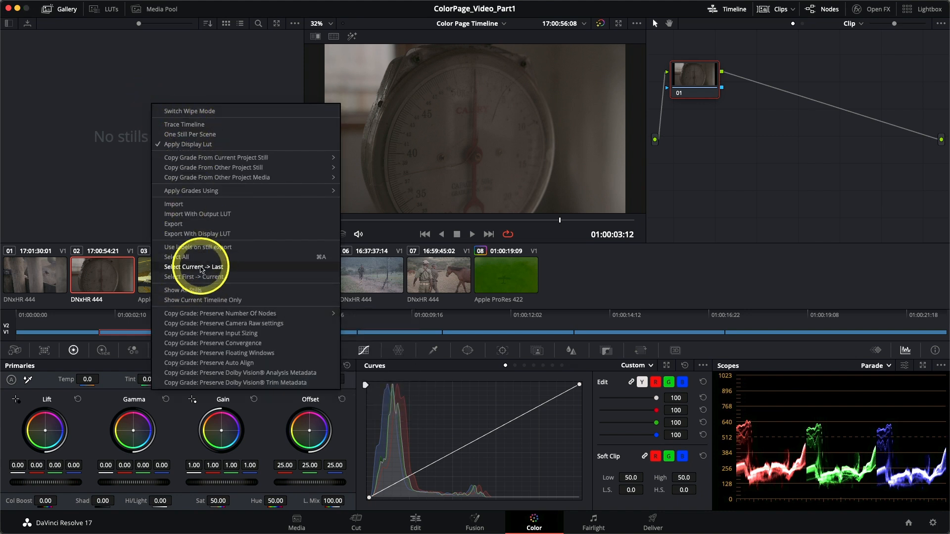
mouse_move(198, 172)
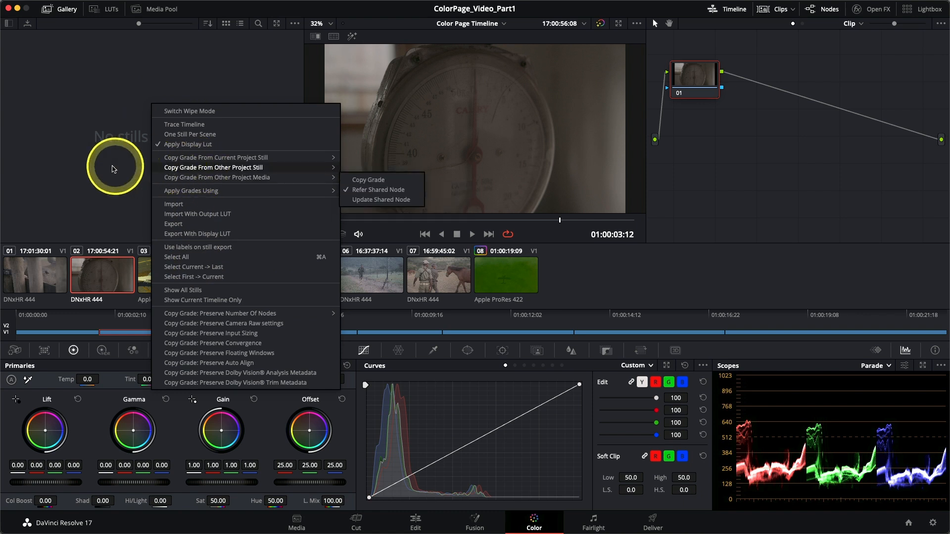
left_click(122, 106)
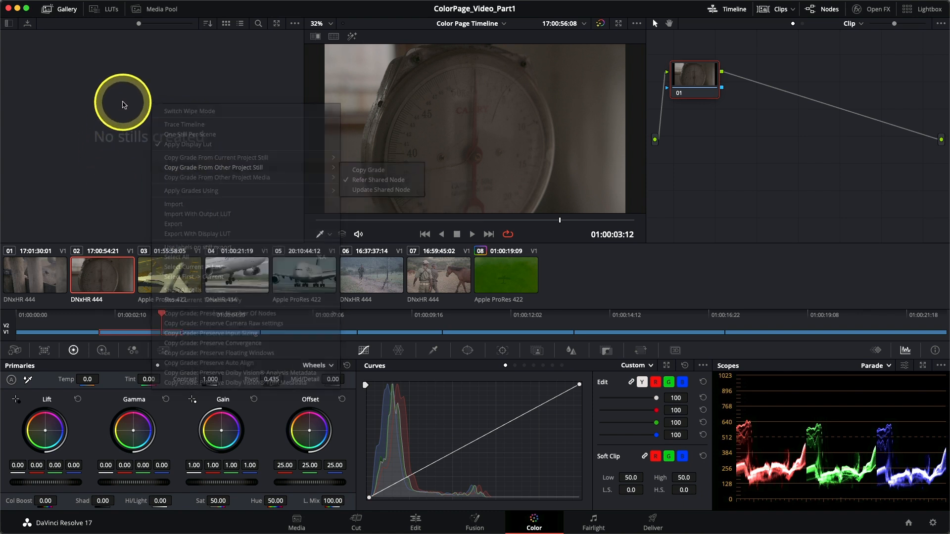
right_click(472, 123)
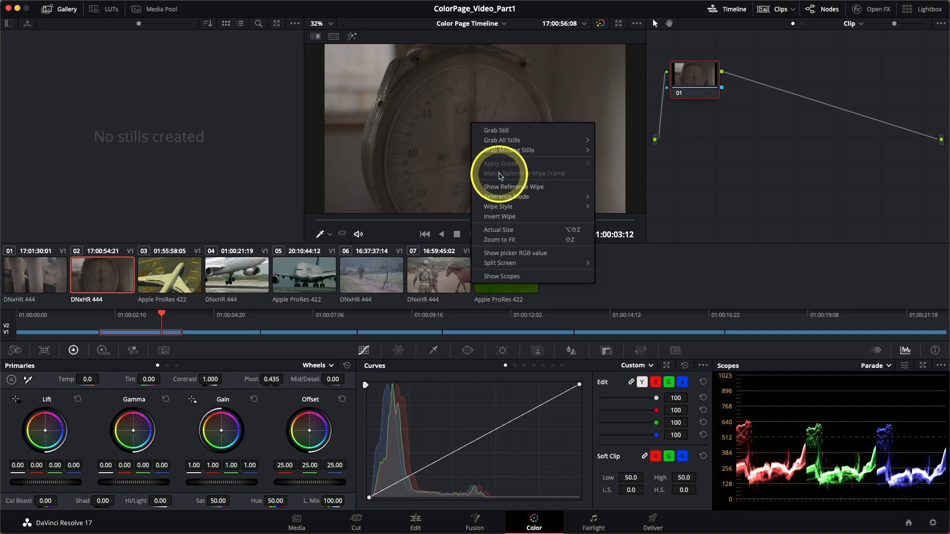
right_click(702, 94)
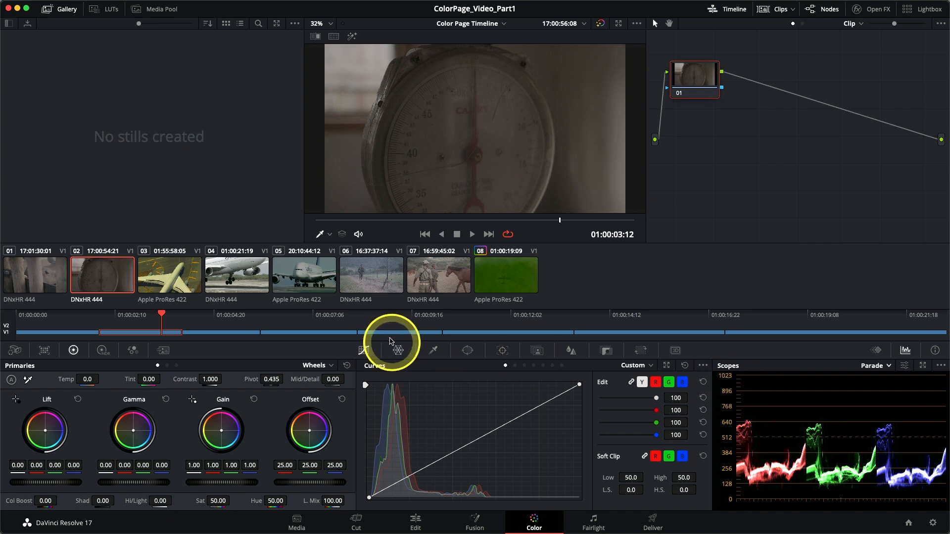
Step: Select clip 01 and switch its scope display to Waveform
left_click(36, 275)
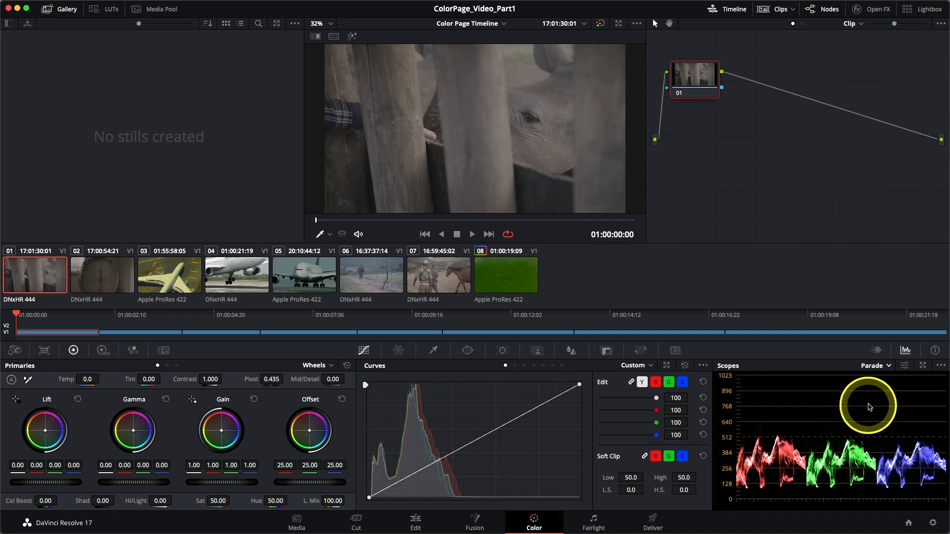
left_click(878, 368)
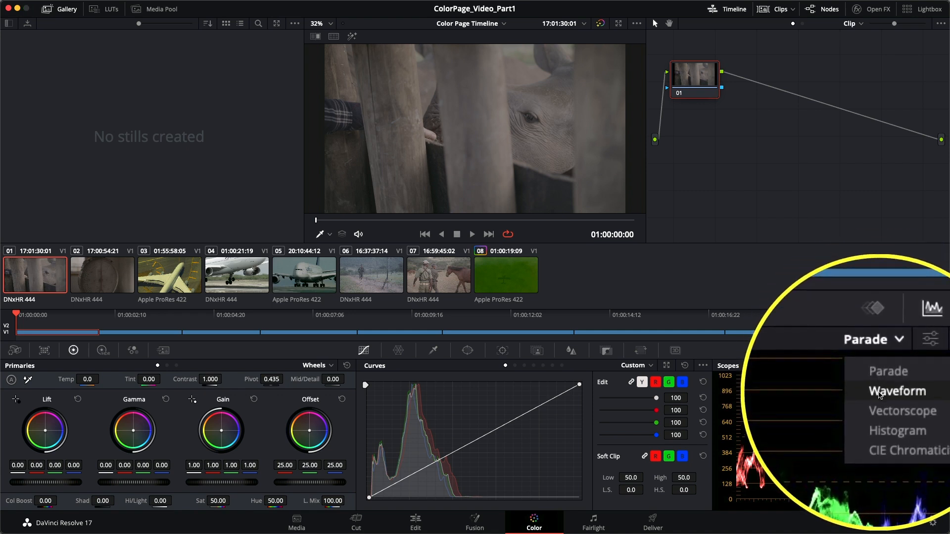
left_click(879, 394)
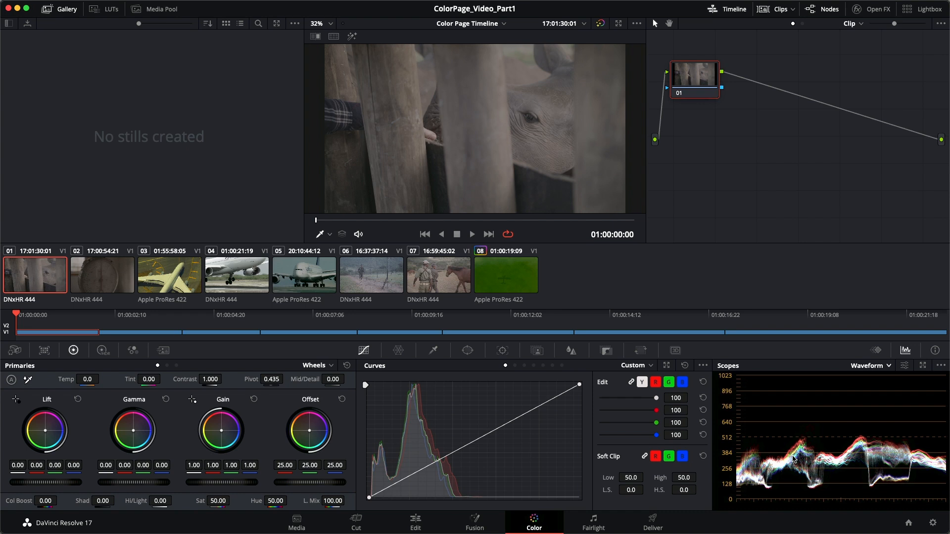
Step: Set the waveform scope to Y with Colorize off, and move its settings window away from the scope
left_click(905, 367)
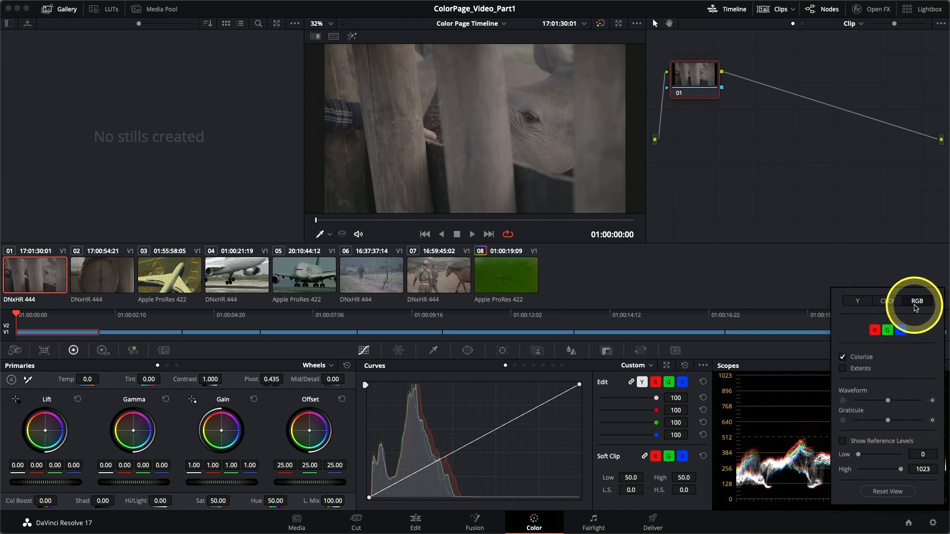
left_click(859, 302)
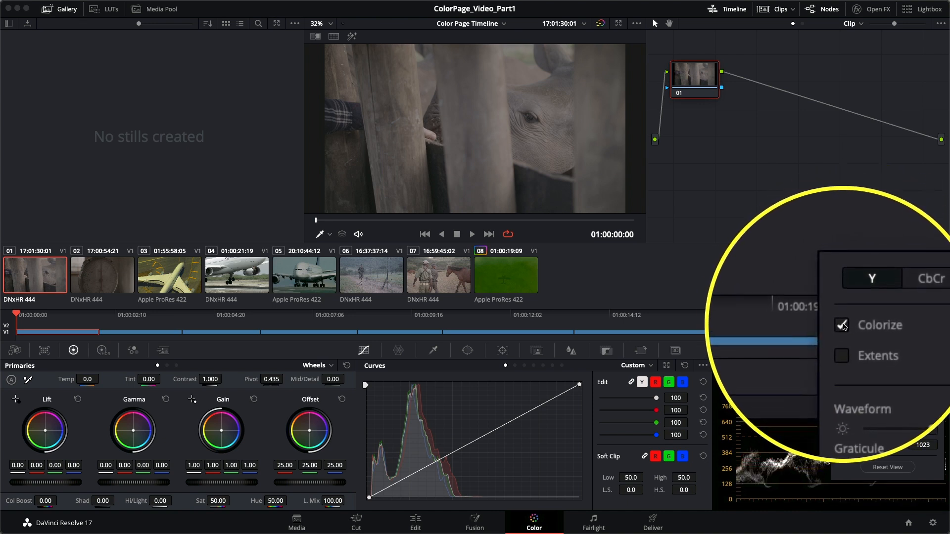
left_click(843, 324)
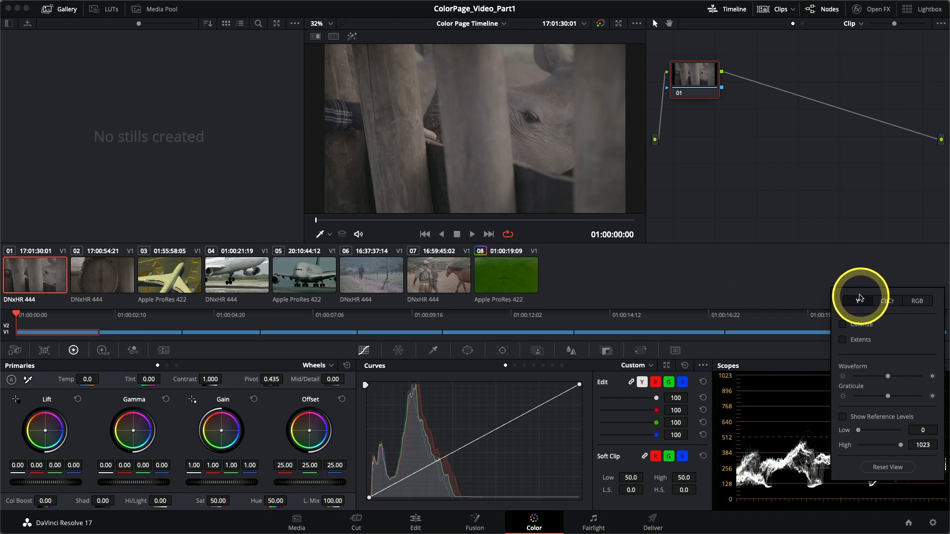
left_click_drag(861, 297, 625, 314)
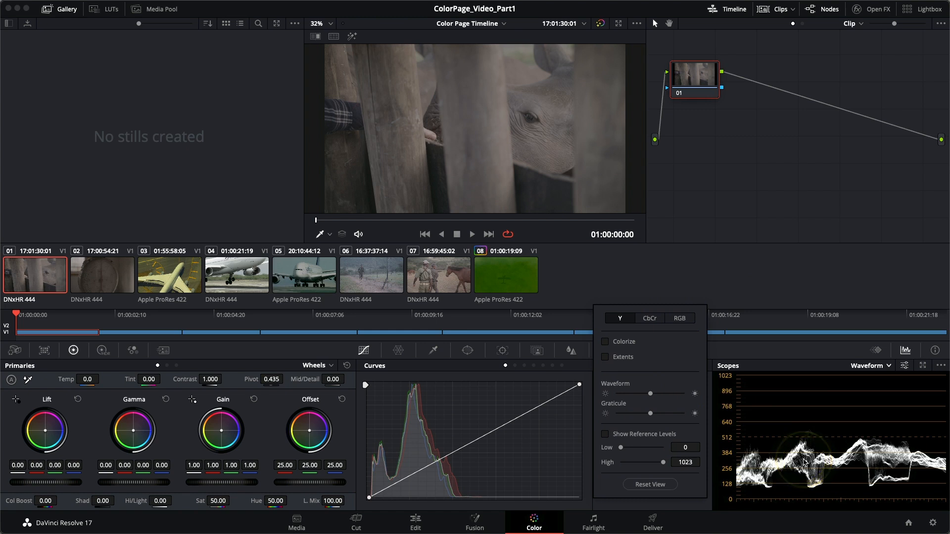
left_click(804, 464)
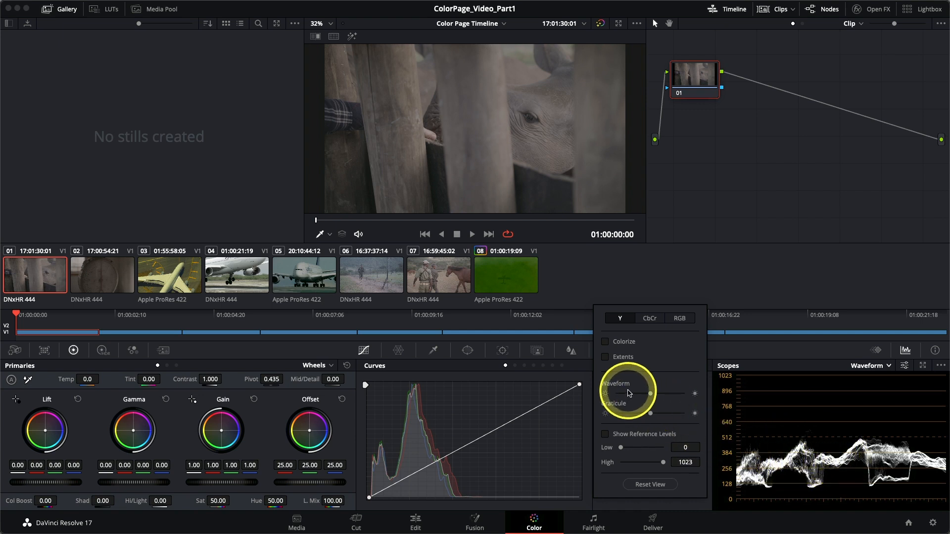
Step: Raise the waveform trace brightness to near maximum and close the scope settings
left_click_drag(652, 394, 682, 397)
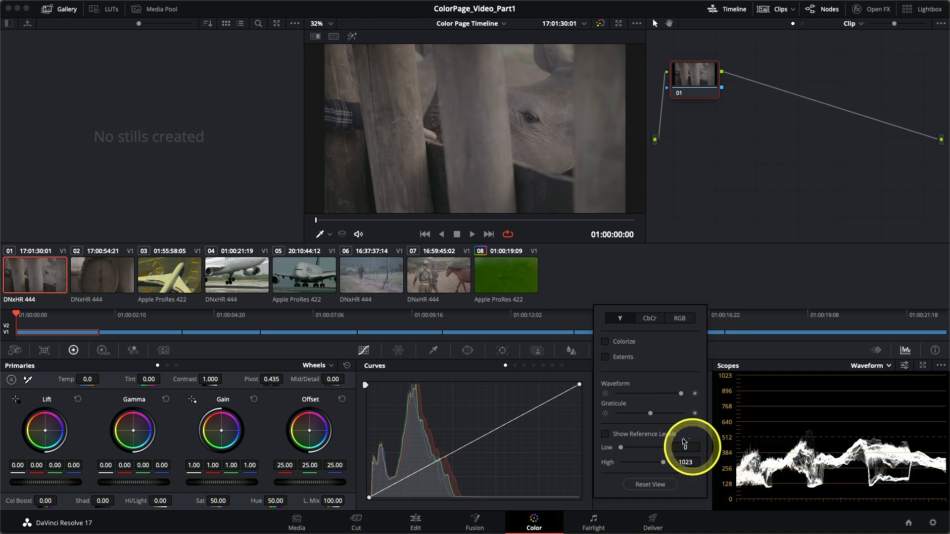
left_click_drag(682, 310, 753, 310)
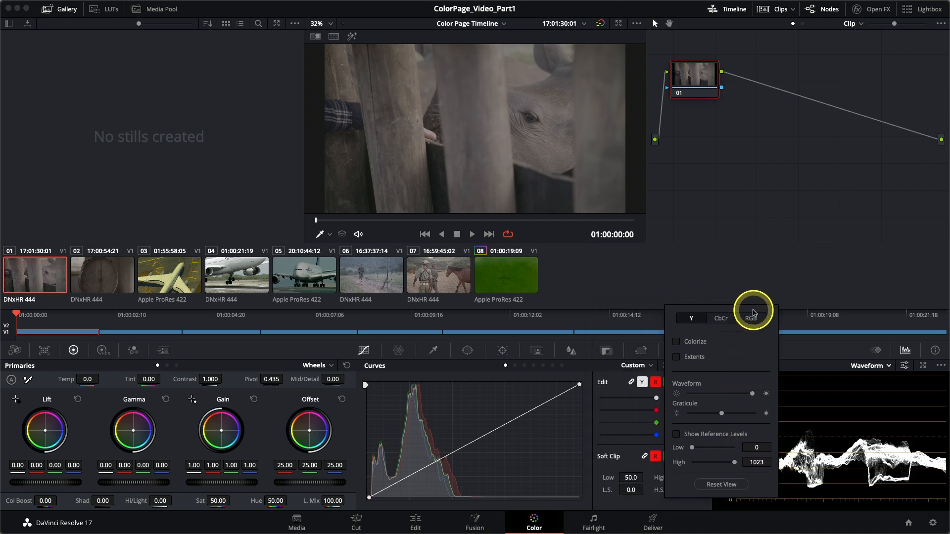
left_click(802, 353)
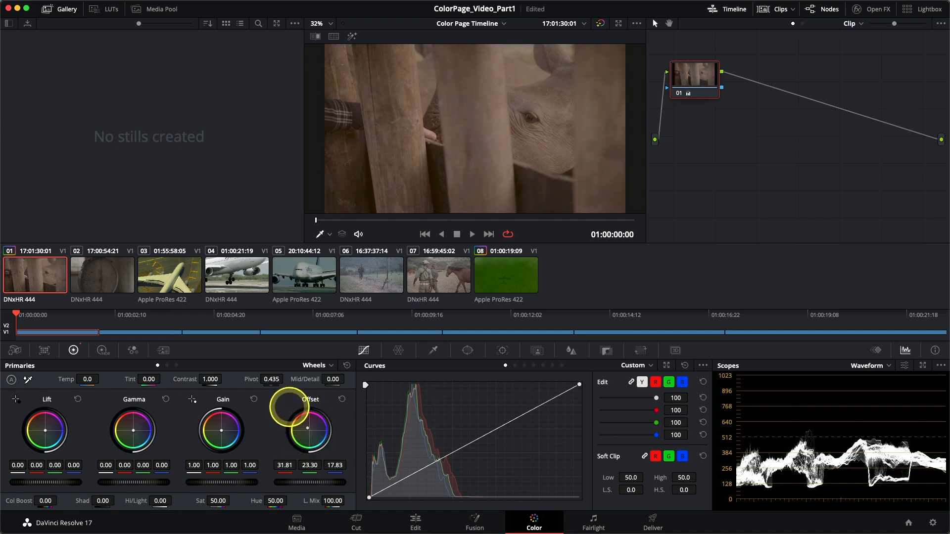
Step: Try shifting clip 01's Offset color balance toward blue and raising its Offset master level to 35.70, resetting Offset after each
left_click_drag(278, 394, 317, 435)
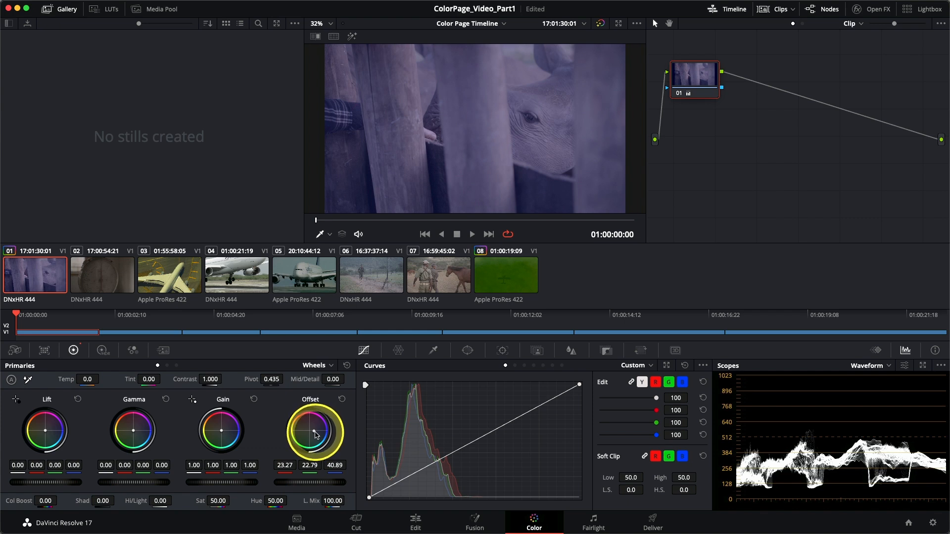
double_click(315, 434)
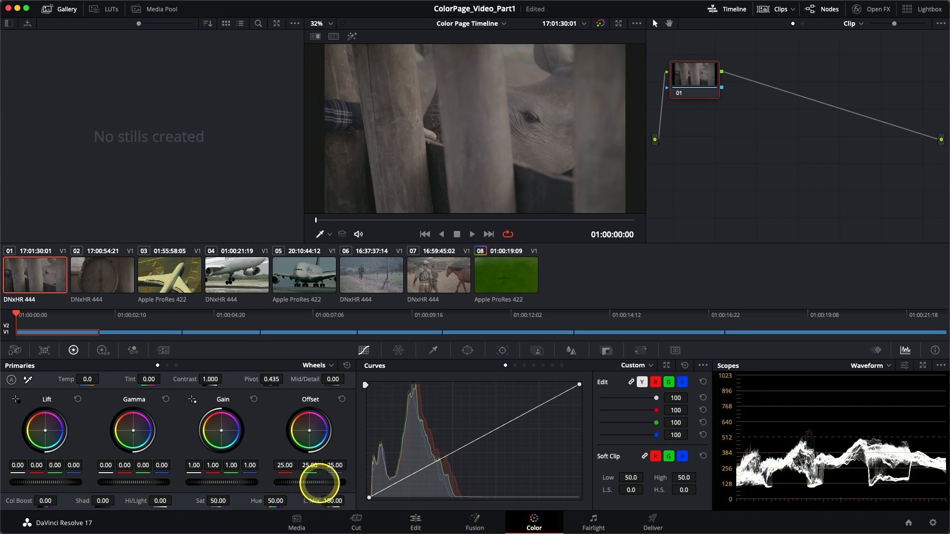
left_click_drag(316, 482, 490, 450)
left_click_drag(311, 435, 344, 460)
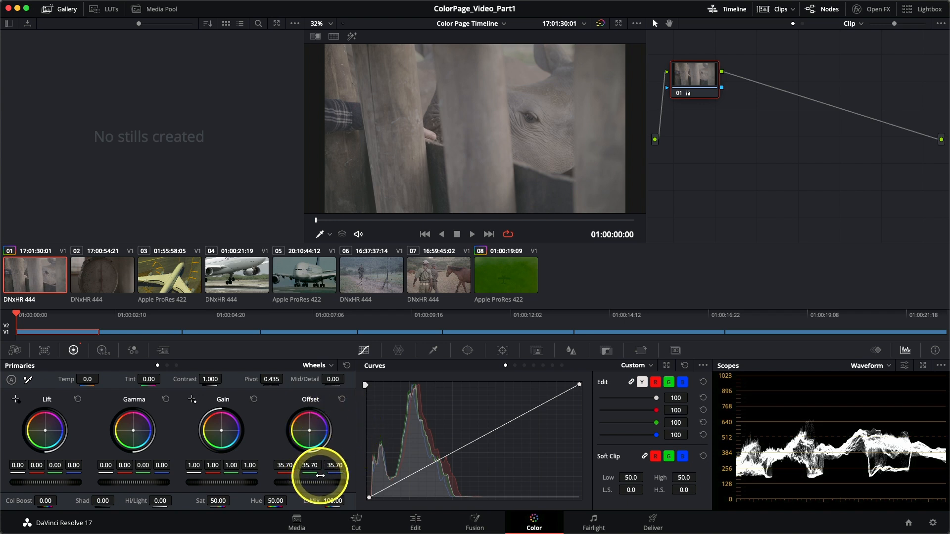
left_click(342, 399)
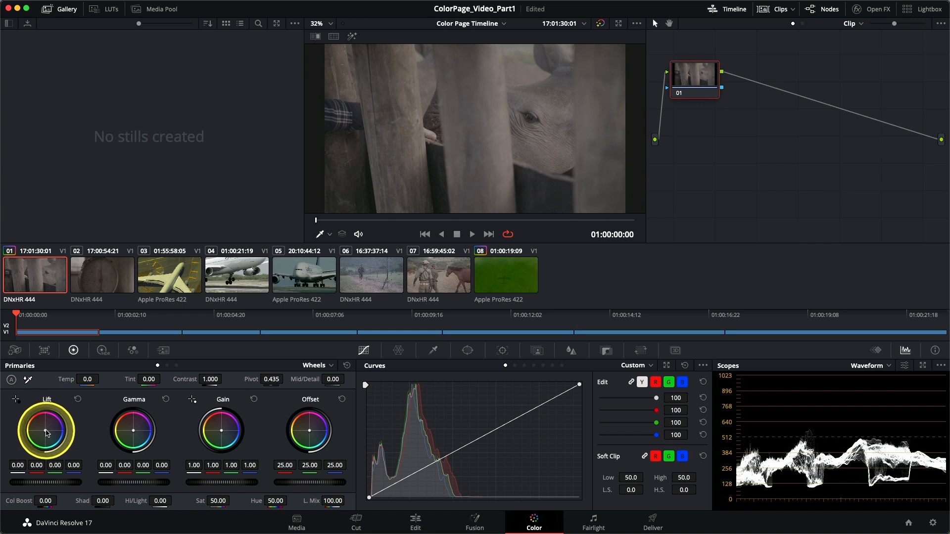
Step: Try shifting the Lift color balance of clip 01, reset it, and lower the Lift master level to -0.04
left_click_drag(47, 433, 16, 399)
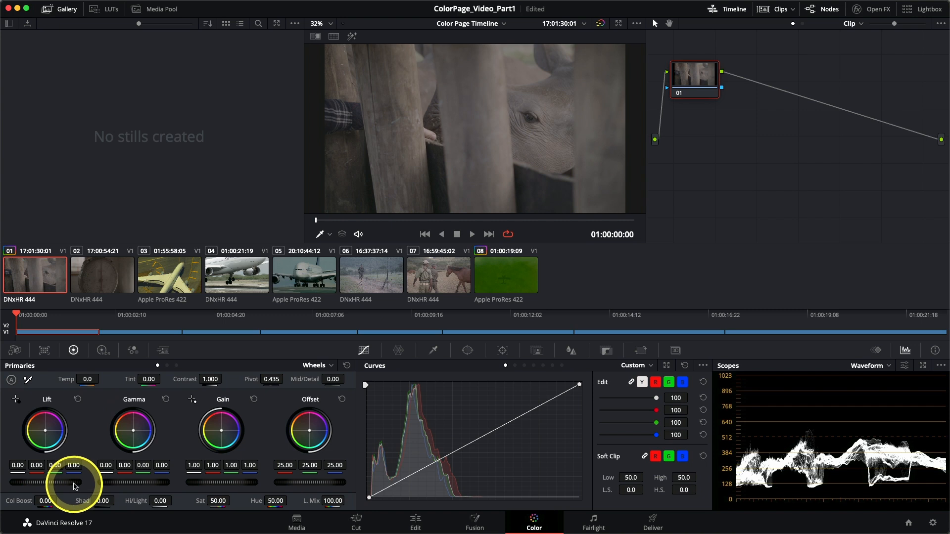
mouse_move(73, 486)
left_mouse_down()
mouse_move(17, 470)
mouse_move(64, 479)
left_mouse_up()
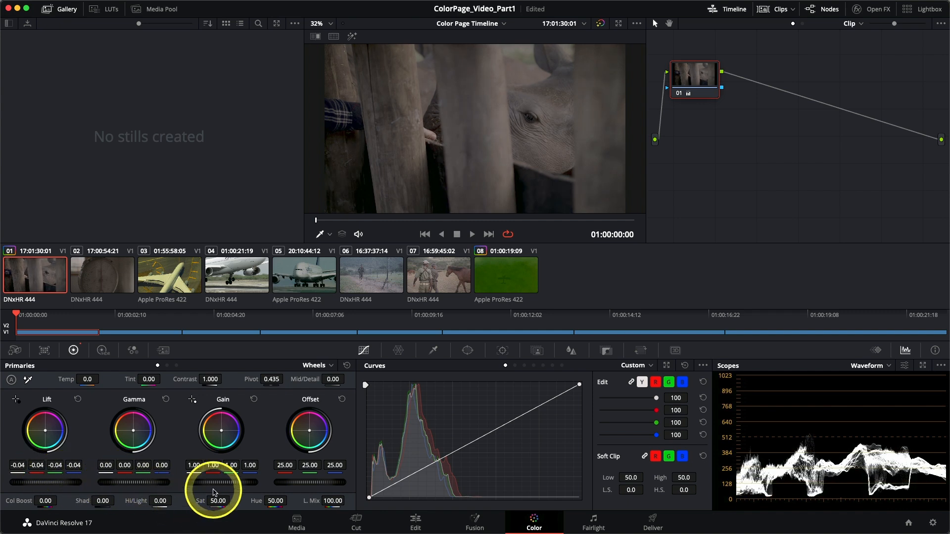
Step: Set clip 01's master levels to -0.03 for Lift, 1.39 for Gain and 0.03 for Gamma
mouse_move(219, 486)
left_mouse_down()
mouse_move(321, 486)
mouse_move(297, 477)
mouse_move(333, 488)
mouse_move(217, 485)
left_mouse_up()
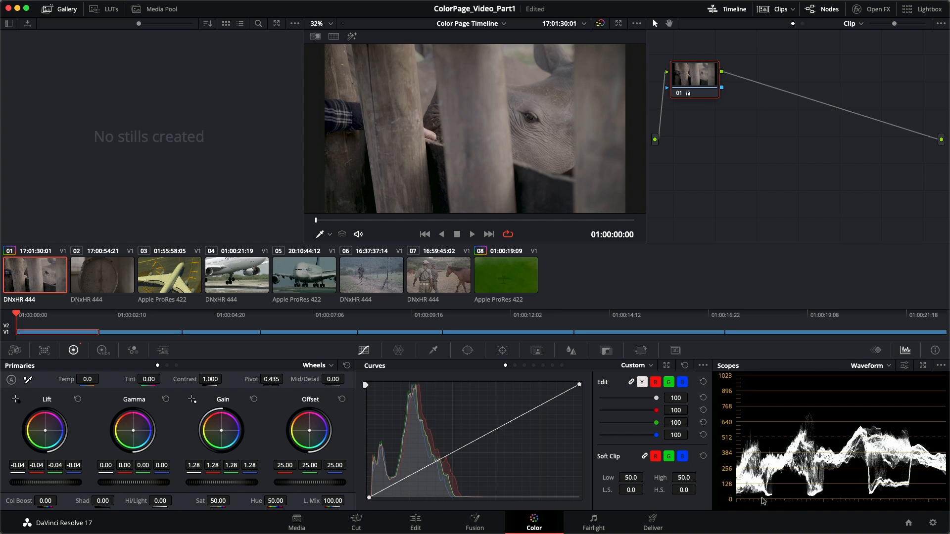
left_click_drag(39, 484, 65, 483)
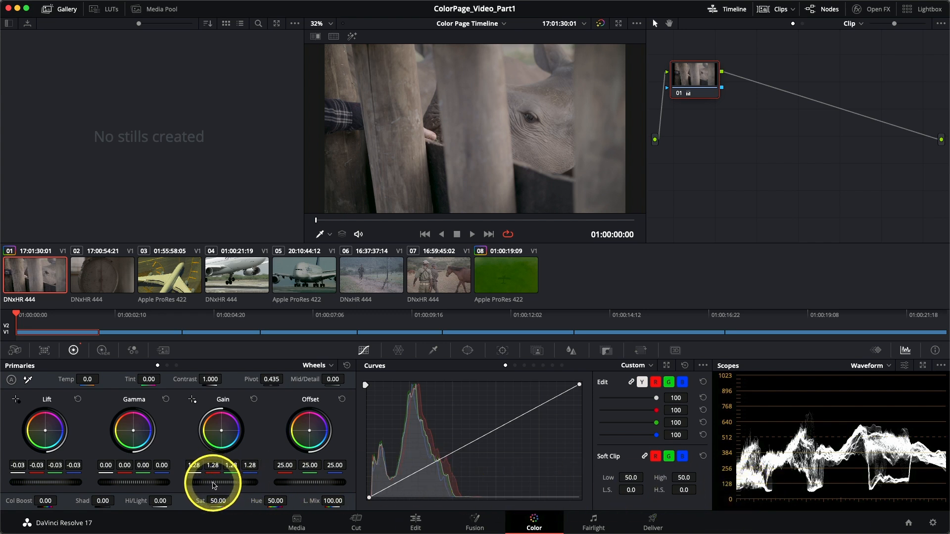
left_click_drag(213, 483, 254, 484)
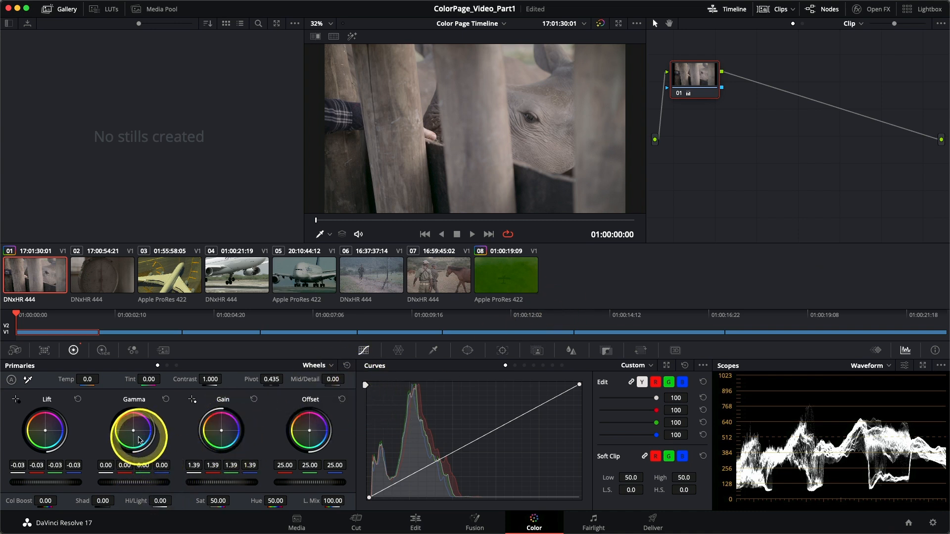
left_click_drag(126, 484, 177, 485)
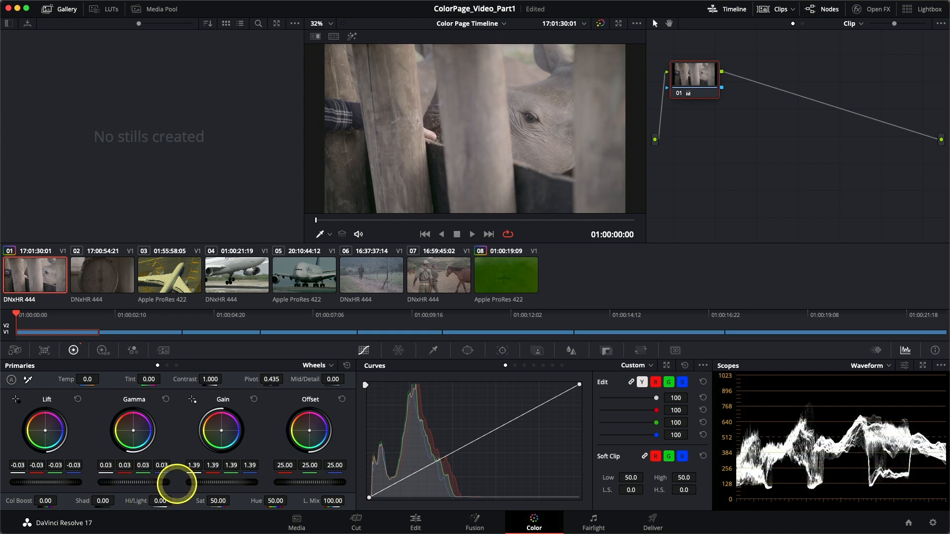
Step: Try warming clip 01 with a color temperature of 1200, and reset Temp
left_click(144, 466)
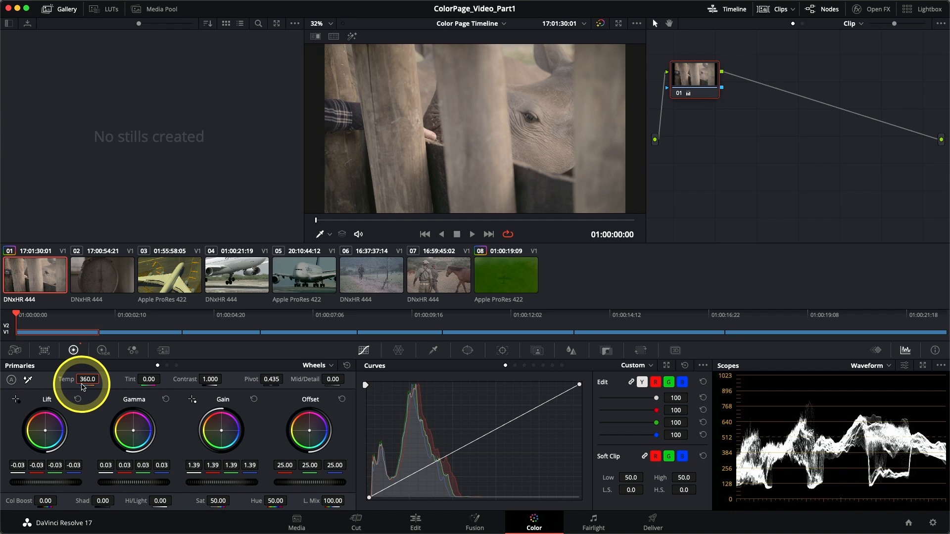
type("1200")
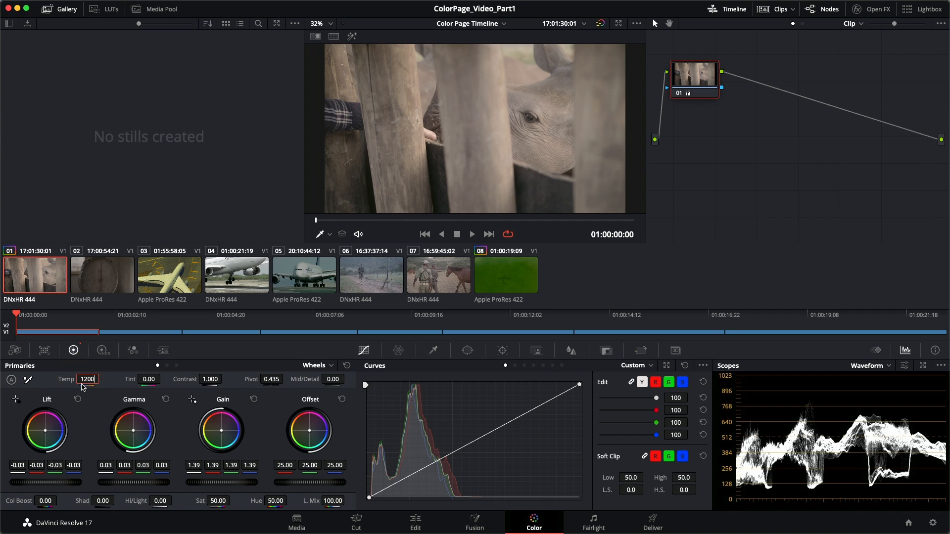
key("Return")
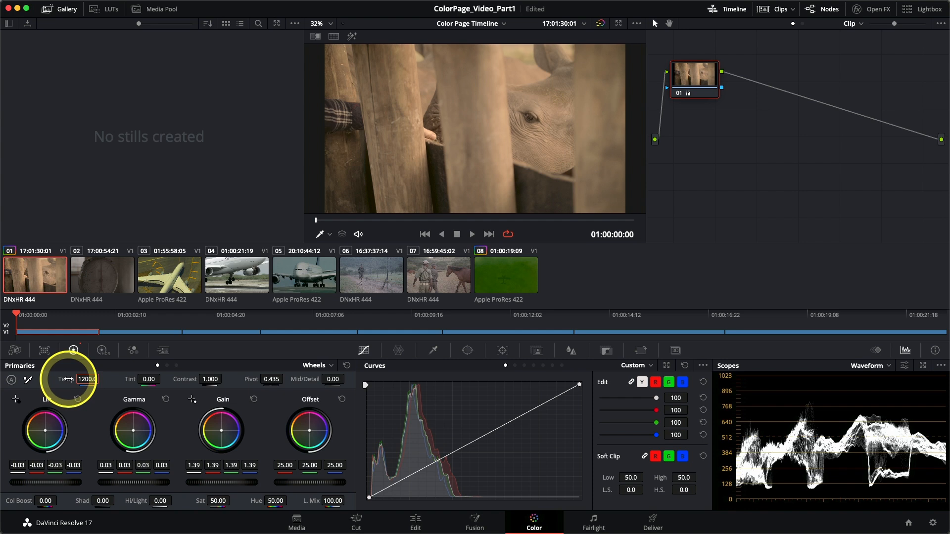
double_click(65, 379)
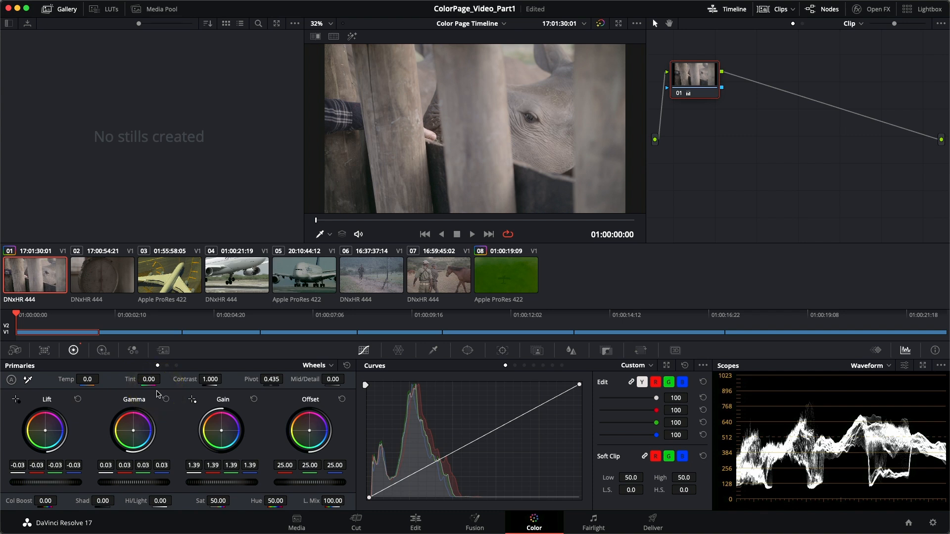
Step: Raise the saturation of clip 01 to 75
left_click(216, 501)
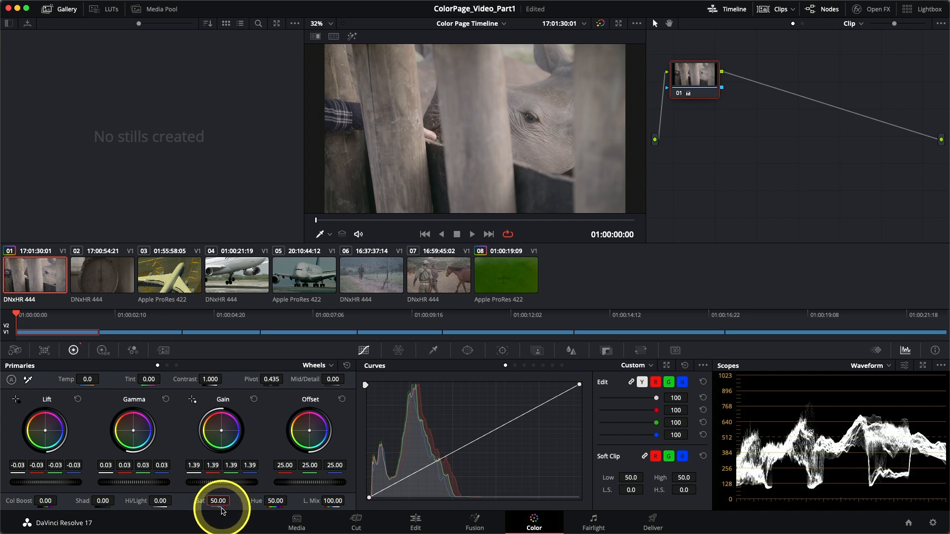
type("75")
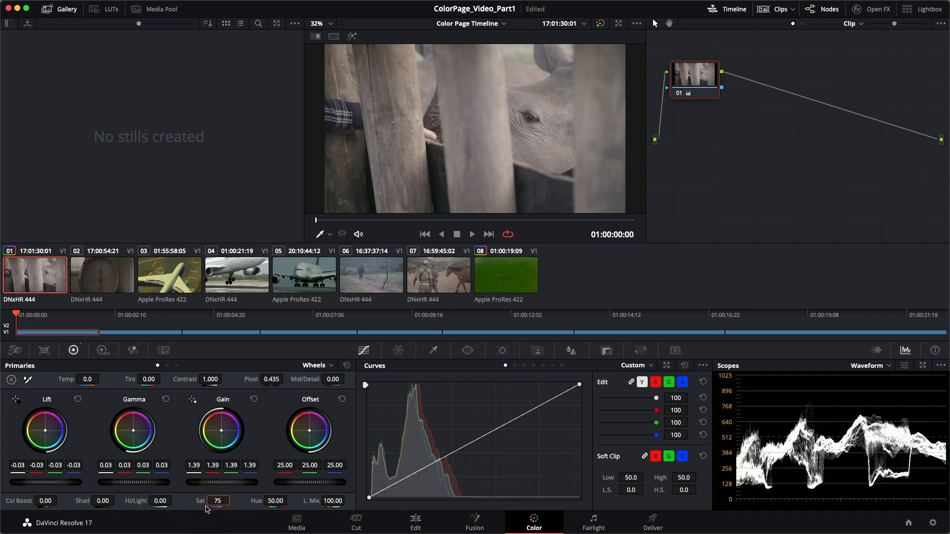
key("Return")
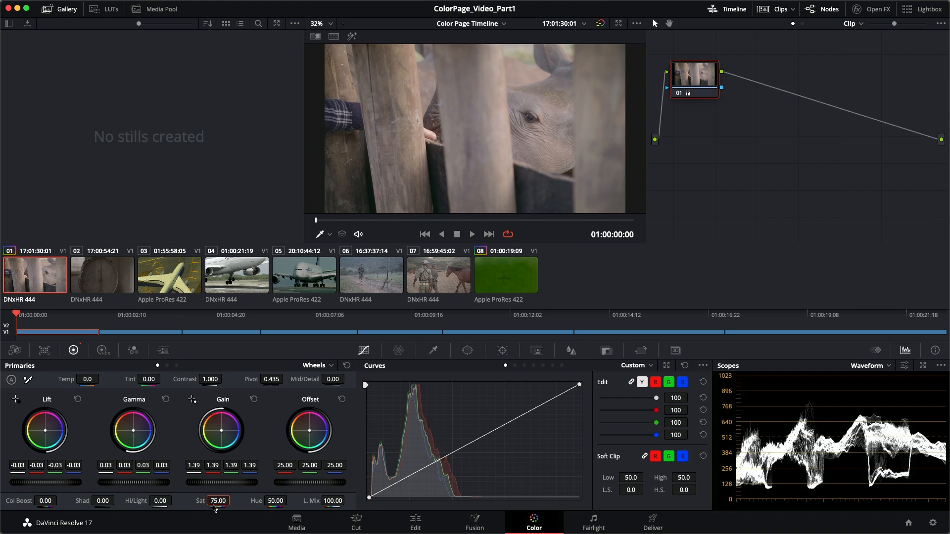
Step: Turn on the picker RGB value readout in the viewer
right_click(543, 124)
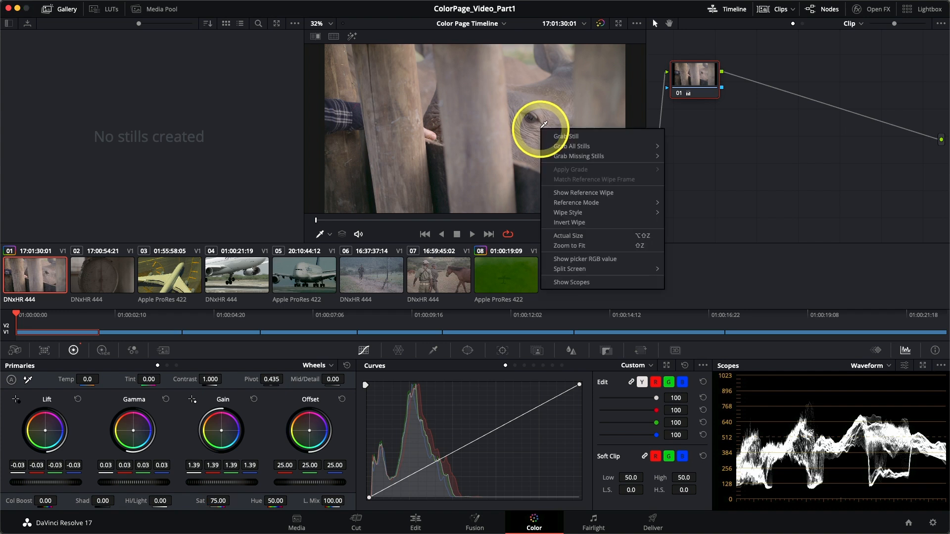
mouse_move(572, 216)
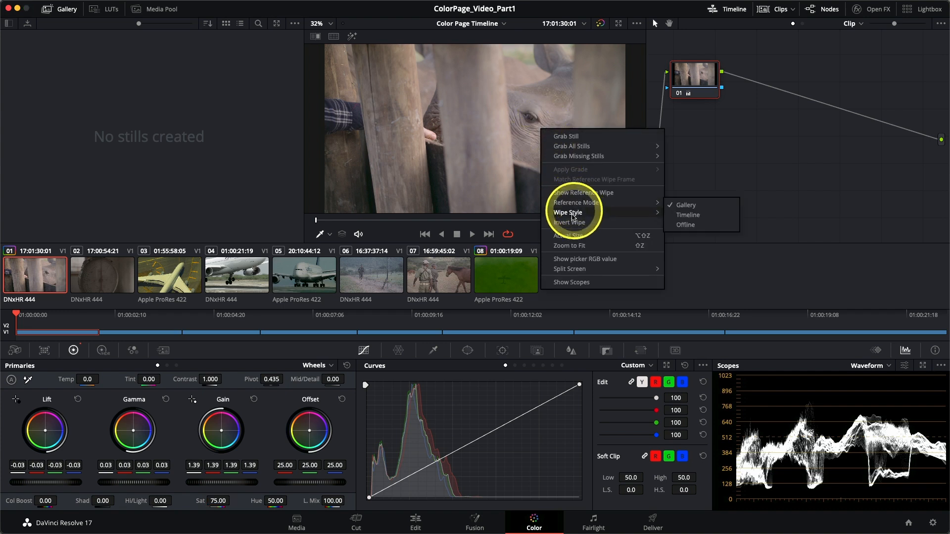
left_click(578, 262)
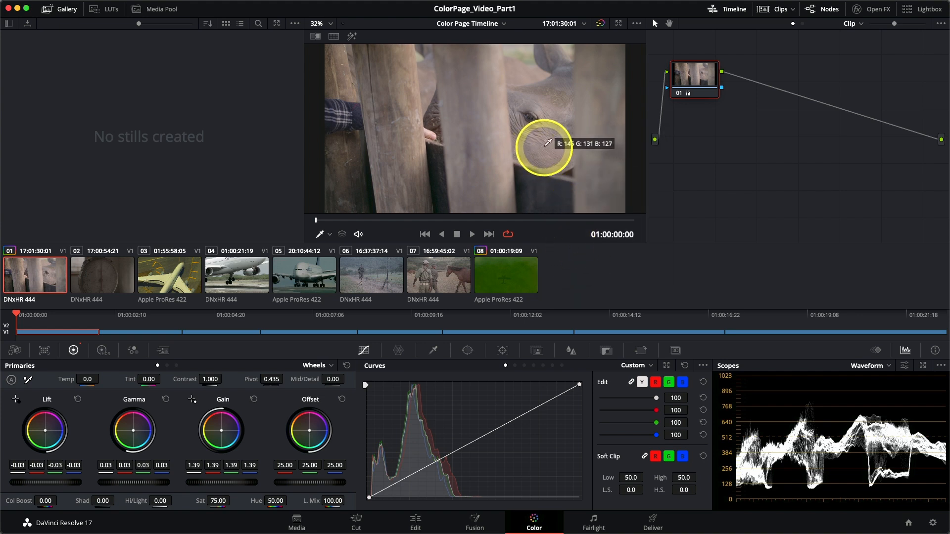
Step: Compare the RGB values of the rhino's skin, the wooden post and the plaid sleeve in the viewer
left_click(523, 96)
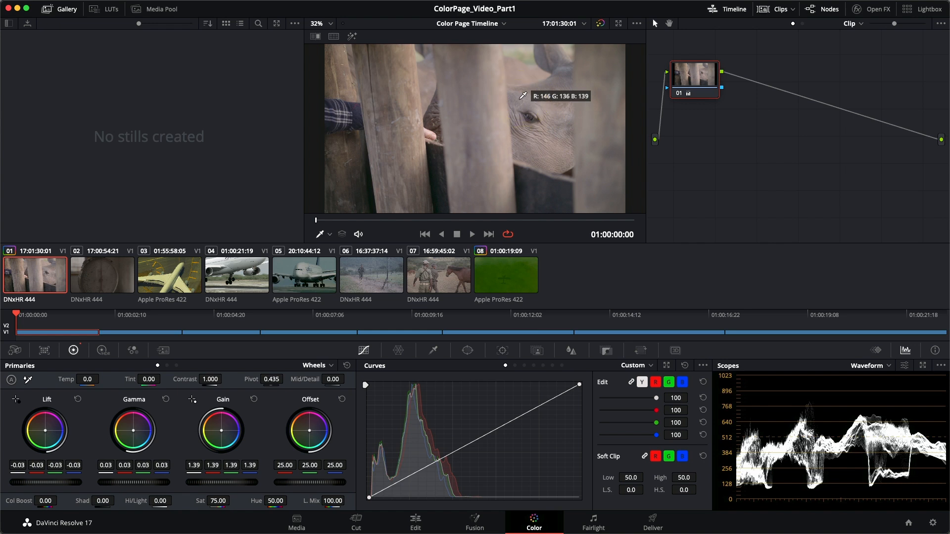
left_click(523, 96)
left_click_drag(523, 96, 401, 65)
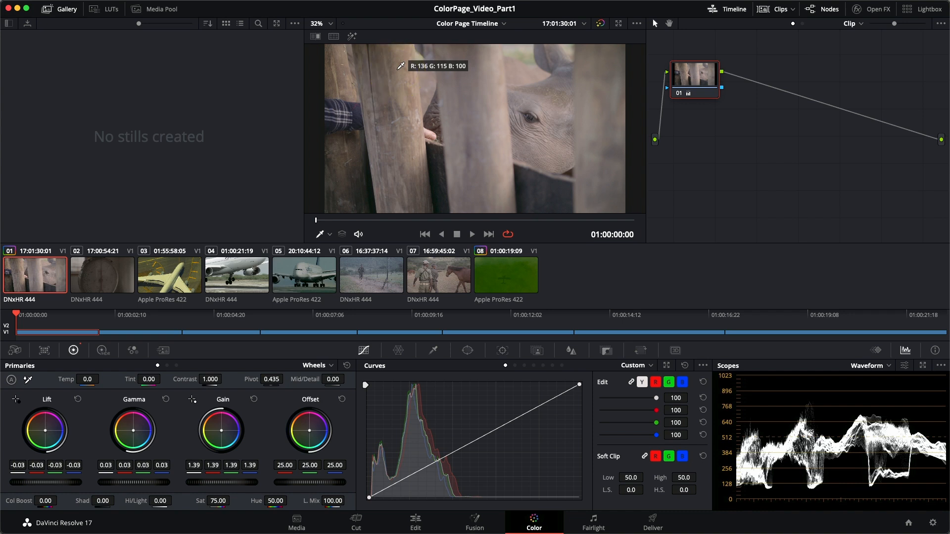
left_click_drag(393, 79, 359, 109)
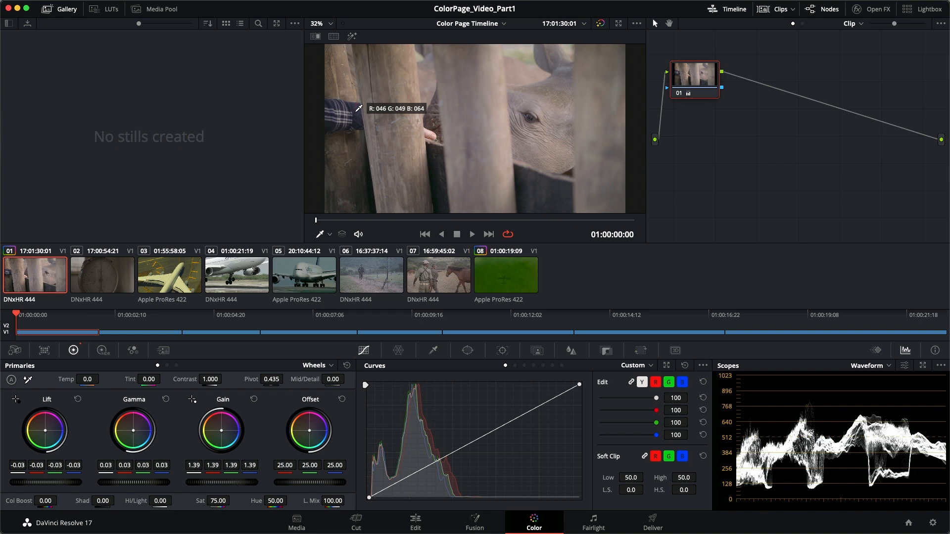
left_click_drag(359, 108, 549, 103)
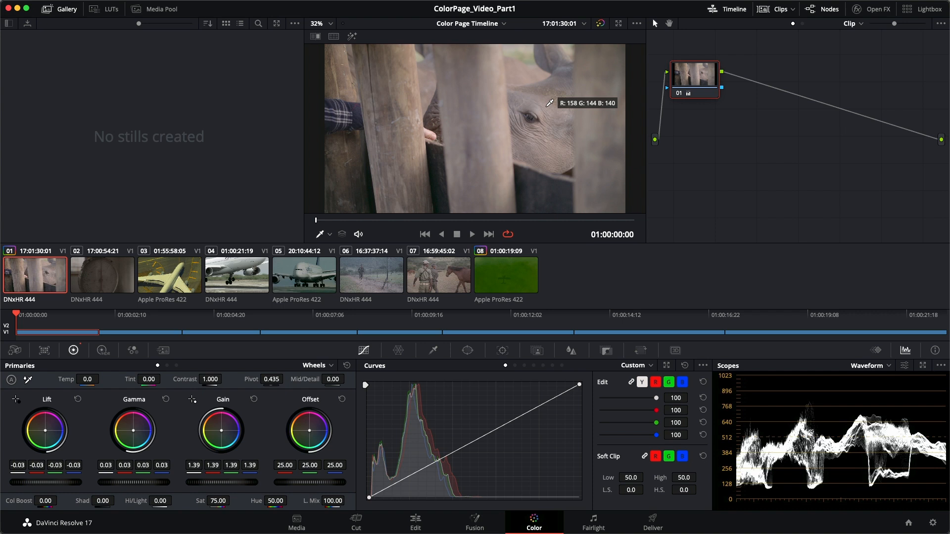
left_click_drag(549, 103, 482, 188)
left_click_drag(133, 424, 146, 435)
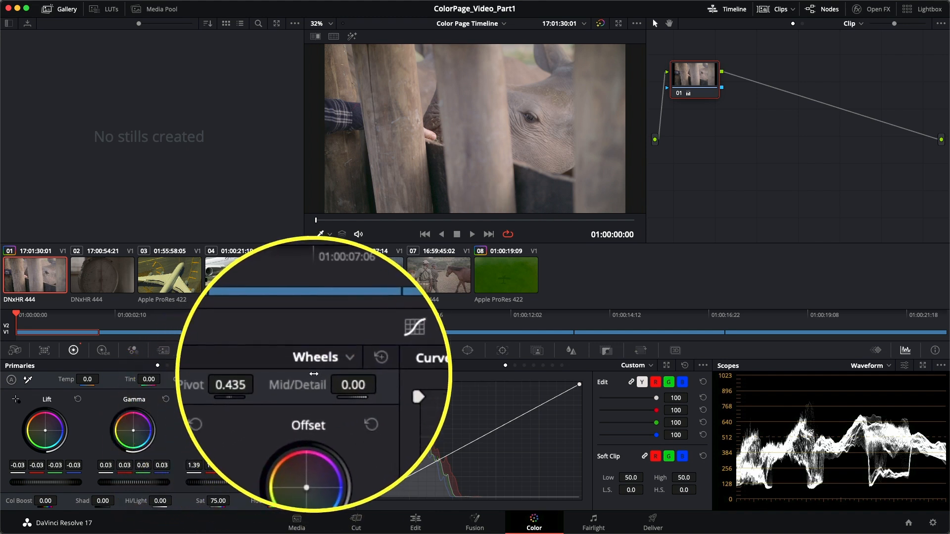
Step: Switch the Primaries controls to Bars and lower the red Gain channel to 1.33, checking the RGB values on the rhino's skin
left_click(332, 367)
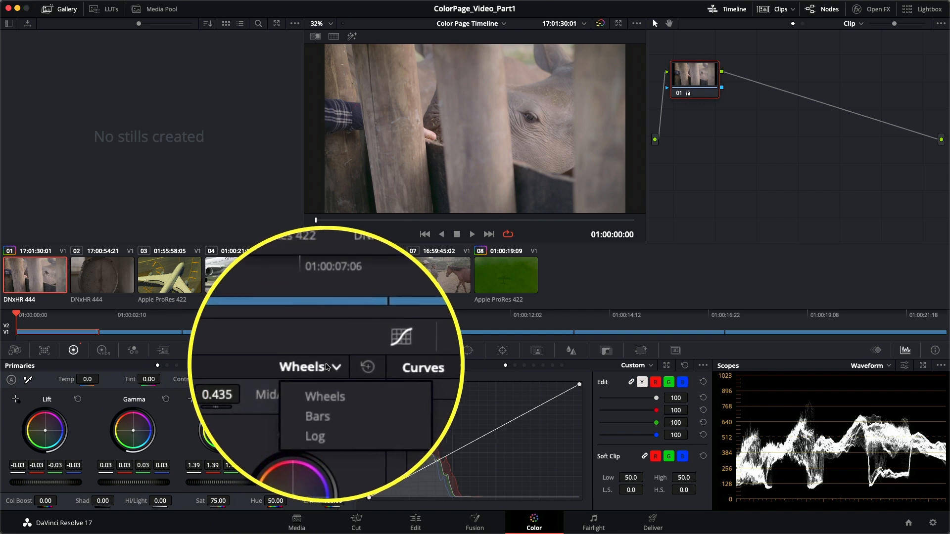
left_click(322, 392)
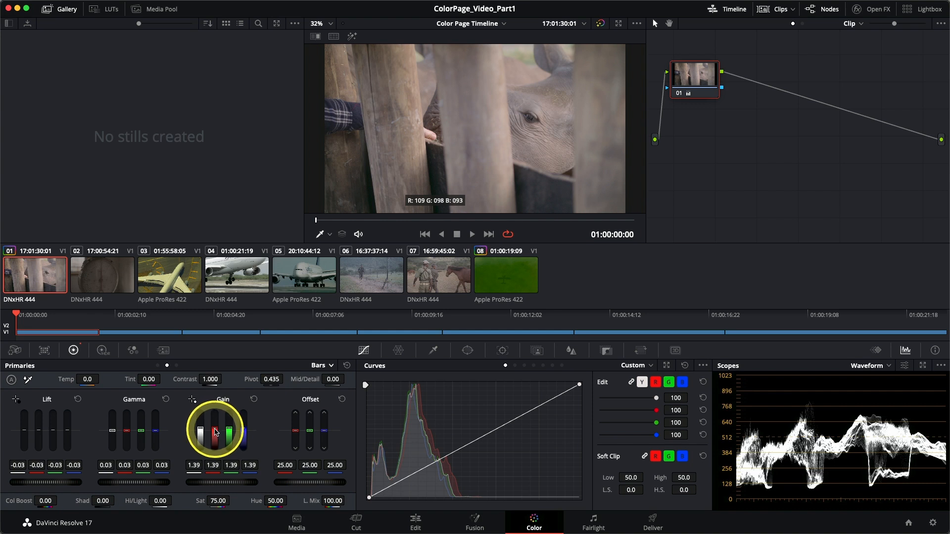
left_click_drag(216, 432, 215, 429)
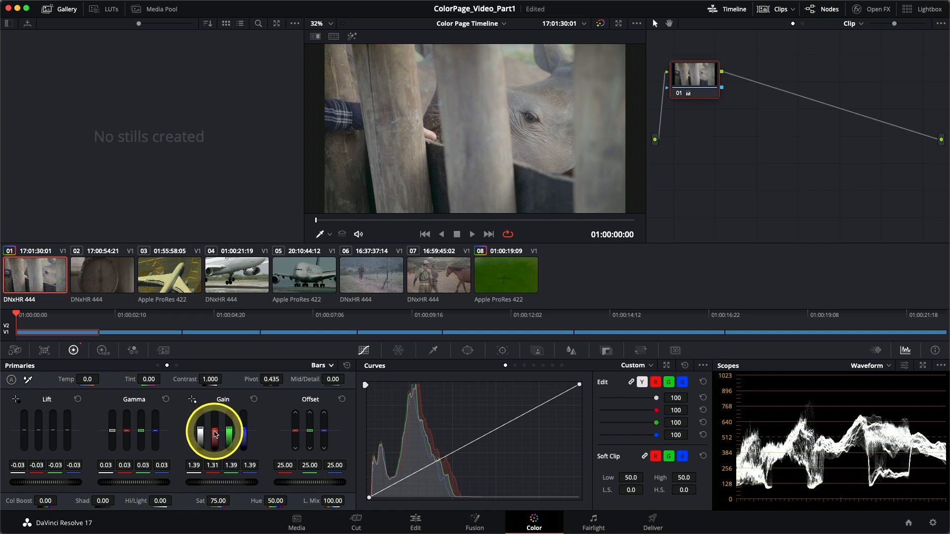
left_click_drag(215, 435, 215, 435)
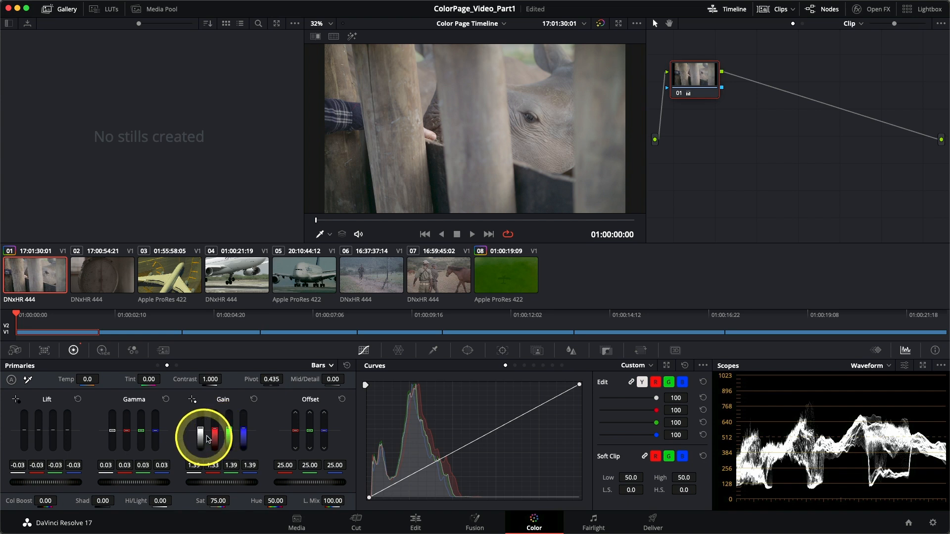
left_click_drag(213, 438, 215, 436)
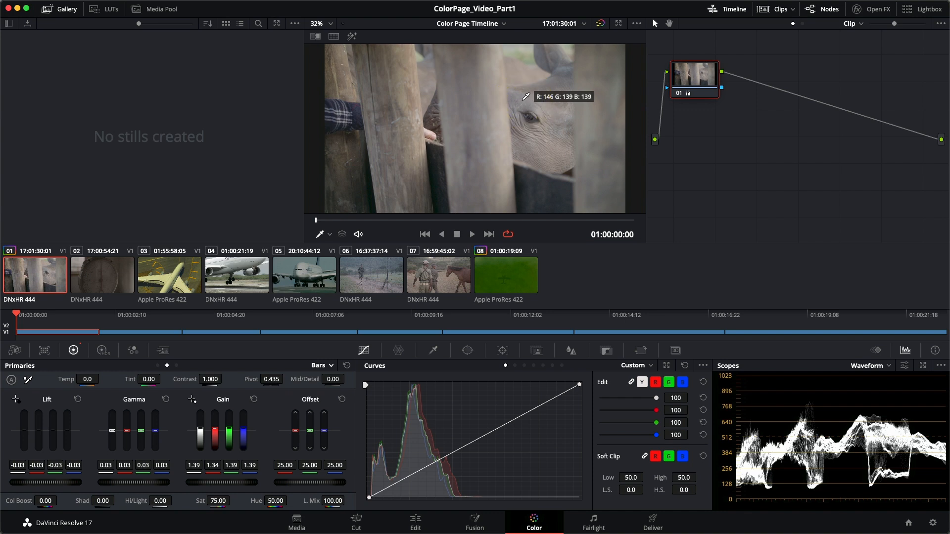
left_click_drag(524, 99, 549, 103)
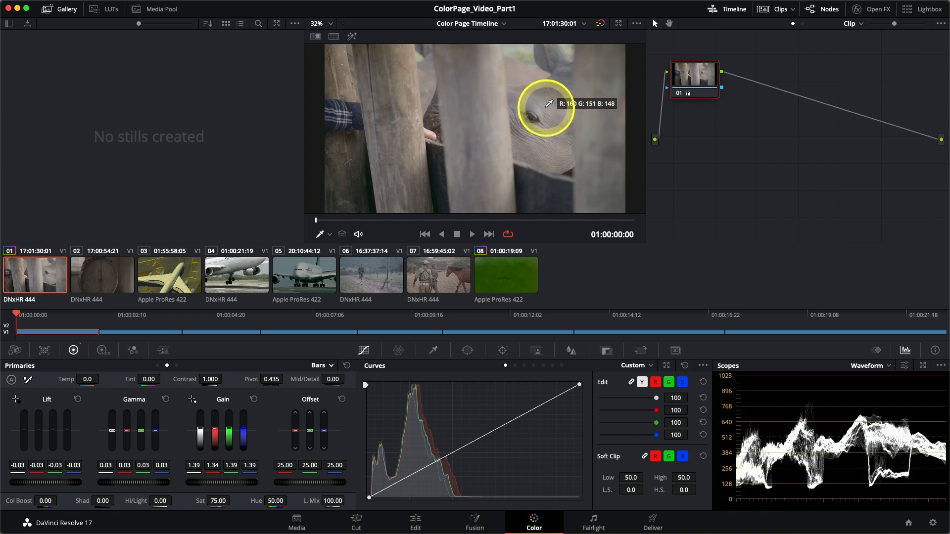
left_click_drag(217, 431, 216, 433)
mouse_move(551, 141)
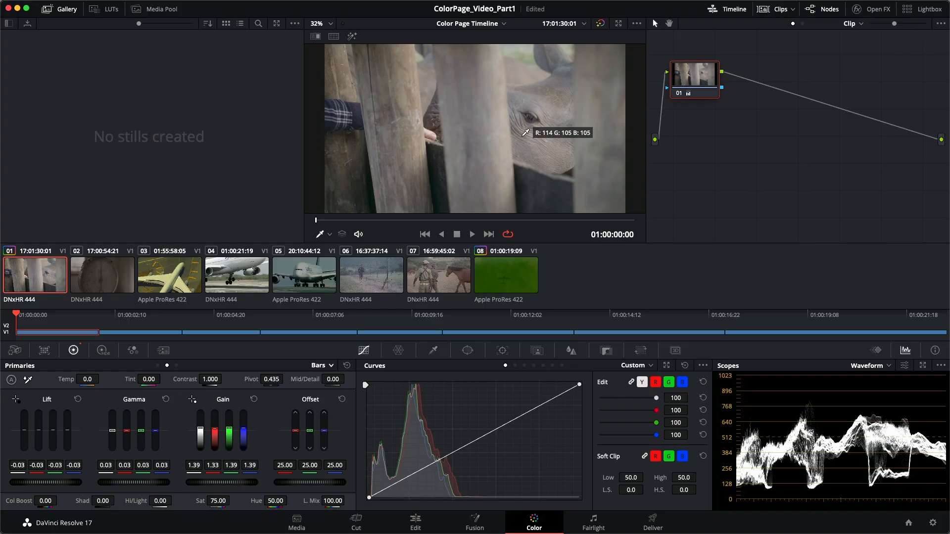
left_click(586, 124)
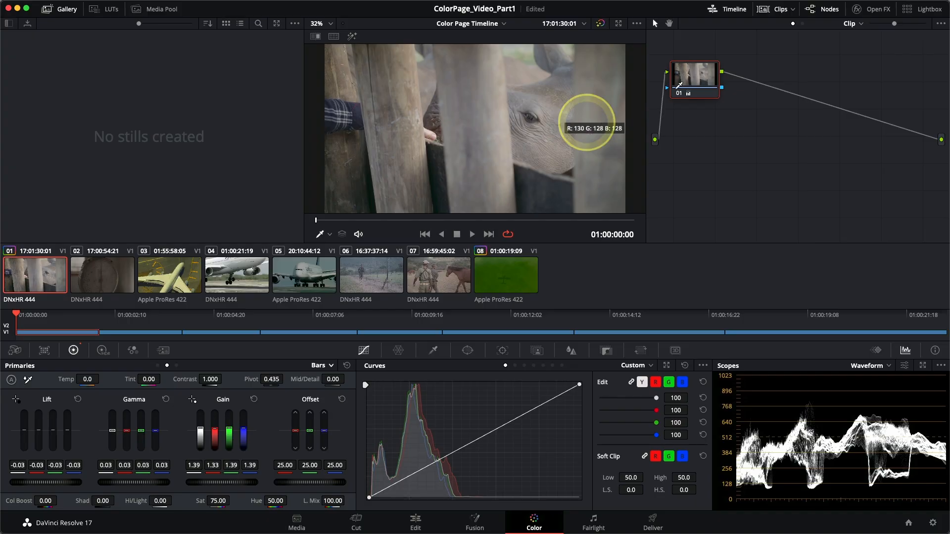
Step: Add a serial node after node 01
right_click(698, 86)
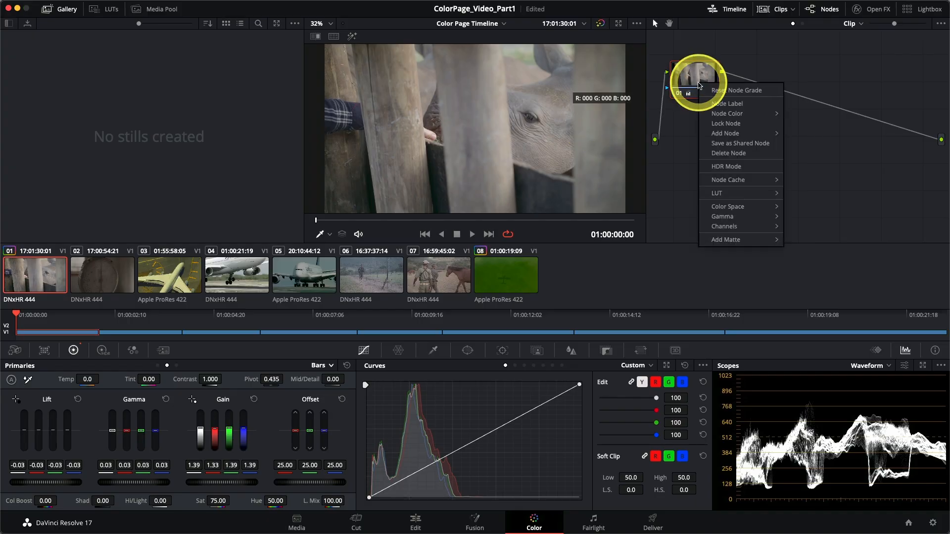
mouse_move(728, 134)
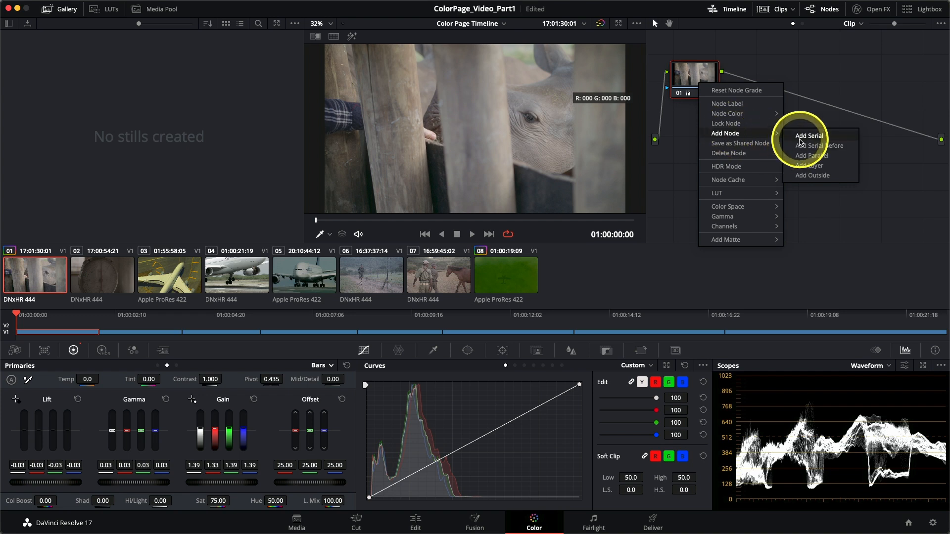
left_click(800, 138)
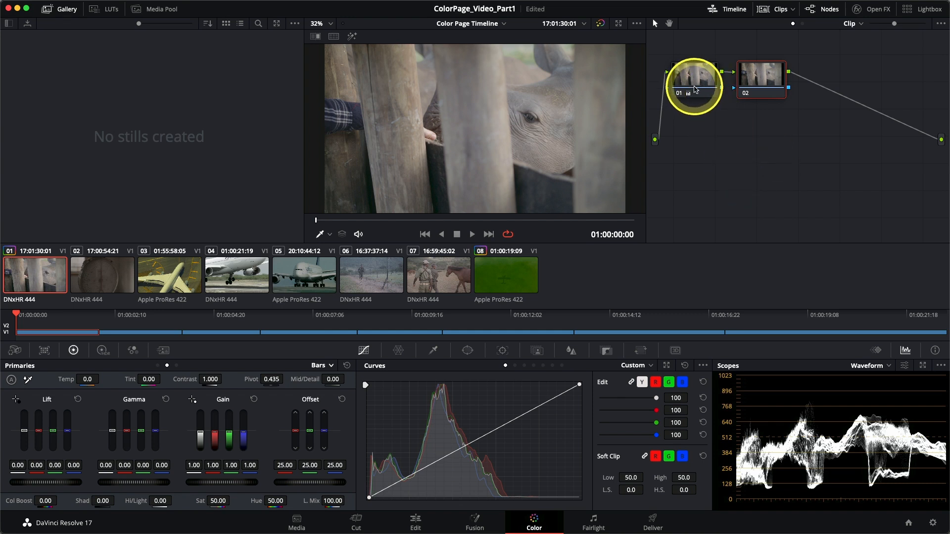
Step: Label node 01 "Balance" and save the project
mouse_move(693, 85)
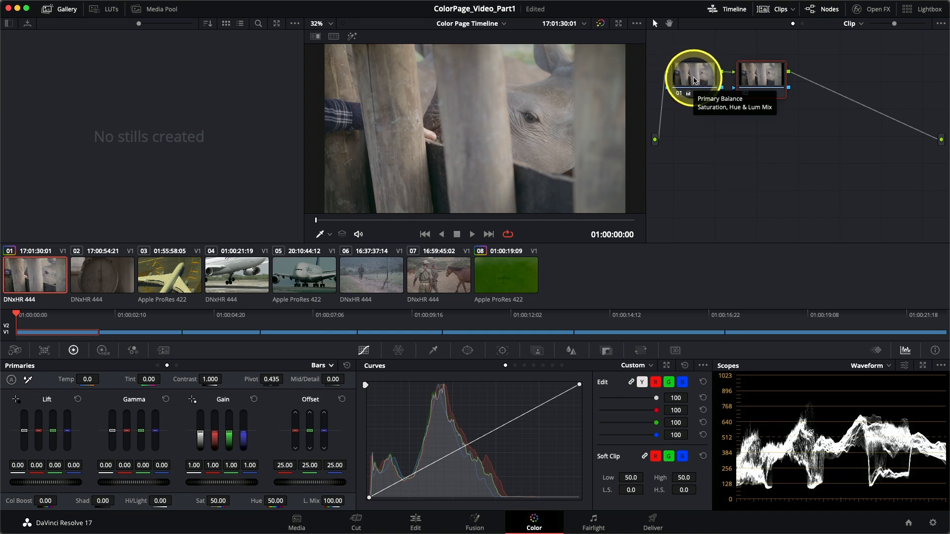
left_click(696, 81)
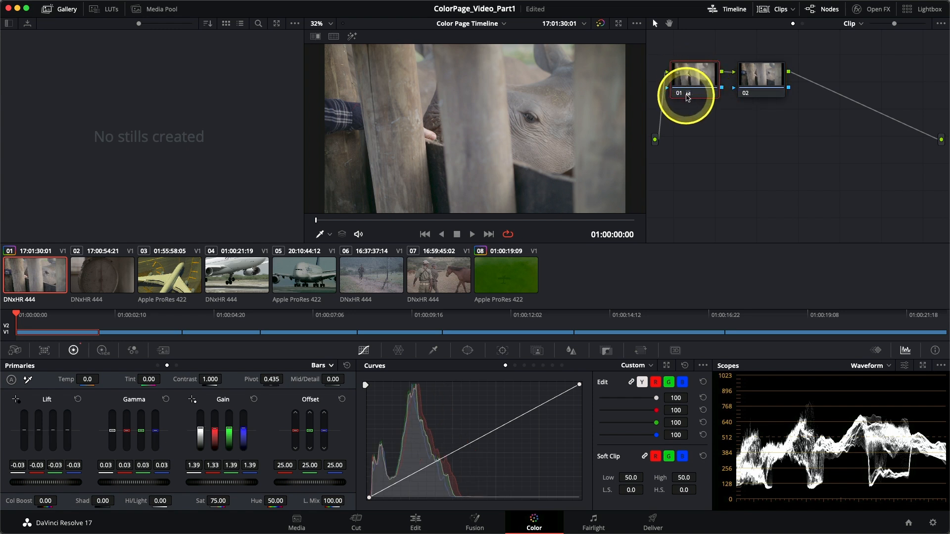
mouse_move(688, 98)
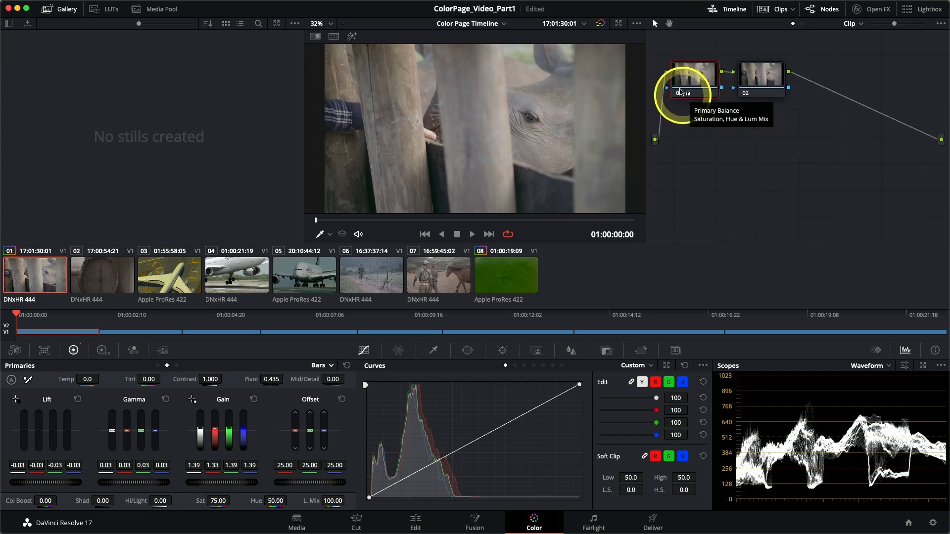
right_click(692, 82)
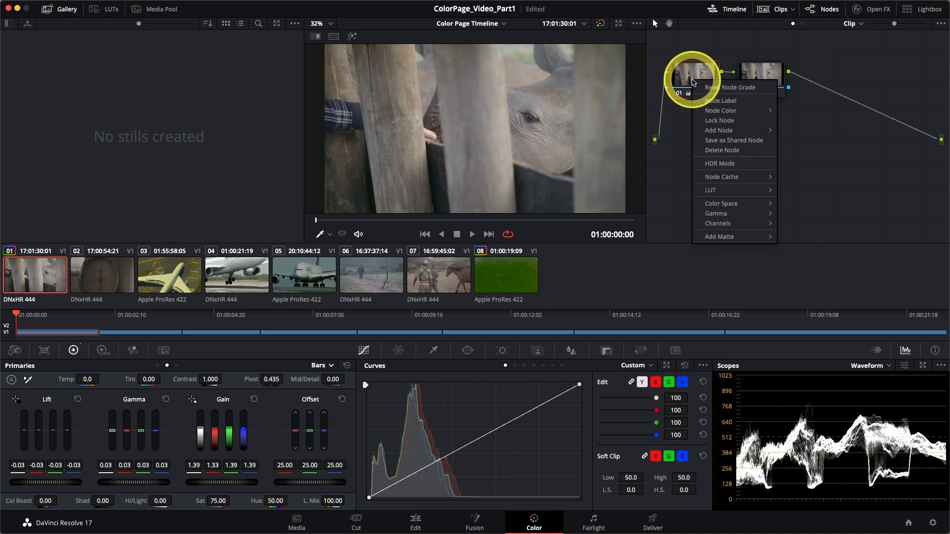
left_click(708, 101)
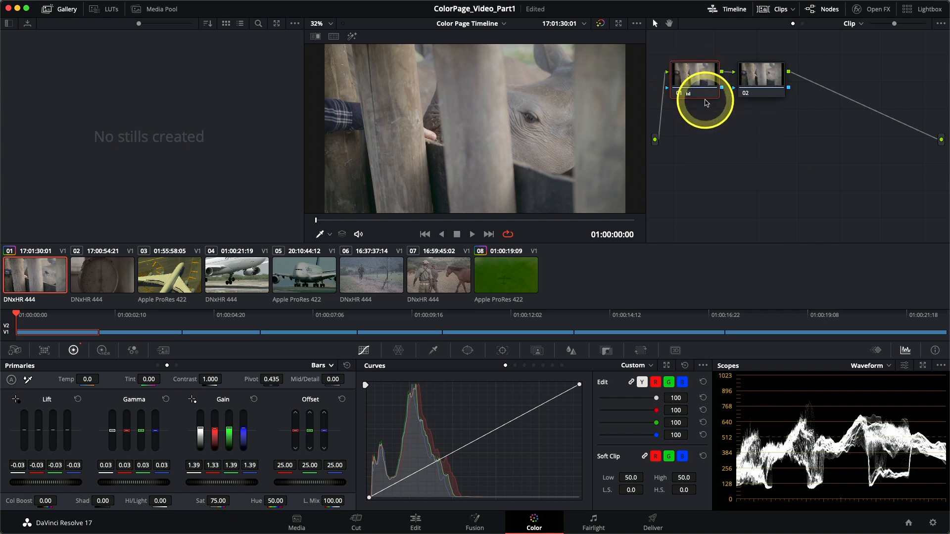
type("Balance")
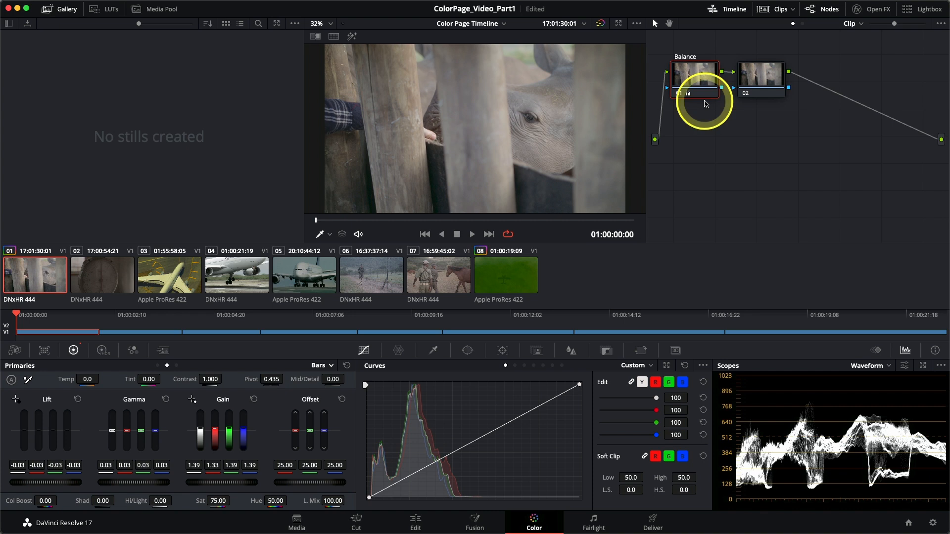
key("Return")
key("super+s")
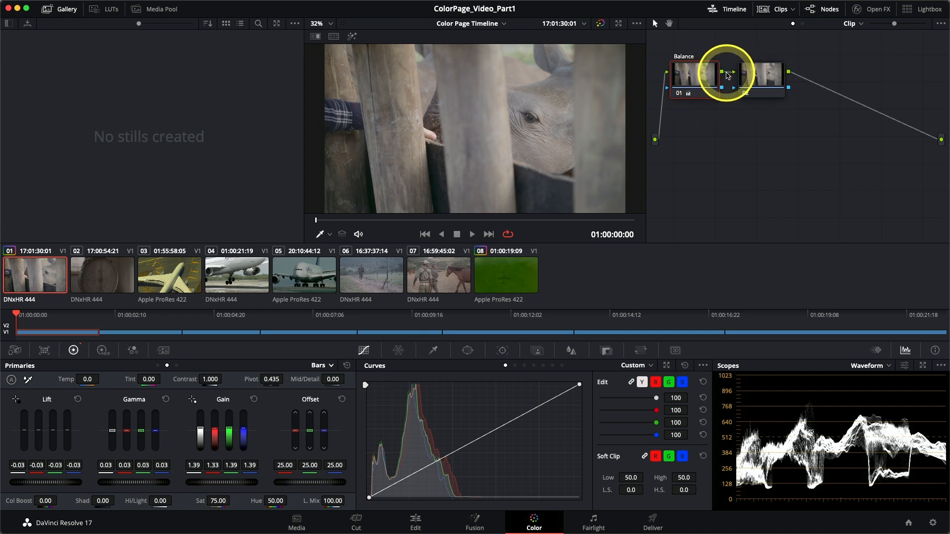
Step: Label node 02 "Look"
left_click(762, 74)
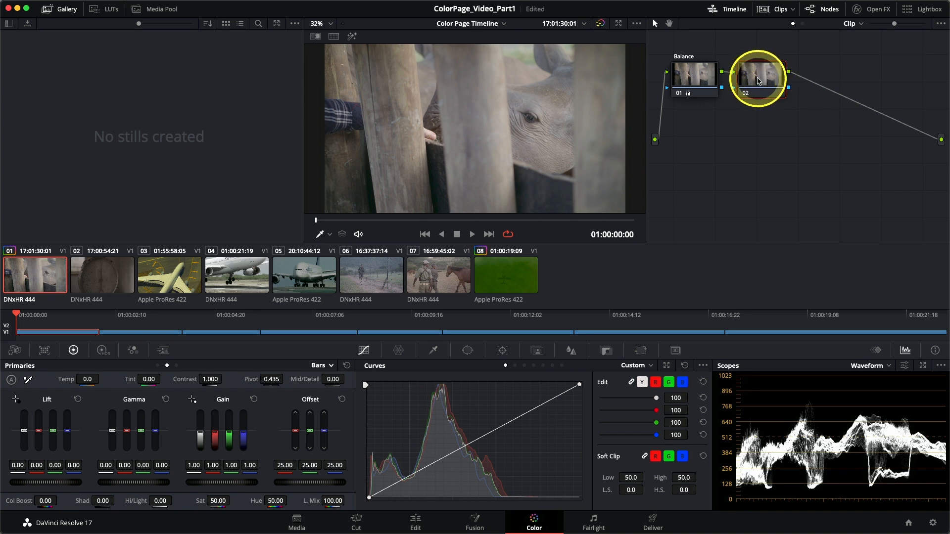
right_click(759, 81)
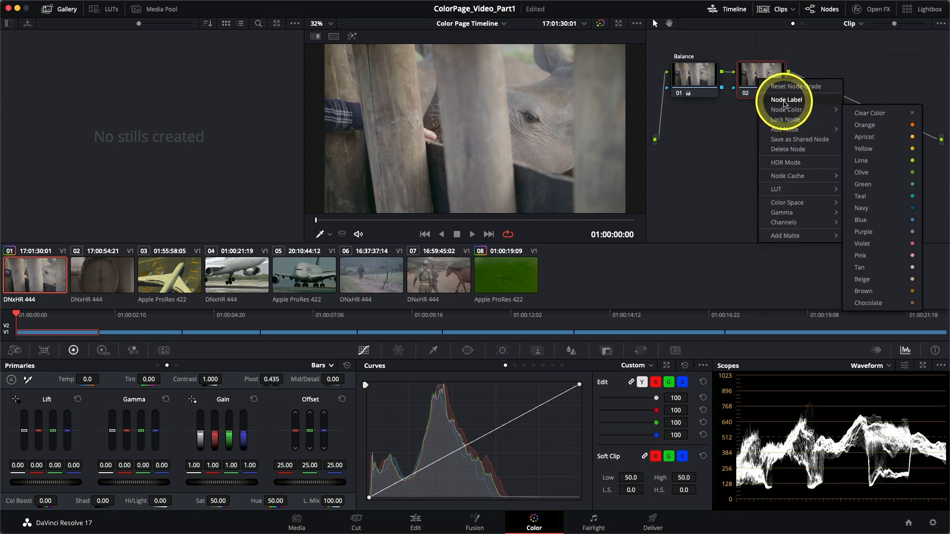
left_click(783, 101)
type("Look")
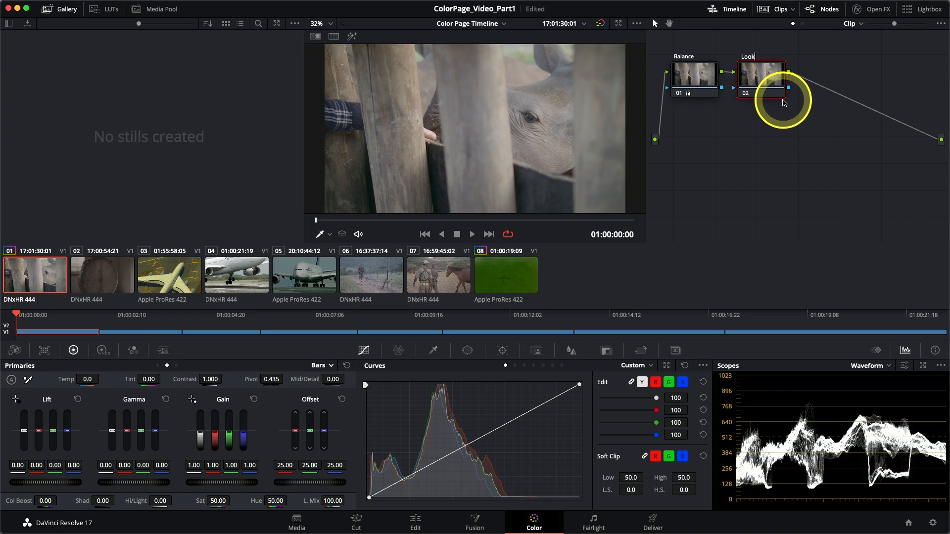
key("Return")
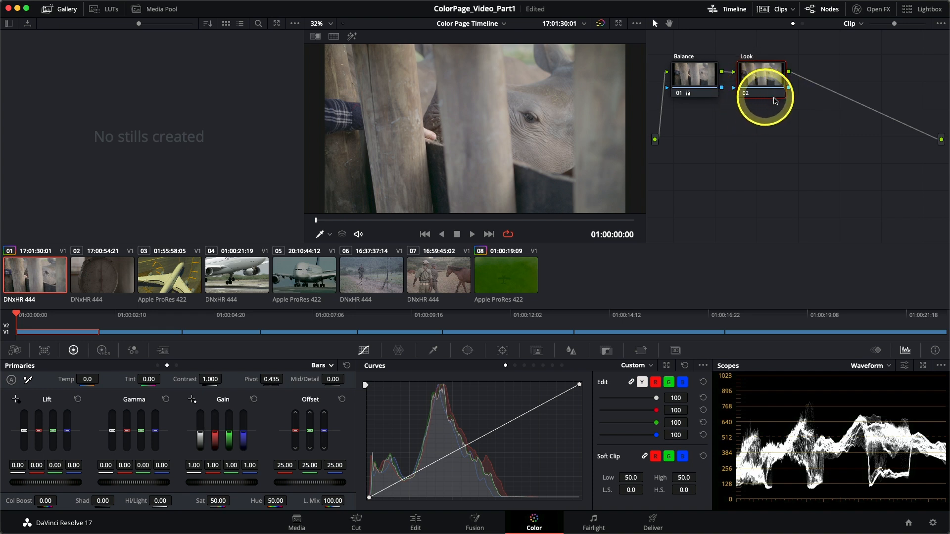
Step: Toggle the Balance node off and on repeatedly to compare the clip before and after the correction
left_click(696, 84)
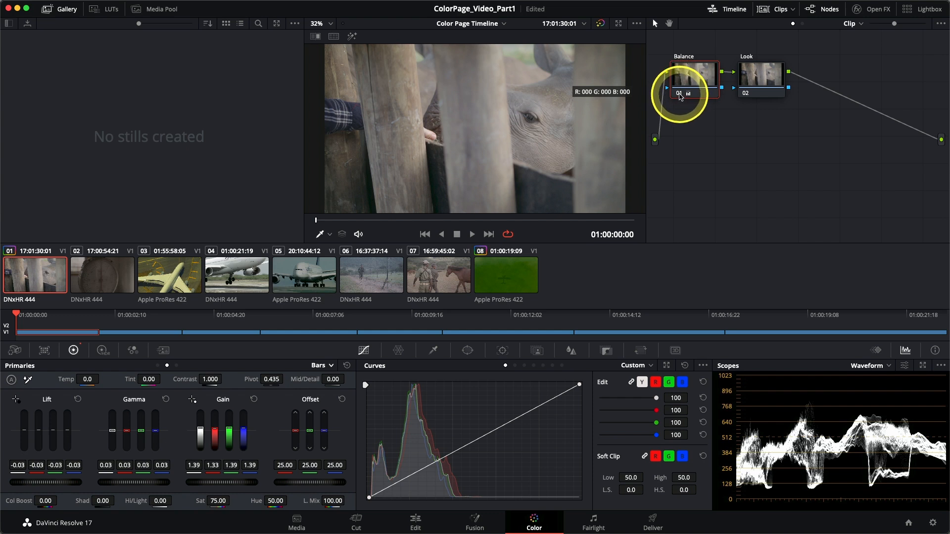
left_click(681, 95)
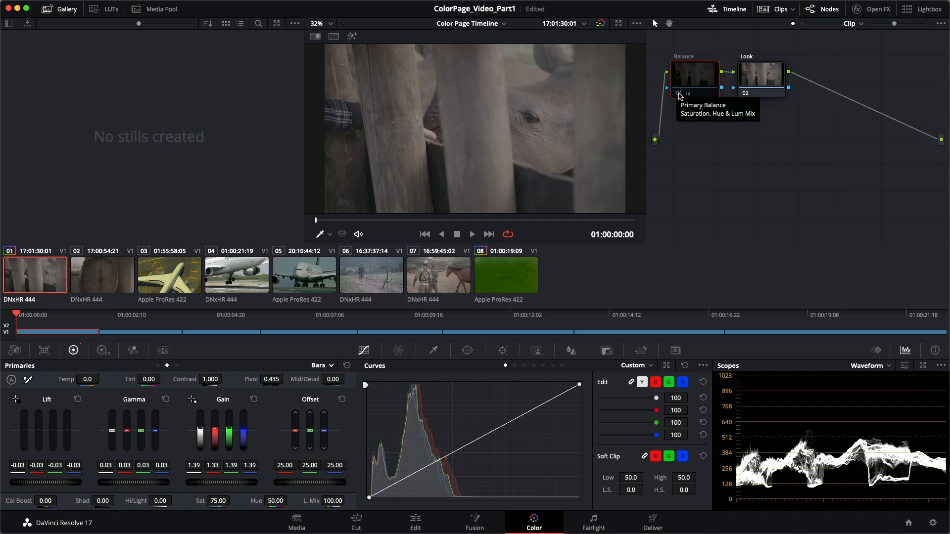
left_click(680, 95)
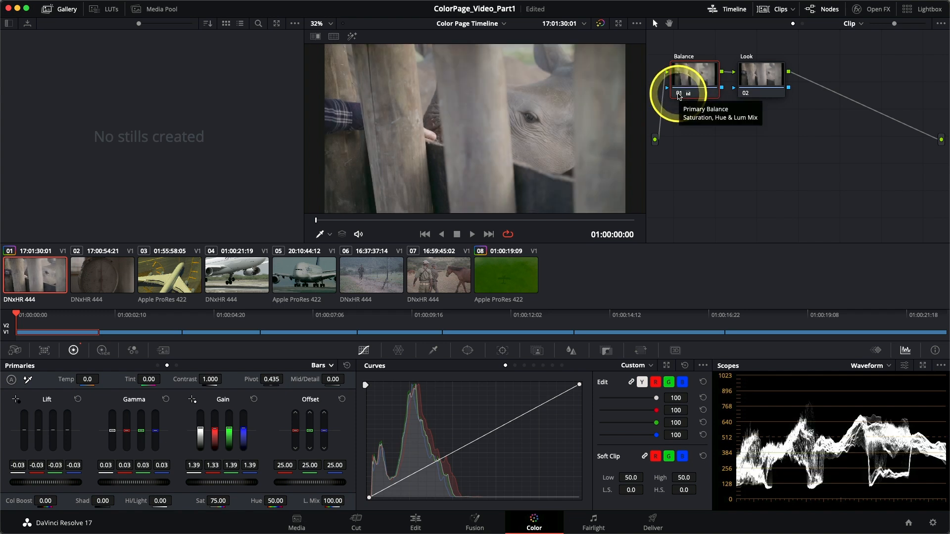
left_click(679, 95)
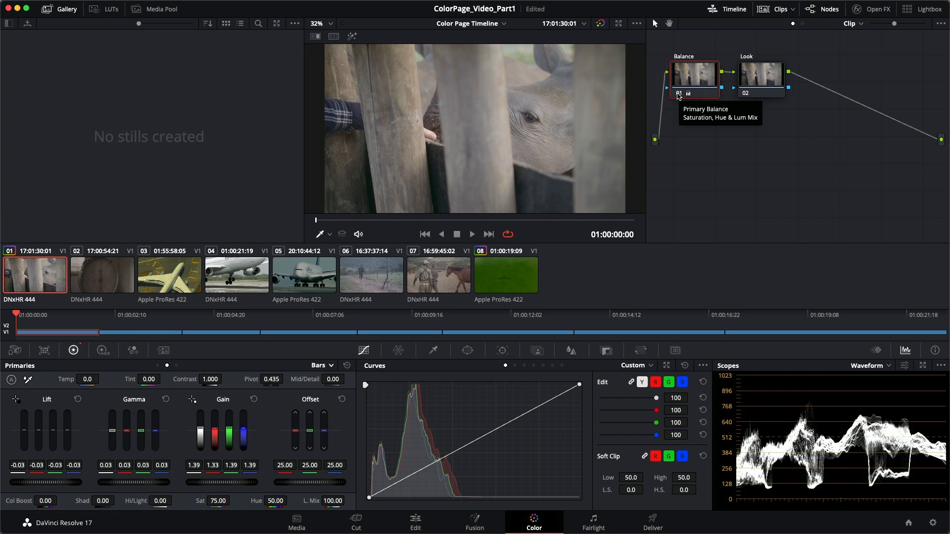
left_click(679, 94)
left_click(679, 94)
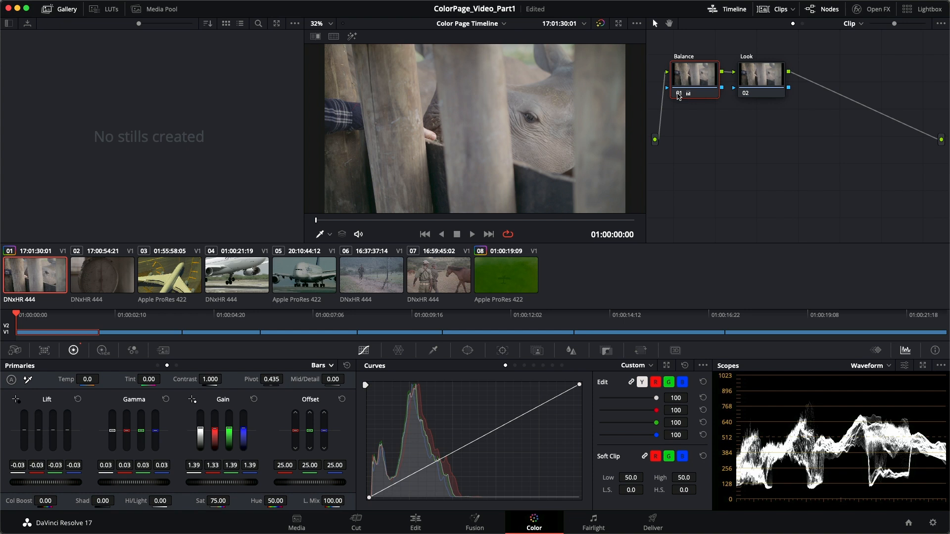
left_click(679, 94)
left_click(679, 94)
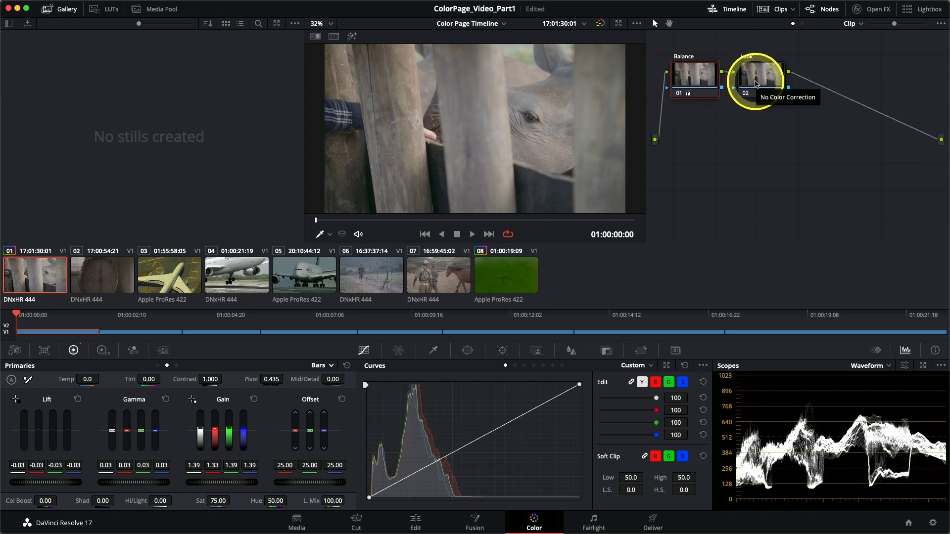
Step: On the Look node, raise the Primaries Contrast to 1.248 and the Pivot to 0.581
left_click(756, 84)
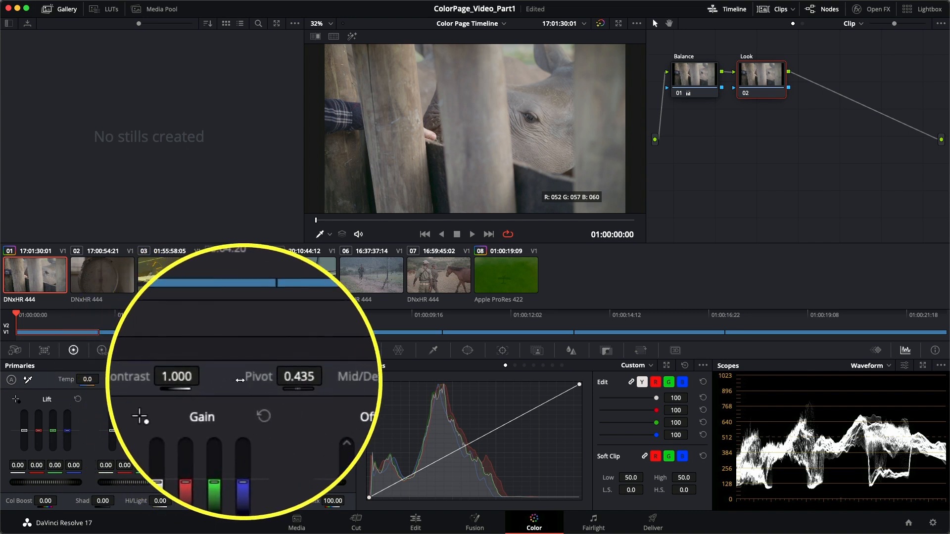
left_click_drag(207, 379, 258, 379)
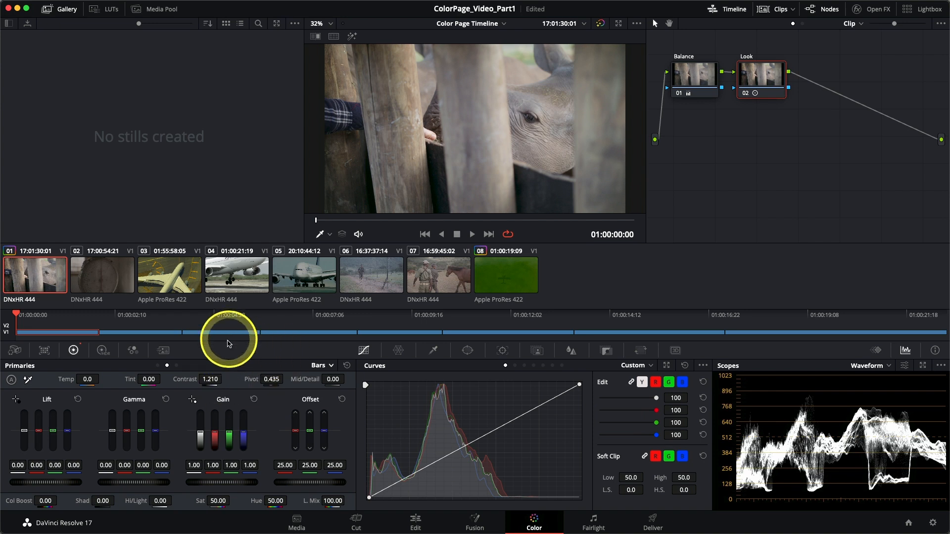
left_click_drag(213, 381, 227, 381)
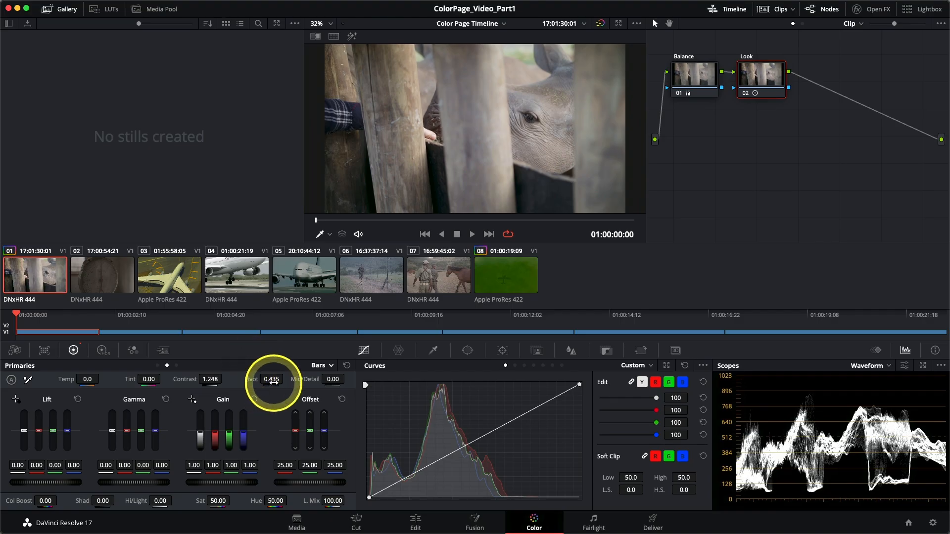
left_click_drag(272, 378, 311, 381)
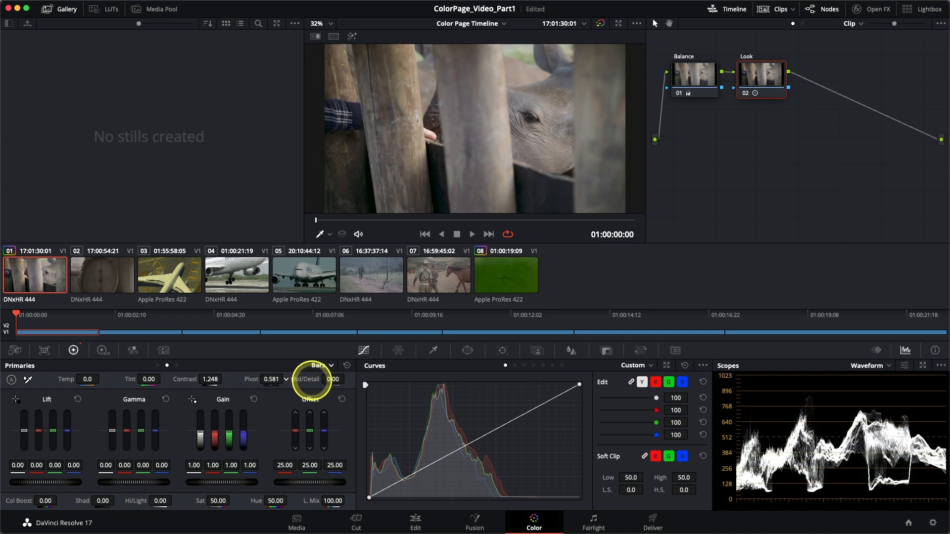
left_click(254, 400)
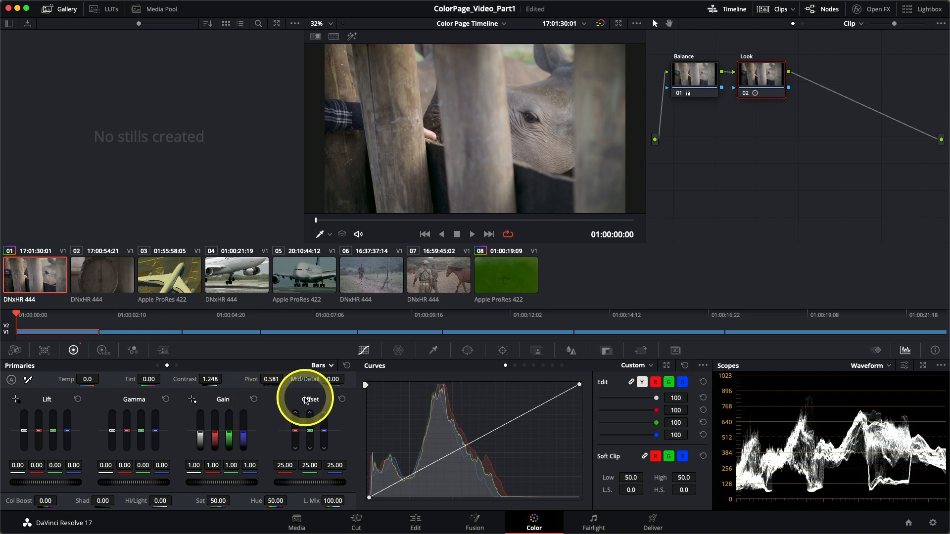
Step: Switch the Primaries controls to Wheels and push the Offset toward blue, to red 21.48, green 24.61 and blue 27.59
left_click(331, 368)
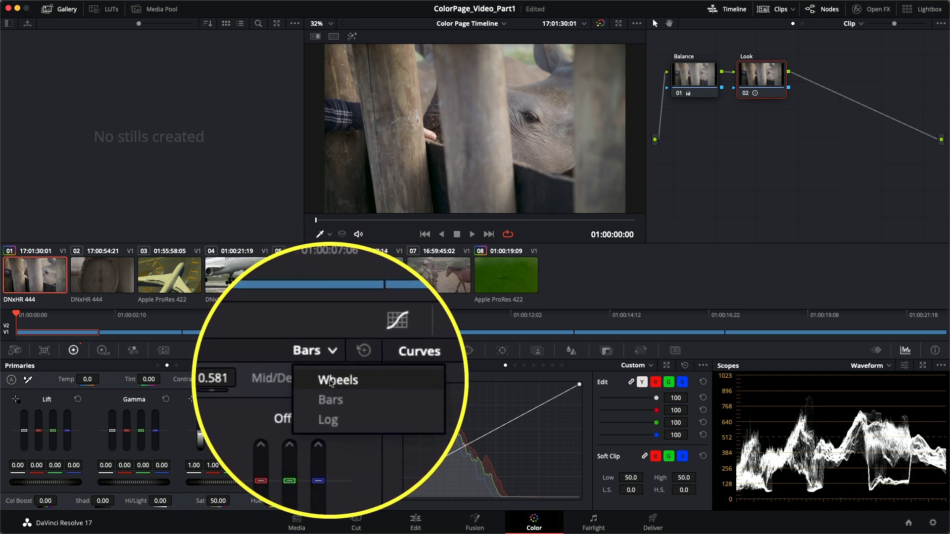
left_click(329, 380)
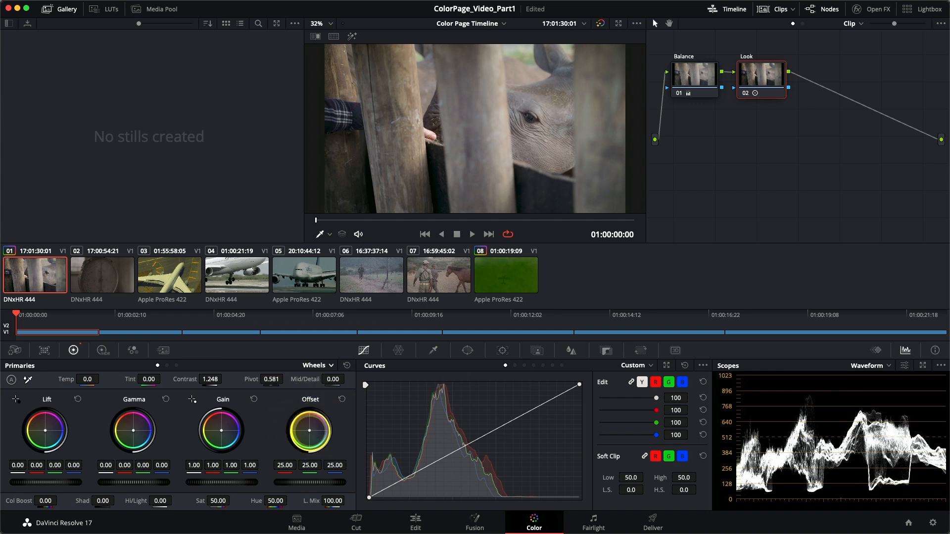
left_click_drag(310, 431, 311, 431)
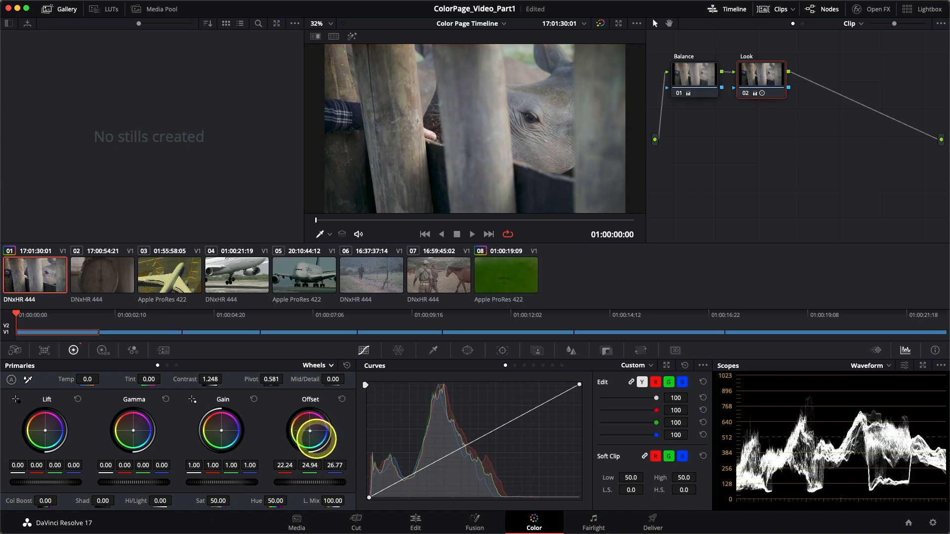
left_click_drag(321, 440, 320, 441)
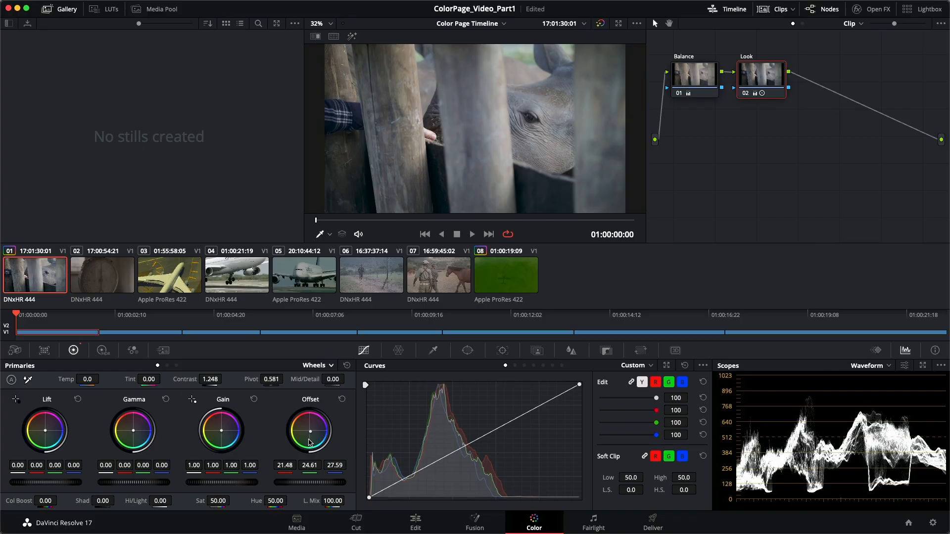
Step: Toggle the Look node off and on to compare the image with and without the cool look
key("ctrl+d")
key("ctrl+d")
key("ctrl+d")
key("ctrl+d")
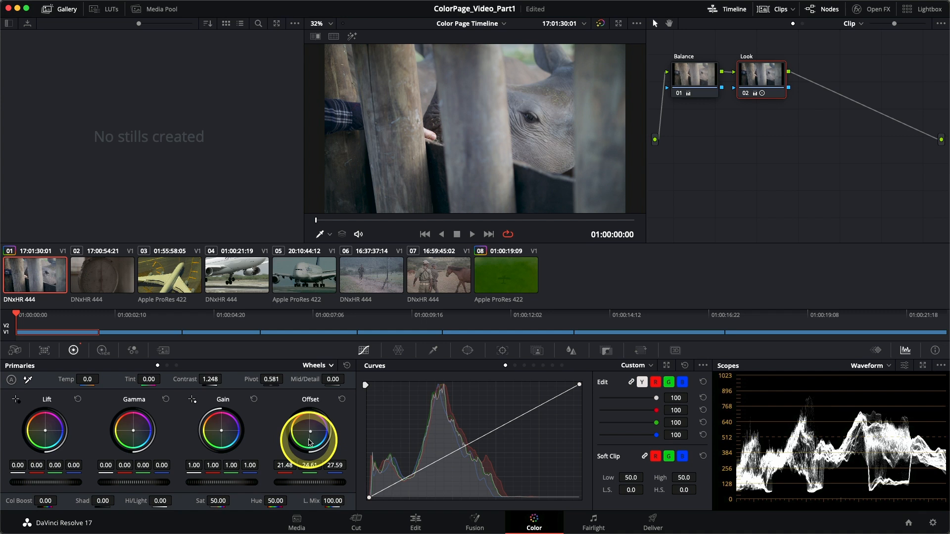
key("super+d")
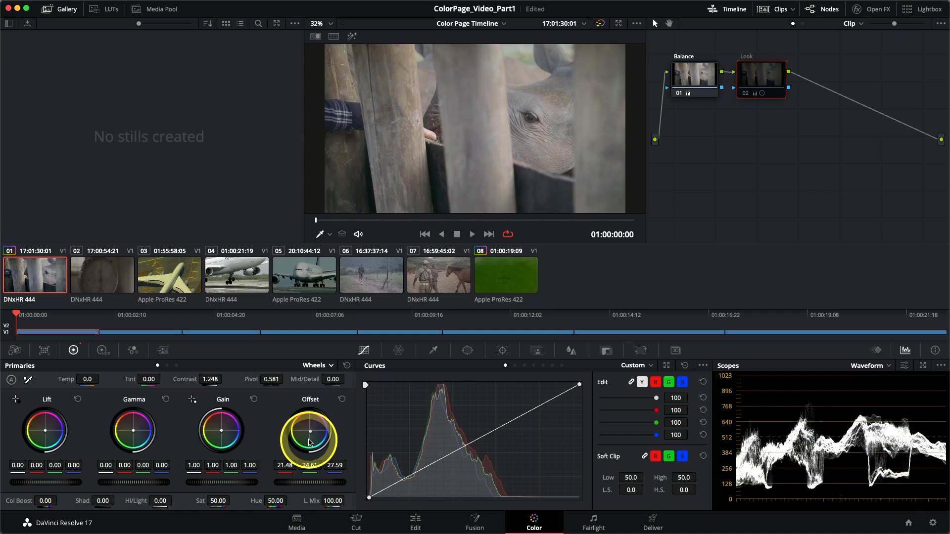
key("super+d")
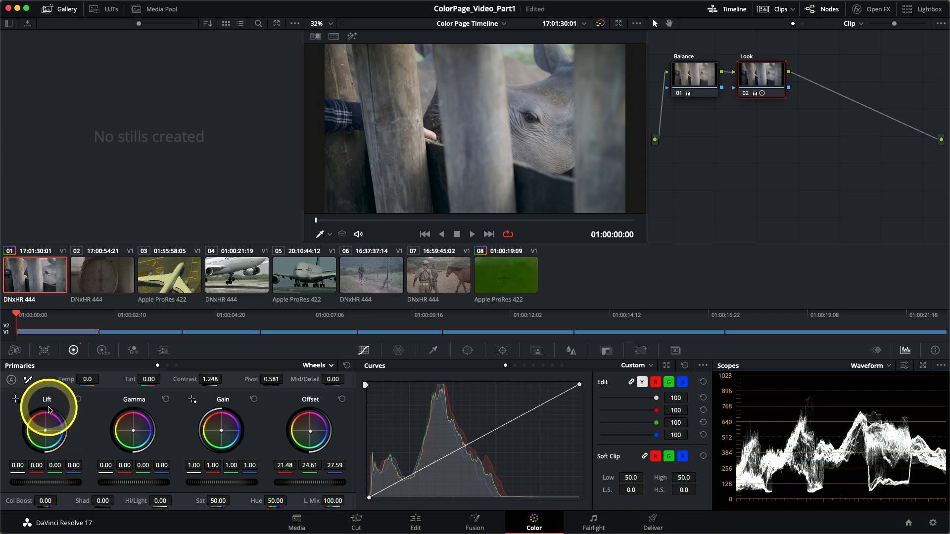
Step: Push the Look node's Lift wheel toward red, to red 0.02, green -0.00 and blue -0.01, and compare the result
mouse_move(48, 436)
left_mouse_down()
mouse_move(43, 423)
mouse_move(45, 431)
left_mouse_up()
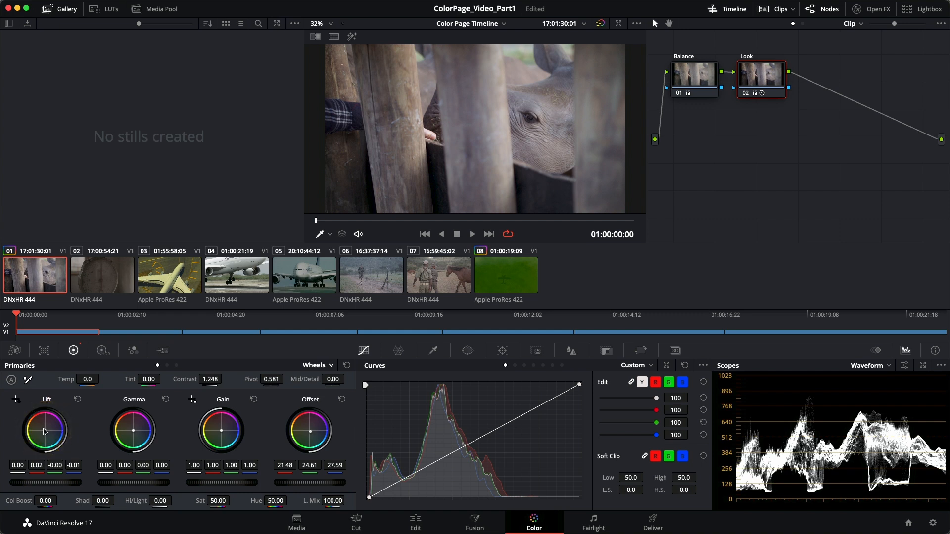
left_click(44, 429)
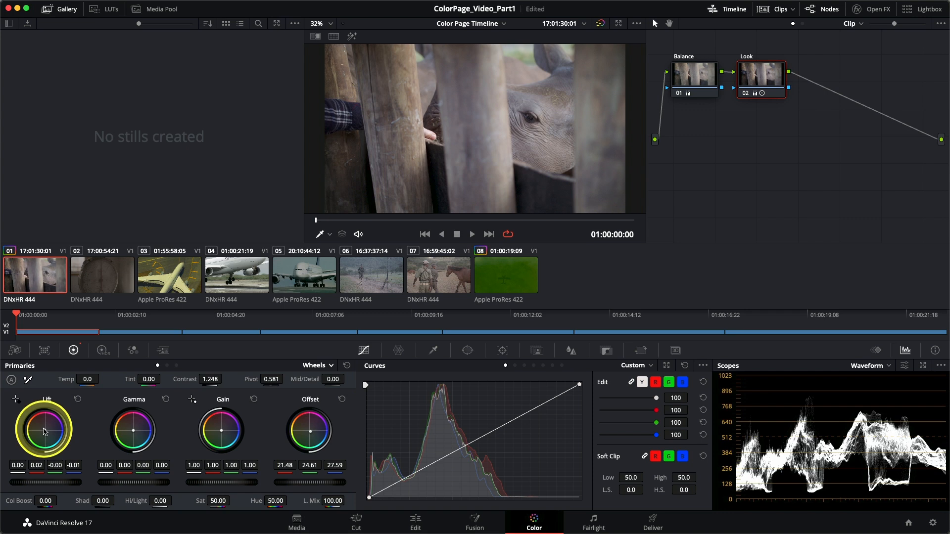
key("super+d")
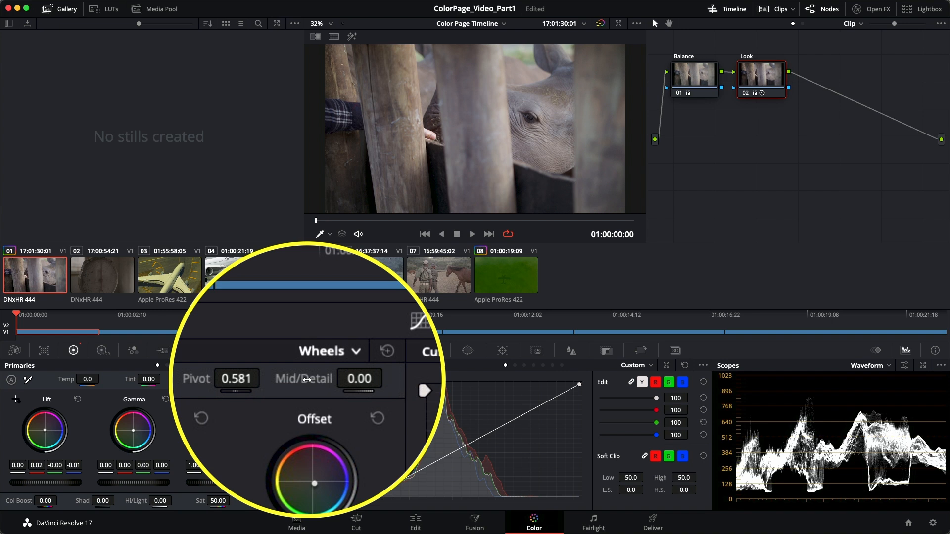
Step: Raise Mid/Detail to 39.50 on the Look node and toggle the node off and on to compare
left_click_drag(307, 380, 379, 379)
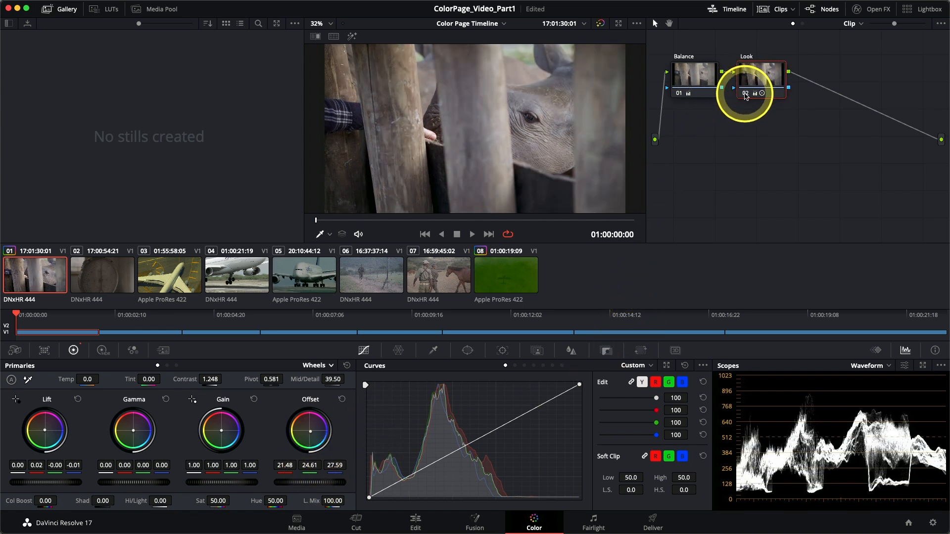
left_click(746, 94)
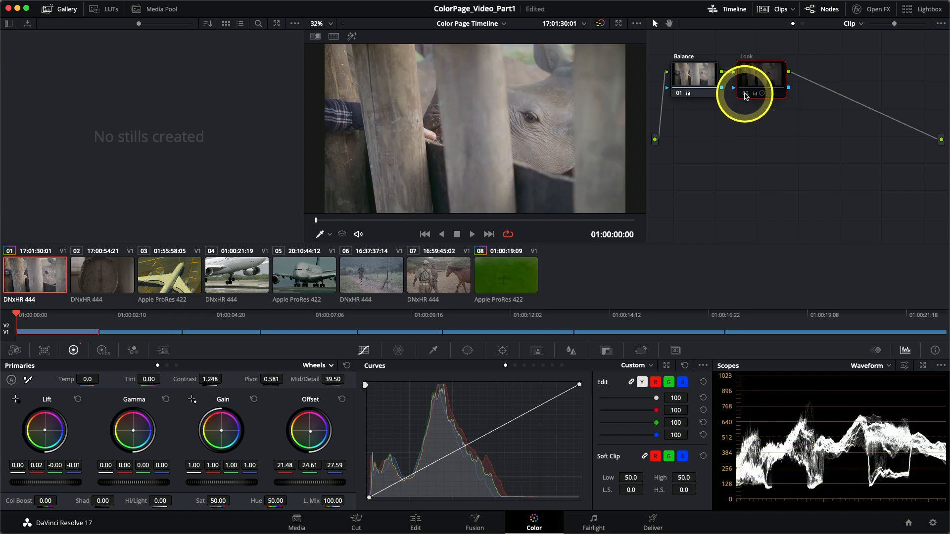
left_click(746, 94)
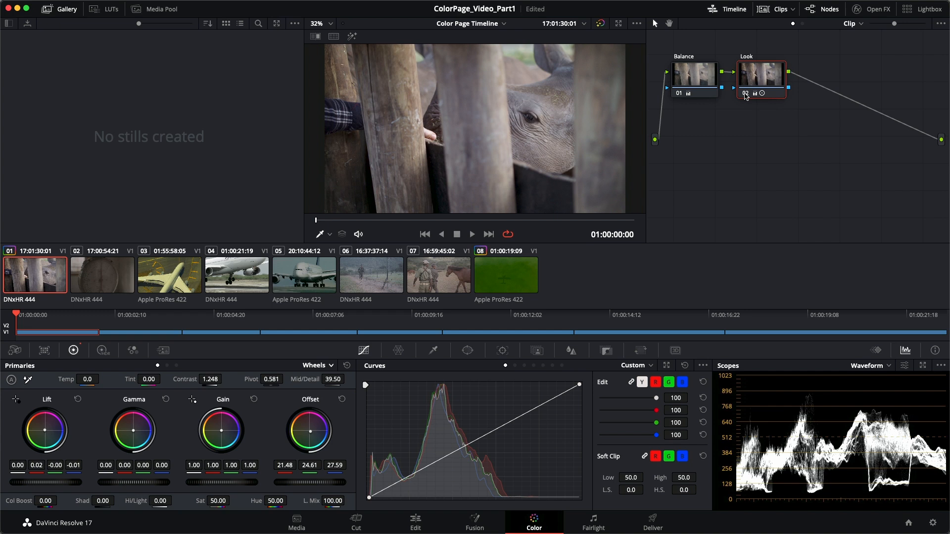
Step: Select clip 02, expand Curves into a floating window, and resize and place it so the image and waveform stay in view
left_click(101, 280)
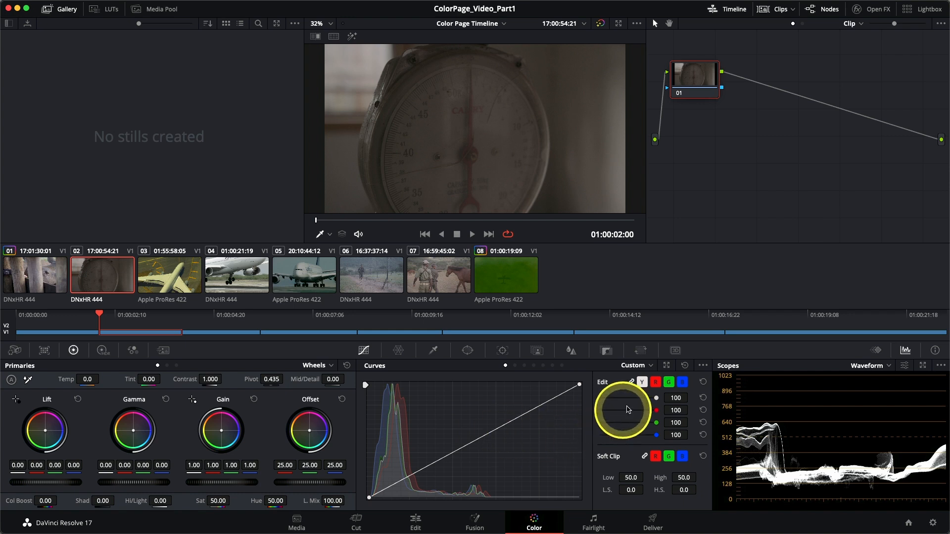
left_click(666, 366)
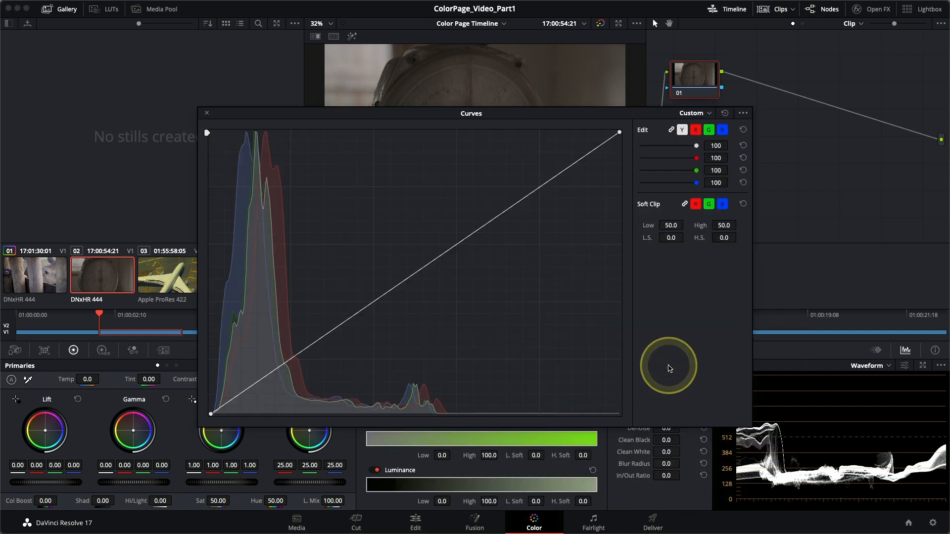
left_click_drag(517, 119, 520, 226)
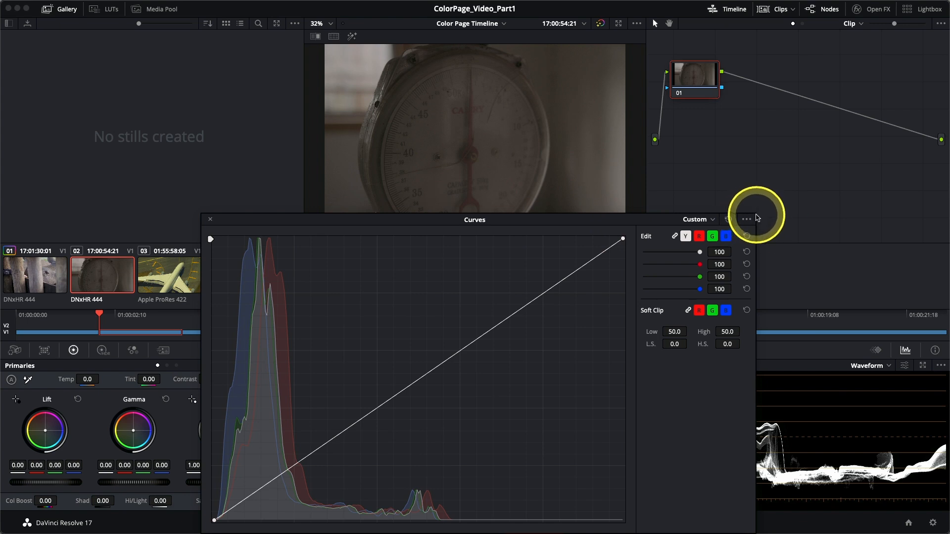
left_click_drag(621, 216, 575, 171)
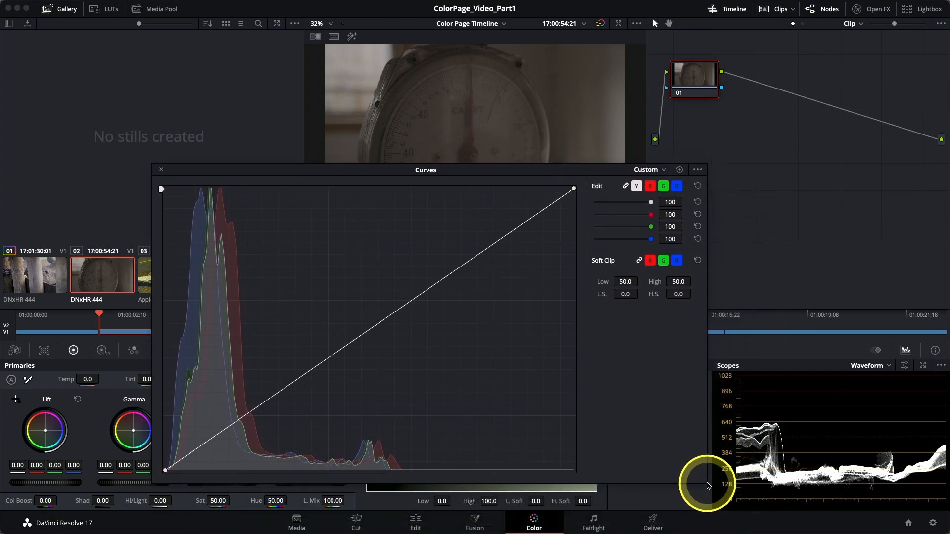
left_click_drag(705, 482, 640, 340)
left_click_drag(471, 170, 541, 254)
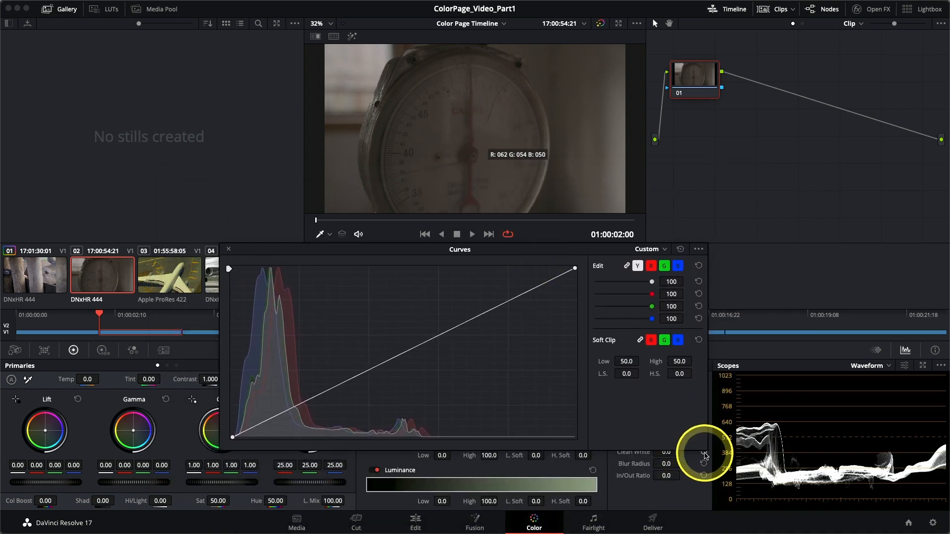
left_click_drag(709, 453, 793, 510)
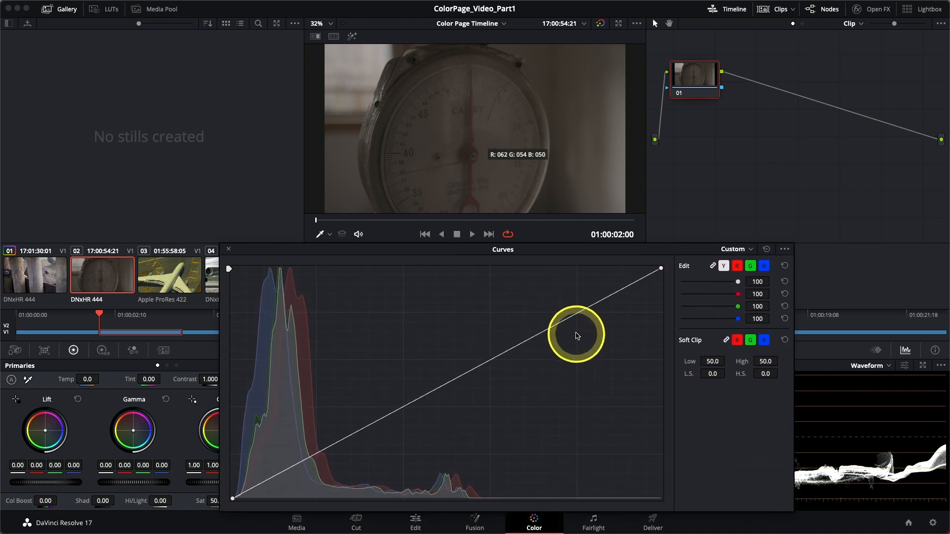
left_click_drag(567, 250, 491, 249)
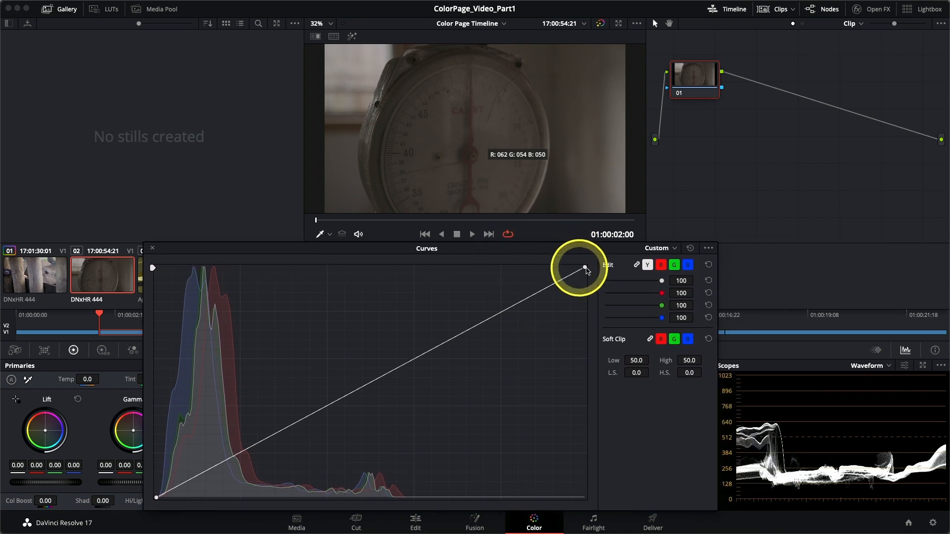
Step: Unlink the custom curve channels, view the red, green and blue curves individually, and link all channels again
left_click(638, 267)
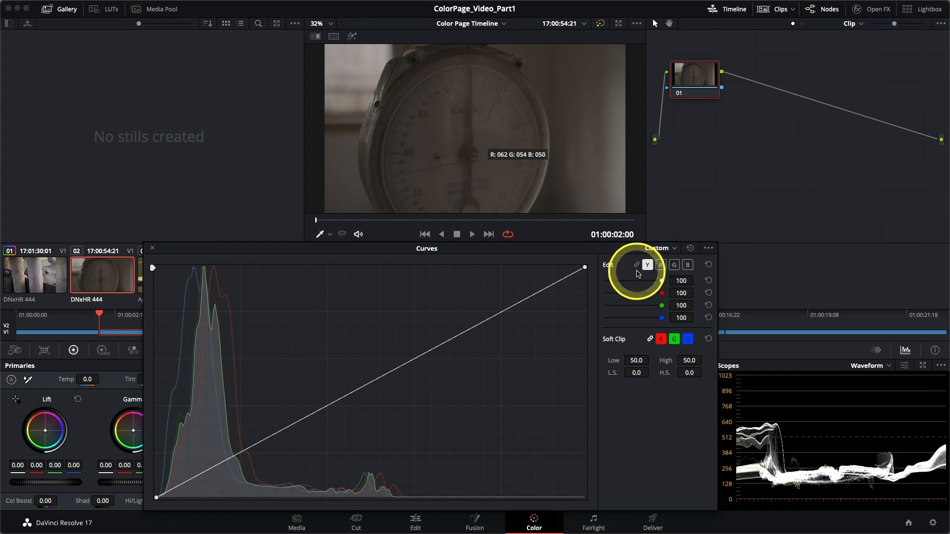
left_click(662, 266)
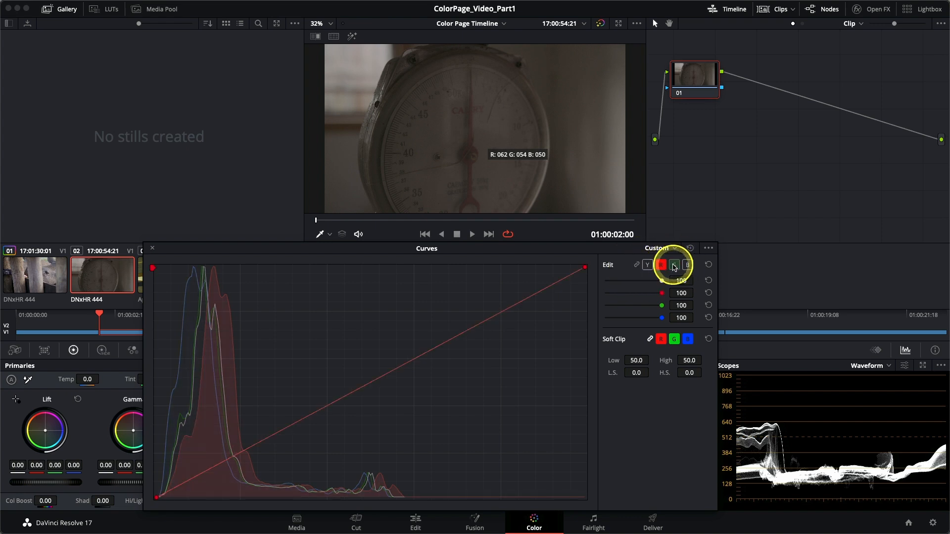
left_click(674, 266)
left_click(687, 267)
left_click(674, 266)
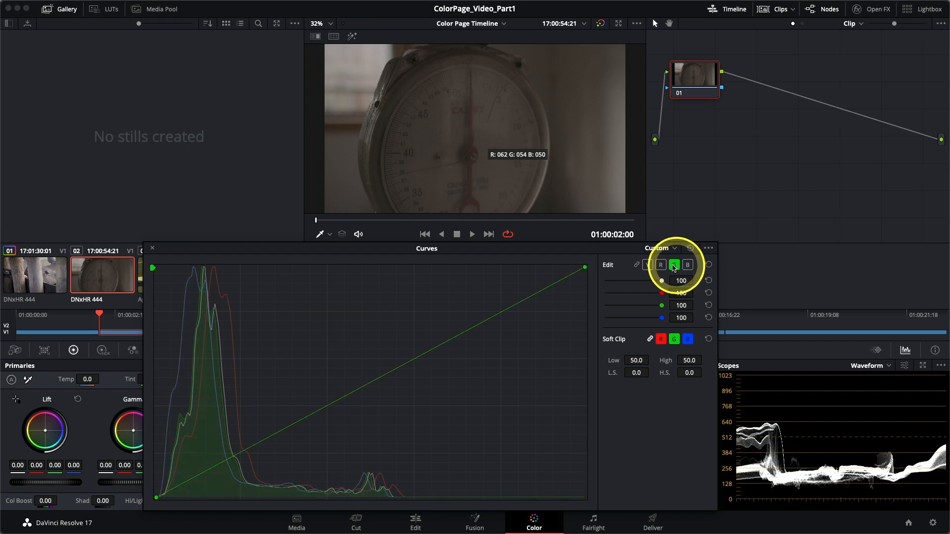
left_click(661, 267)
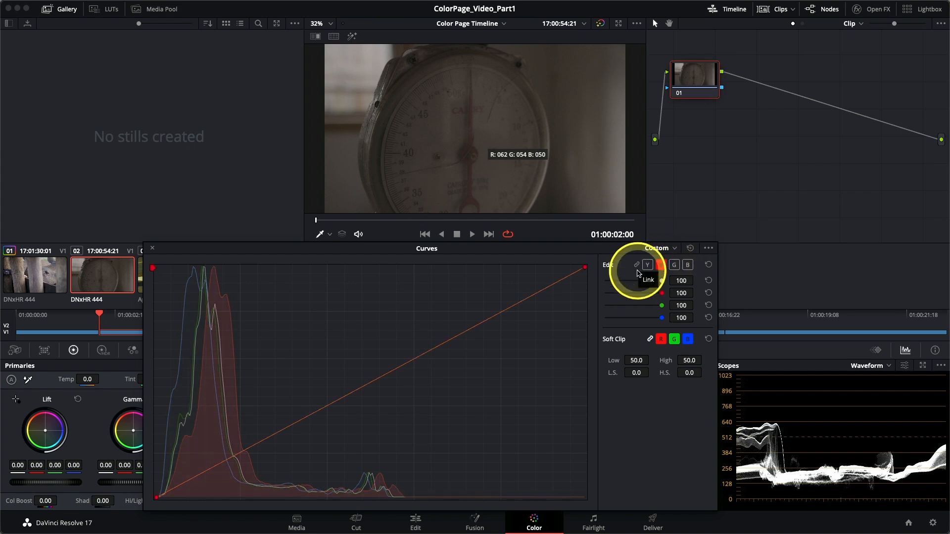
left_click(638, 267)
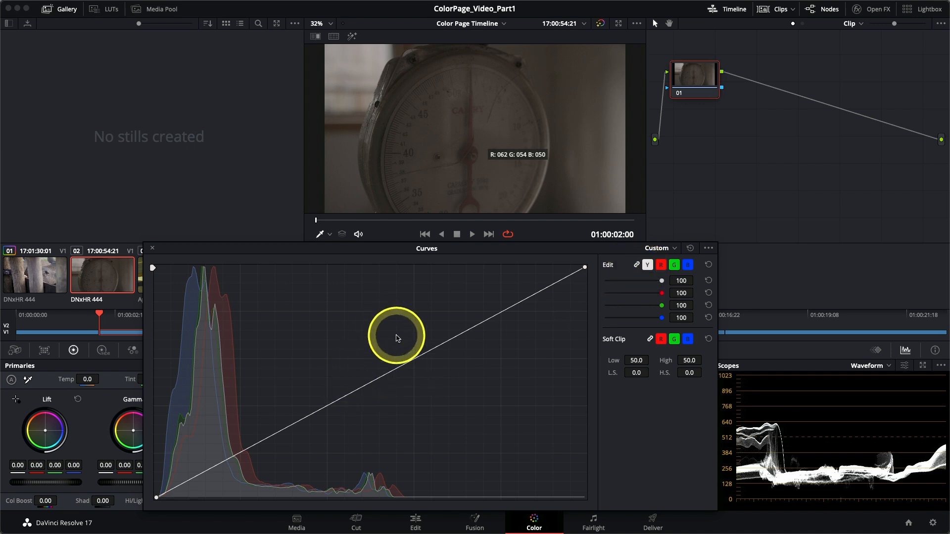
Step: Try sliding the linked curve's black point and white point inward, and return both to their corners
left_click_drag(477, 251, 462, 254)
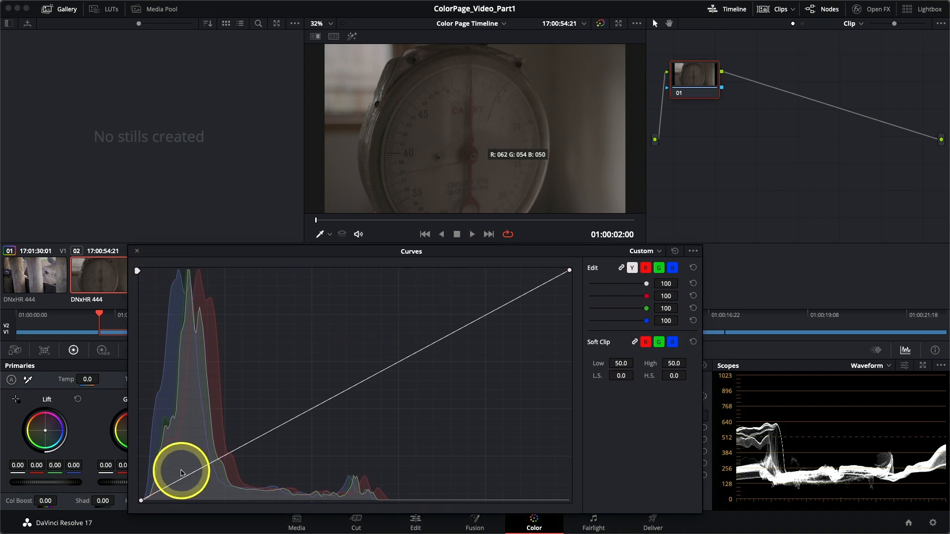
left_click(142, 501)
mouse_move(142, 503)
left_mouse_down()
mouse_move(136, 448)
mouse_move(127, 494)
mouse_move(145, 511)
mouse_move(144, 503)
mouse_move(241, 515)
mouse_move(133, 504)
mouse_move(148, 507)
left_mouse_up()
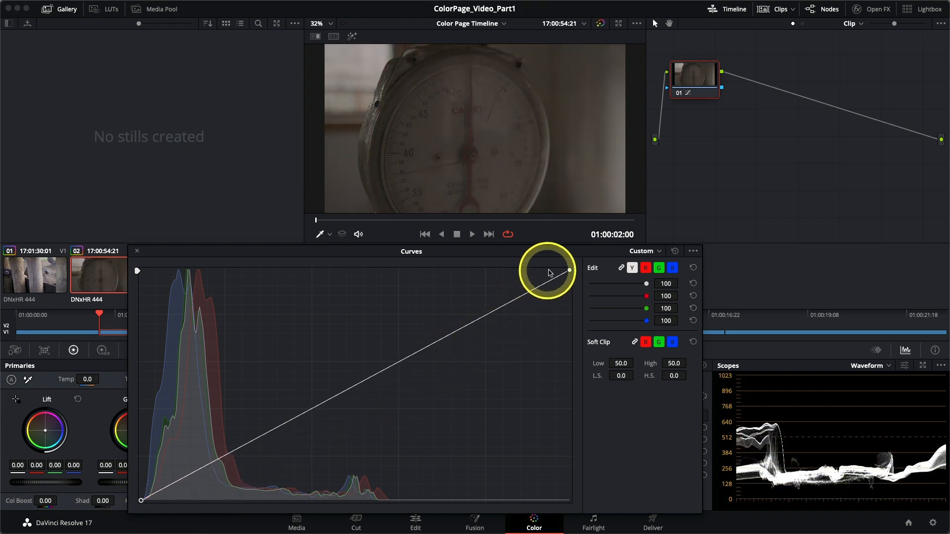
left_click_drag(570, 272, 250, 249)
left_click_drag(201, 246, 576, 266)
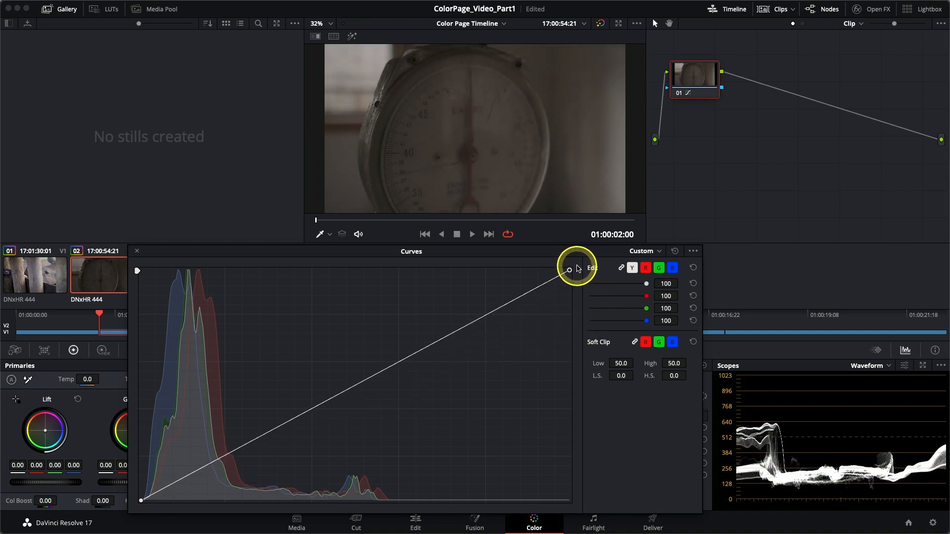
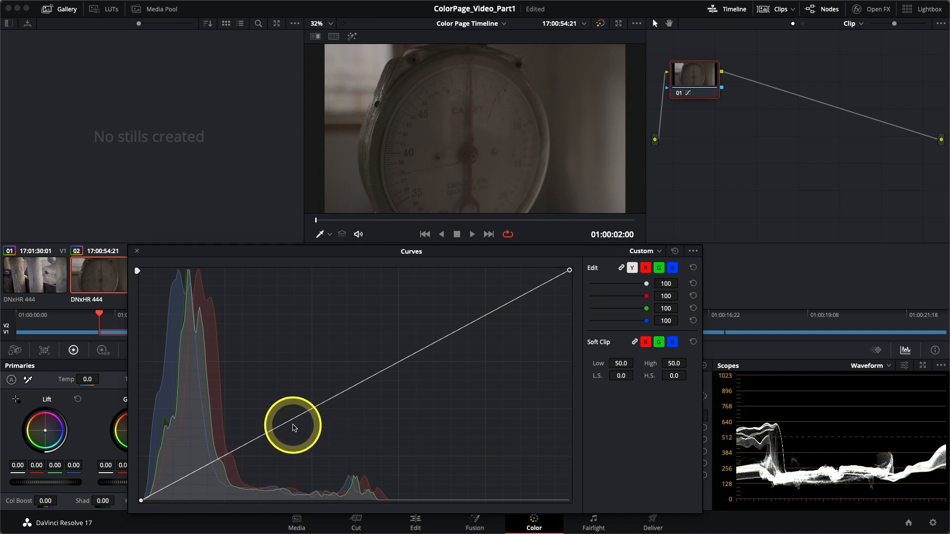
Step: Try shaping the linked curve with three added control points, raising the upper two well above the diagonal
left_click(293, 420)
mouse_move(293, 421)
left_mouse_down()
mouse_move(275, 377)
mouse_move(313, 436)
mouse_move(289, 378)
mouse_move(288, 432)
left_mouse_up()
left_click_drag(392, 382, 391, 352)
left_click_drag(287, 433, 254, 433)
left_click(392, 366)
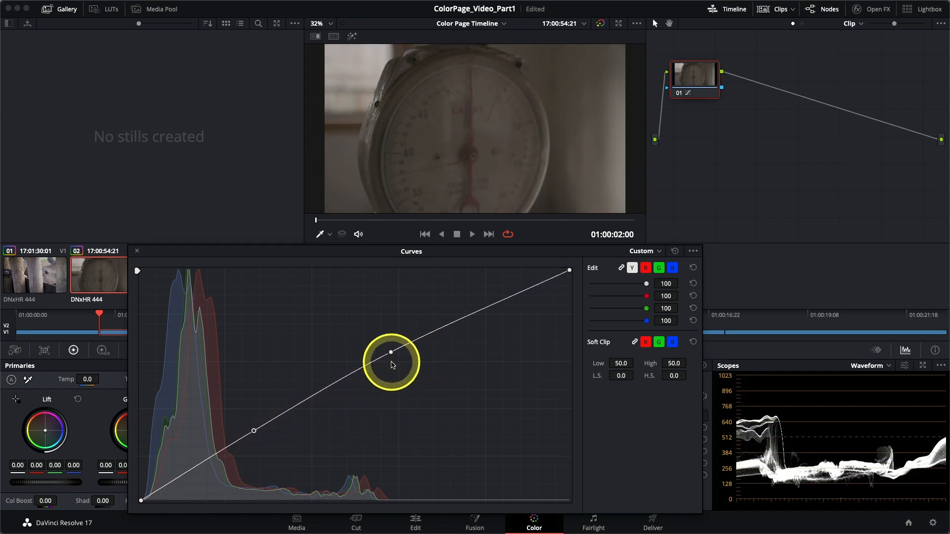
left_click_drag(392, 355, 375, 328)
left_click_drag(325, 366, 296, 351)
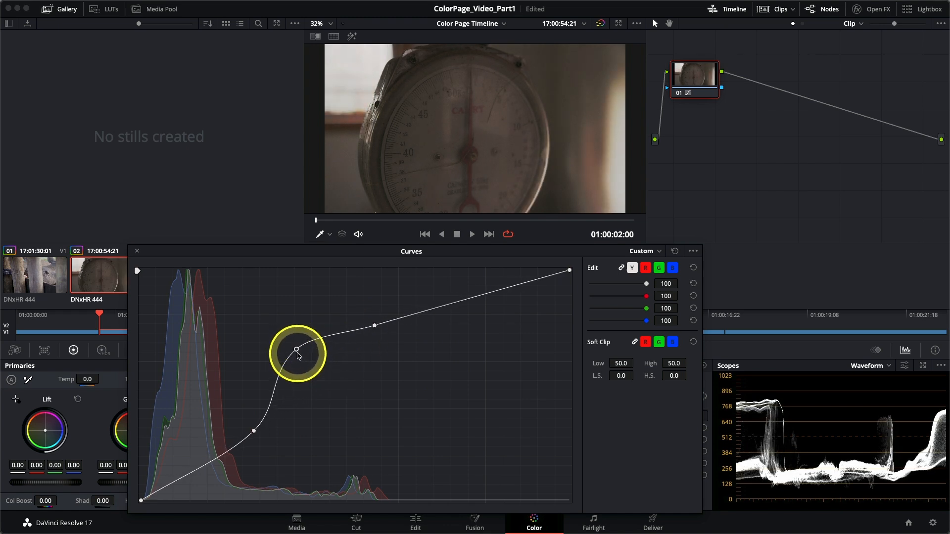
Step: Remove all three added control points from the linked curve
right_click(297, 351)
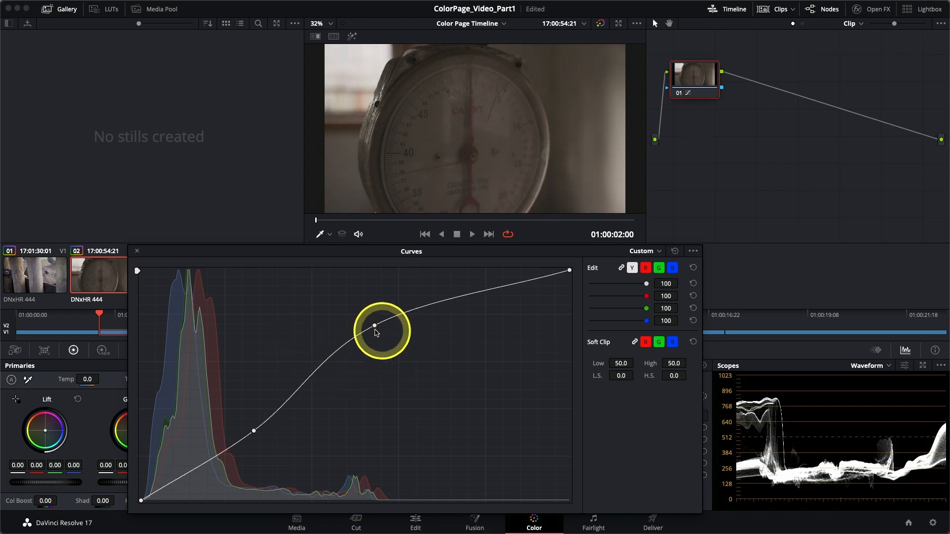
right_click(375, 326)
right_click(255, 432)
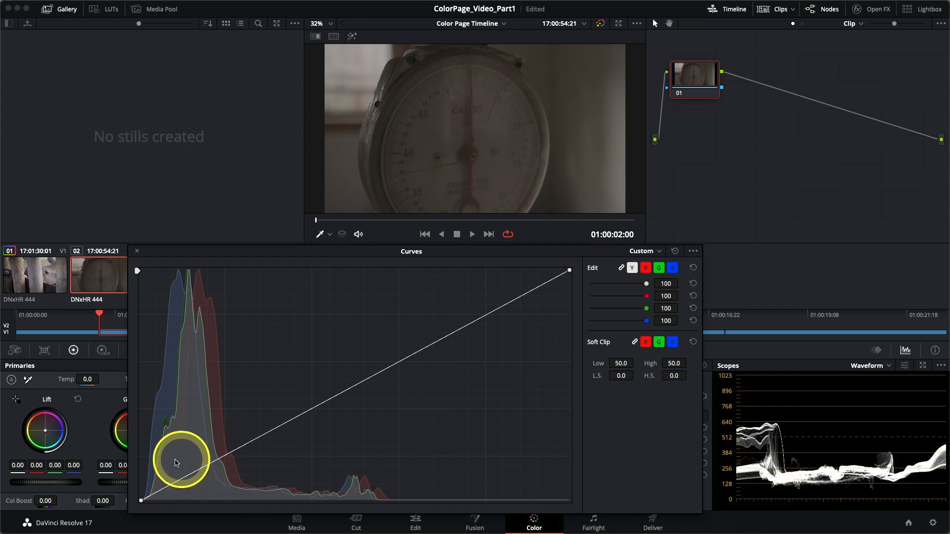
Step: Move the linked curve's black point slightly inward and its white point to about two thirds of the graph width, with waveform highlights near 896
mouse_move(142, 502)
left_mouse_down()
mouse_move(162, 503)
mouse_move(144, 502)
mouse_move(153, 503)
left_mouse_up()
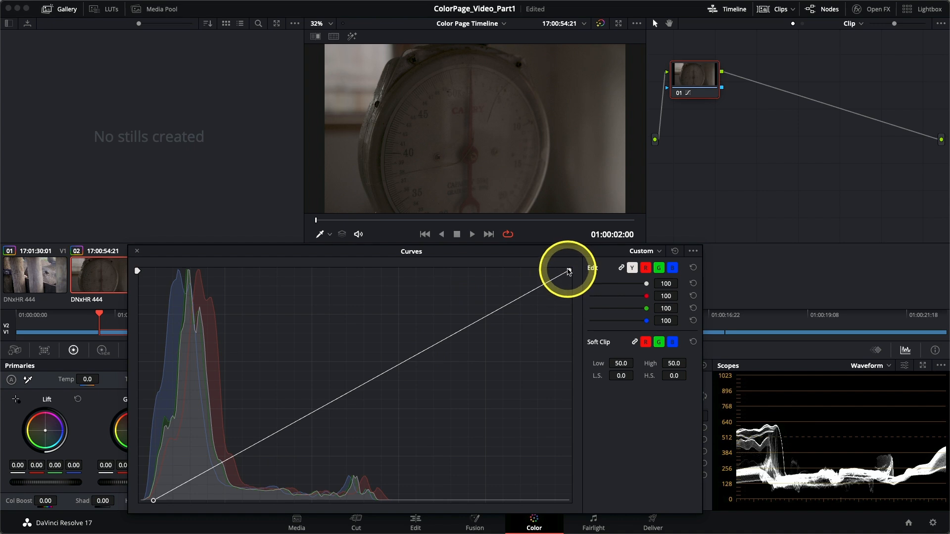
left_click_drag(570, 270, 424, 254)
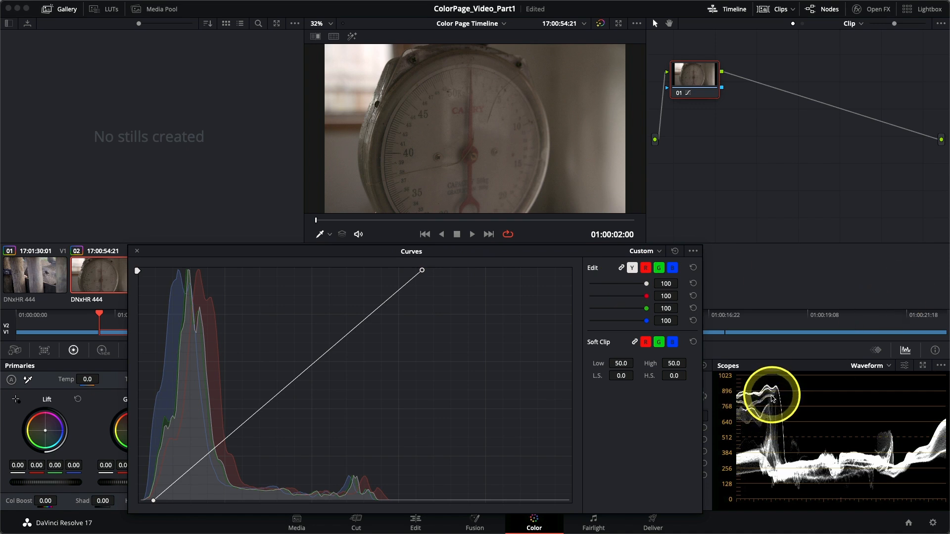
left_click_drag(422, 267, 386, 268)
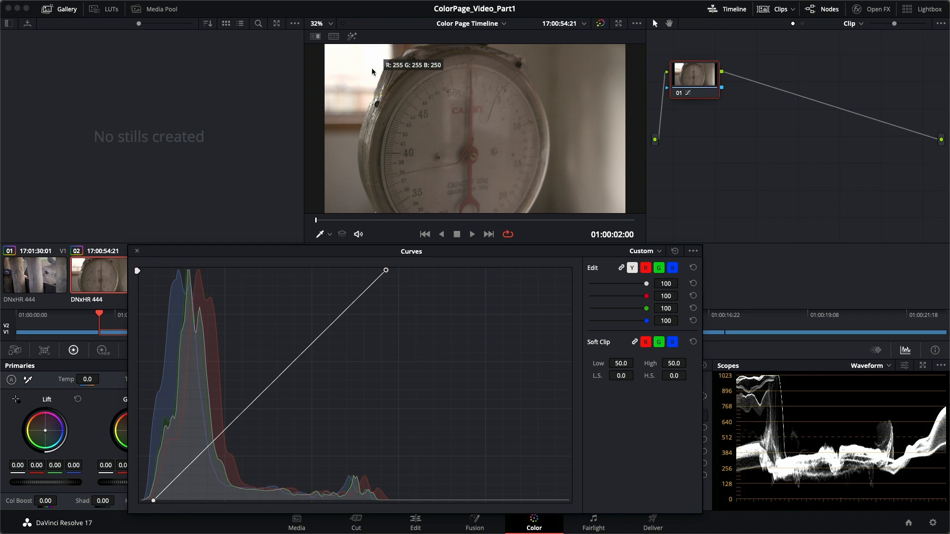
left_click_drag(388, 271, 418, 265)
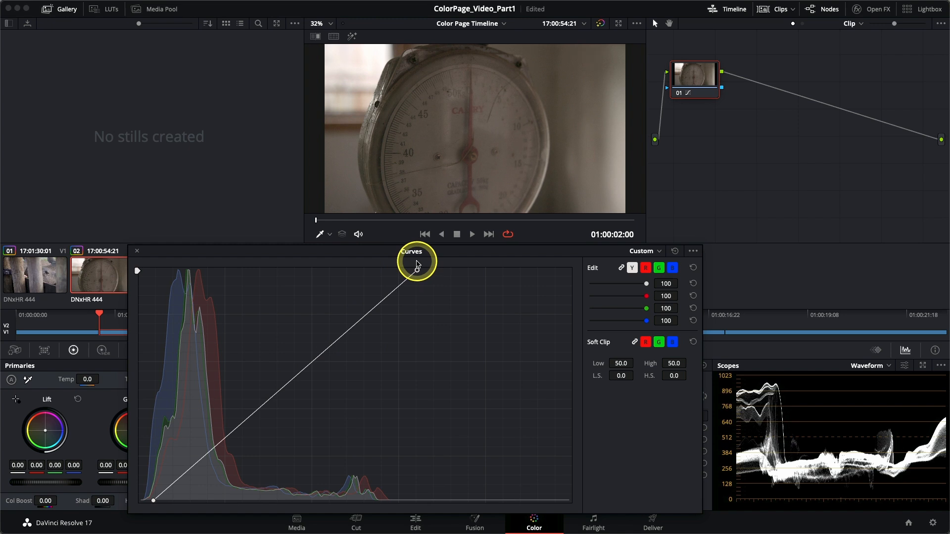
mouse_move(418, 265)
left_mouse_down()
mouse_move(393, 258)
mouse_move(419, 254)
mouse_move(404, 253)
mouse_move(405, 271)
mouse_move(422, 270)
left_mouse_up()
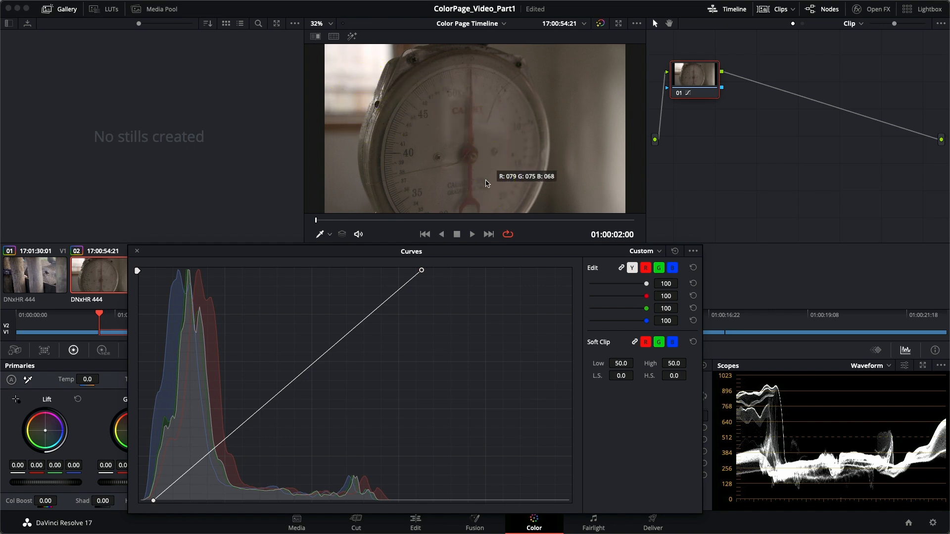
left_click(508, 134)
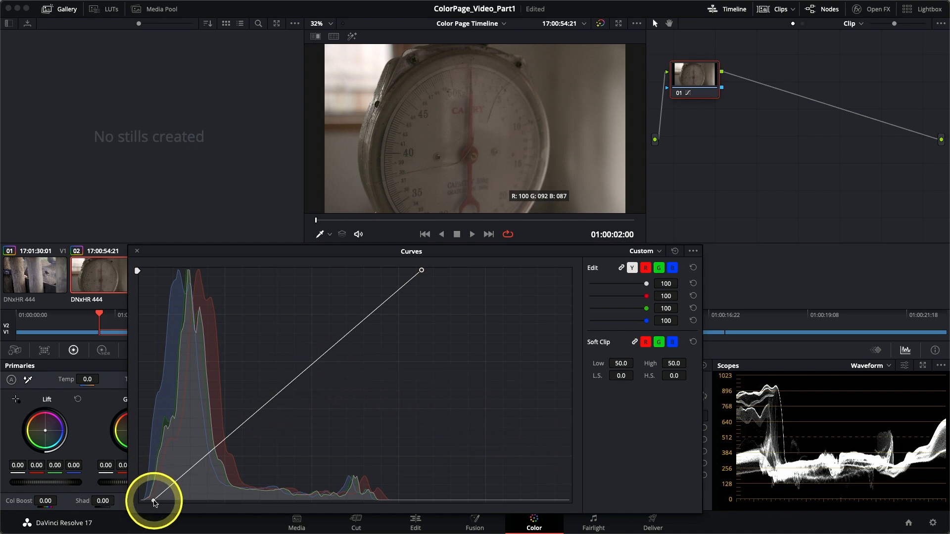
left_click_drag(154, 502, 160, 500)
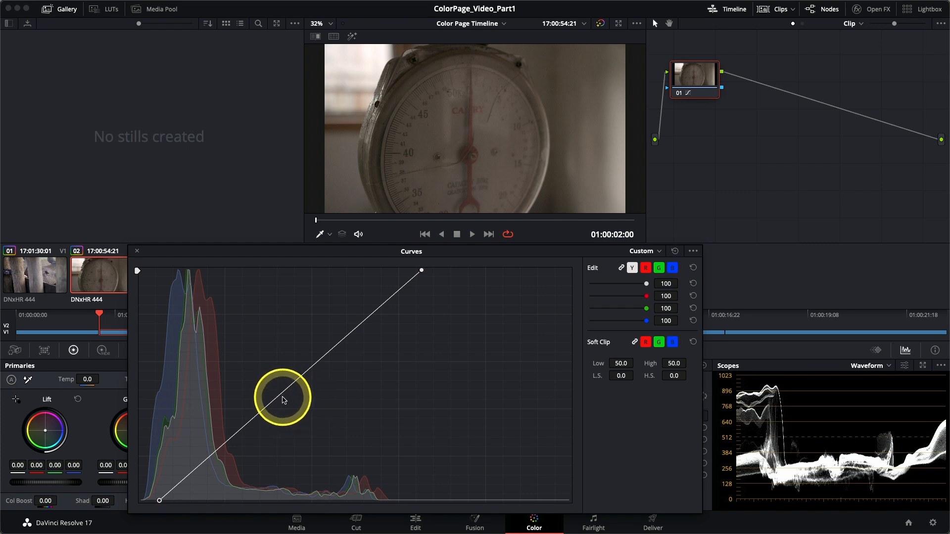
Step: Add a control point to the linked curve and place it about 22% across and 34% up to lift the midtones slightly
left_click(278, 396)
mouse_move(278, 396)
left_mouse_down()
mouse_move(268, 388)
mouse_move(286, 400)
mouse_move(272, 393)
left_mouse_up()
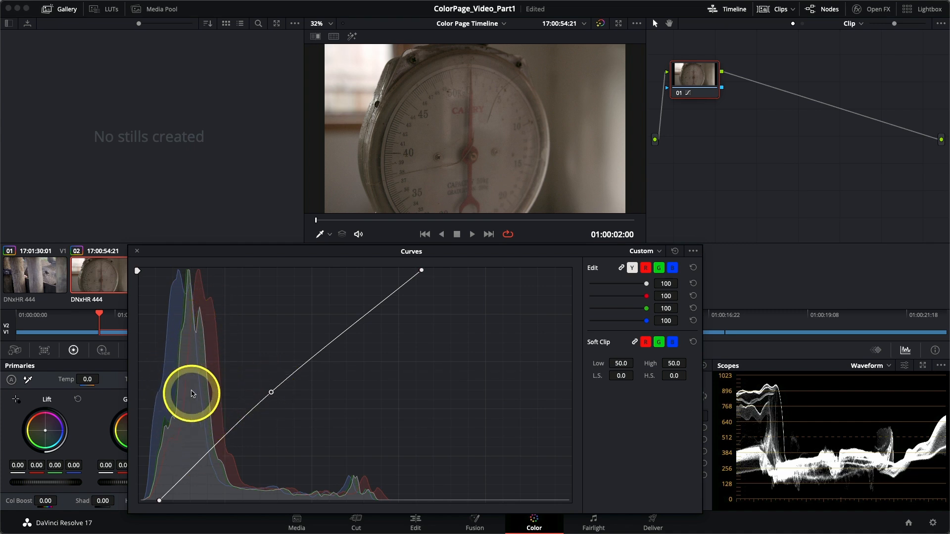
left_click_drag(271, 393, 193, 424)
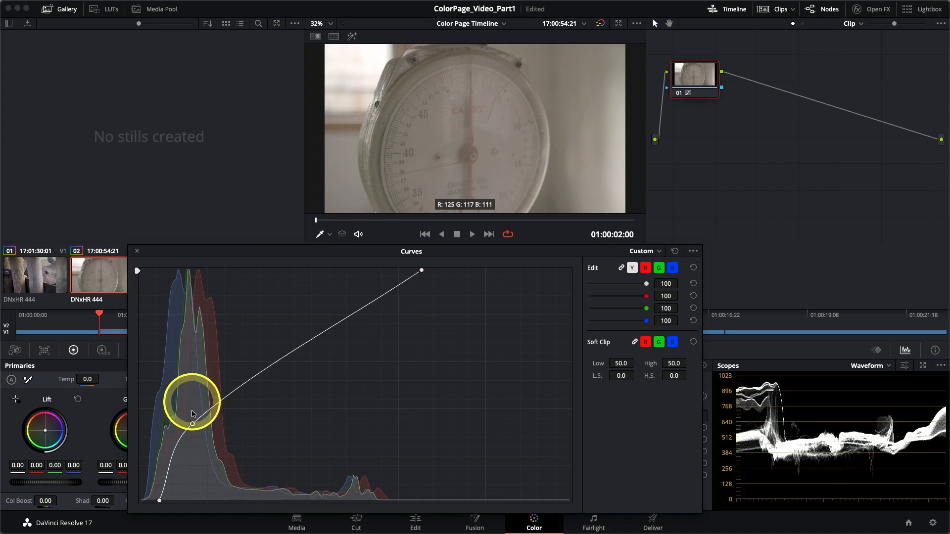
left_click_drag(192, 424, 236, 422)
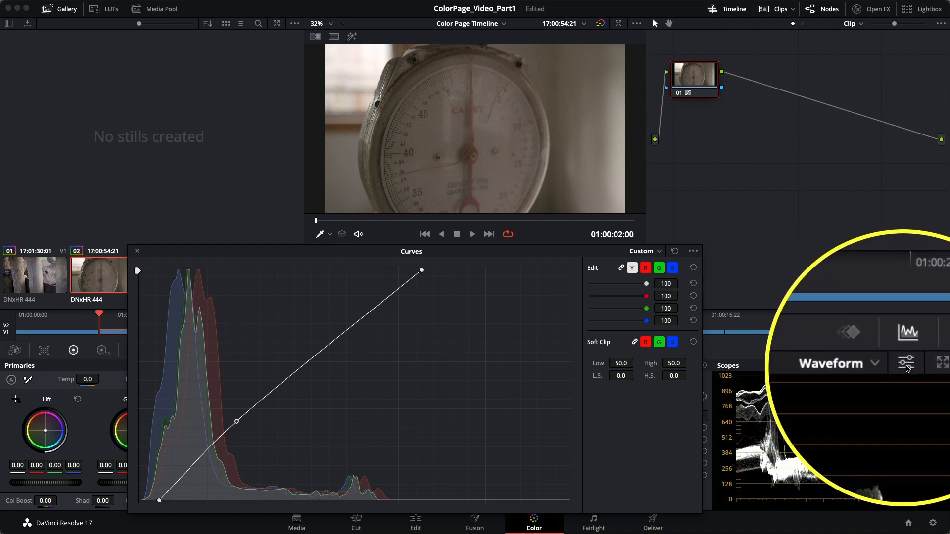
Step: Switch the waveform scope's display to RGB and close its settings
left_click(907, 367)
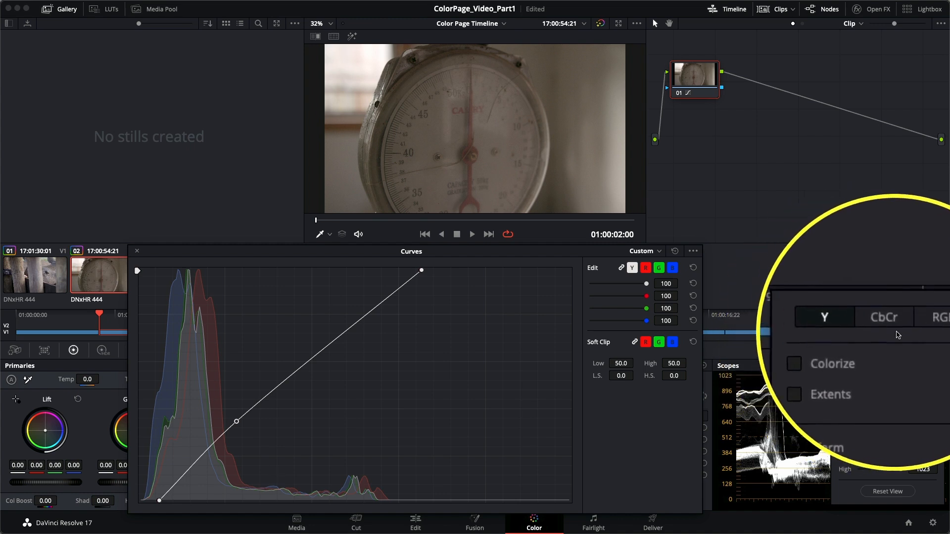
left_click(918, 327)
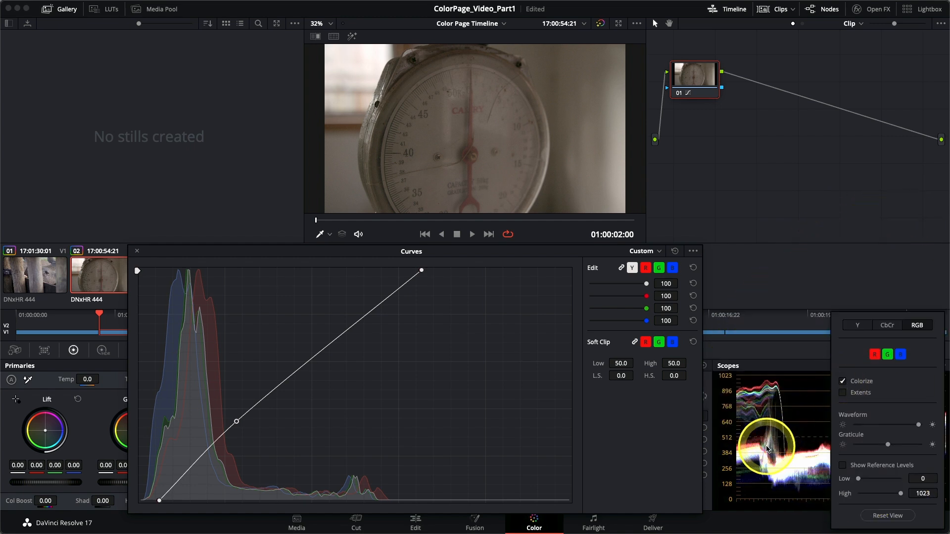
left_click(809, 349)
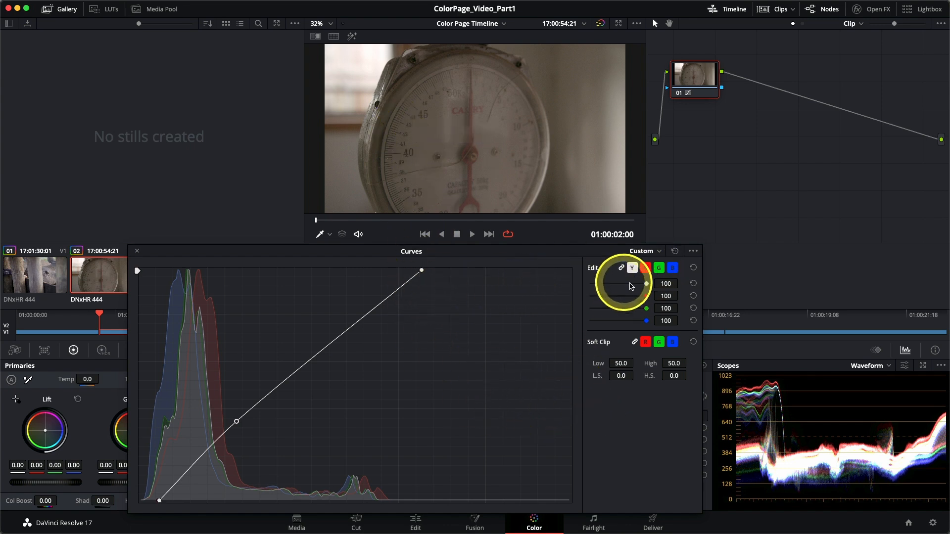
Step: Isolate the red curve and lower its midtone control point slightly, to about 23% across and 32% up the graph
left_click(646, 270)
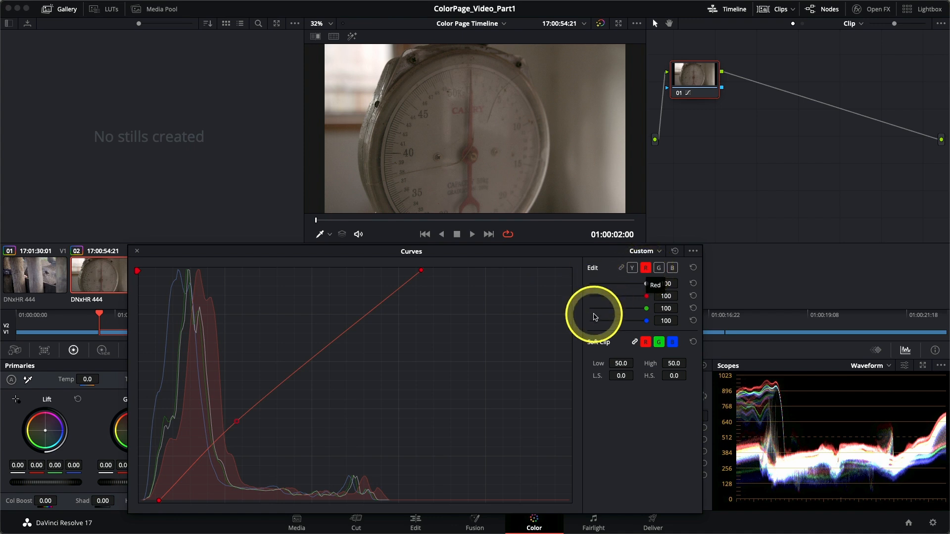
left_click(238, 424)
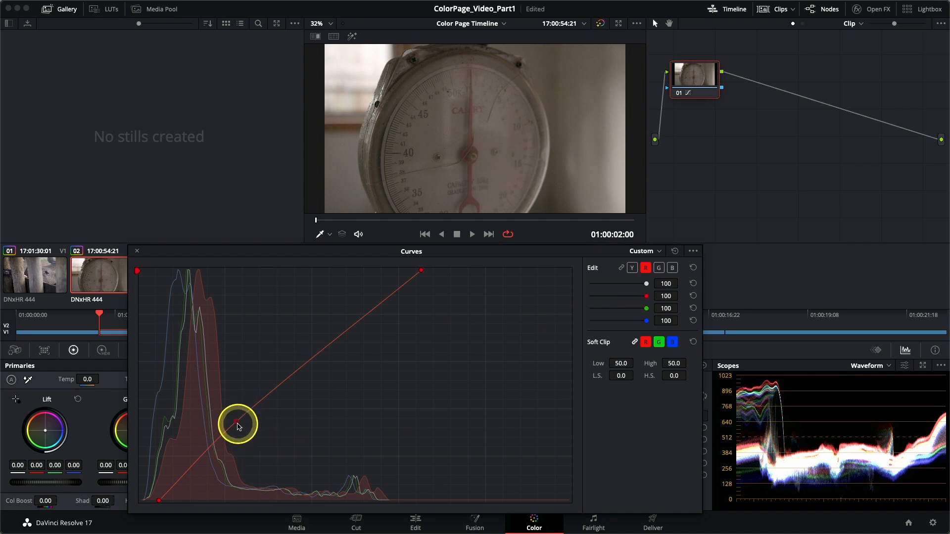
left_click_drag(238, 424, 238, 424)
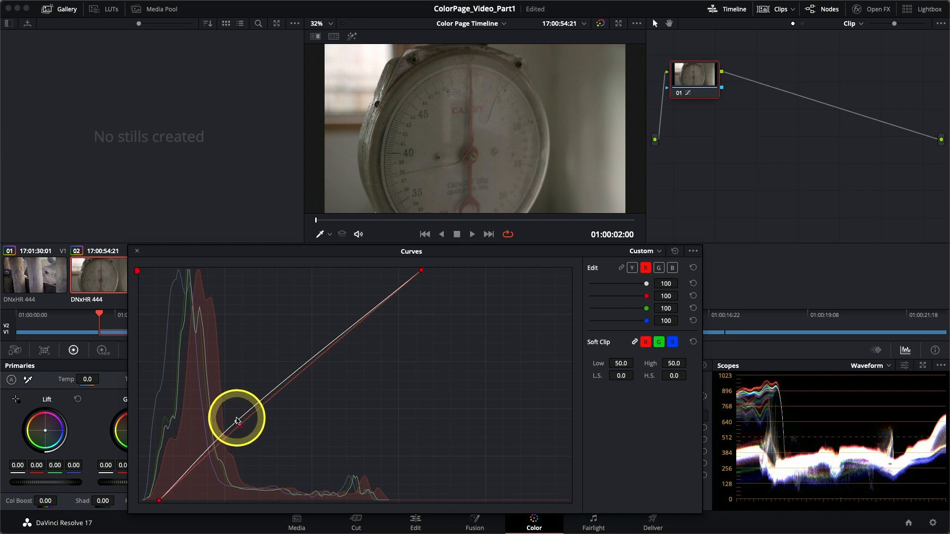
mouse_move(235, 422)
left_mouse_down()
mouse_move(241, 443)
mouse_move(239, 428)
left_mouse_up()
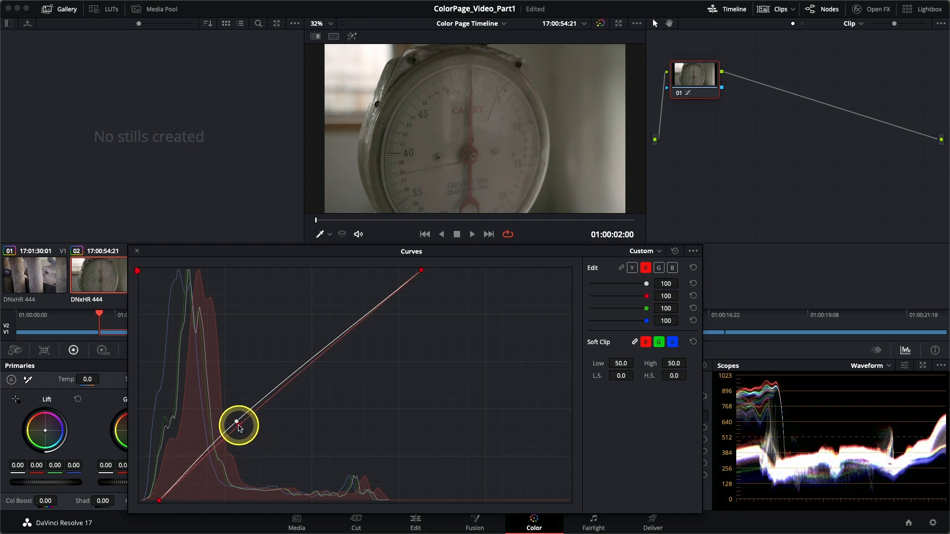
left_click_drag(239, 428, 238, 426)
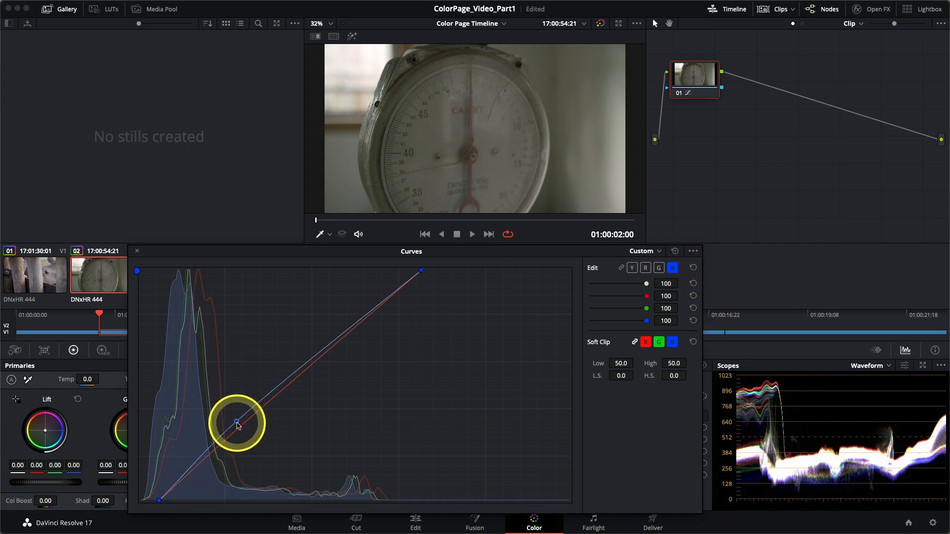
Step: Raise the blue curve's midtone point to about 22% across and 35% up, and move the red one to about 26% across and 38% up
left_click(237, 423)
left_click_drag(237, 424, 235, 422)
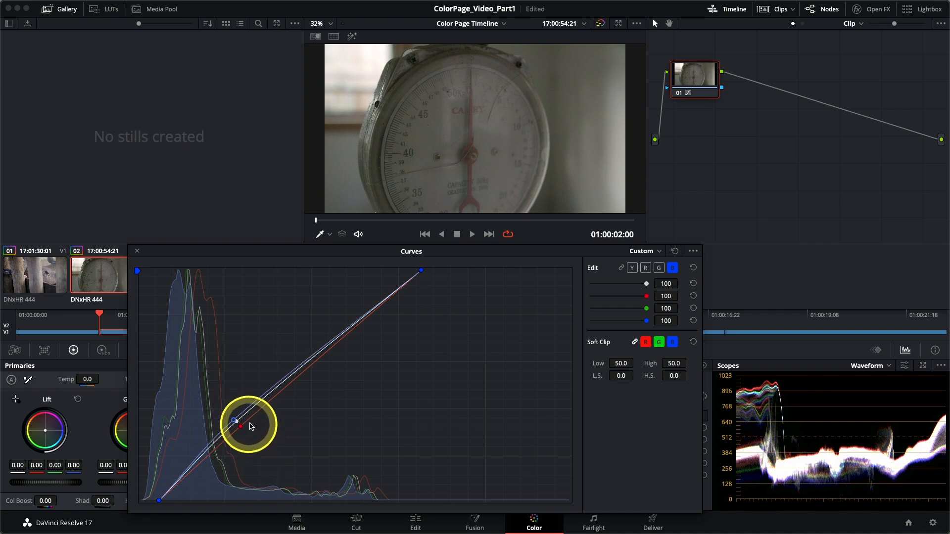
left_click_drag(242, 430, 252, 418)
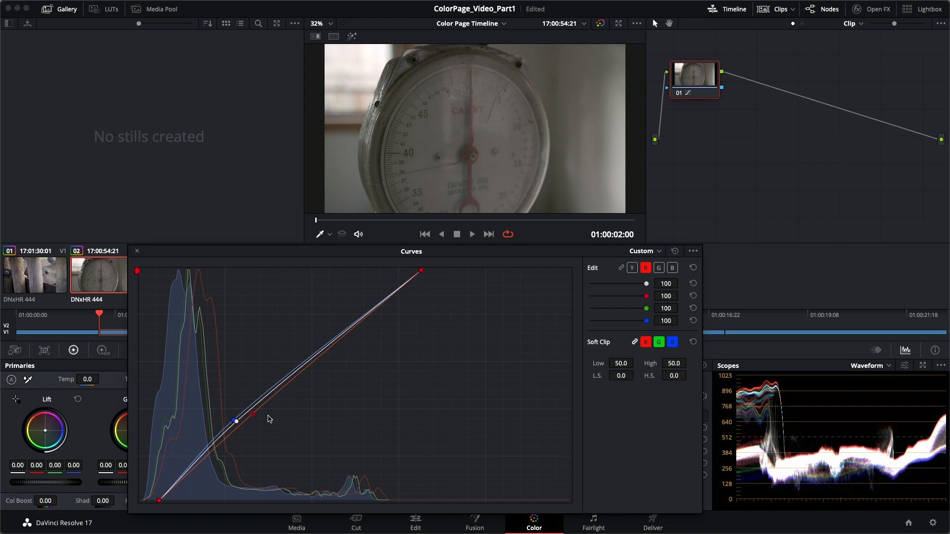
Step: Toggle node 01 off and on repeatedly to compare the clip before and after the curve correction
key("super+d")
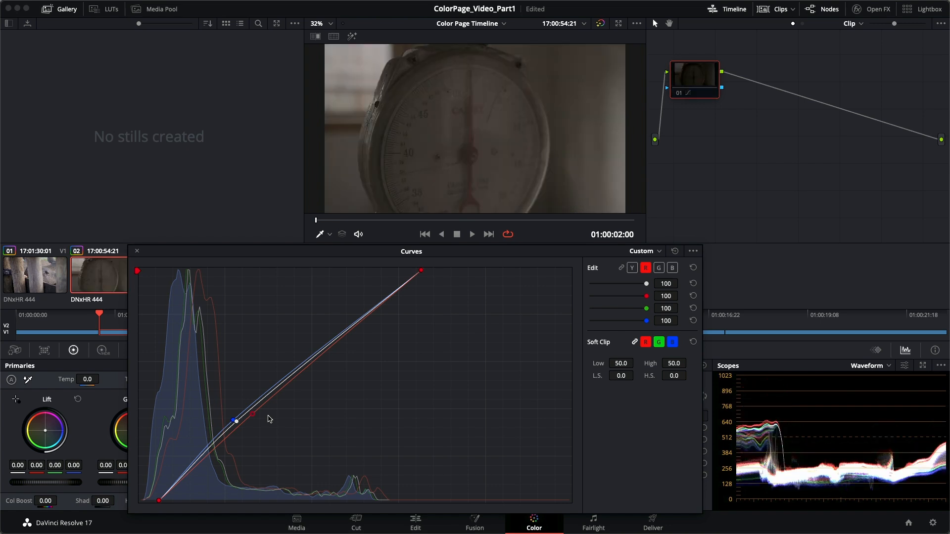
key("super+d")
key("super+d")
key("super+d")
key("super+d")
key("super+d")
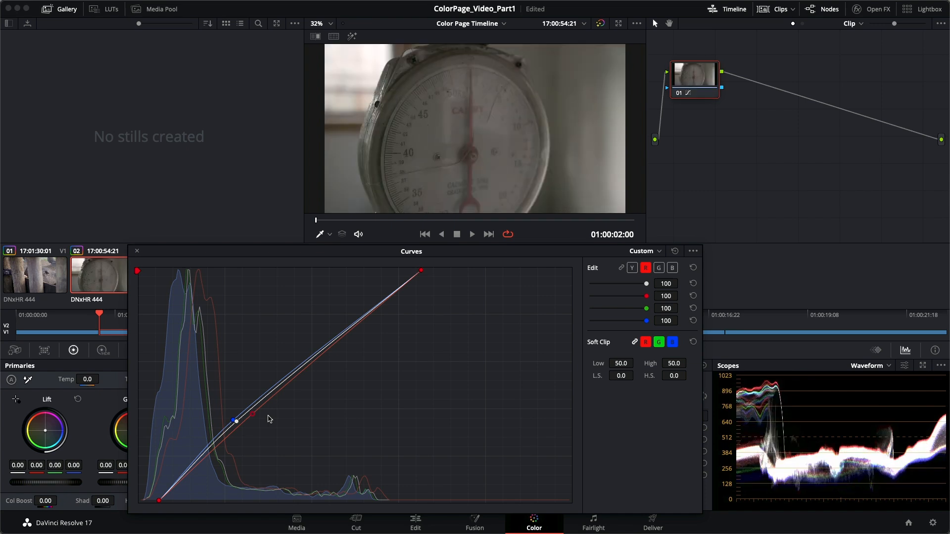
key("super+d")
key("super+d")
left_click(269, 419)
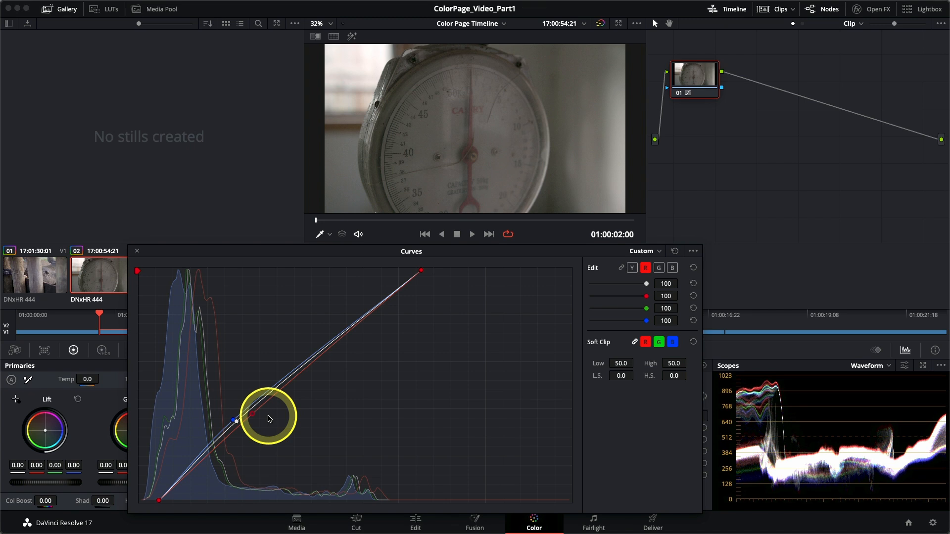
key("super+d")
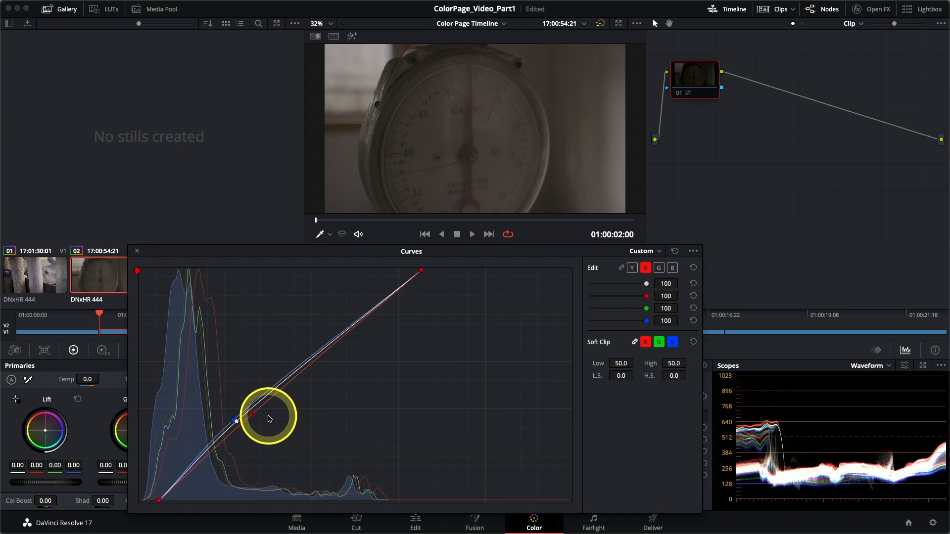
key("super+d")
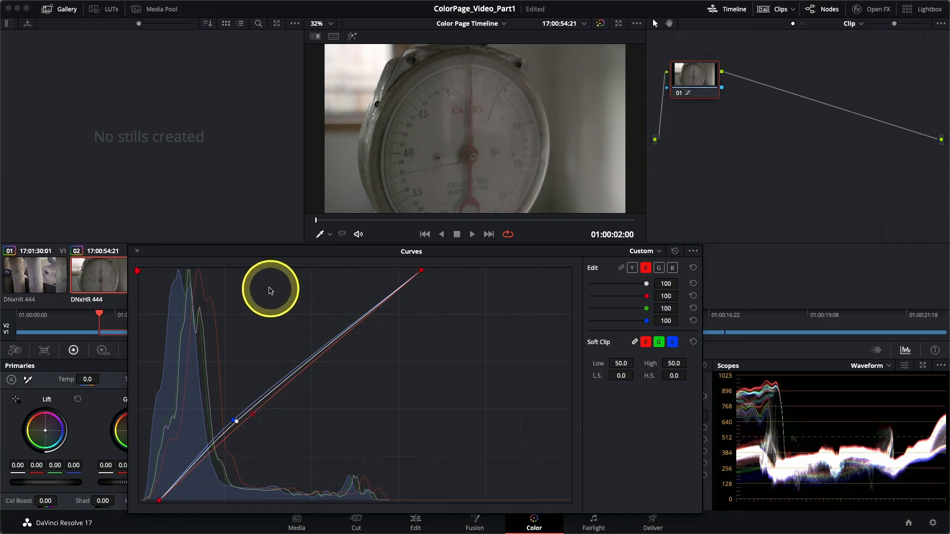
Step: Close the expanded curves window, add a serial node after node 01 and label it Contrast
left_click(137, 254)
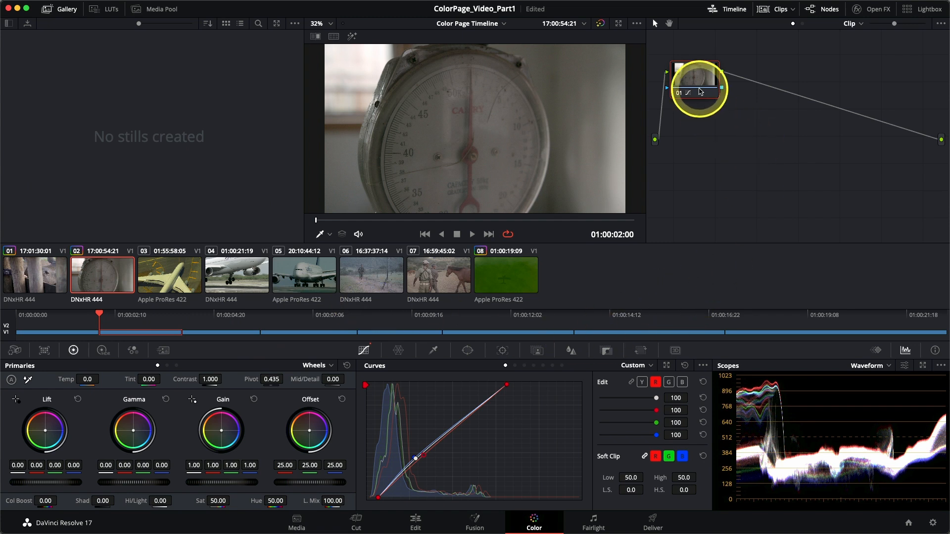
left_click_drag(694, 73, 700, 124)
right_click(702, 126)
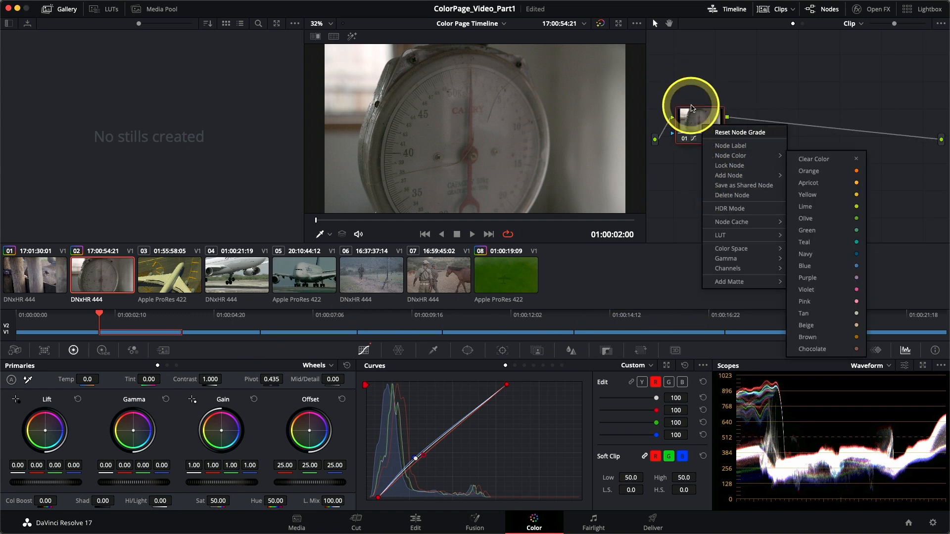
mouse_move(756, 180)
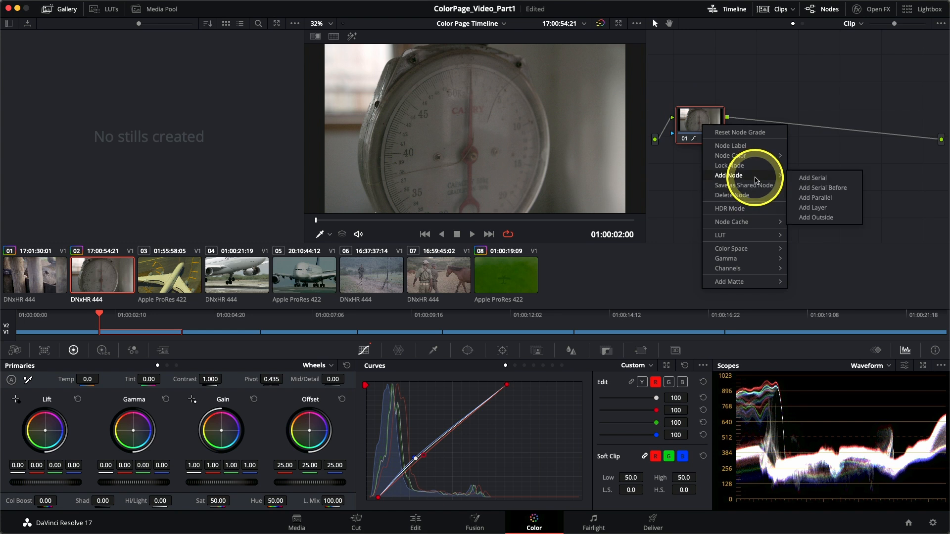
left_click(802, 179)
left_click_drag(764, 131, 788, 129)
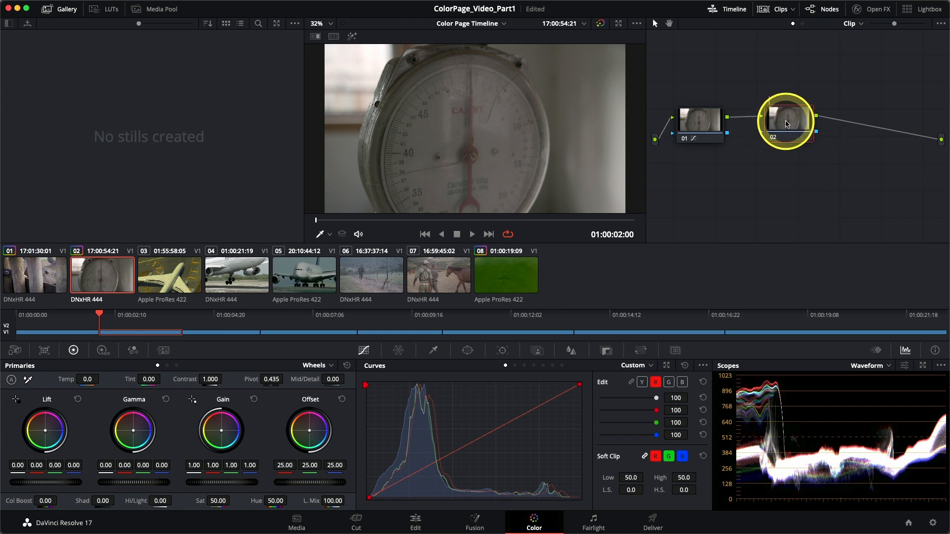
type("trast")
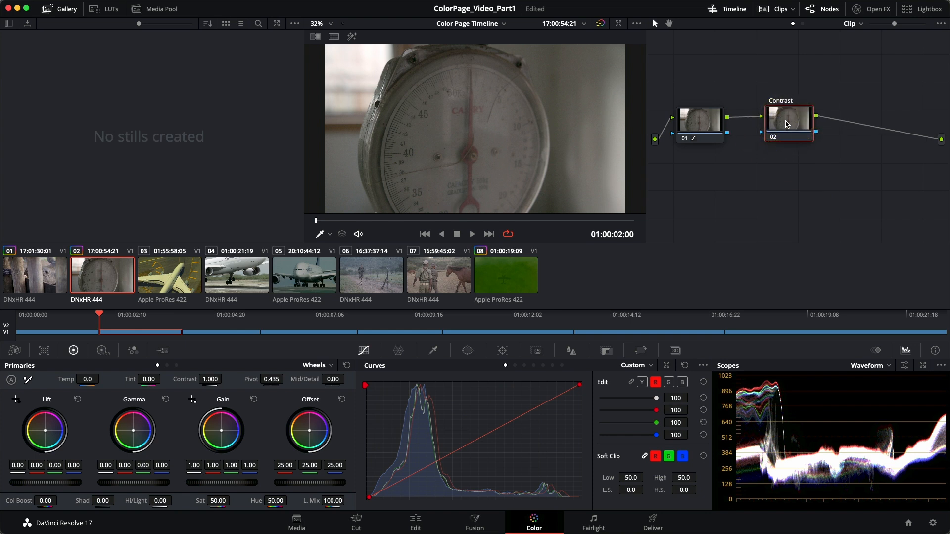
Step: Label the first node Balance
left_click(703, 126)
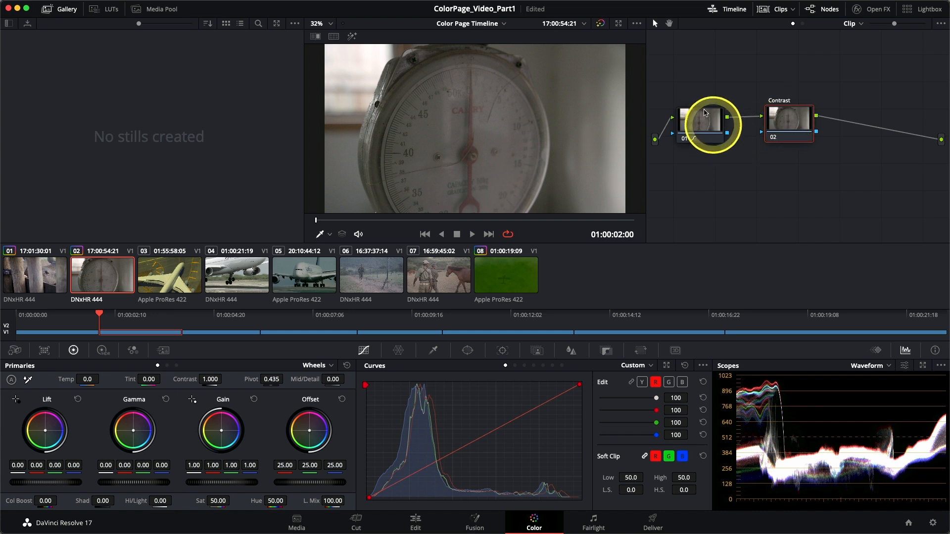
left_click(701, 125)
right_click(702, 126)
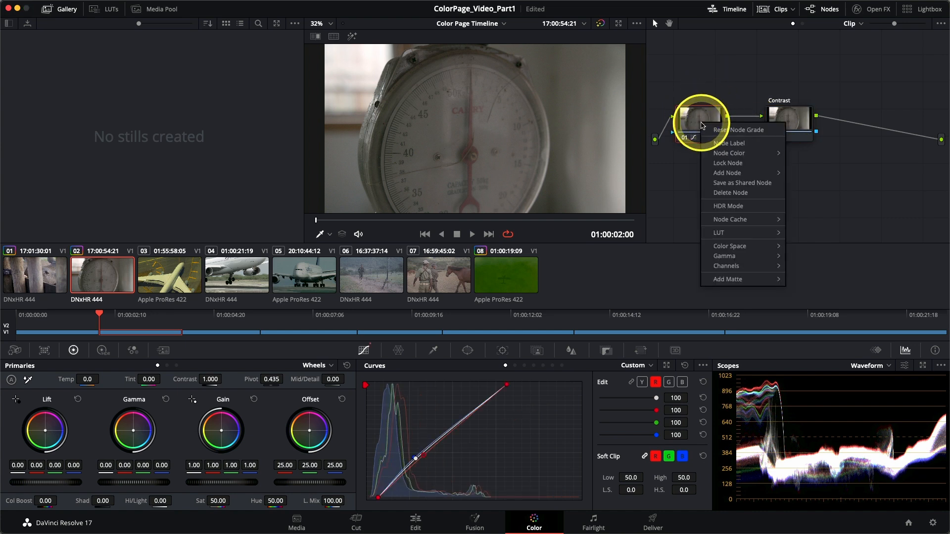
left_click(715, 144)
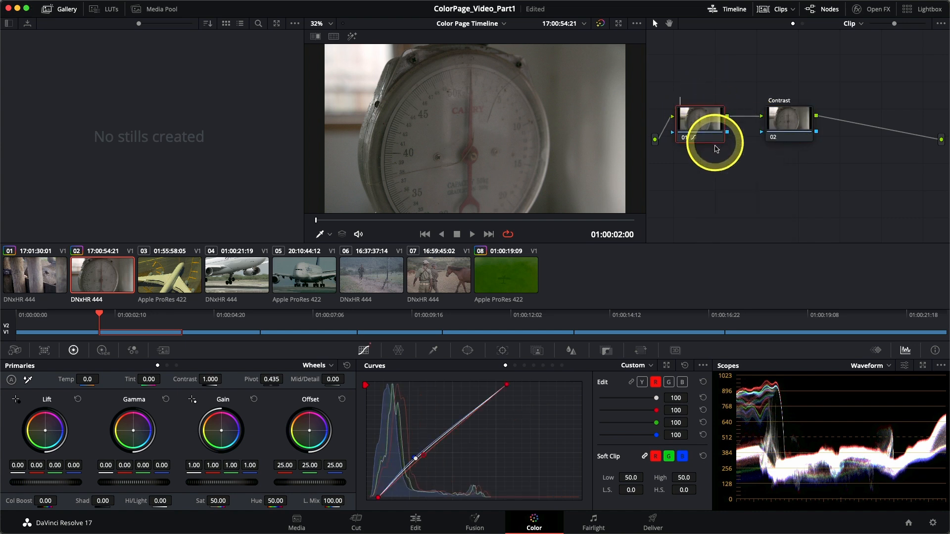
type("Bala")
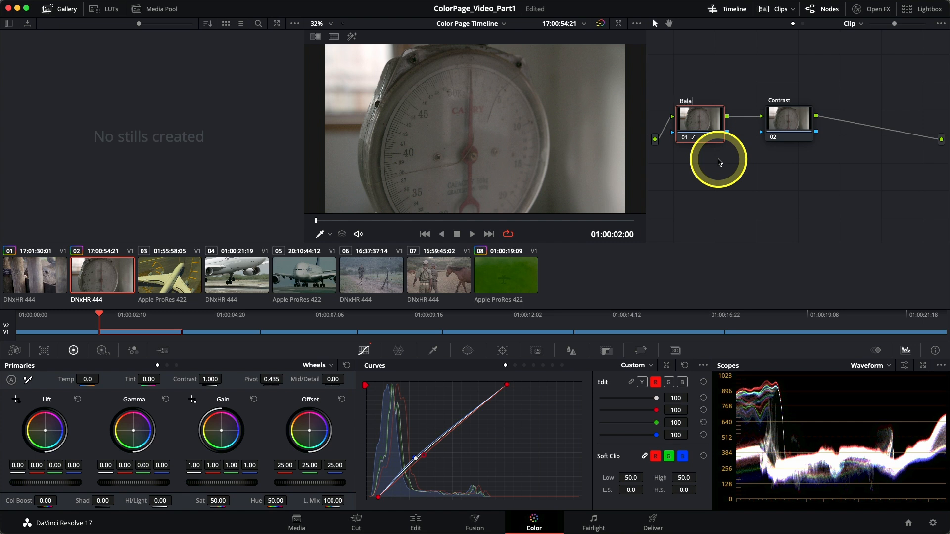
type("nce")
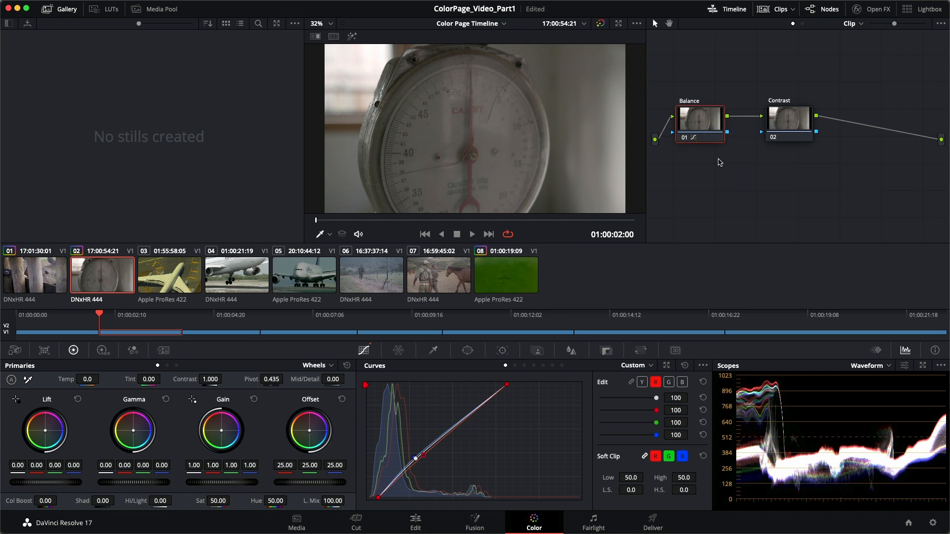
Step: Move the Contrast node farther away from the Balance node and compare the curves of both nodes
left_click(781, 122)
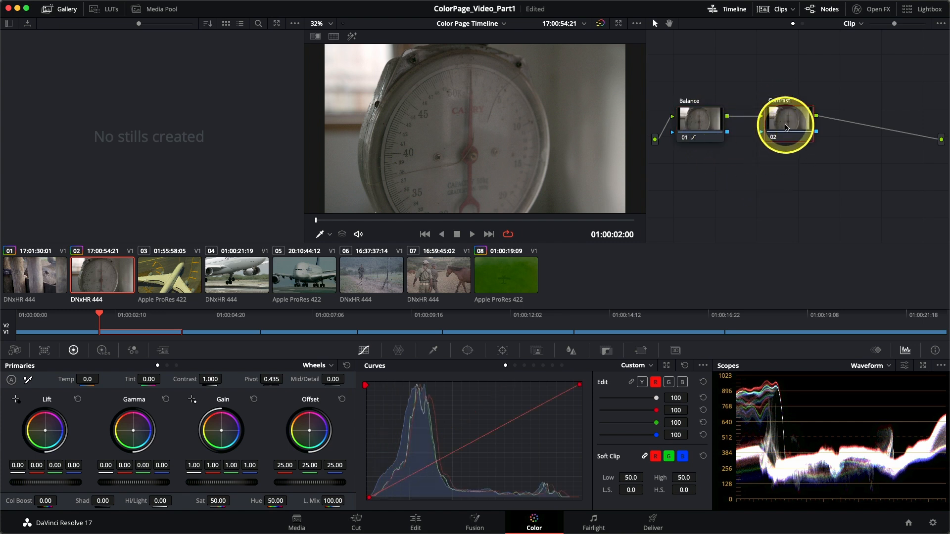
left_click_drag(788, 126, 866, 128)
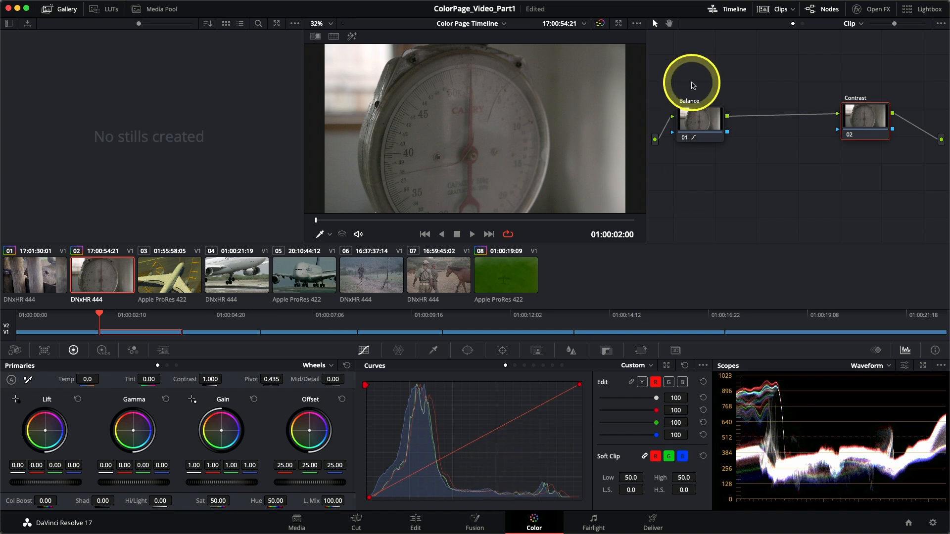
left_click(700, 125)
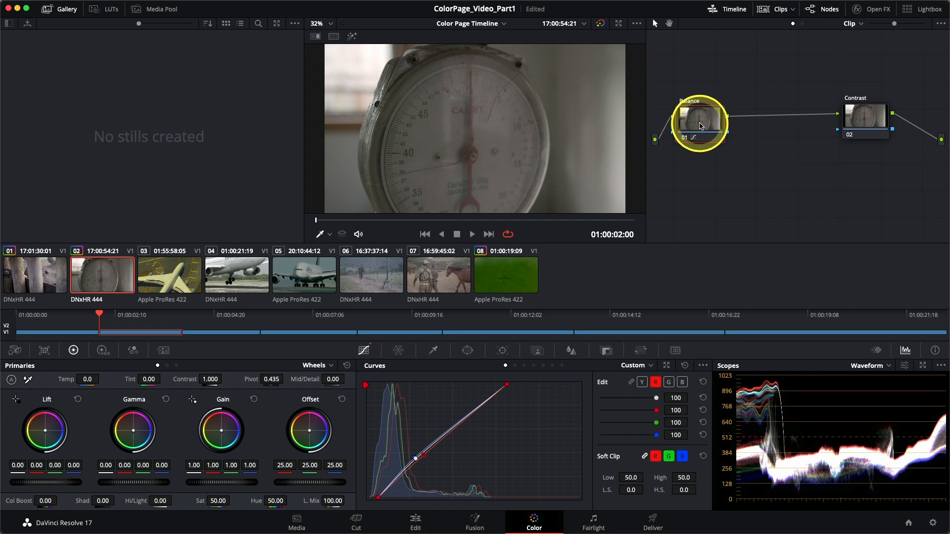
left_click(862, 124)
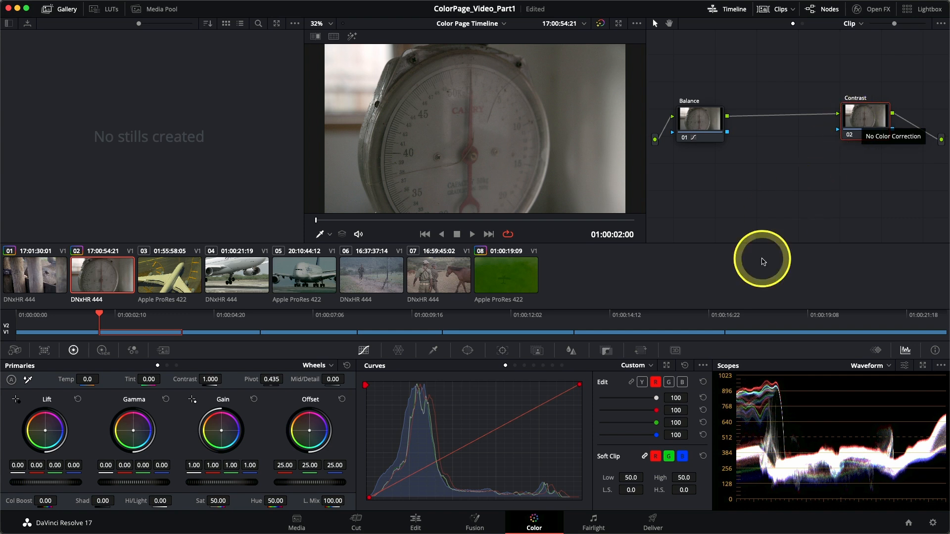
Step: Shape a linked S-curve on the Contrast node with points about 24% across, 20% up and about 57% across, 71% up
left_click(632, 383)
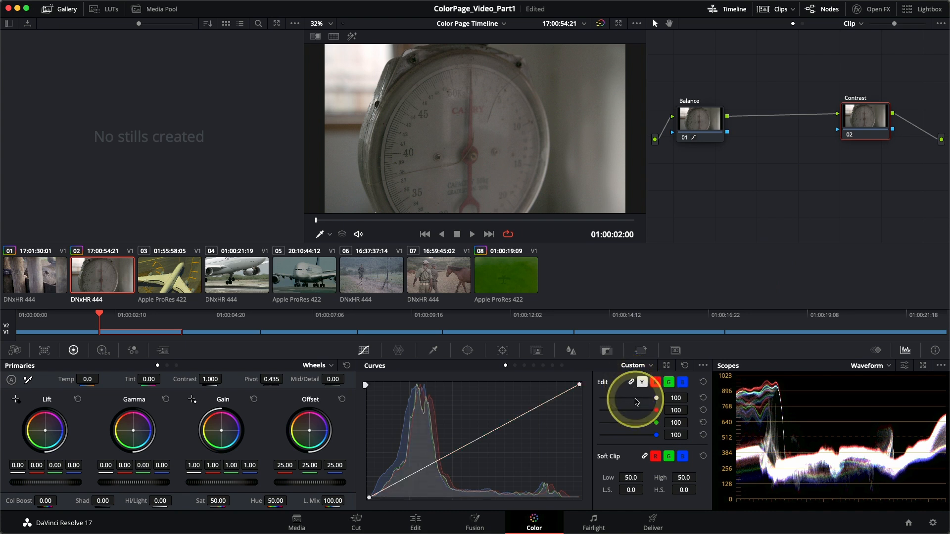
left_click(666, 366)
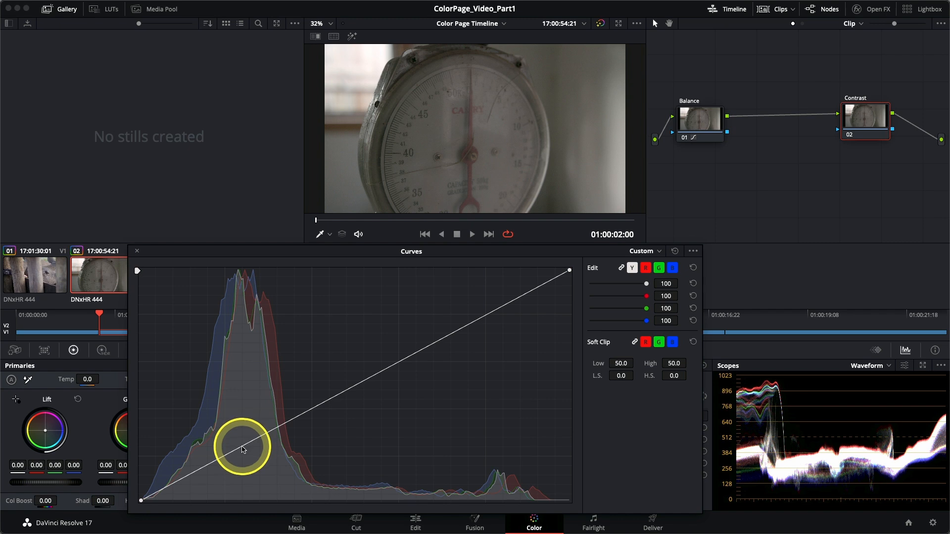
left_click_drag(242, 447, 245, 456)
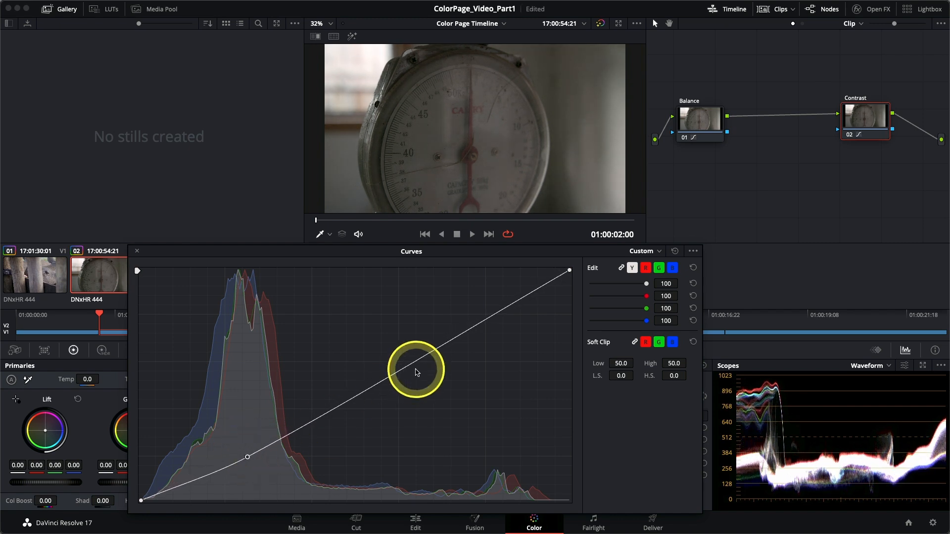
left_click_drag(409, 365, 397, 343)
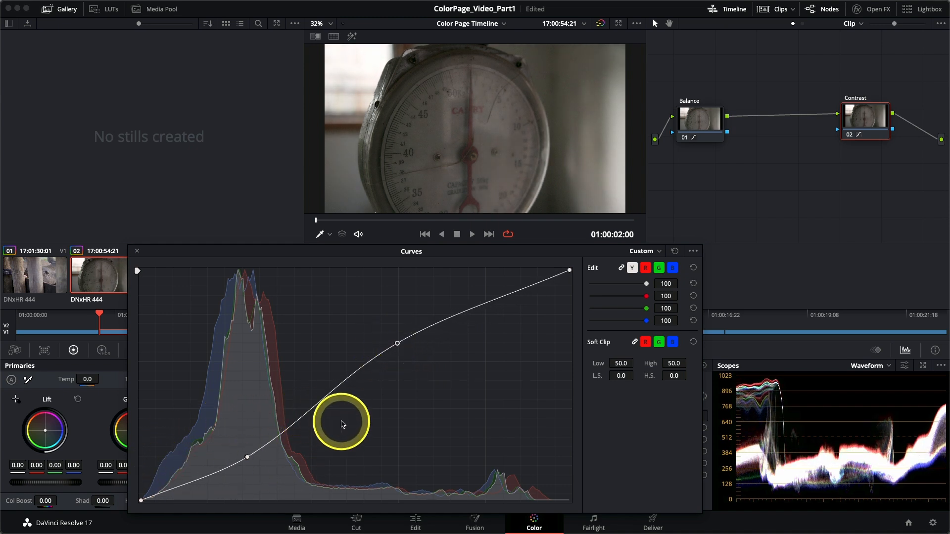
mouse_move(247, 457)
left_mouse_down()
mouse_move(235, 446)
mouse_move(243, 455)
left_mouse_up()
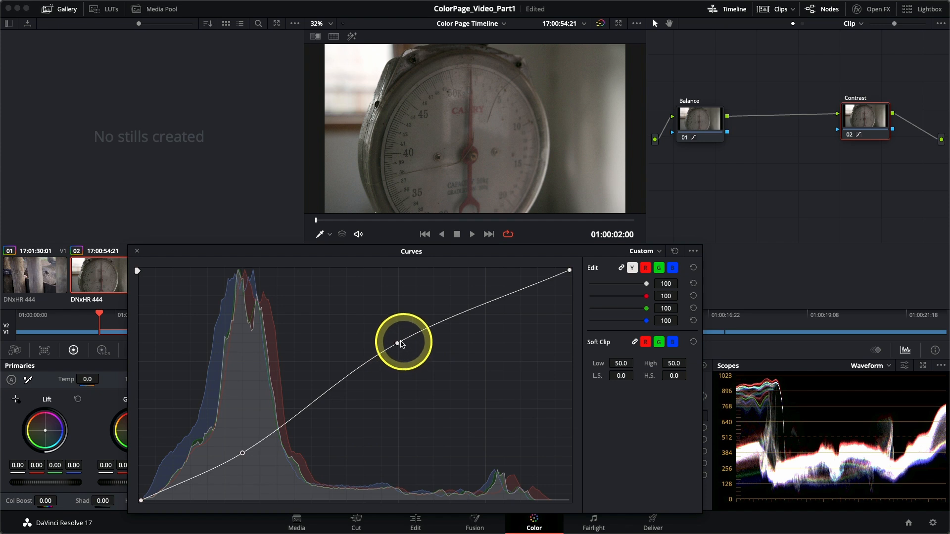
left_click_drag(397, 344, 387, 336)
Step: Toggle the Contrast node off and on to compare the clip with and without the S-curve
key("super+d")
key("super+d")
key("super+d")
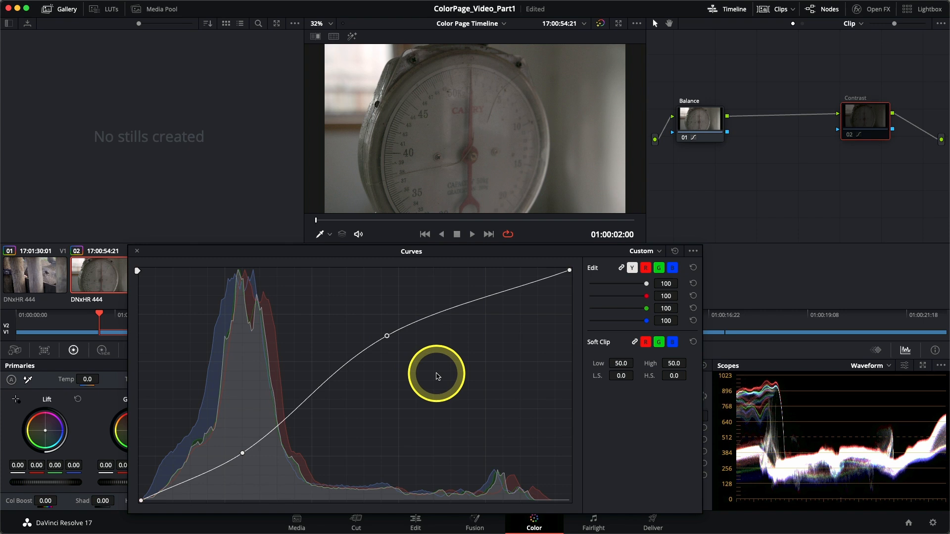
key("super+d")
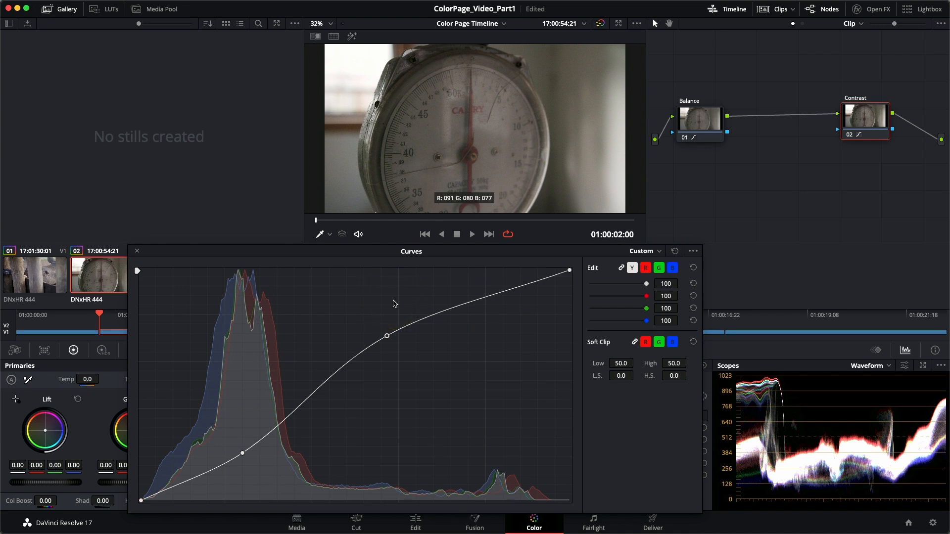
left_click(402, 318)
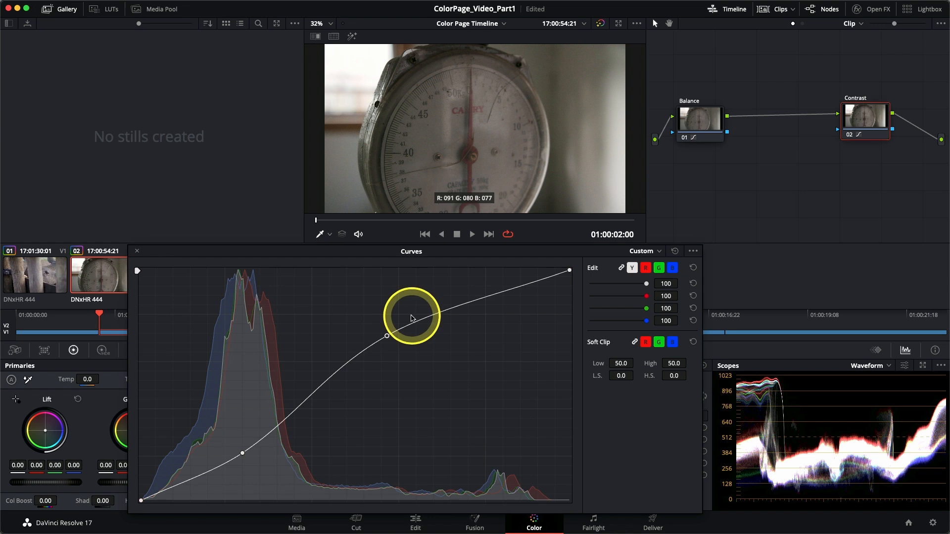
Step: Close the expanded curves window and reposition the Contrast node close to the node graph's output
left_click(138, 252)
left_click_drag(855, 115, 784, 119)
left_click_drag(816, 117, 878, 120)
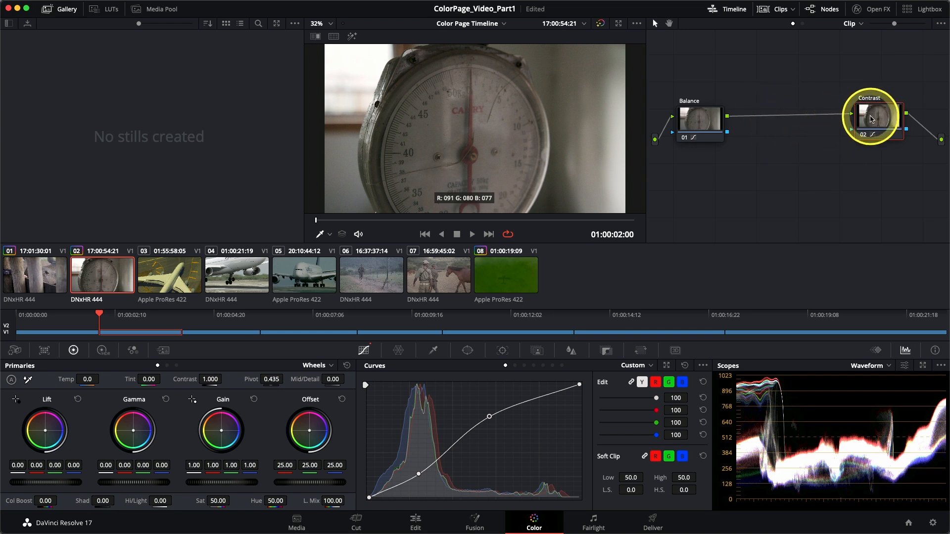
Step: Insert a serial node before Contrast, position it between Balance and Contrast, and label it Look
right_click(872, 119)
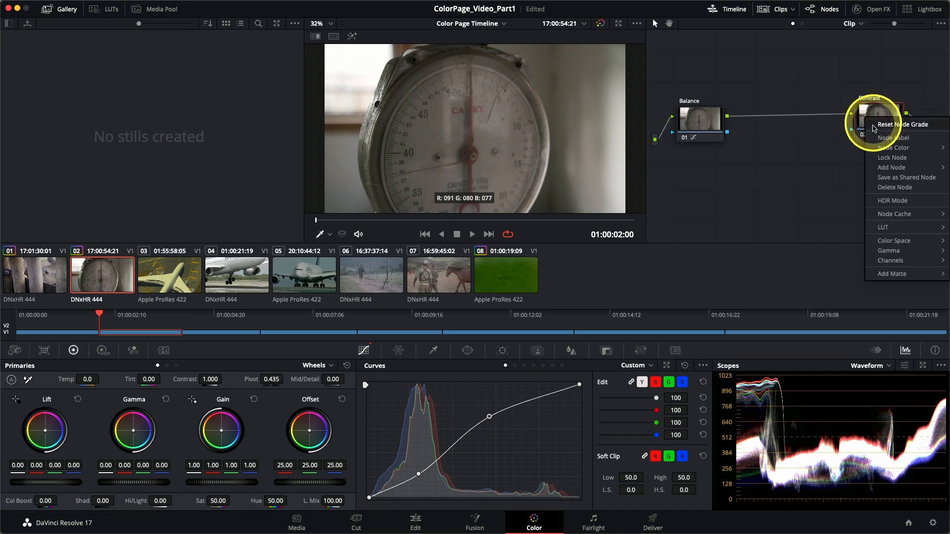
mouse_move(886, 173)
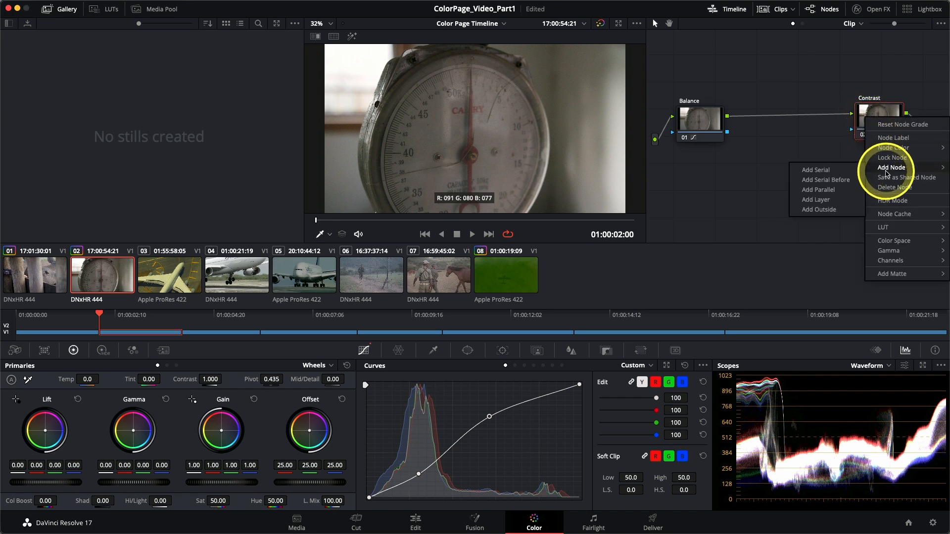
left_click(838, 179)
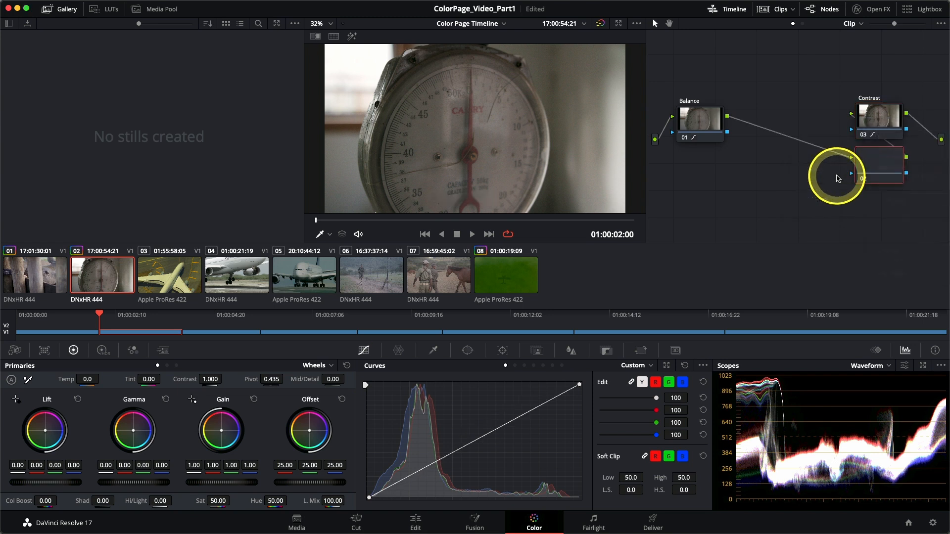
left_click_drag(880, 165, 797, 118)
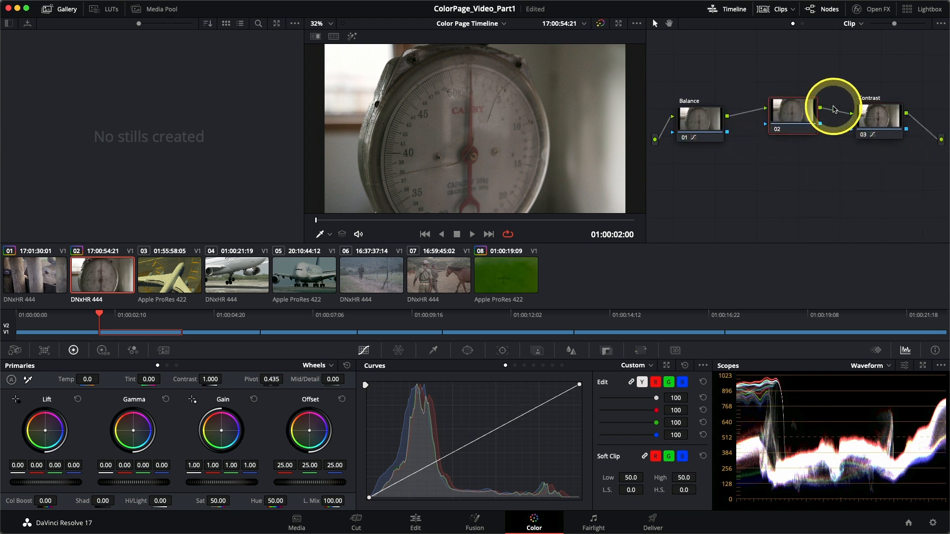
left_click_drag(795, 115, 791, 115)
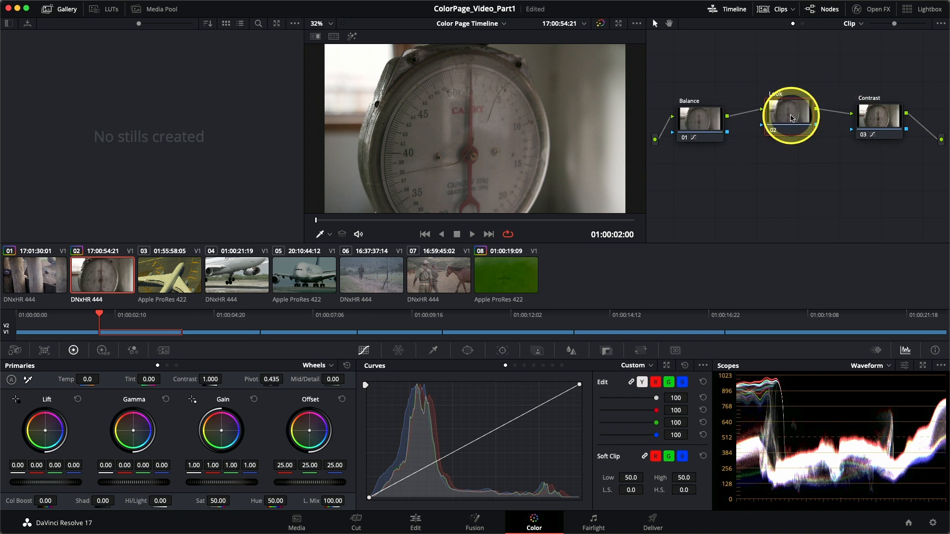
left_click(772, 102)
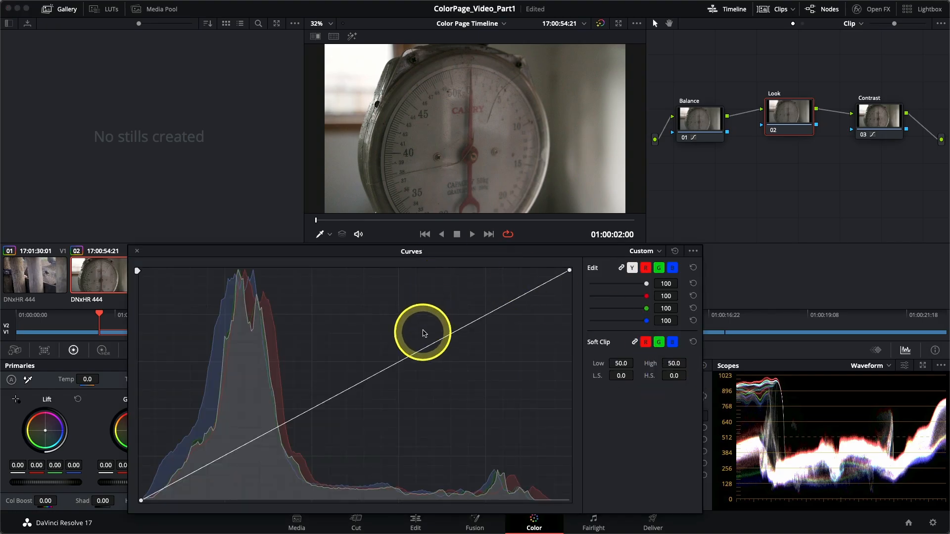
Step: Try bending the Look node's isolated green curve below and above the diagonal, and reset it
left_click(646, 270)
left_click(660, 268)
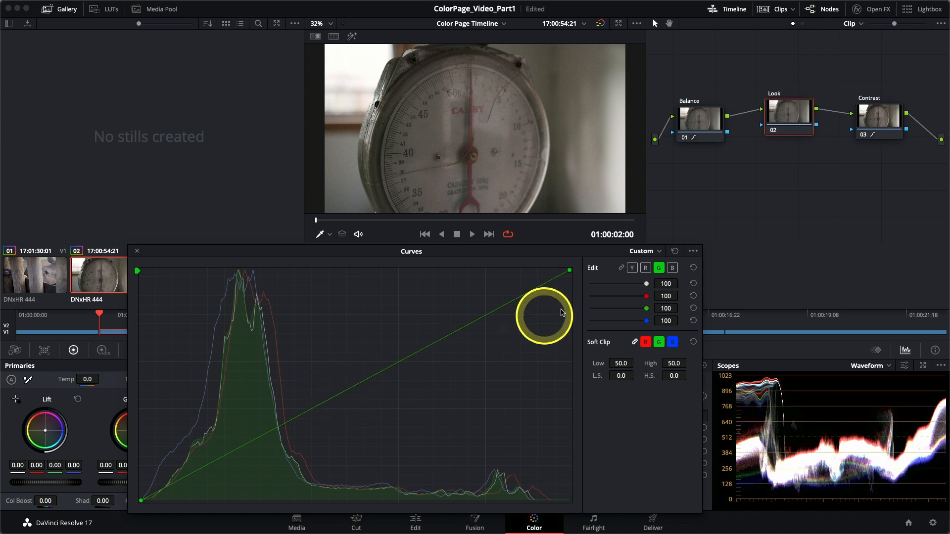
left_click(350, 386)
mouse_move(350, 386)
left_mouse_down()
mouse_move(316, 339)
mouse_move(431, 455)
mouse_move(362, 364)
mouse_move(432, 442)
mouse_move(367, 396)
left_mouse_up()
left_click_drag(320, 257, 537, 261)
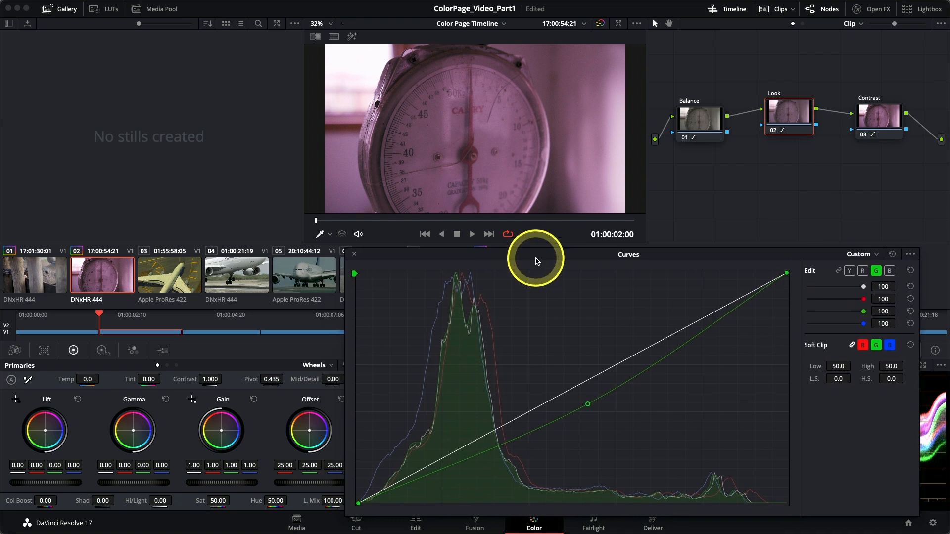
left_click_drag(588, 405, 553, 367)
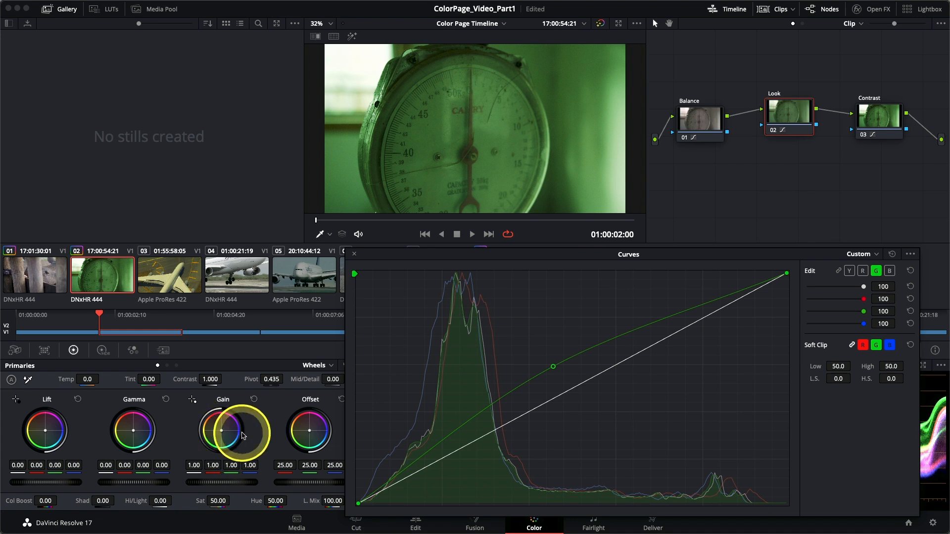
left_click(909, 271)
Step: Try pulling the Look node's blue curve down to about 63% across, 22% up, and bending the red curve, and clear both
left_click(890, 271)
left_click_drag(564, 393, 629, 454)
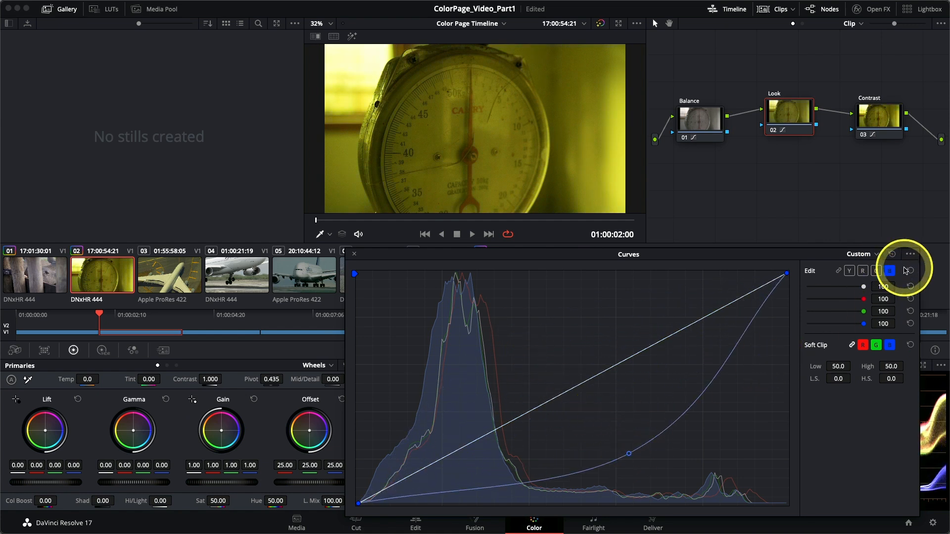
left_click(863, 271)
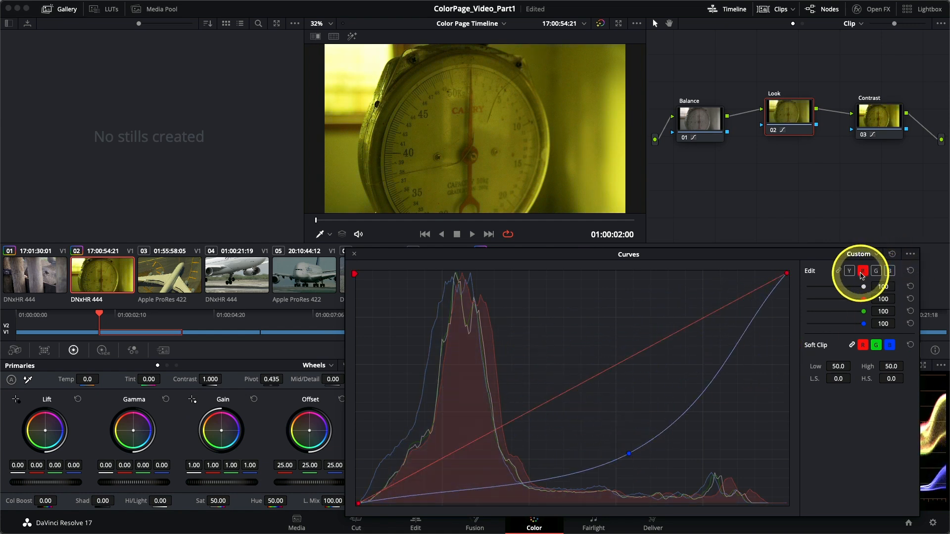
left_click(912, 272)
mouse_move(569, 363)
left_mouse_down()
mouse_move(534, 329)
mouse_move(643, 439)
mouse_move(556, 357)
left_mouse_up()
right_click(556, 361)
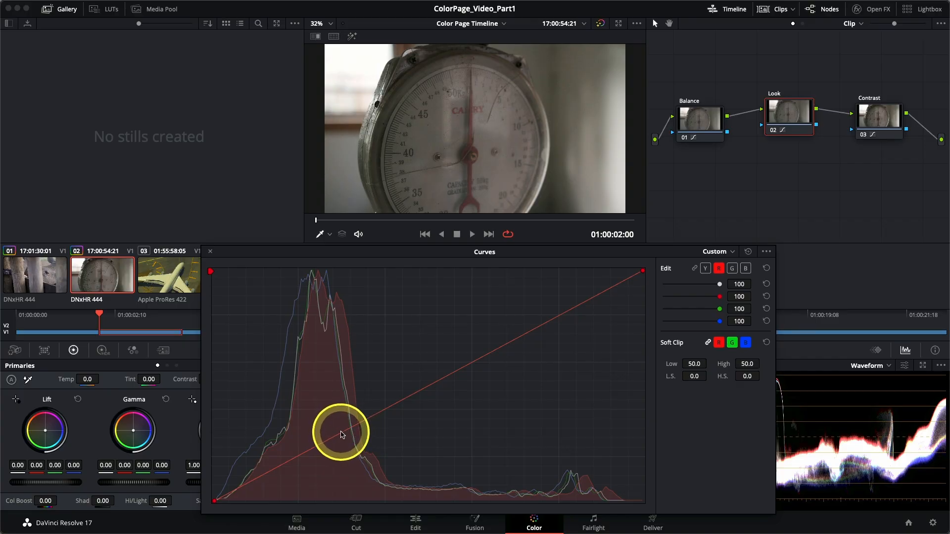
Step: Try a red curve with points about 25% across, 29% up and about 64% across, 54% up, and reset it
mouse_move(340, 439)
left_mouse_down()
mouse_move(348, 458)
mouse_move(329, 414)
left_mouse_up()
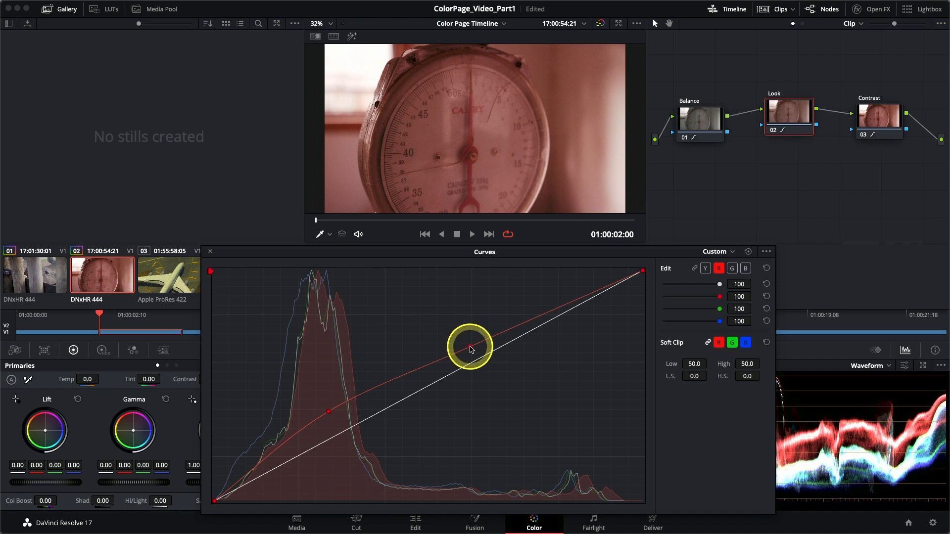
left_click_drag(474, 354, 488, 378)
left_click_drag(329, 413, 330, 434)
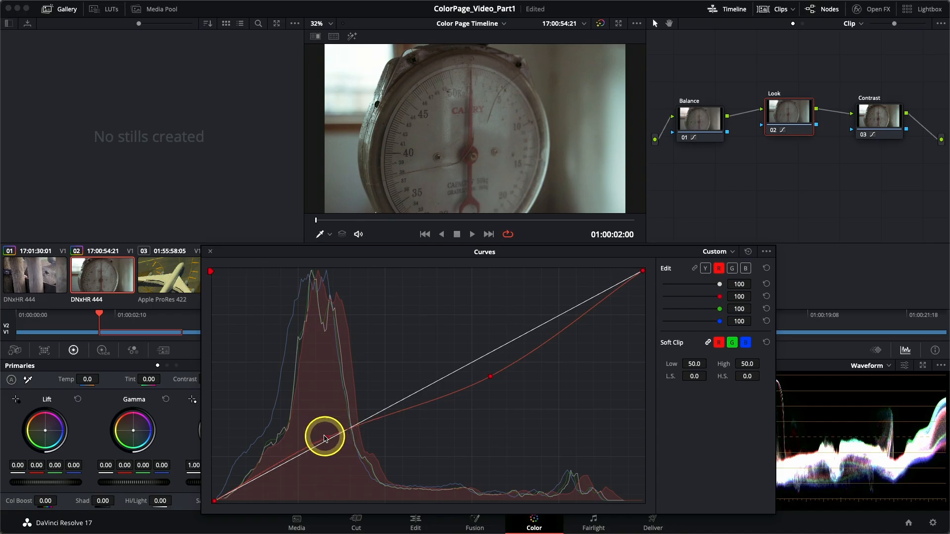
left_click_drag(325, 439, 323, 437)
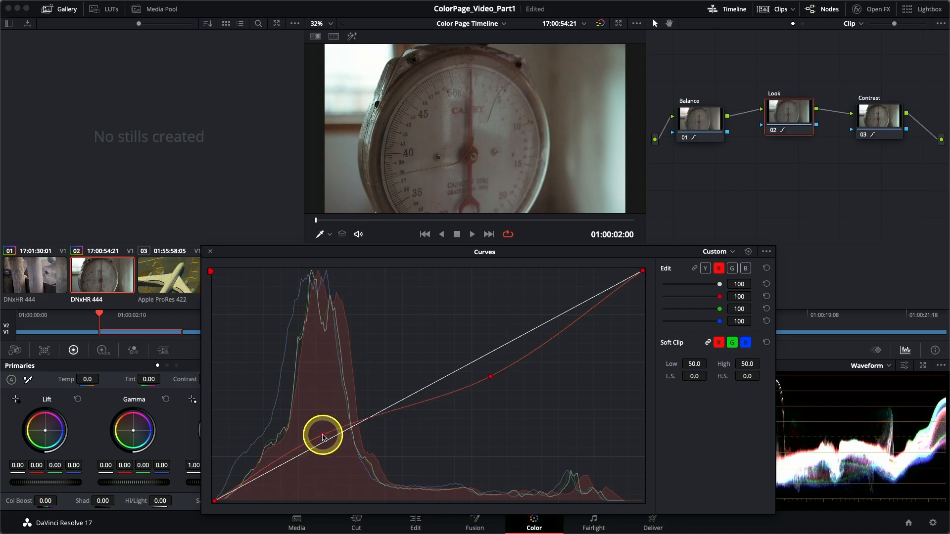
left_click_drag(471, 384, 495, 400)
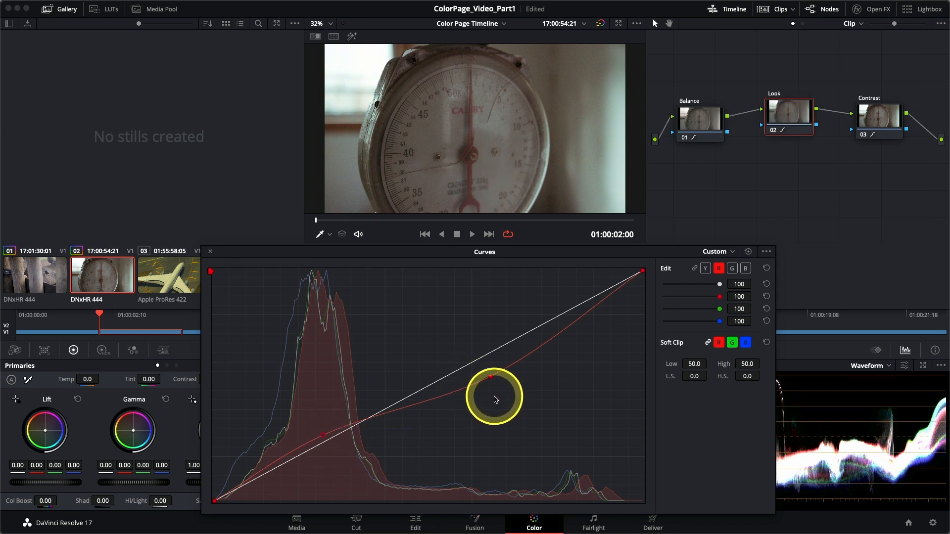
left_click(767, 271)
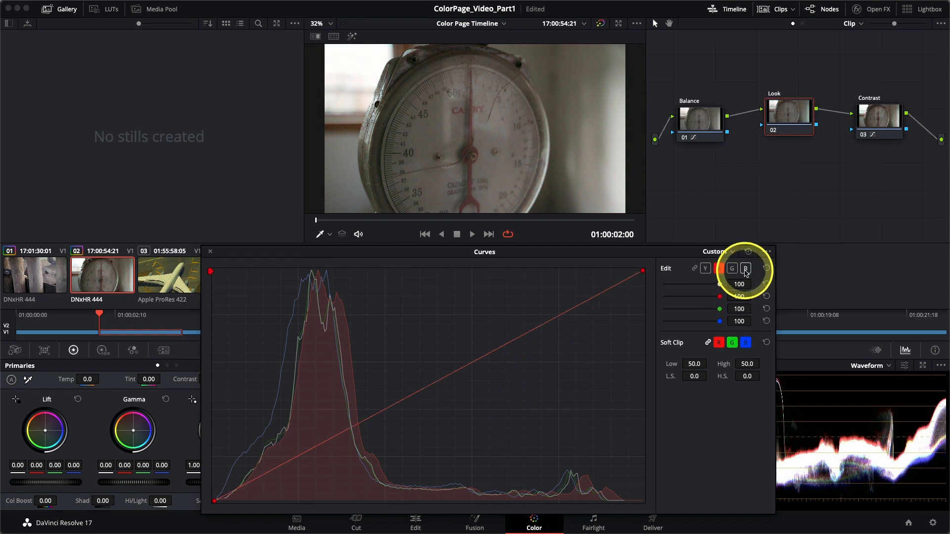
Step: Shape the Look node's blue curve with points about 23% across, 28% up and about 69% across, 57% up, and close the expanded curves window
left_click(746, 269)
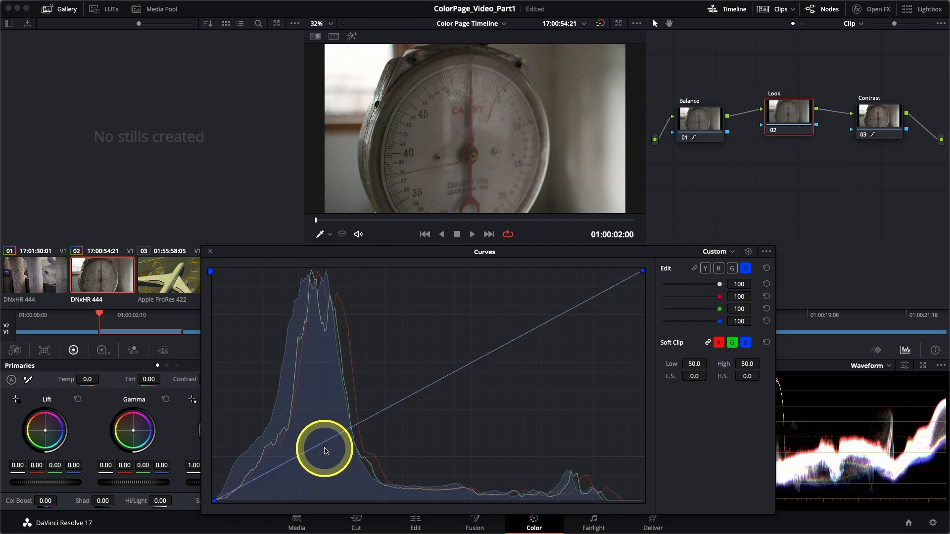
left_click_drag(325, 448, 318, 434)
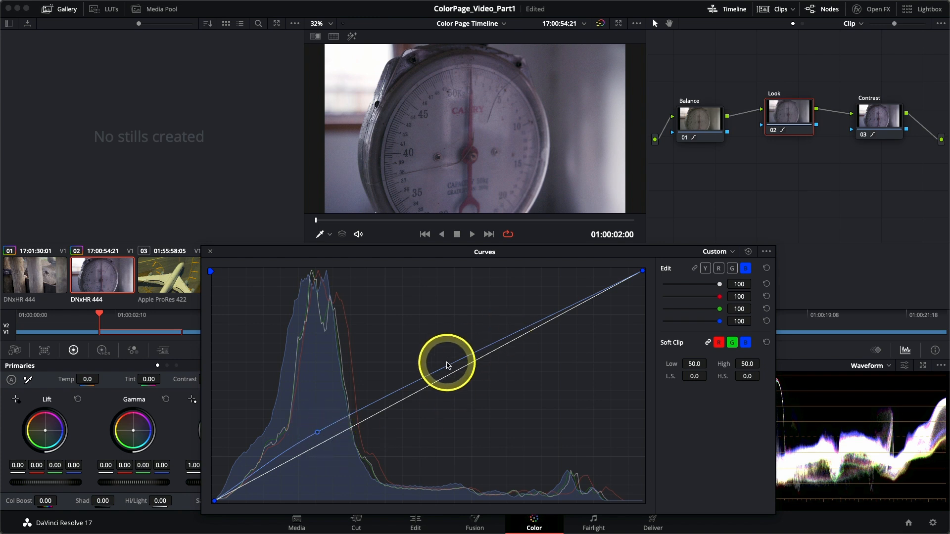
left_click_drag(449, 369, 464, 385)
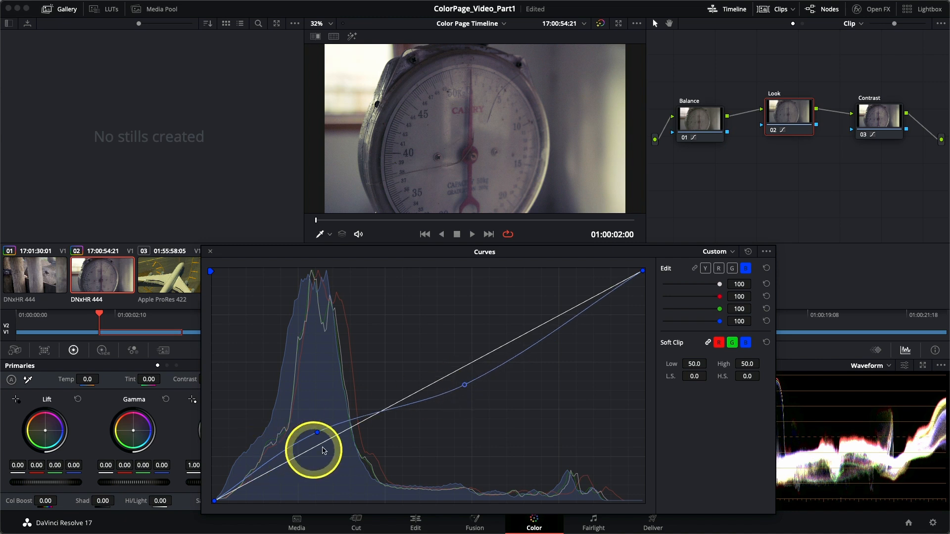
left_click_drag(318, 433, 318, 435)
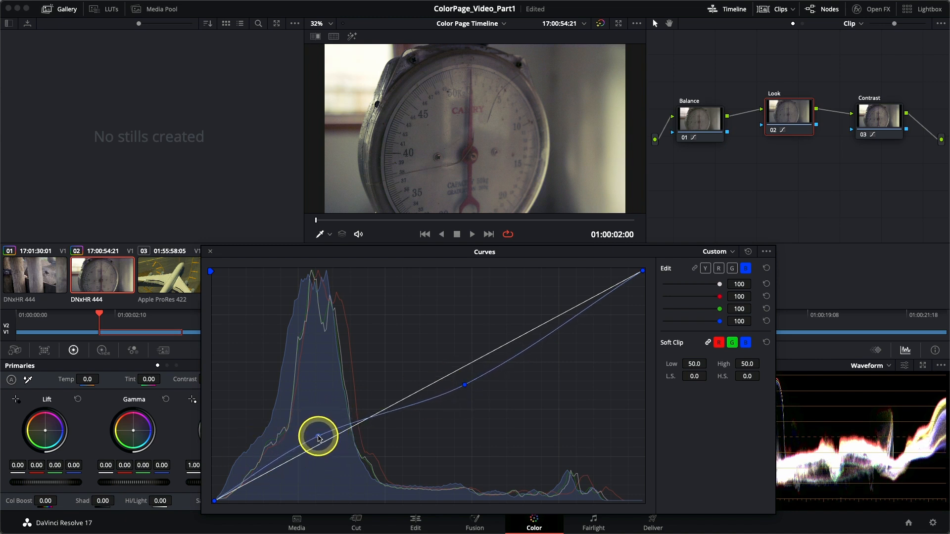
left_click_drag(465, 385, 510, 369)
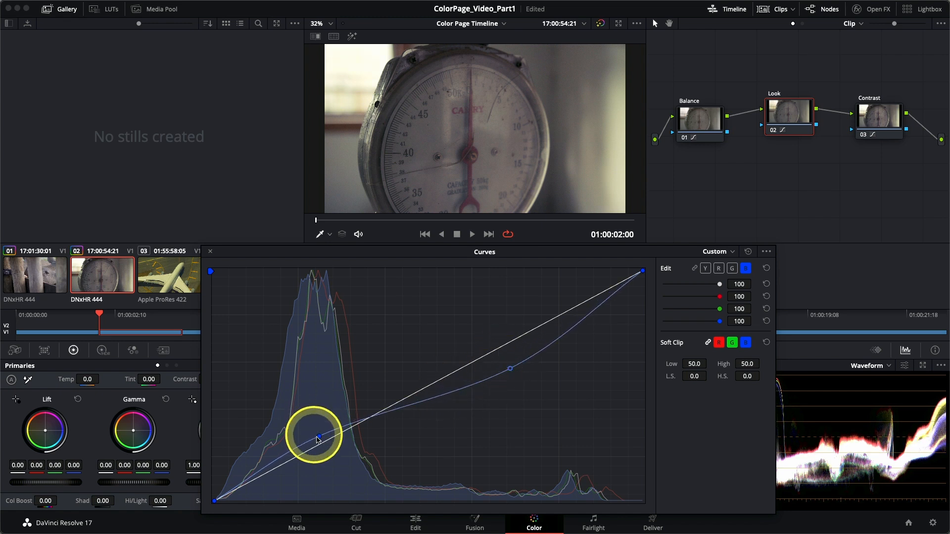
left_click_drag(319, 440, 314, 438)
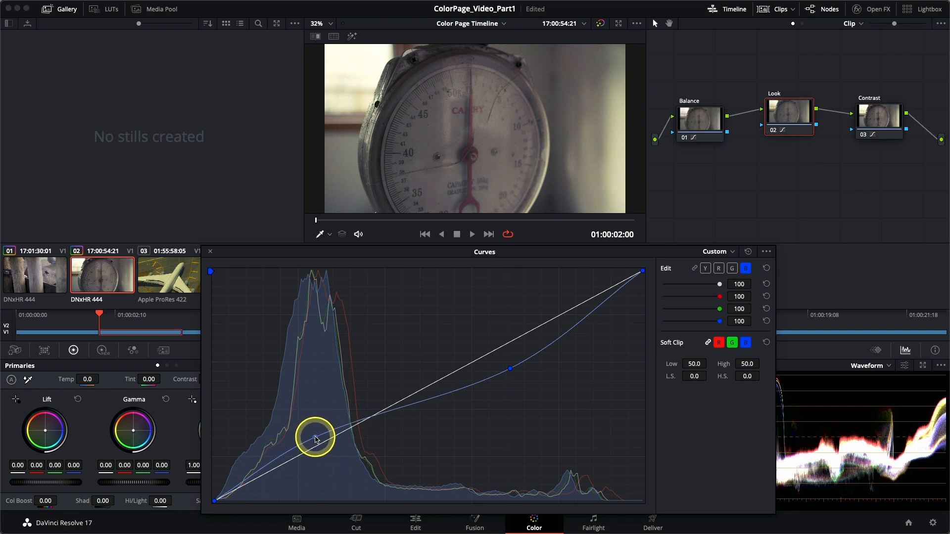
left_click(210, 252)
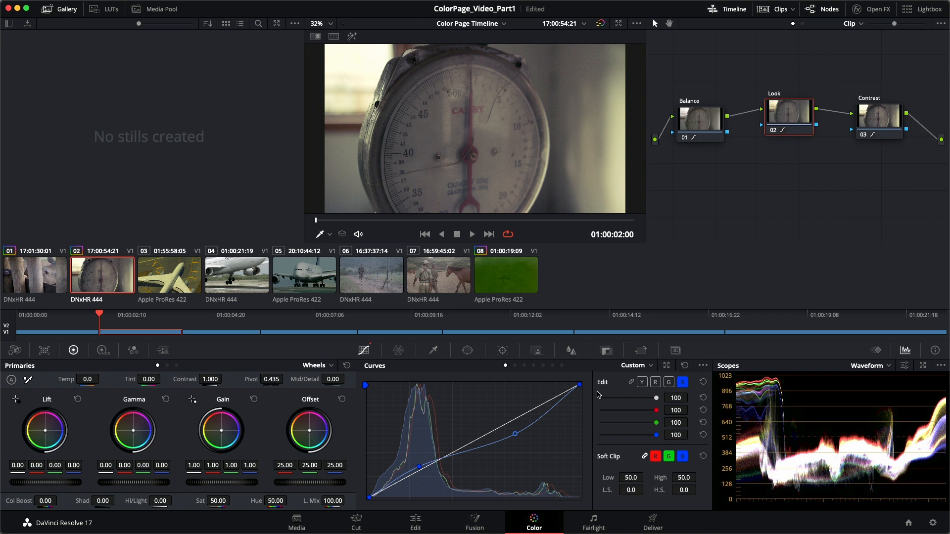
Step: View the graded clip full screen and repeatedly bypass and restore all grades to compare it with the original
key("super+f")
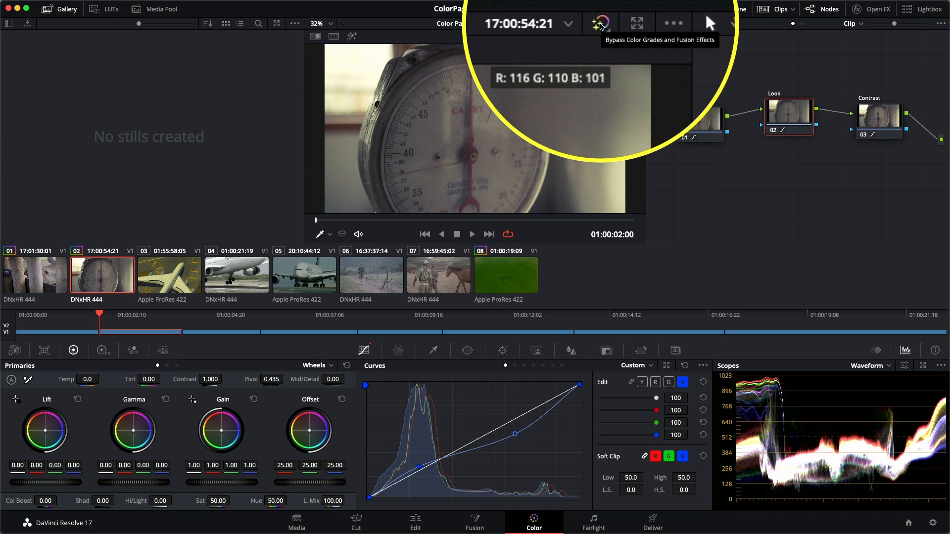
left_click(600, 26)
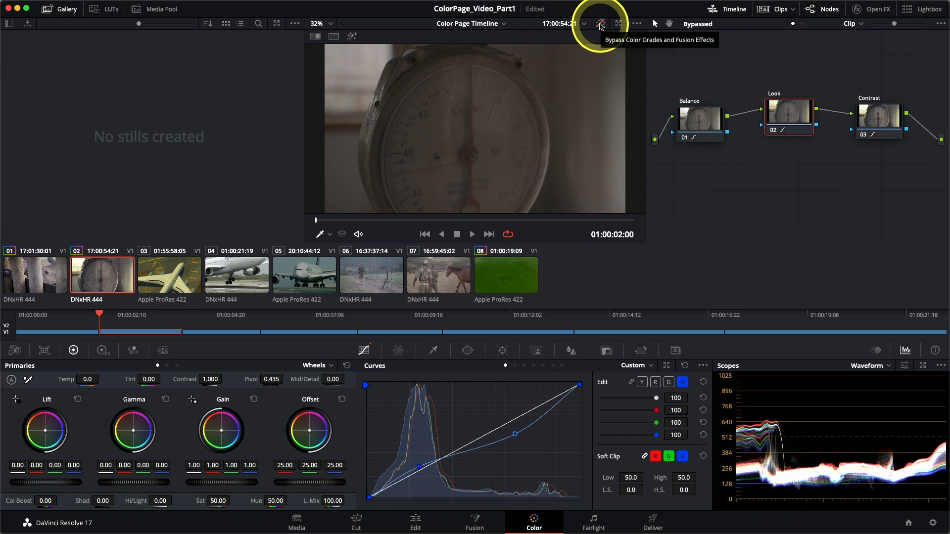
left_click(600, 25)
left_click(600, 24)
left_click(600, 24)
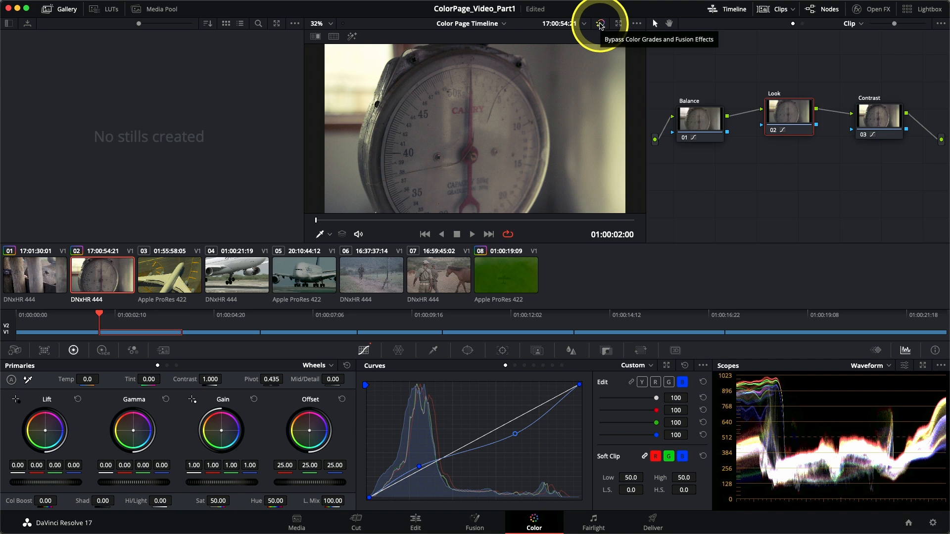
left_click(601, 25)
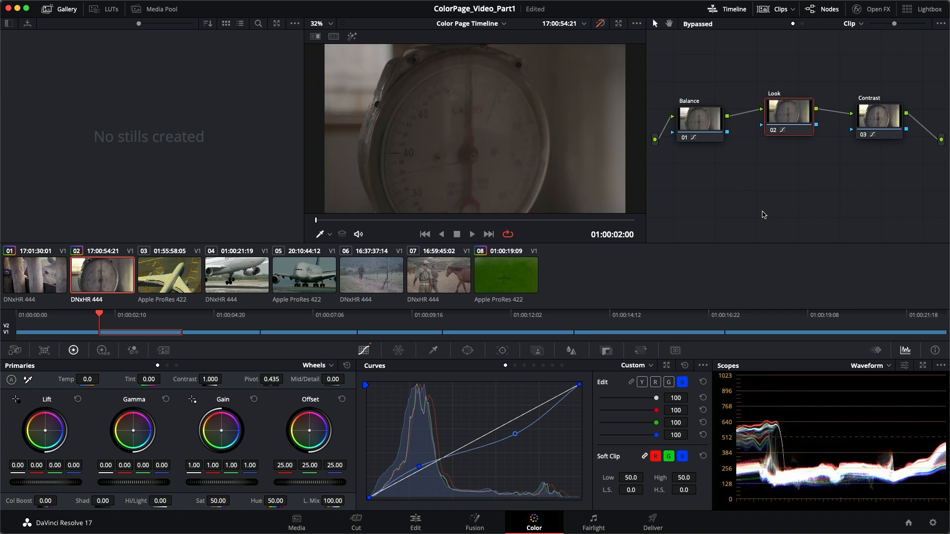
left_click(764, 215)
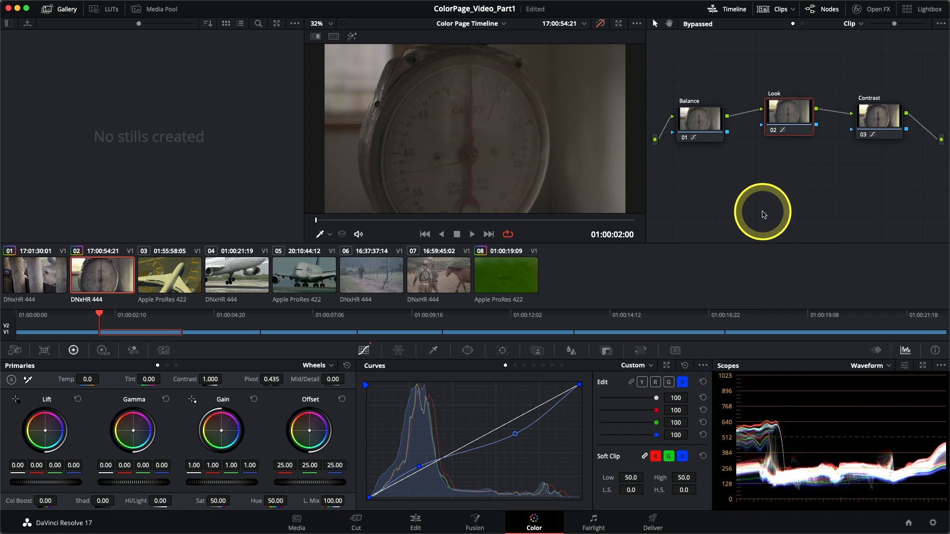
key("shift+d")
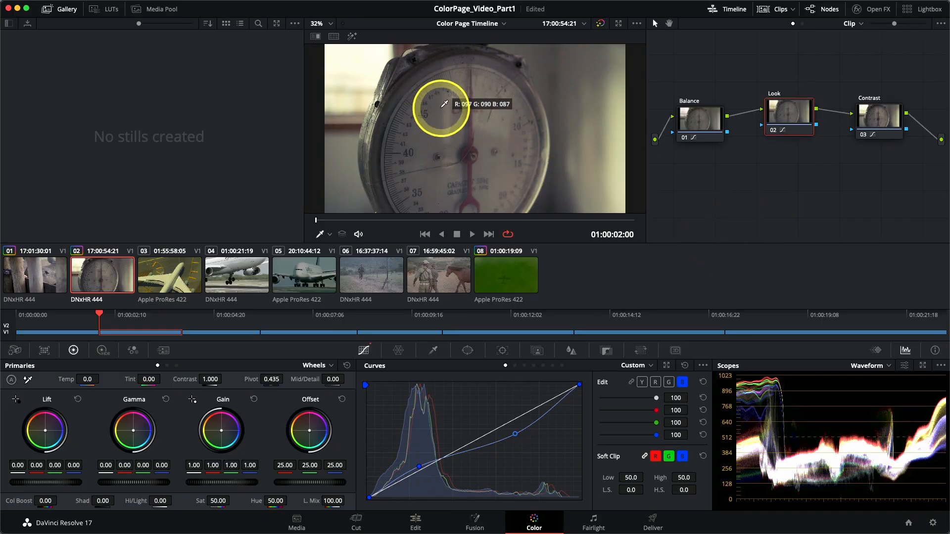
Step: Grab a still of the graded scale clip and label it Cross Process
right_click(442, 106)
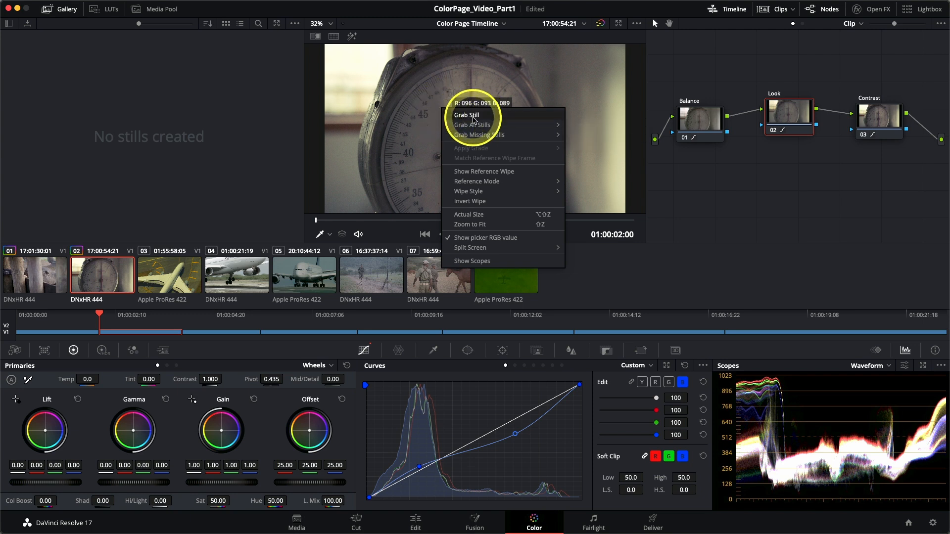
left_click(474, 121)
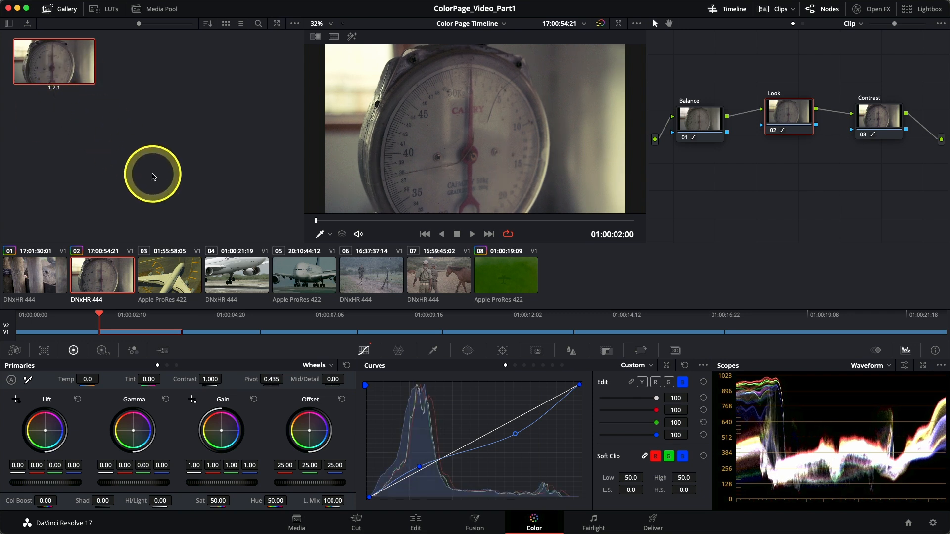
type("s Process")
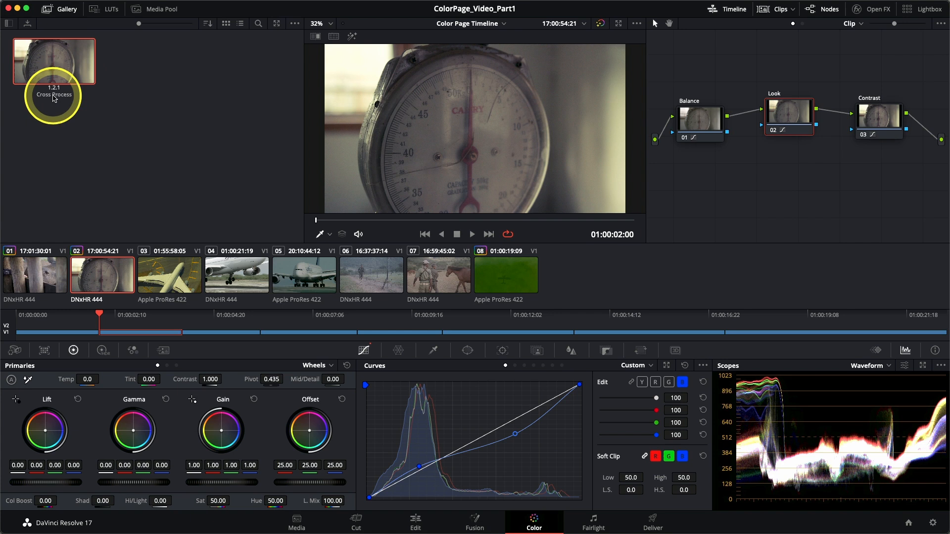
right_click(52, 72)
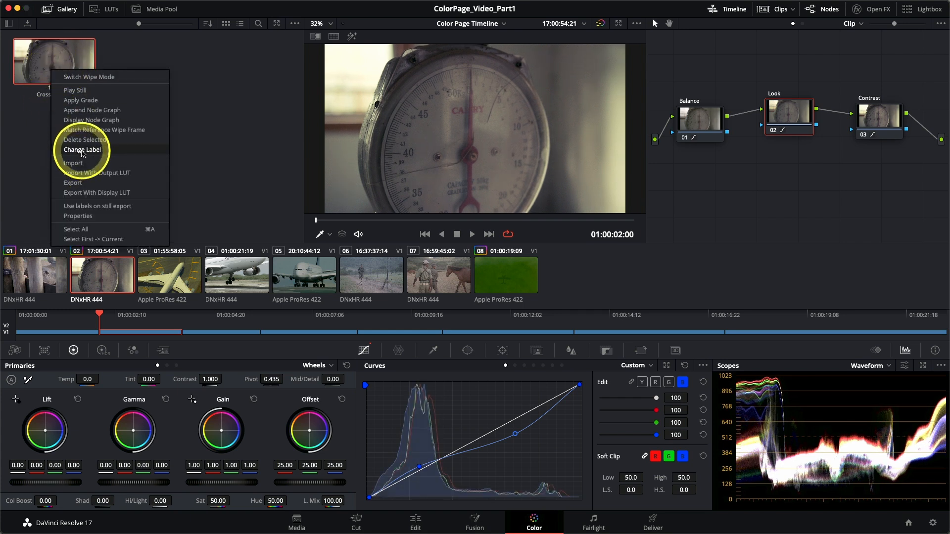
left_click(47, 158)
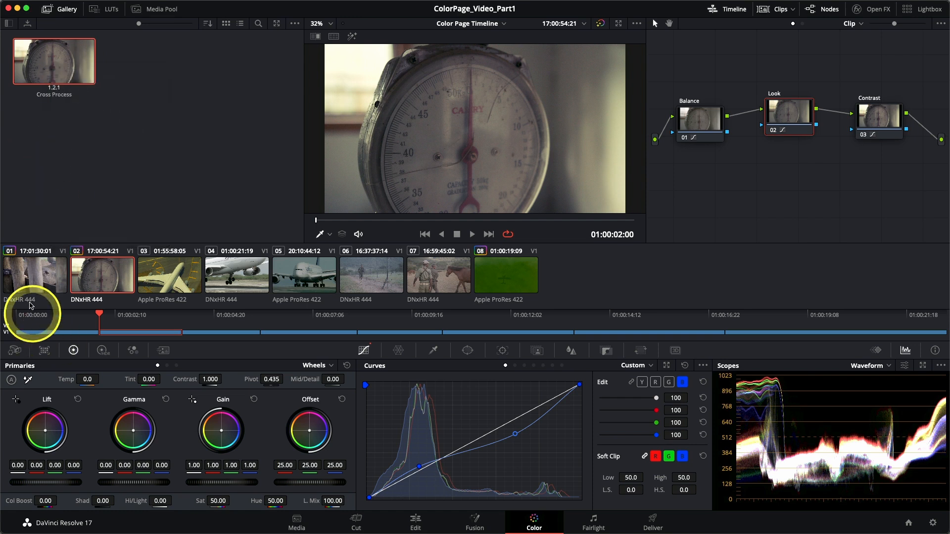
Step: Grab a still of the graded clip 01 with the rhino behind the fence and label it Cyan Look
left_click(30, 268)
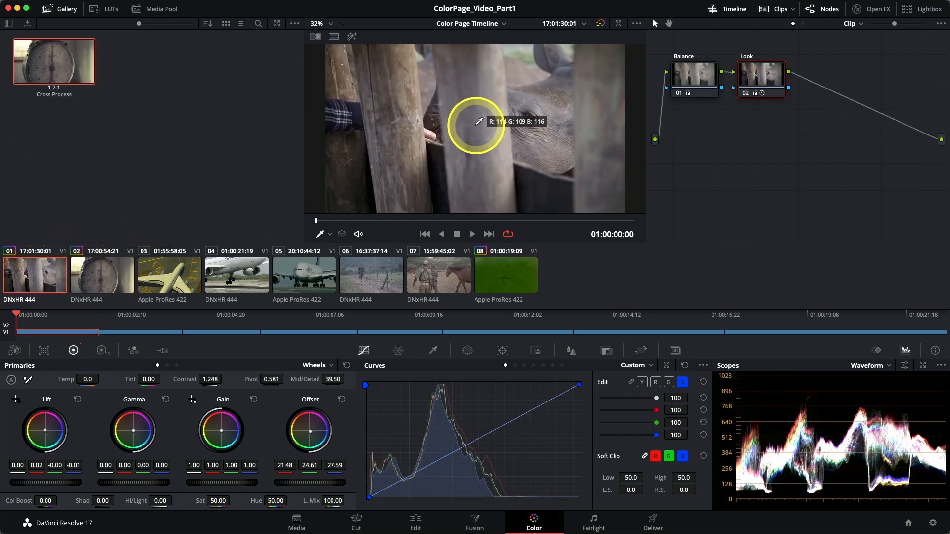
right_click(476, 125)
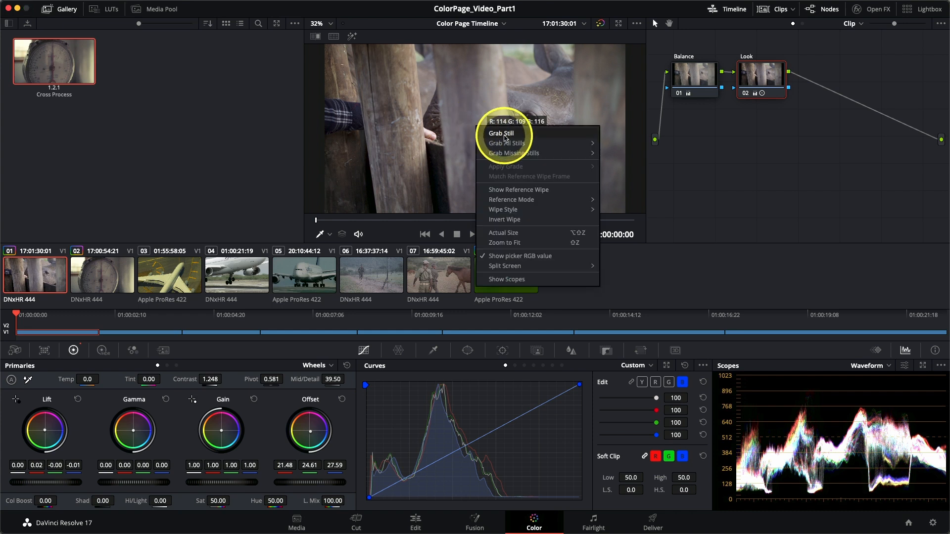
left_click(503, 133)
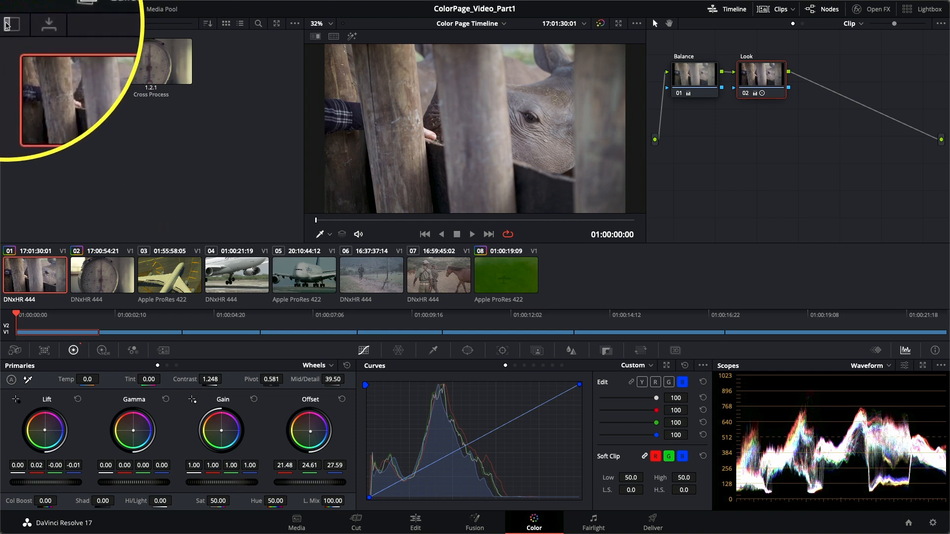
Step: Show the gallery's album list and rename the Stills 1 album to Looks album
left_click(8, 24)
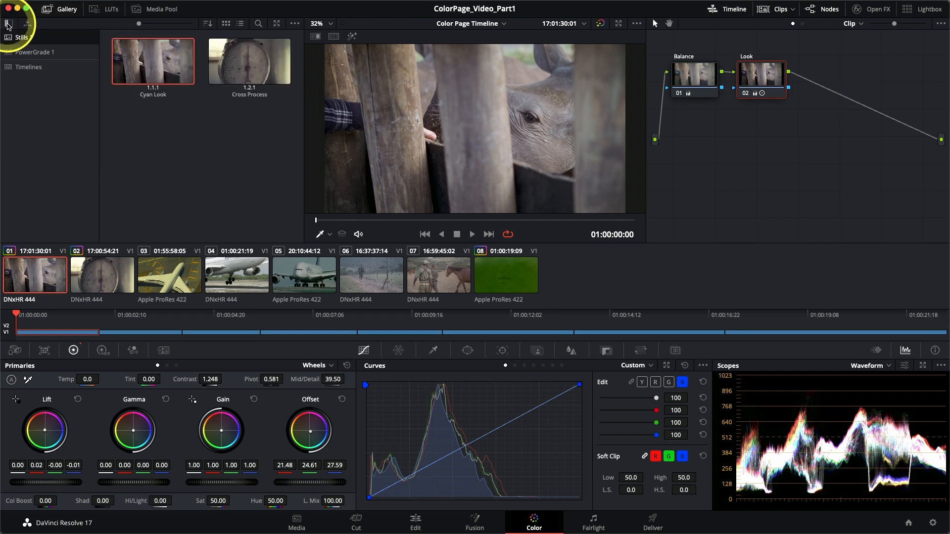
left_click(8, 23)
left_click(9, 25)
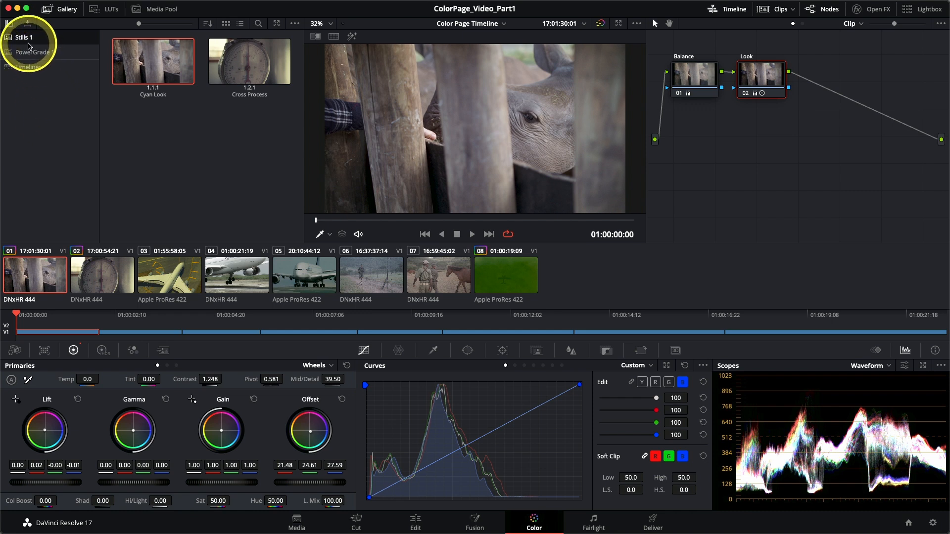
left_click(24, 40)
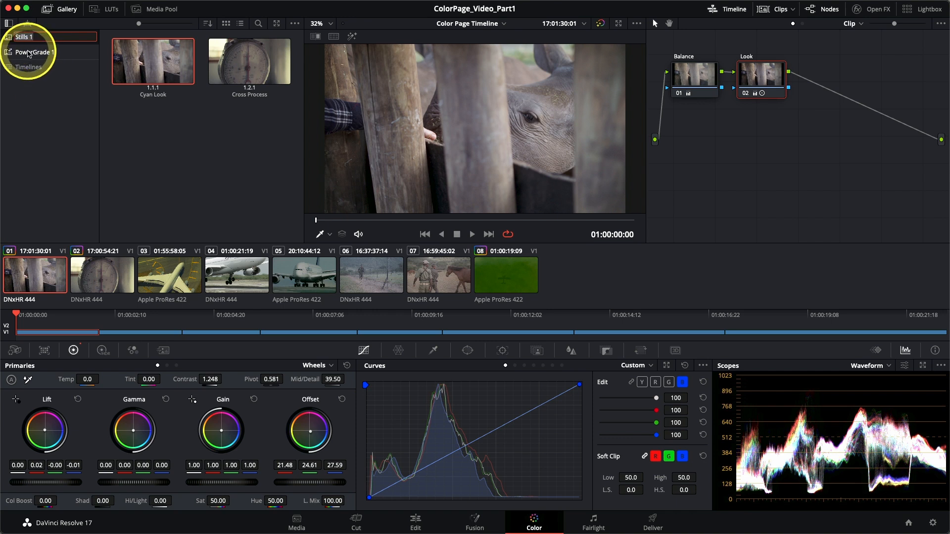
type("Looks album")
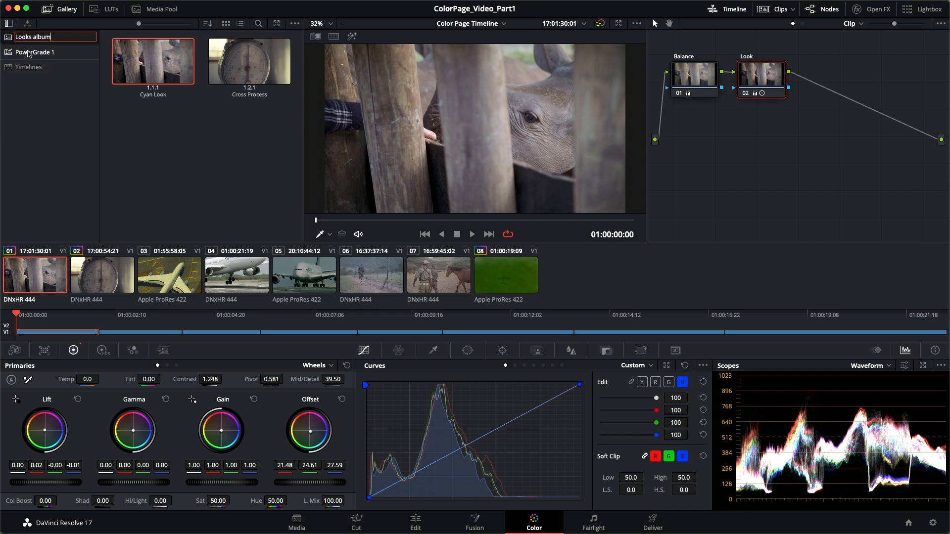
key("Return")
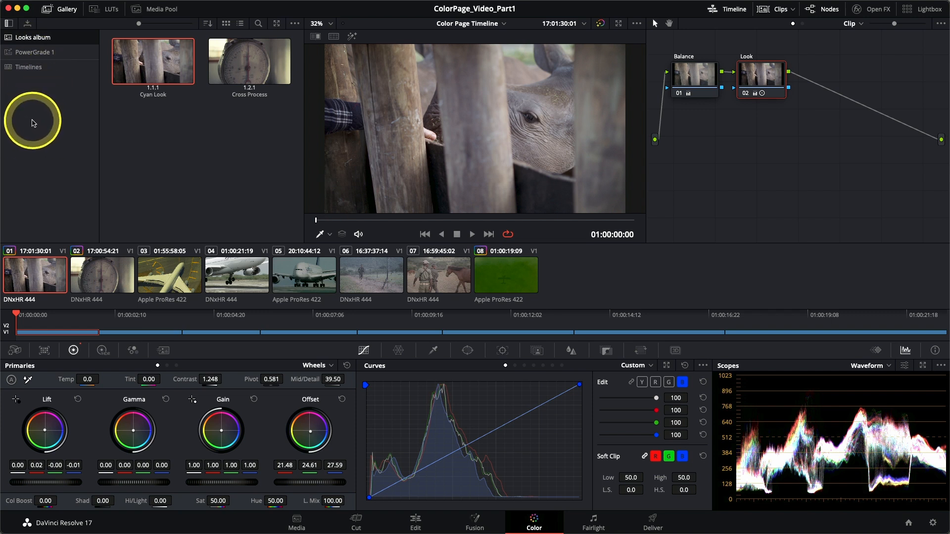
Step: Add a second still album to the gallery and return to the Looks album
right_click(34, 115)
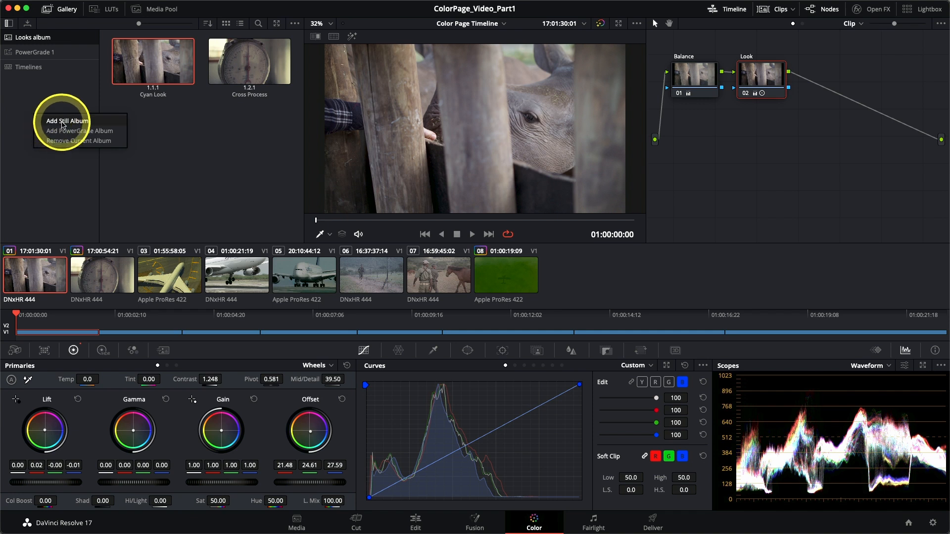
left_click(63, 122)
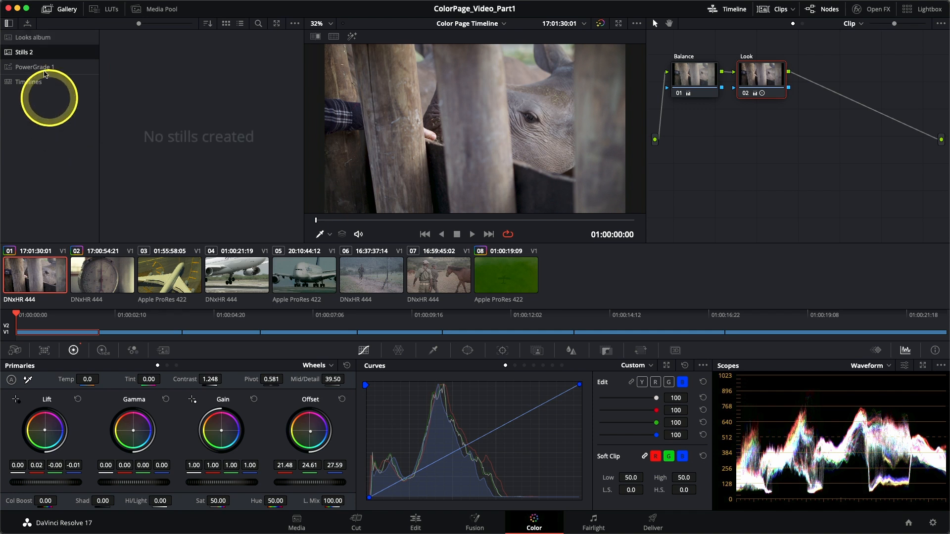
left_click(37, 38)
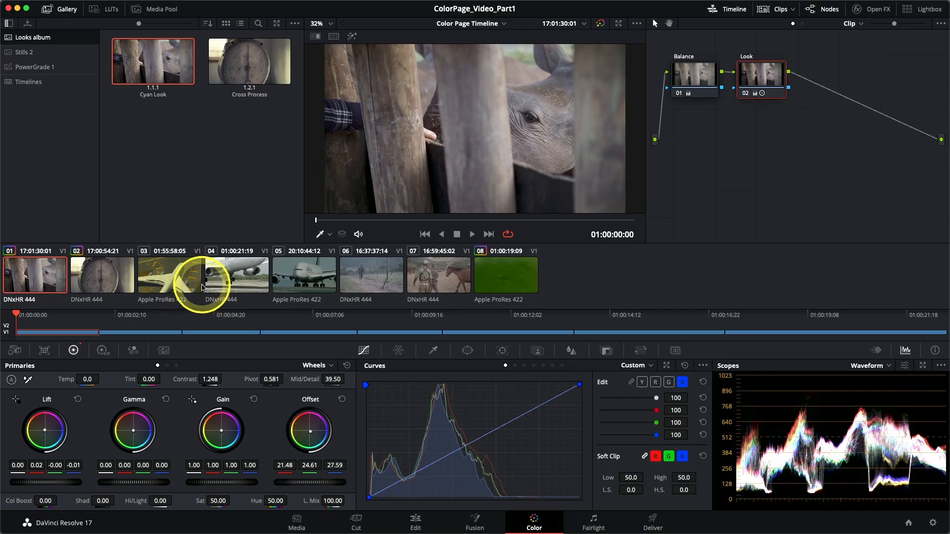
Step: Turn off loop playback and play the airplane sequence from clip 03 into clip 05, returning to the start of clip 03
left_click(176, 279)
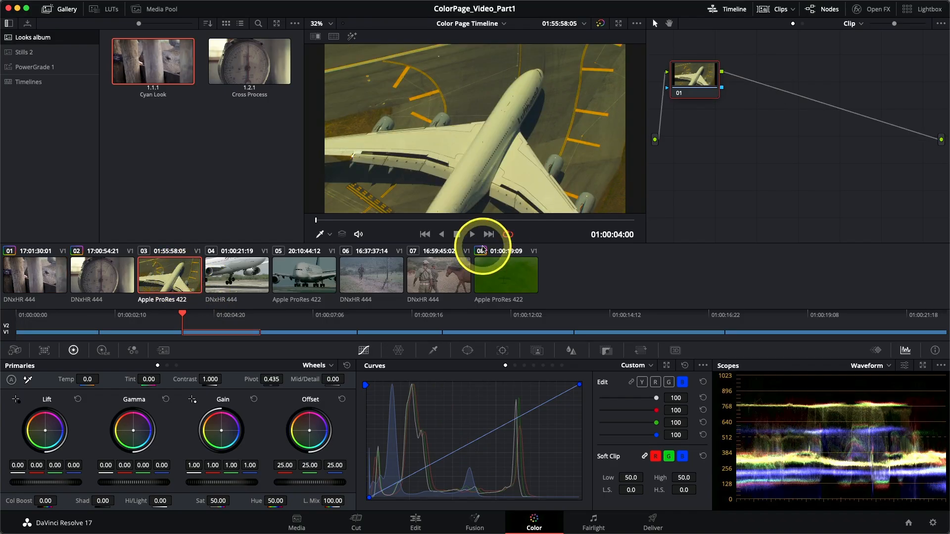
left_click(508, 236)
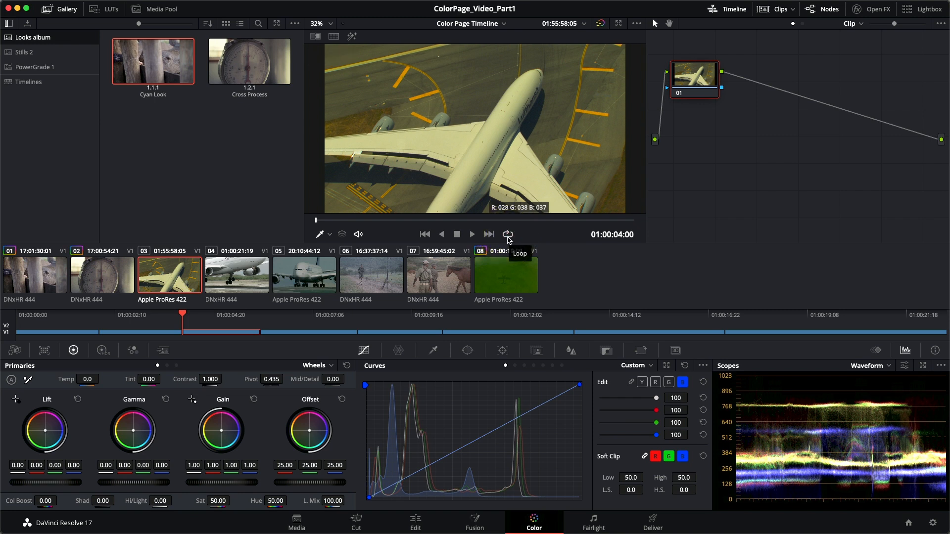
key("space")
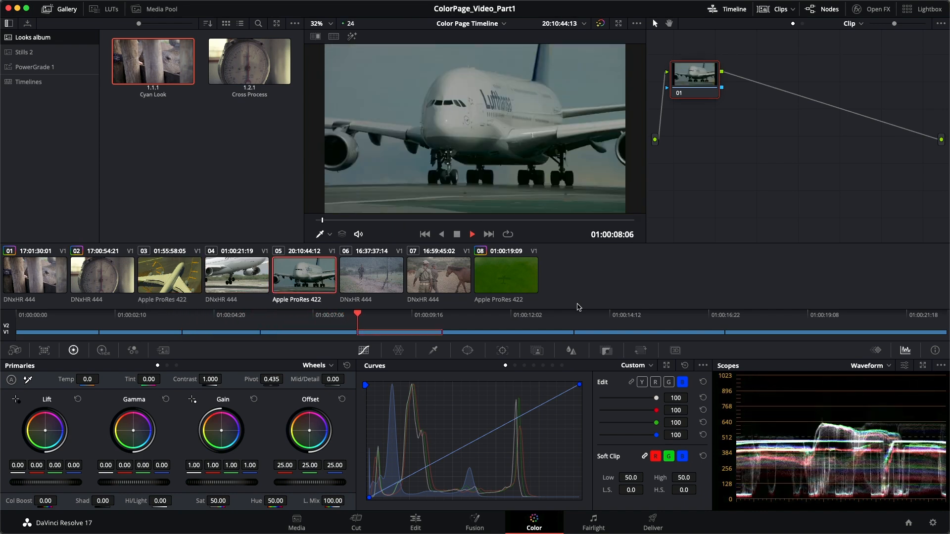
key("space")
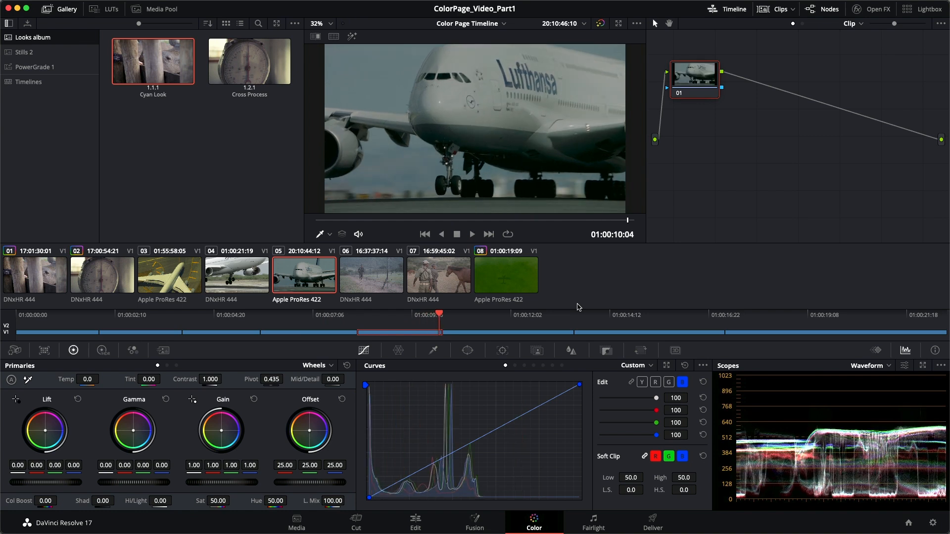
key("Up")
key("Up")
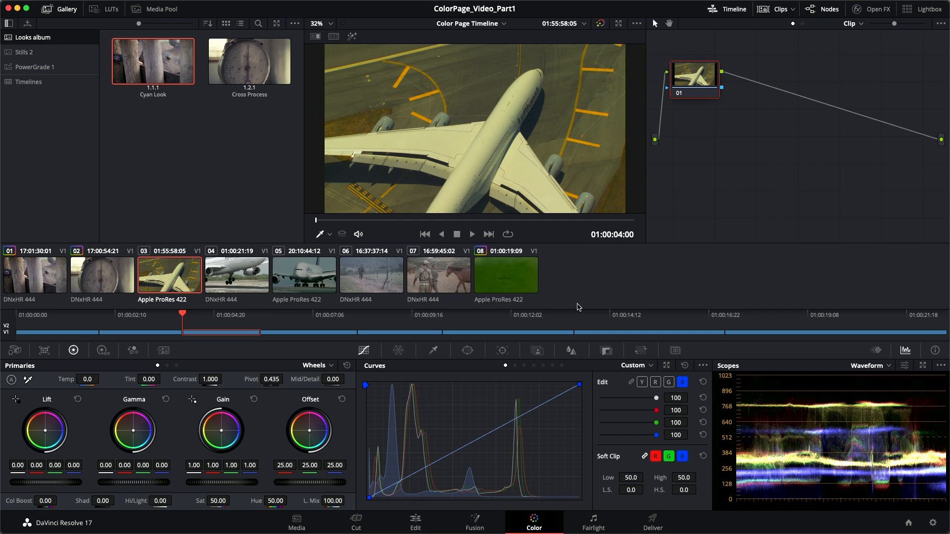
Step: Replay the airplane sequence and flip back and forth between clips 03 and 04 to examine how their colors differ
key("space")
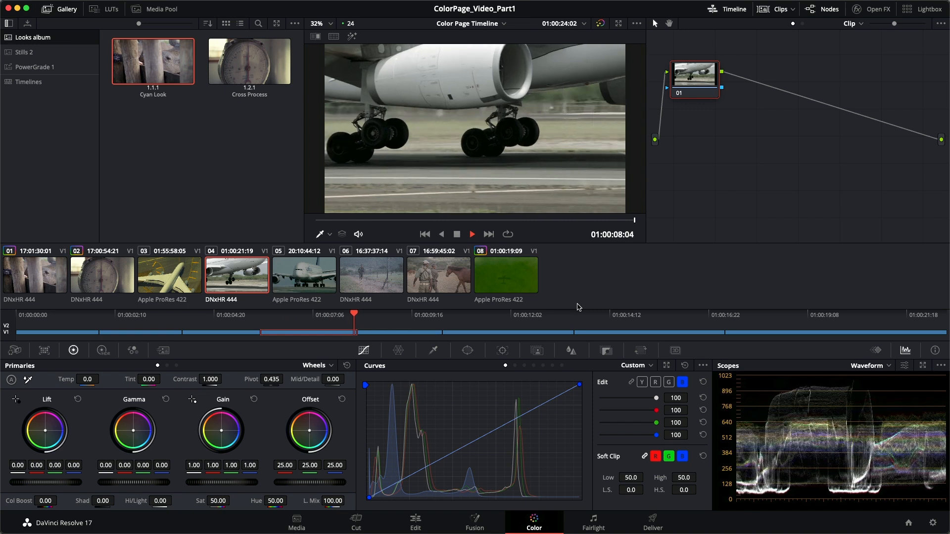
key("space")
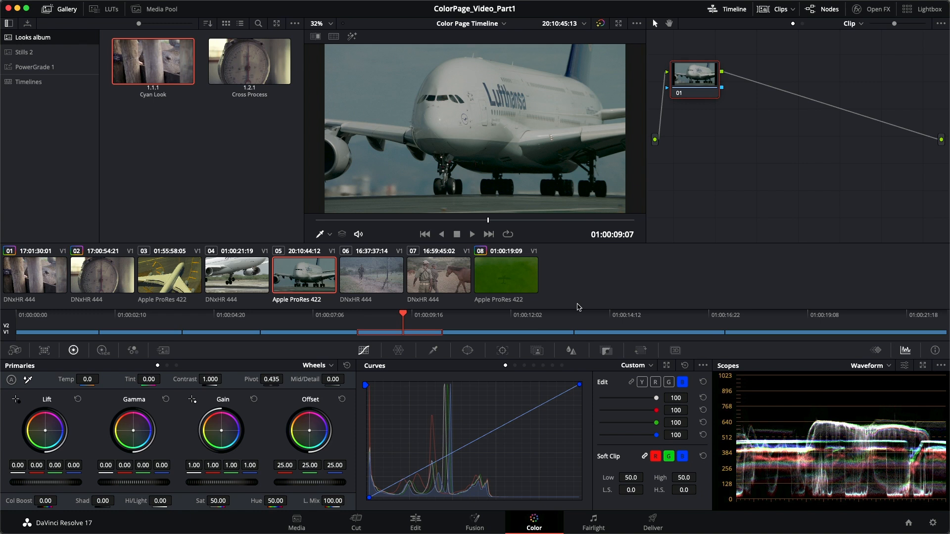
key("Up")
key("Up")
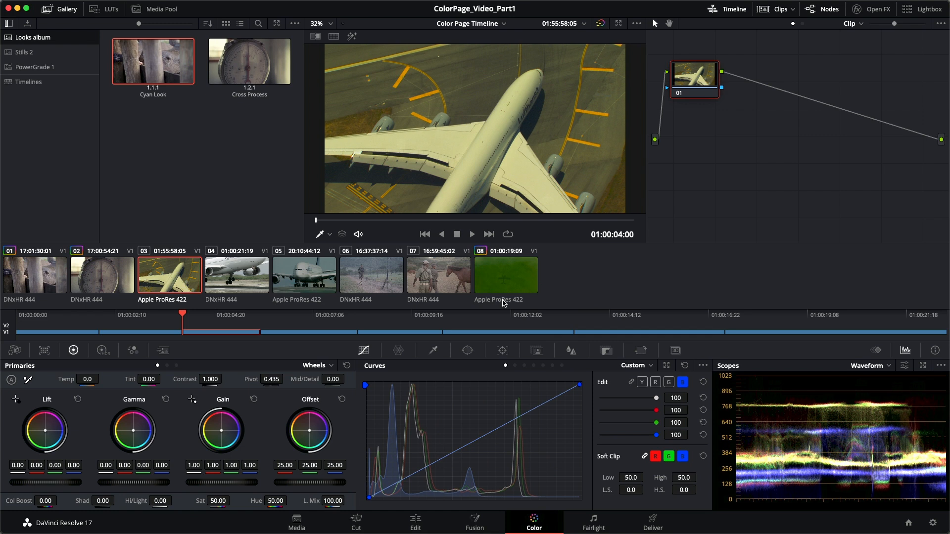
left_click(478, 281)
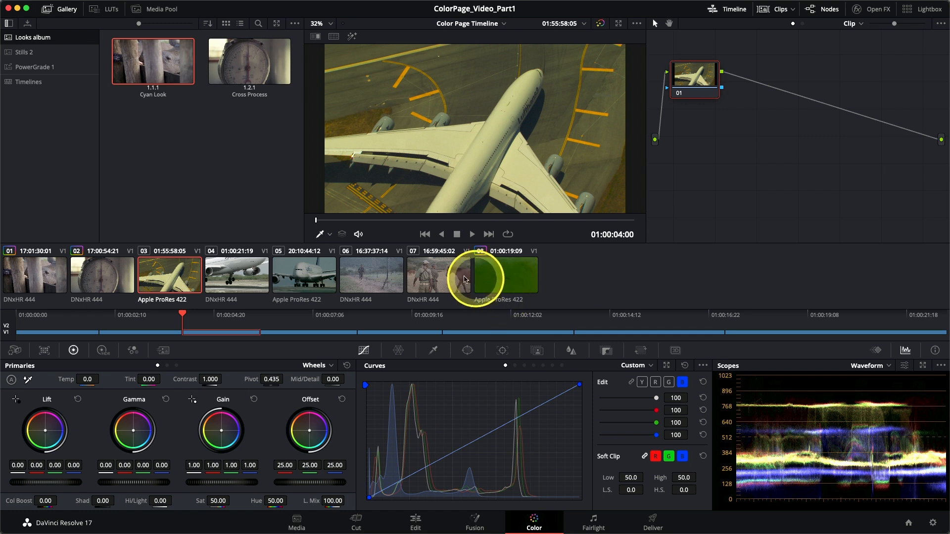
key("Down")
key("Down")
key("Up")
key("Up")
key("Down")
key("Up")
key("Down")
key("Up")
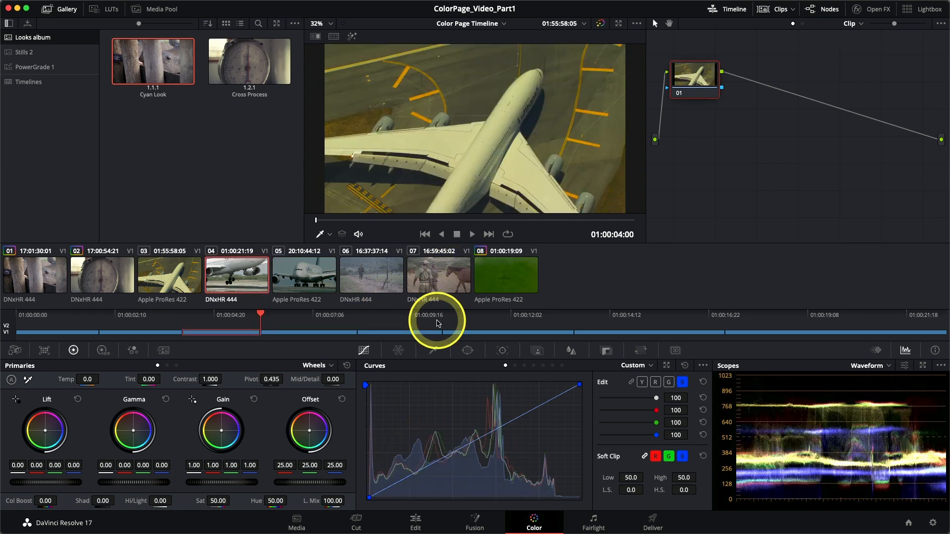
key("Down")
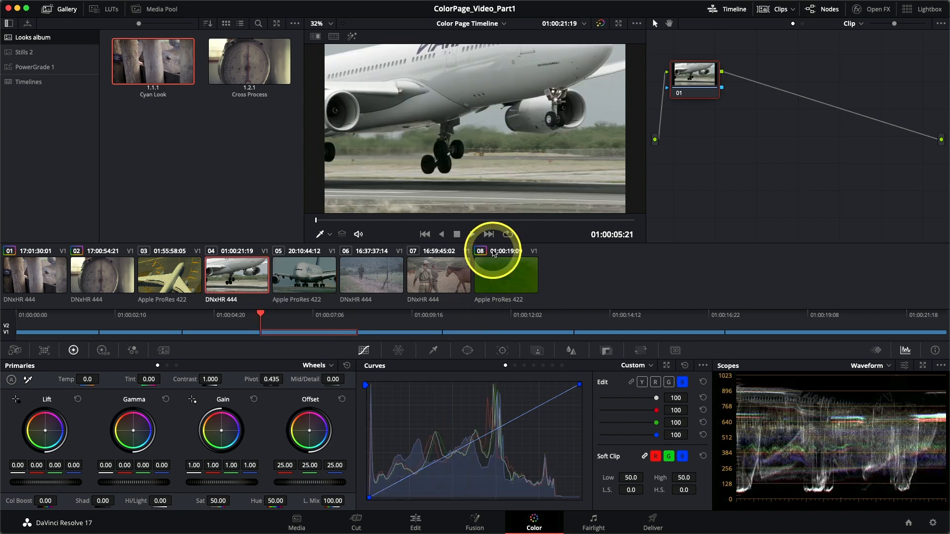
key("space")
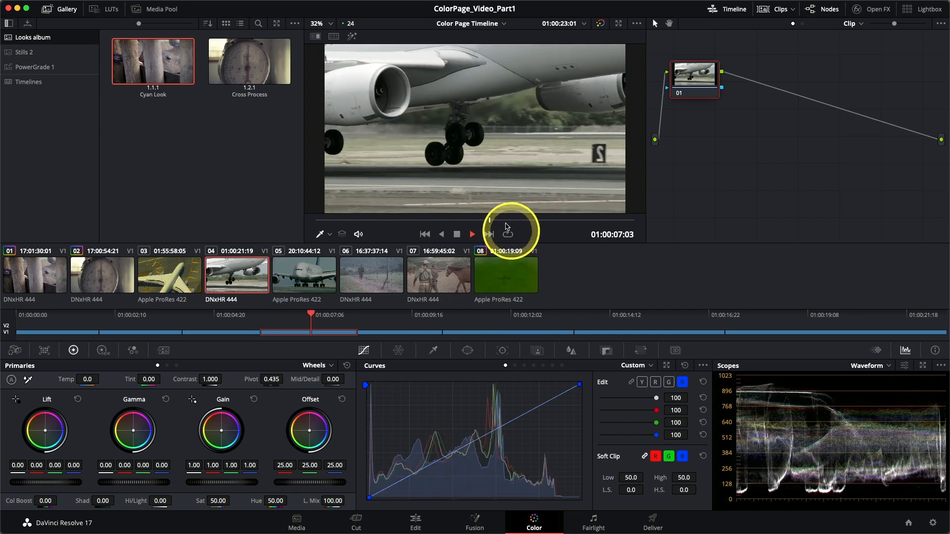
left_click(580, 224)
left_click_drag(581, 224, 304, 194)
Step: Shot match the yellowish airplane clip 03 to clip 04
left_click(181, 278)
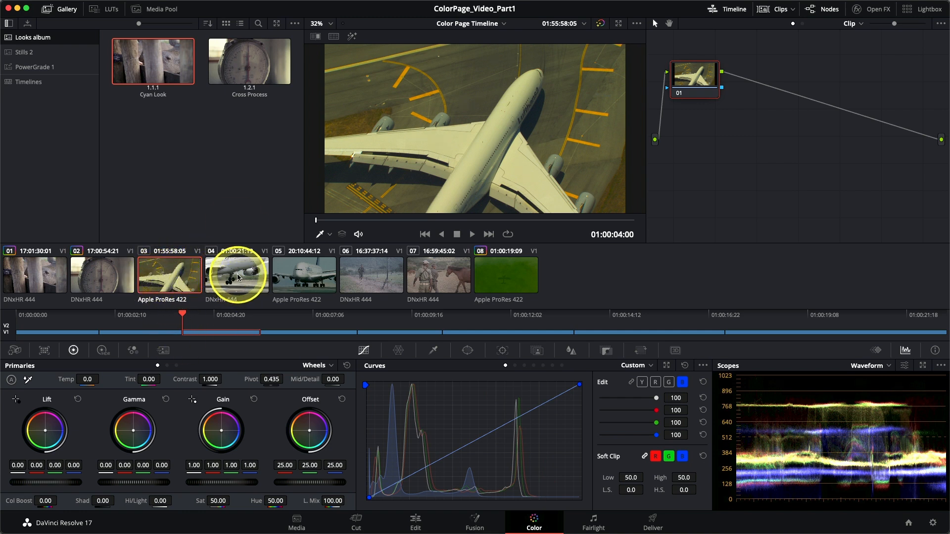
right_click(234, 277)
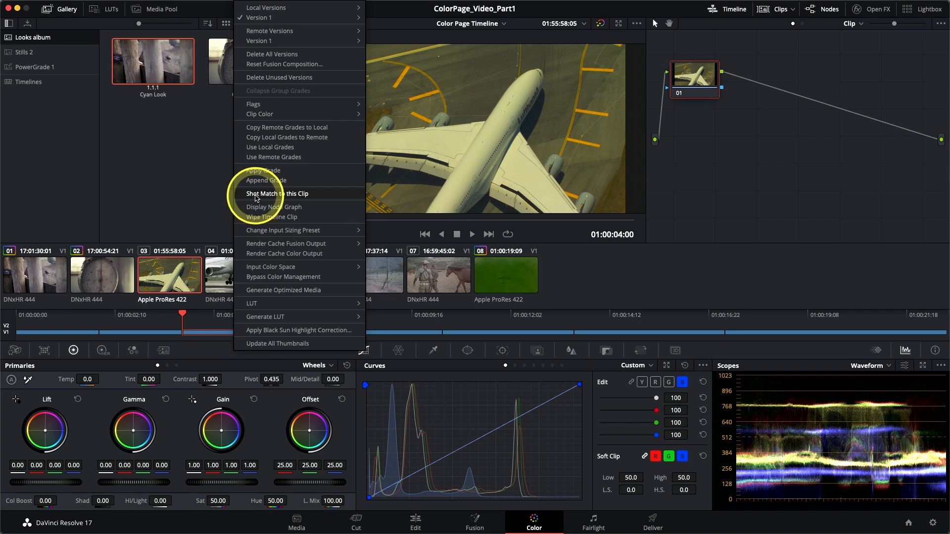
left_click(256, 198)
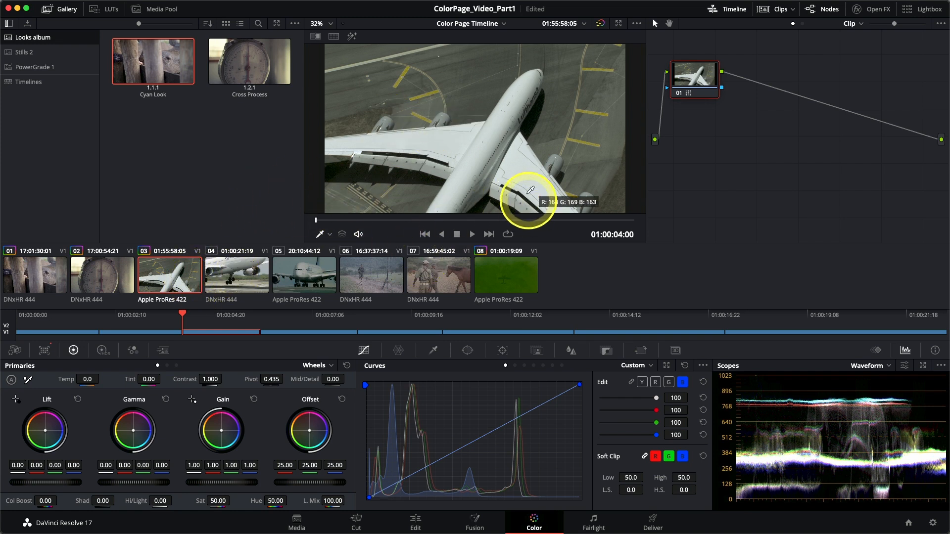
Step: Play across the cut from matched clip 03 into clip 04 and flip between them to compare their color
key("space")
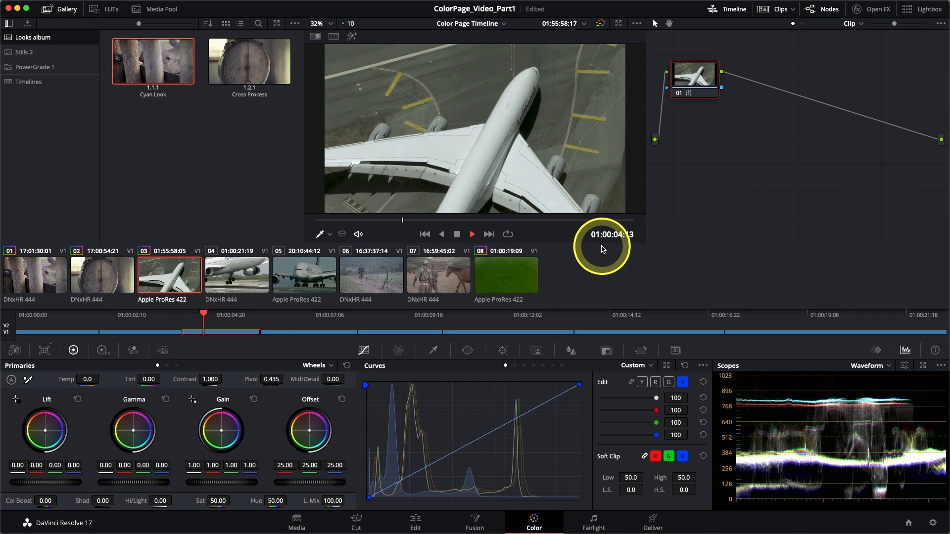
key("space")
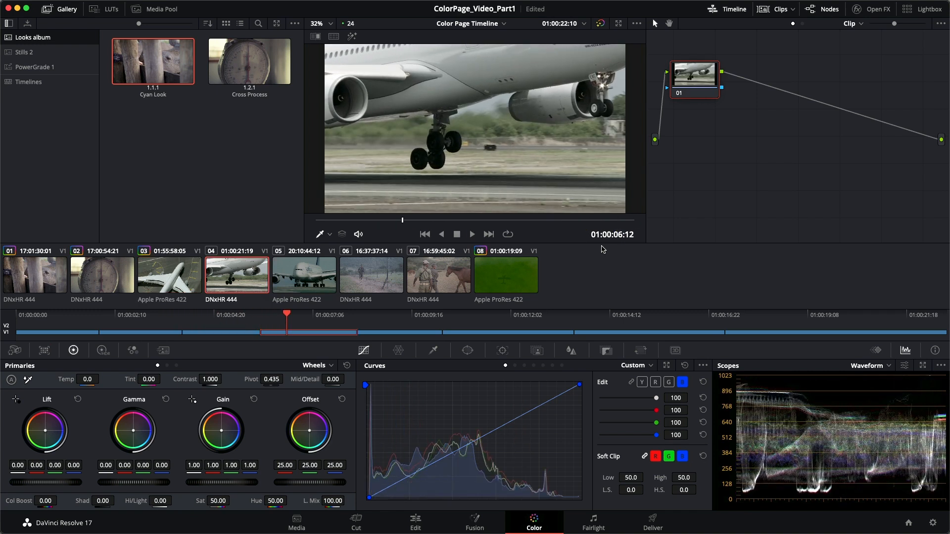
key("Up")
key("space")
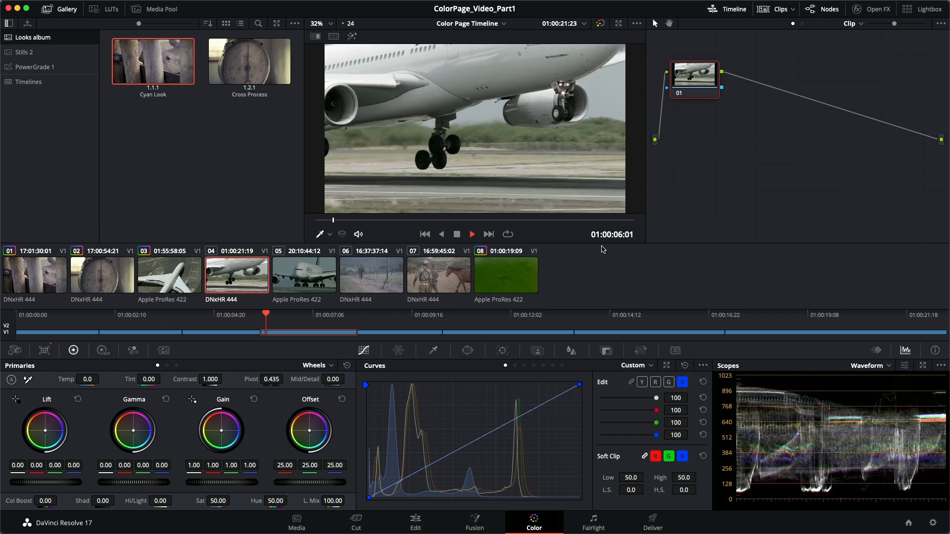
key("space")
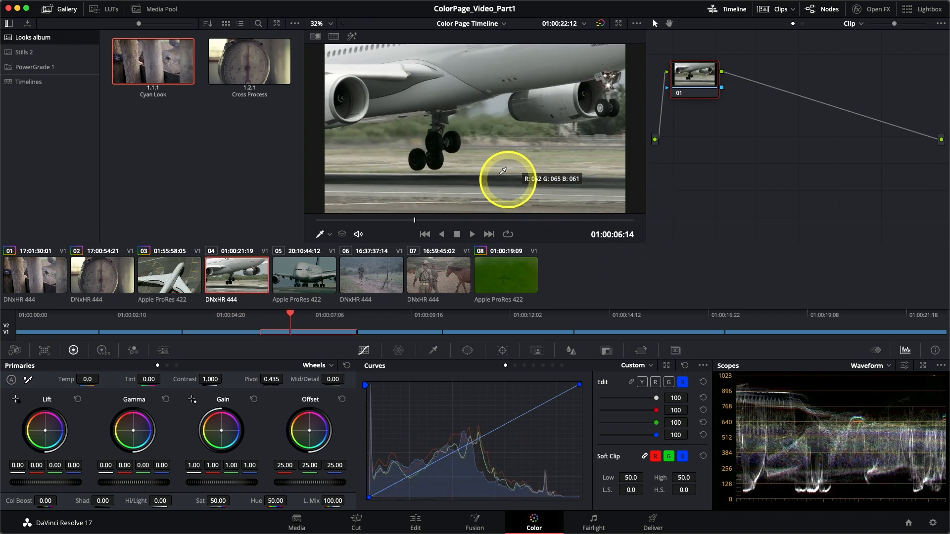
key("Up")
key("Down")
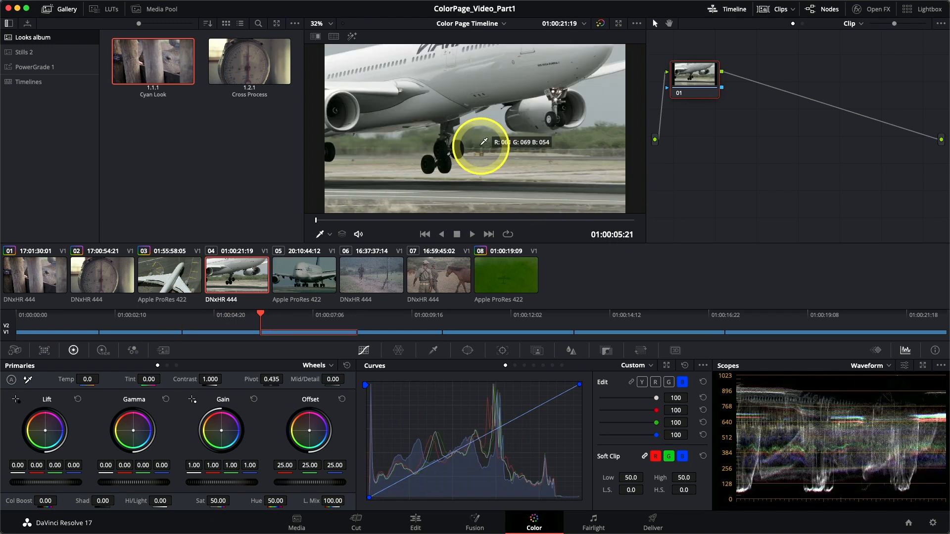
key("Up")
key("Down")
key("Up")
key("Down")
key("Up")
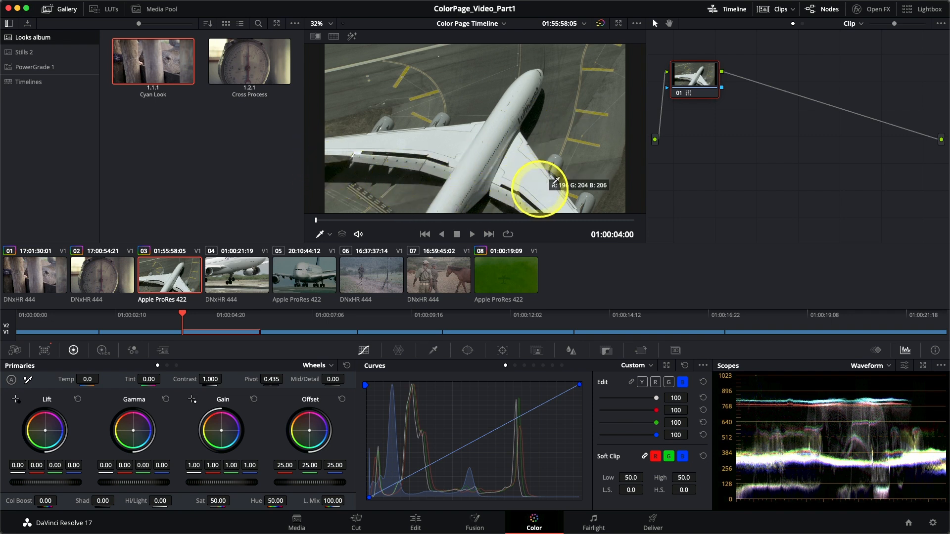
key("Down")
key("Up")
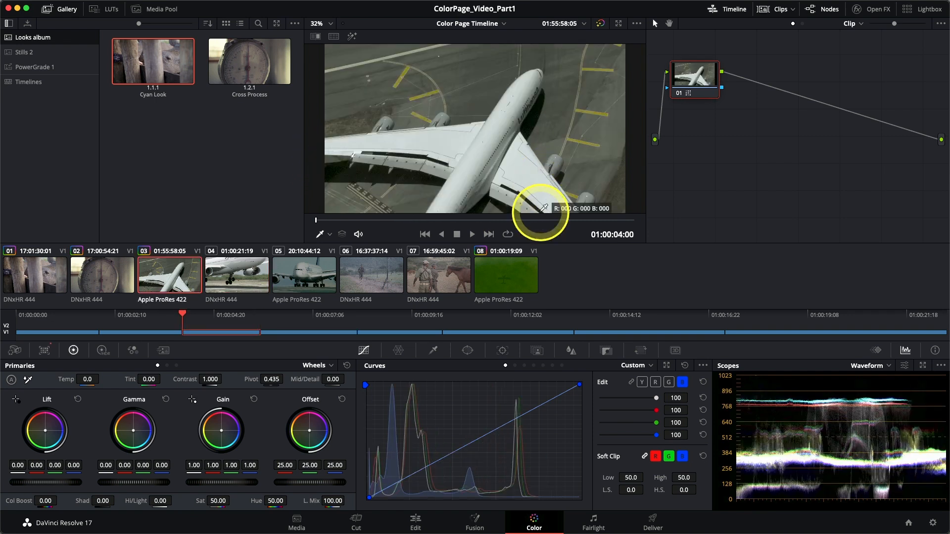
key("space")
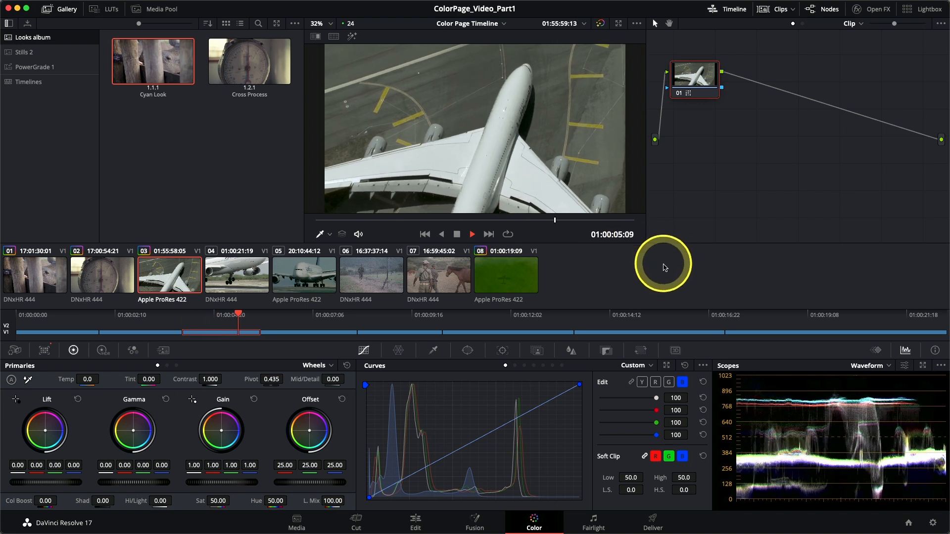
key("space")
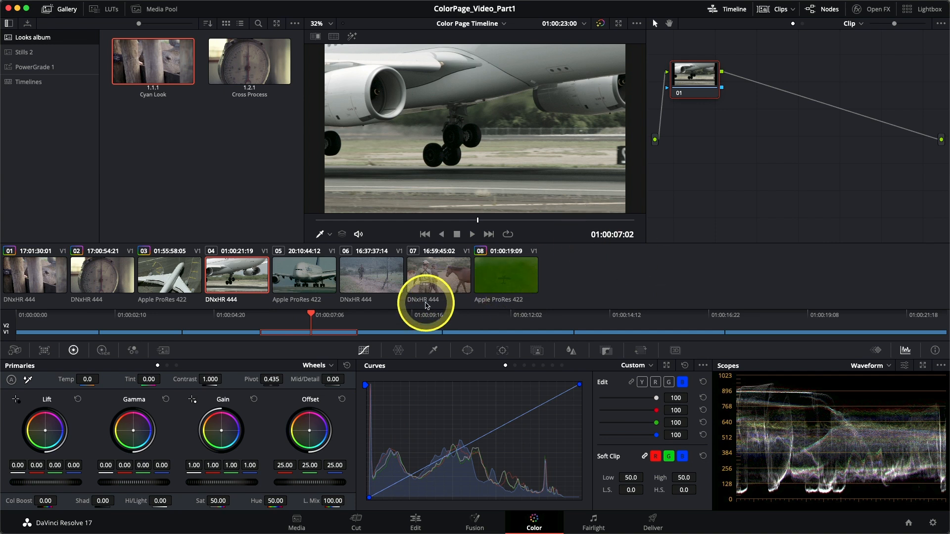
Step: Shot match the bluish airplane clip 05 to clip 04
key("Down")
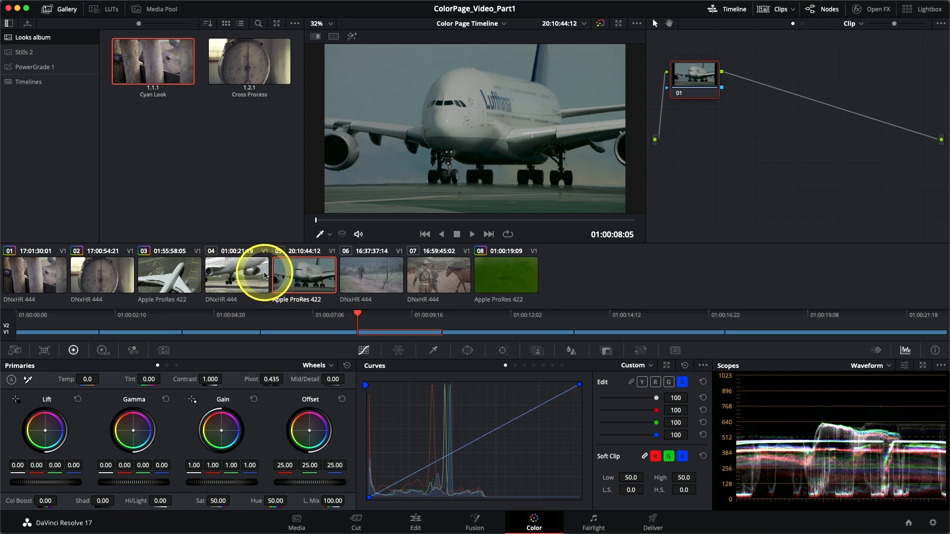
right_click(298, 279)
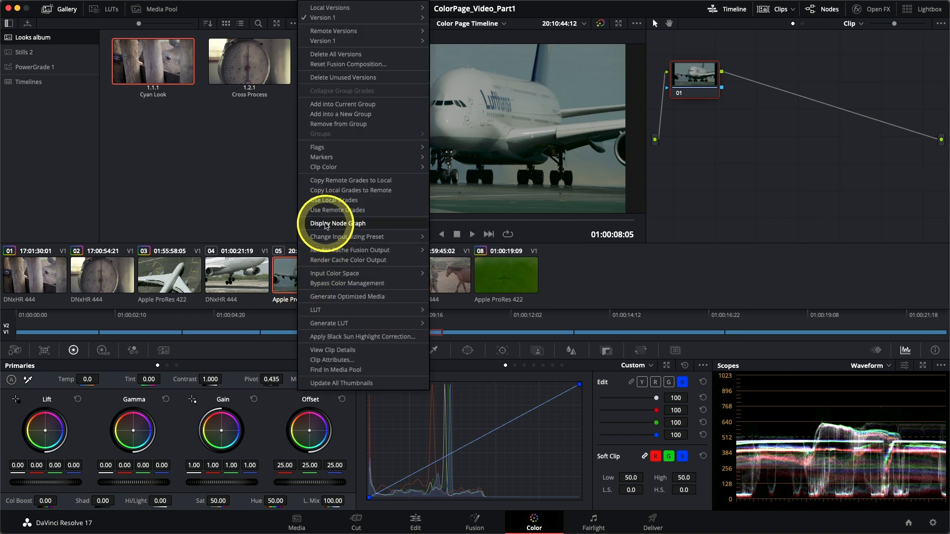
left_click(222, 272)
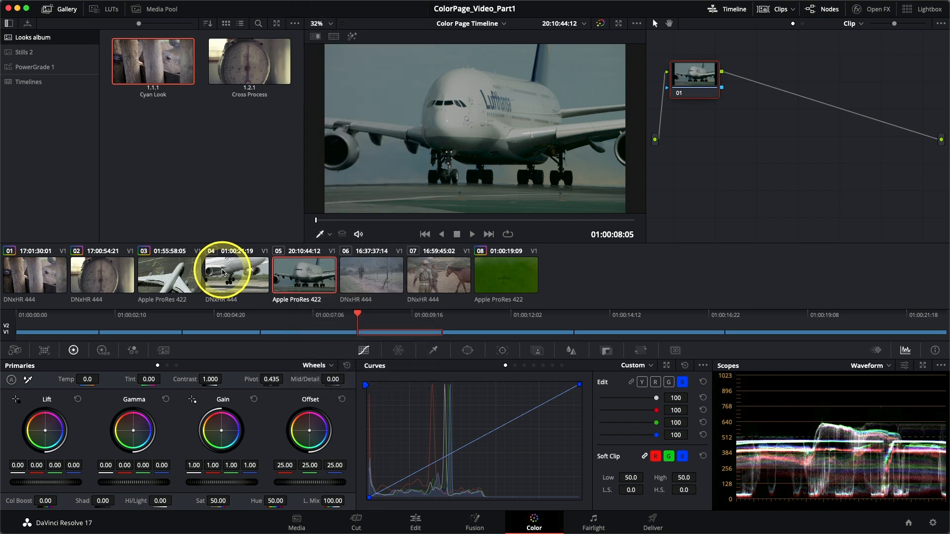
right_click(223, 273)
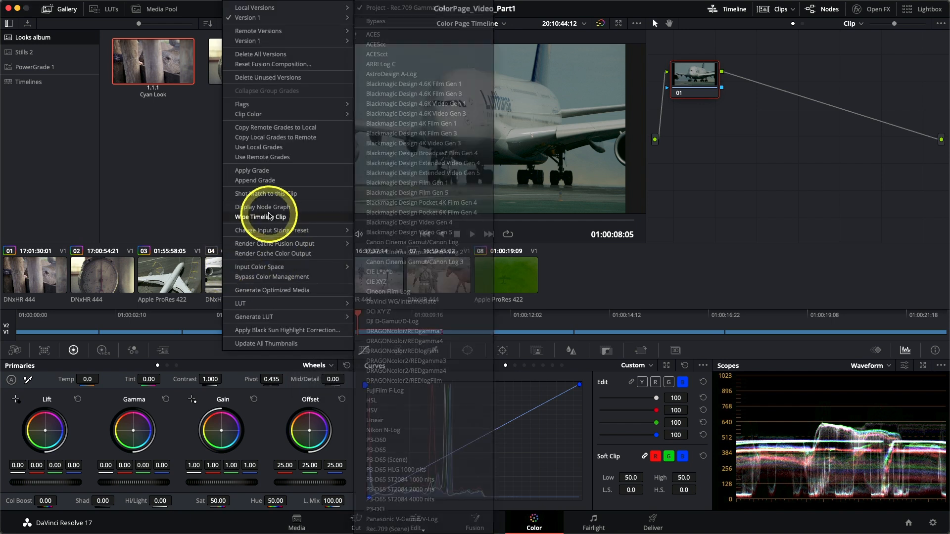
left_click(257, 194)
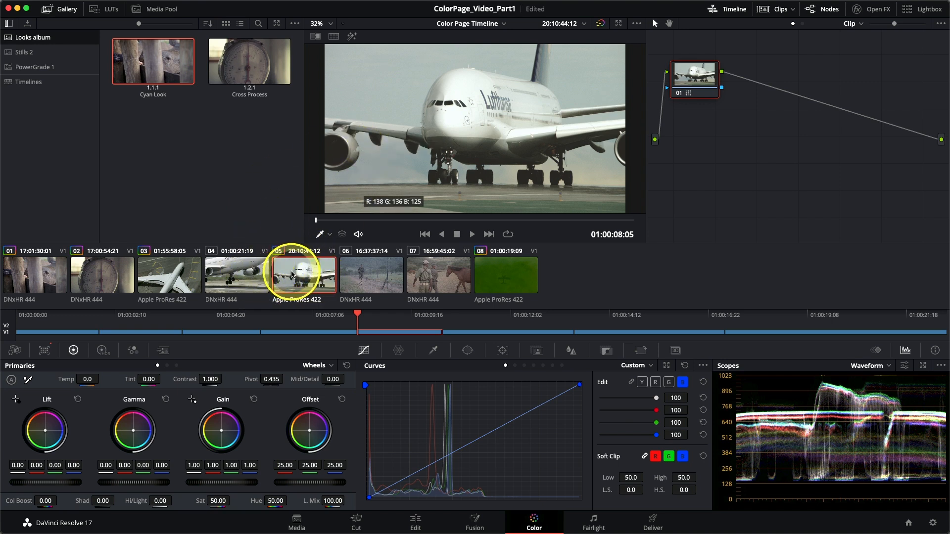
Step: Toggle clip 05's matched node off and on, and flip between clips 04 and 05 to compare their images and waveforms
left_click(678, 94)
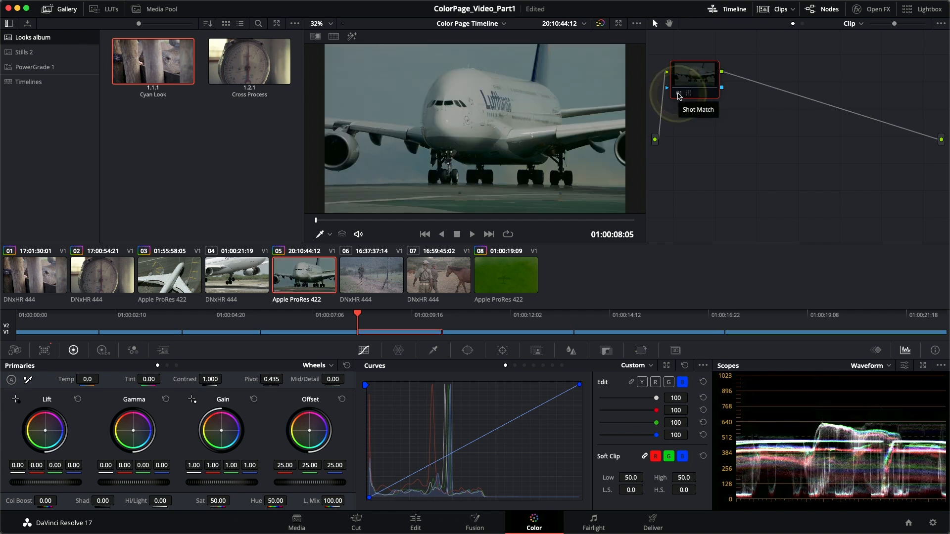
left_click(679, 94)
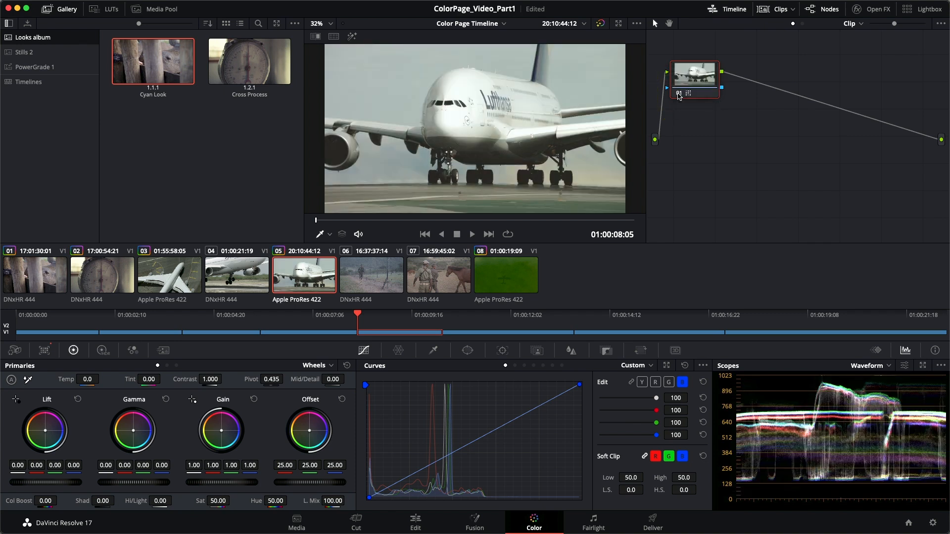
left_click(251, 270)
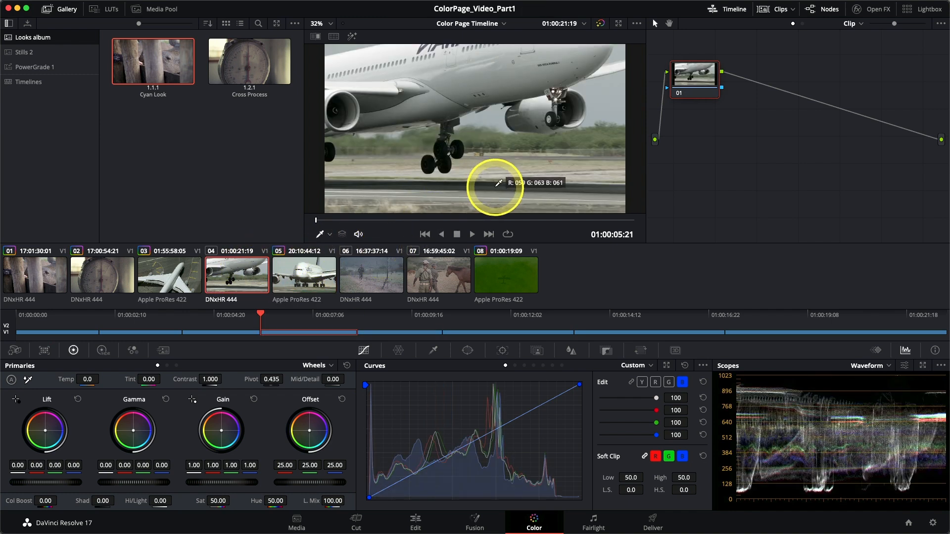
key("Down")
key("Up")
key("Down")
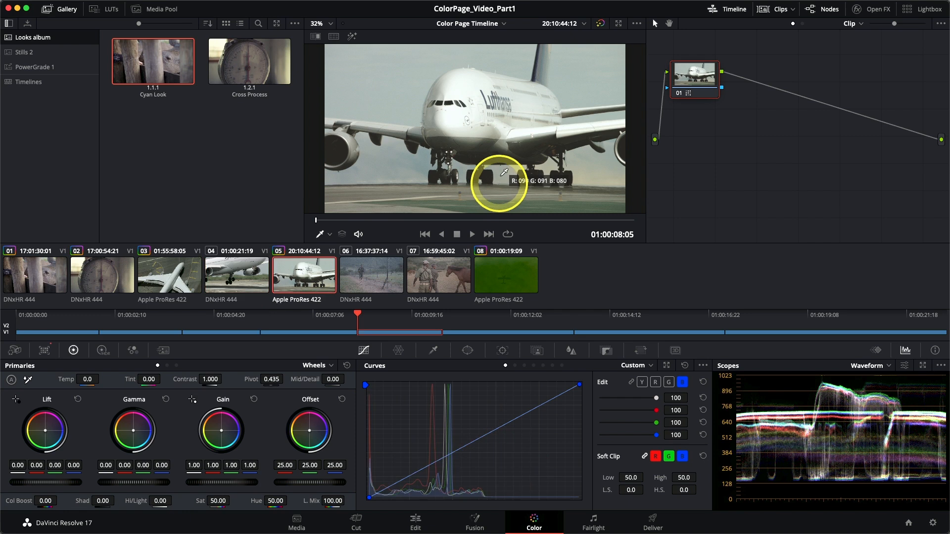
key("Up")
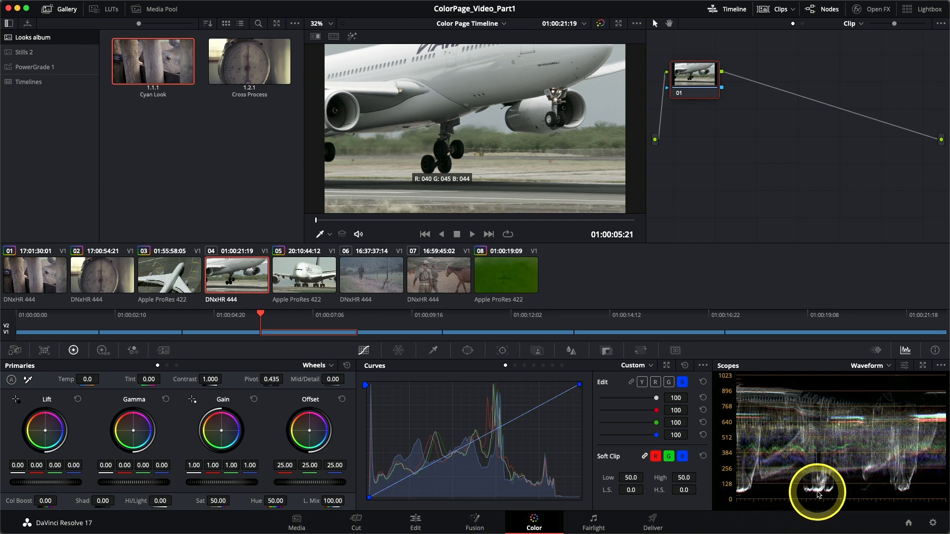
Step: Lower clip 05's master Lift to bring its waveform blacks down to clip 04's level, and return to clip 04 to compare
key("Down")
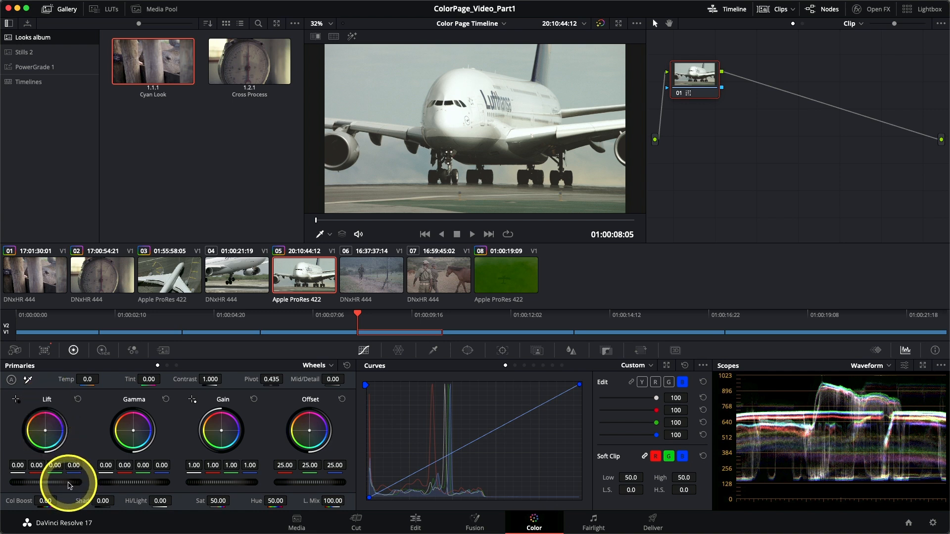
left_click_drag(68, 486, 12, 479)
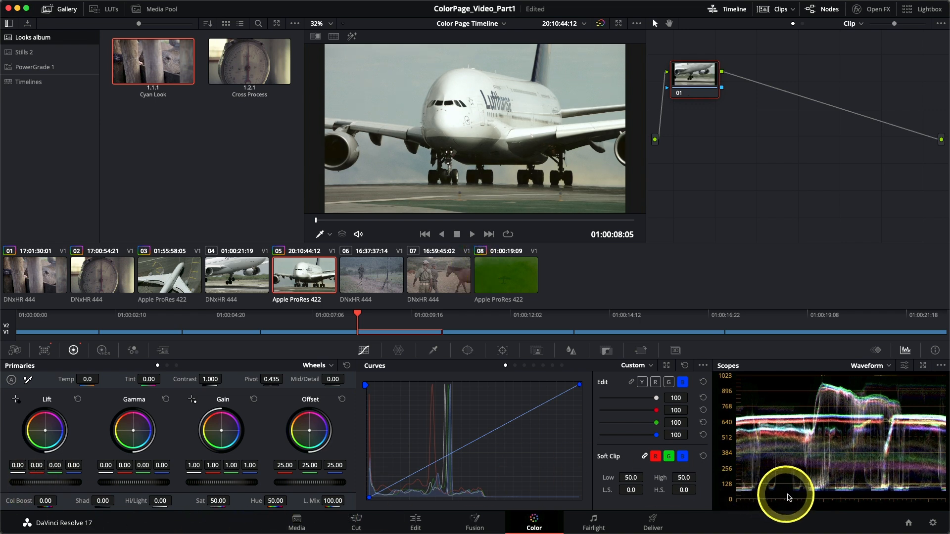
key("Up")
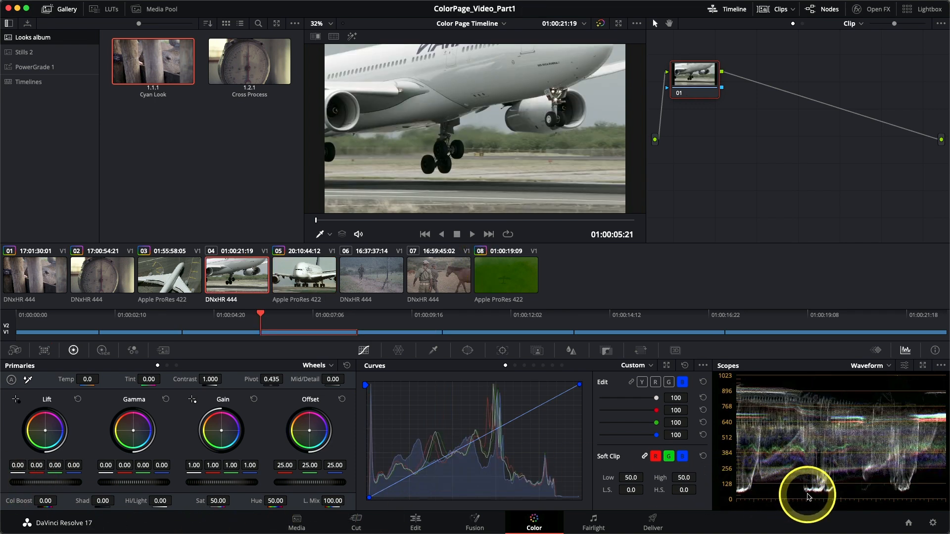
Step: Compare clips 04 and 05 on the waveform and lower clip 05's master gain to 0.99
key("Down")
key("Up")
key("Down")
key("Up")
key("Down")
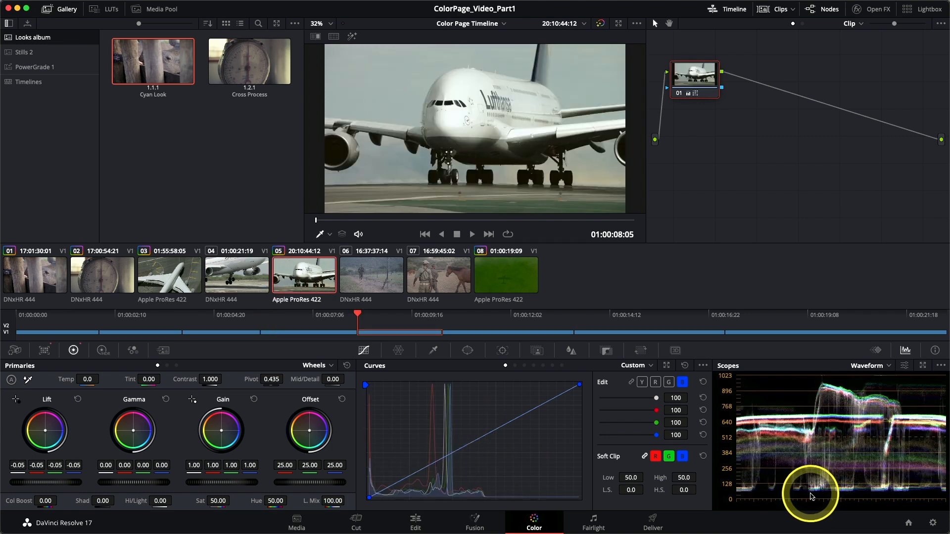
key("Up")
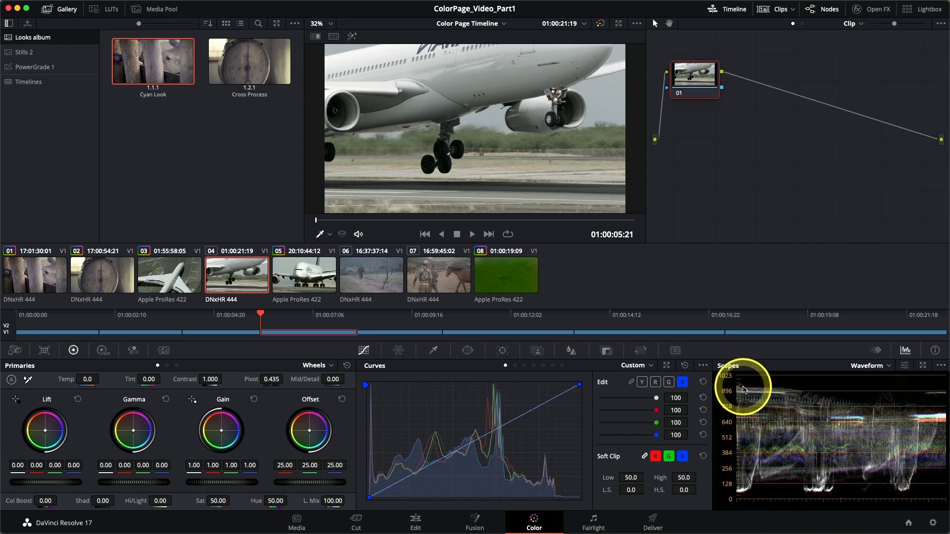
key("Down")
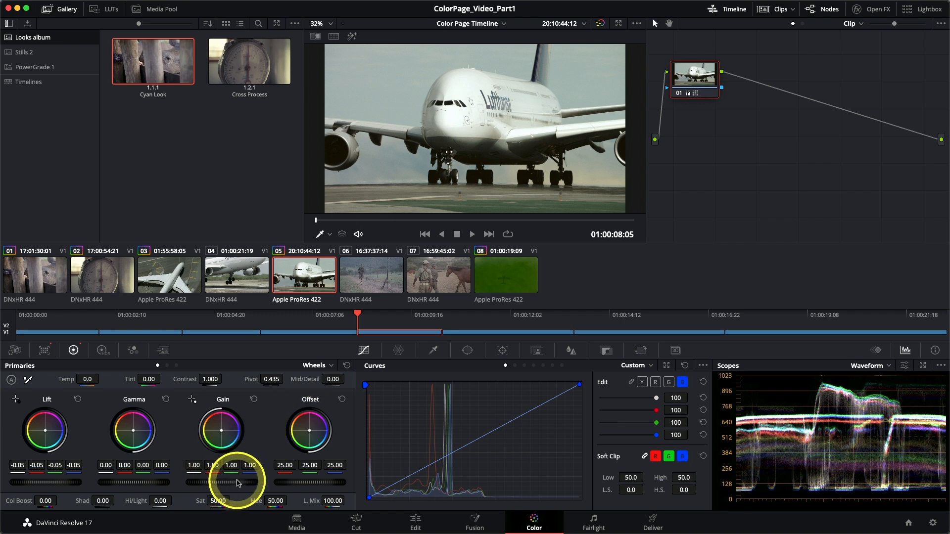
left_click_drag(233, 478, 230, 481)
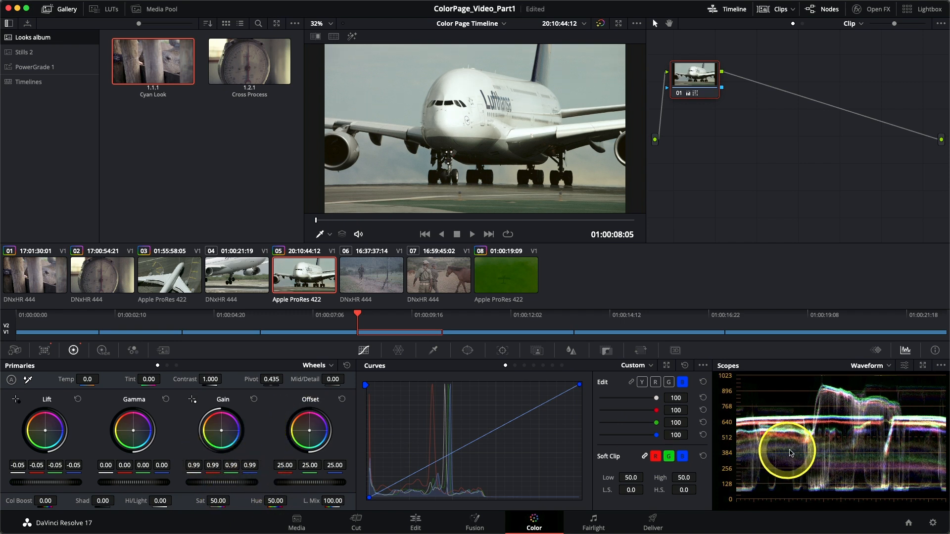
Step: Check clip 05 against clip 04 again and raise clip 05's master gamma to 0.03
key("Up")
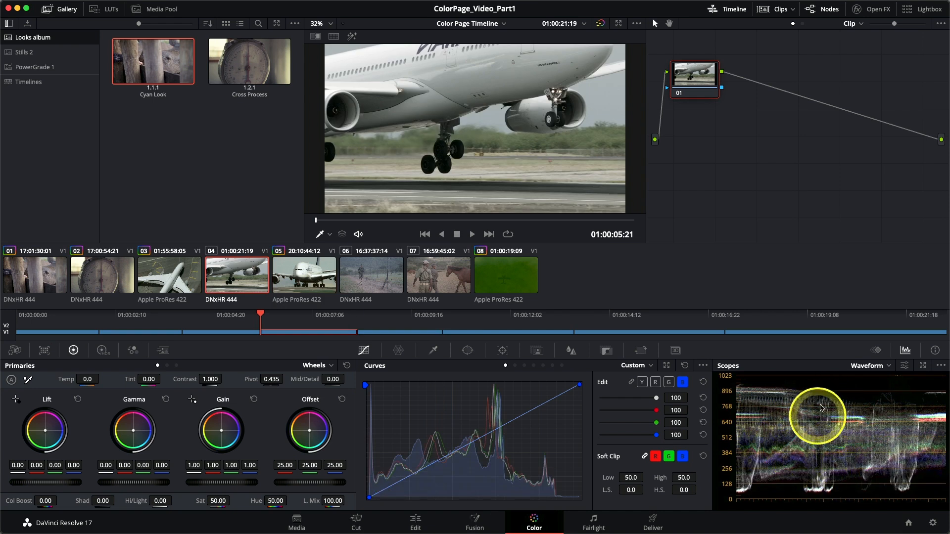
key("Down")
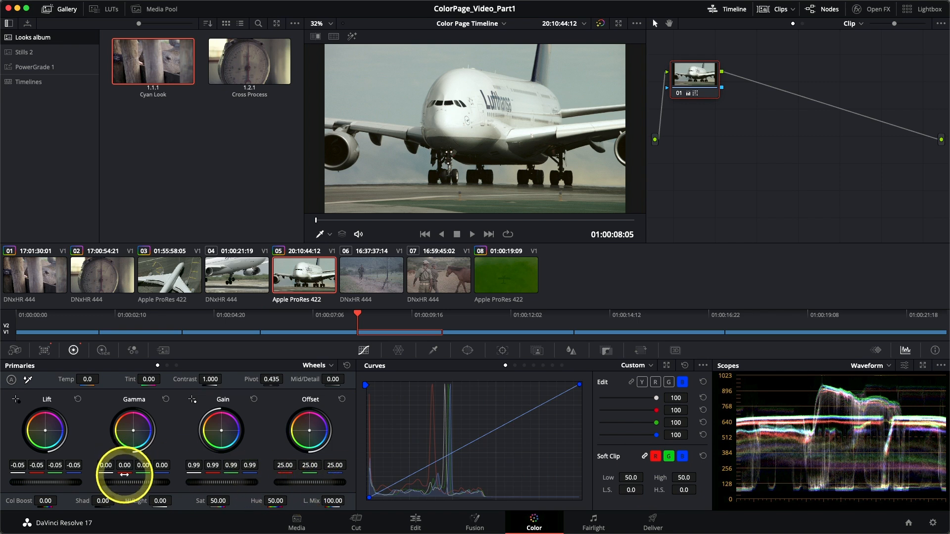
left_click_drag(140, 480, 121, 477)
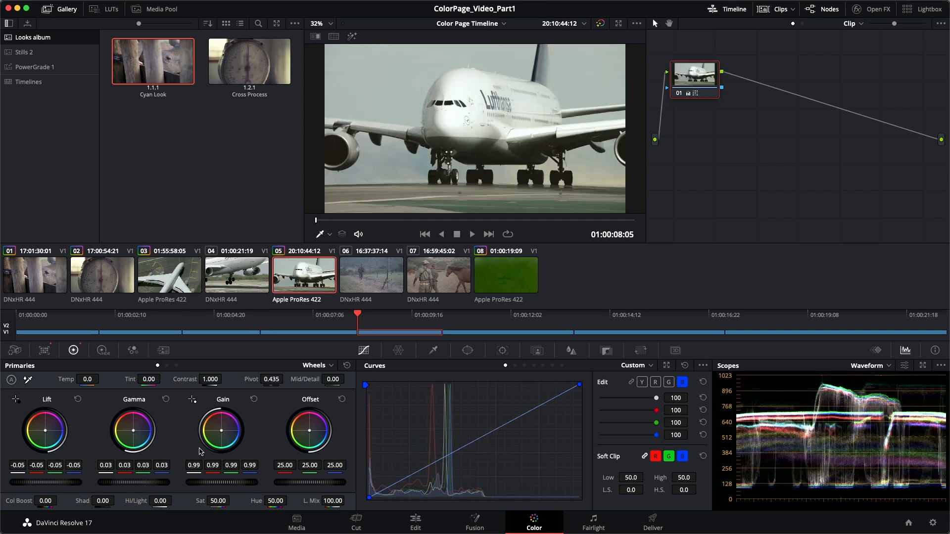
Step: Recheck clip 05 against clip 04, show the primaries as bars and set clip 05's blue lift to -0.04
key("Up")
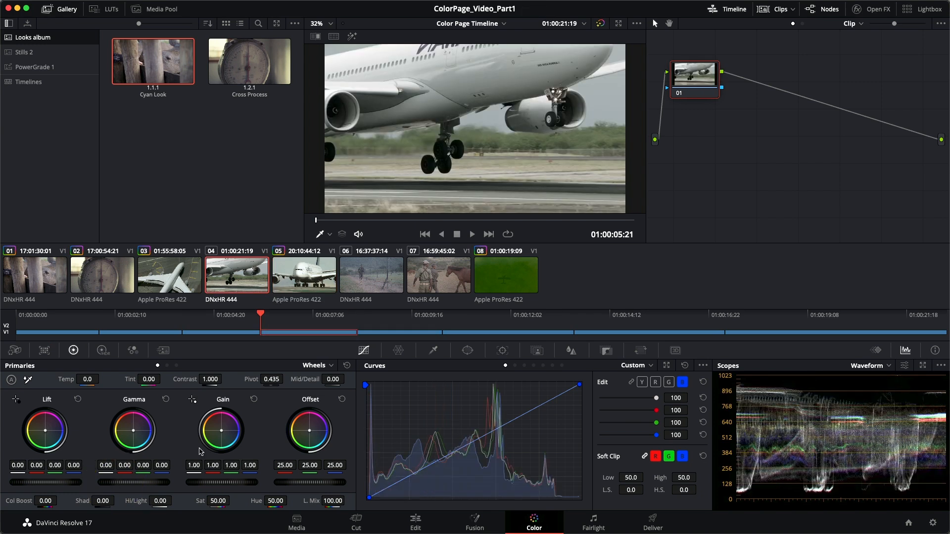
key("Down")
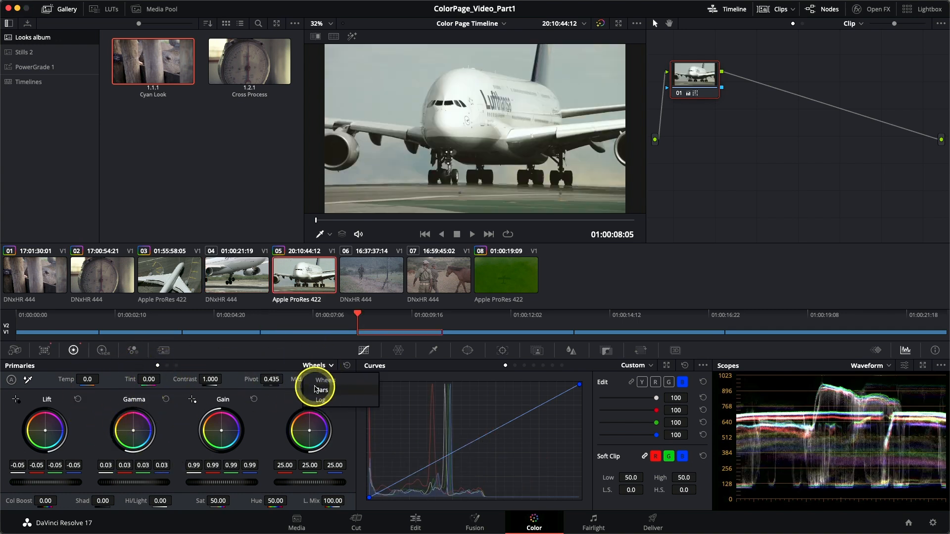
left_click(321, 390)
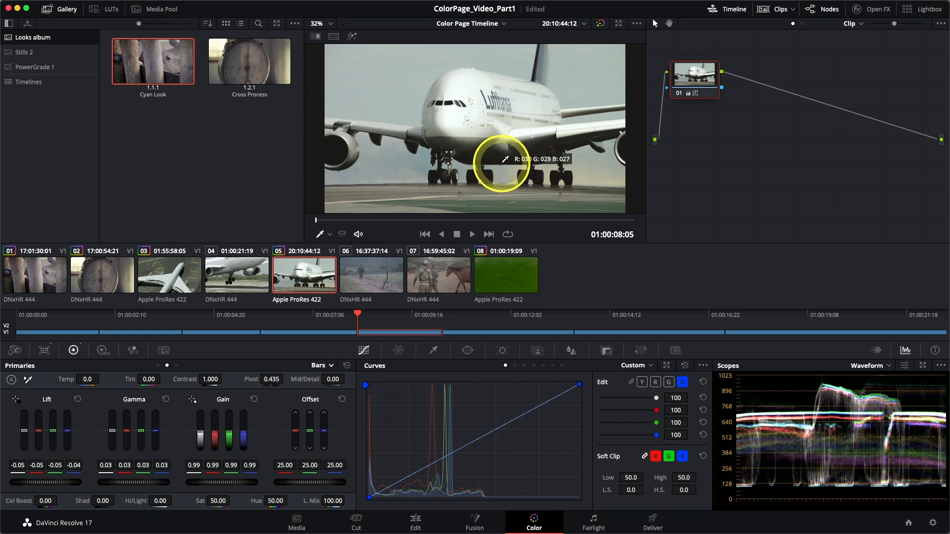
Step: Bypass and restore clip 05's grade to judge it, and compare the graded clip with clip 04
key("super+d")
key("super+d")
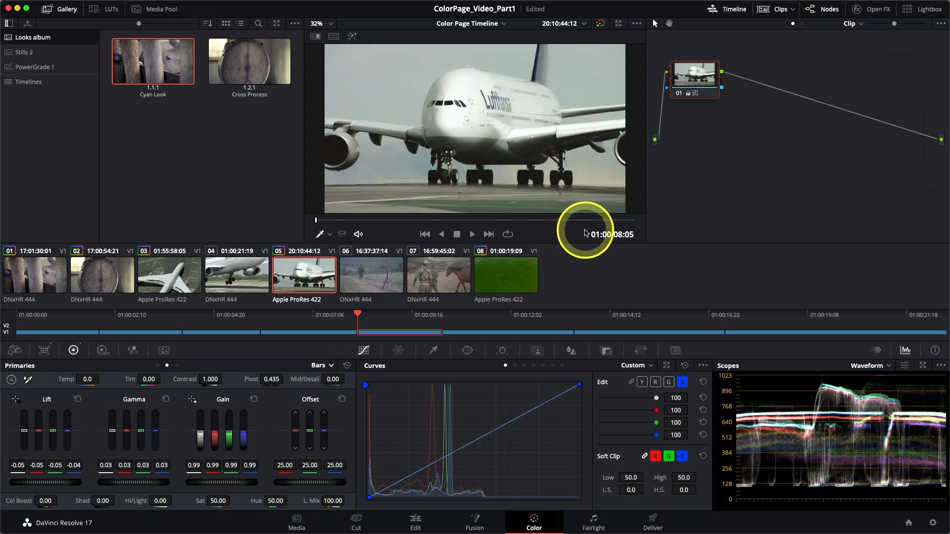
key("Up")
key("Down")
key("Up")
key("Up")
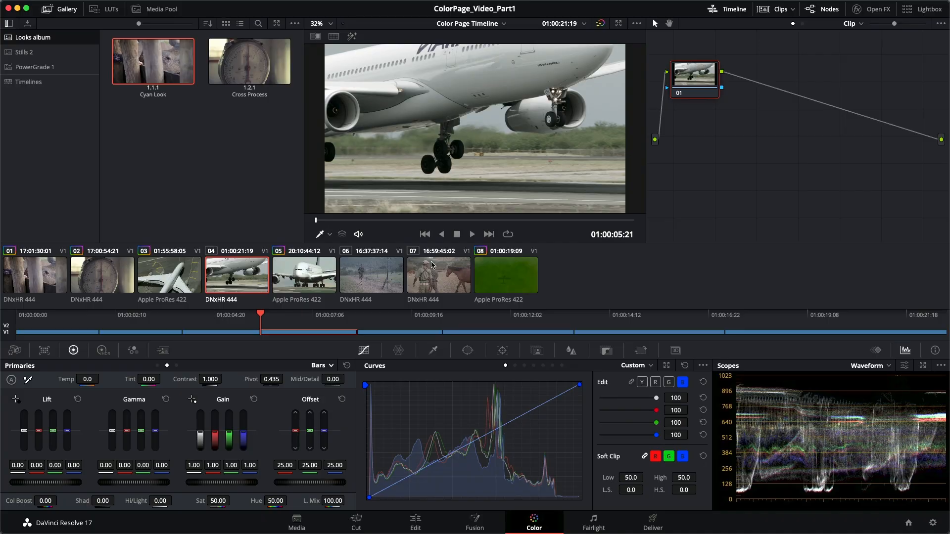
Step: Switch between clips 06 and 07 to compare their color balance and waveforms, with a brief look back at clip 05
left_click(389, 272)
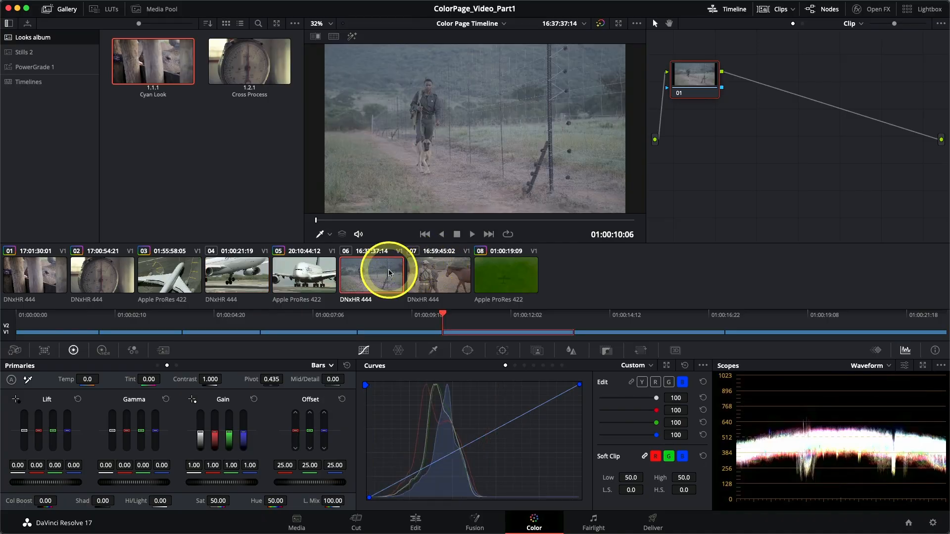
left_click(432, 292)
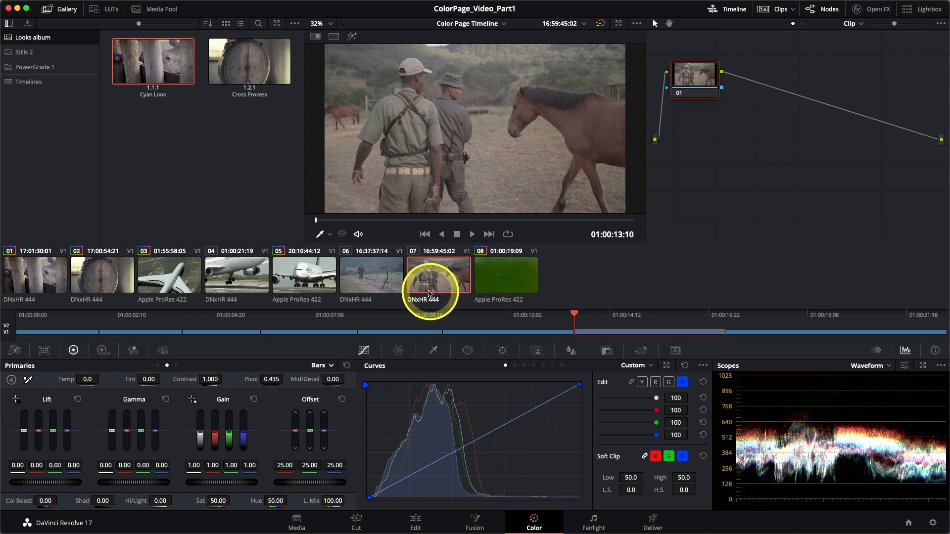
left_click(383, 270)
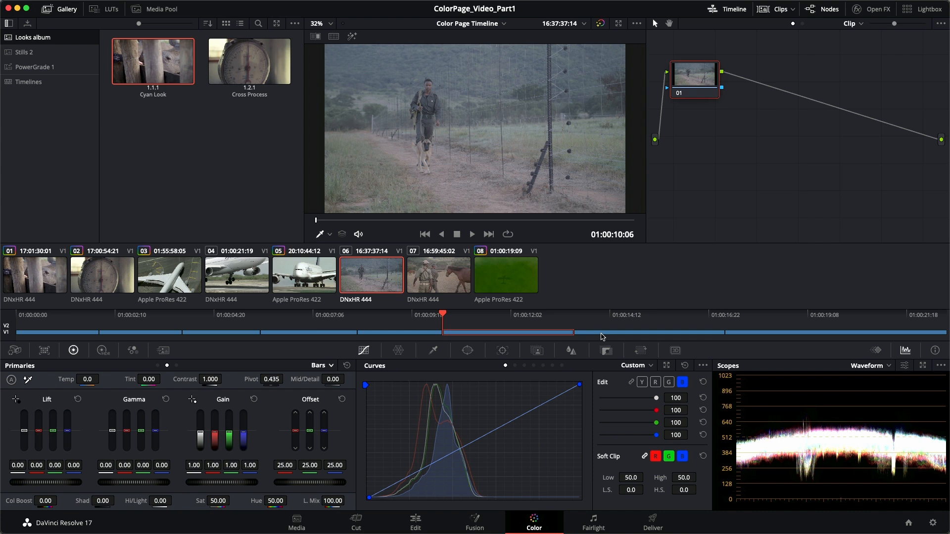
key("Down")
key("Up")
key("Up")
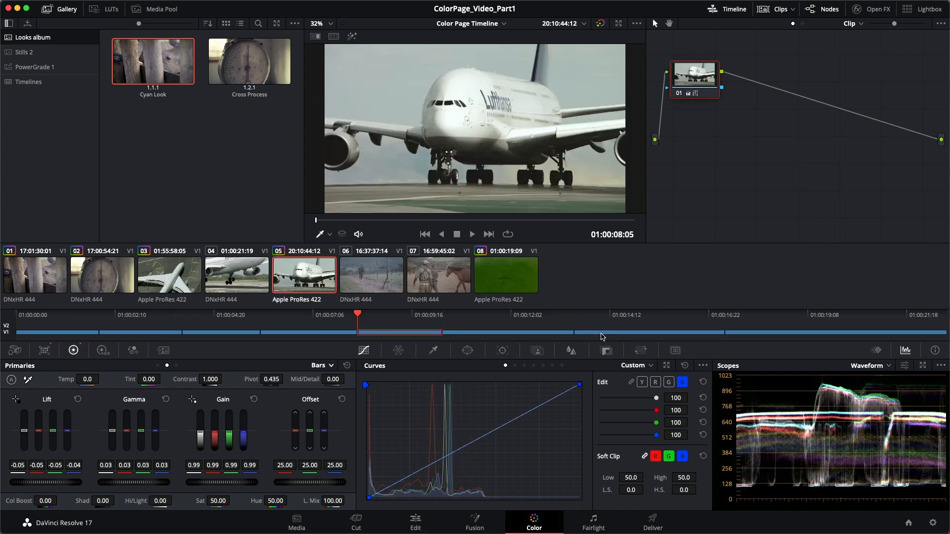
key("Down")
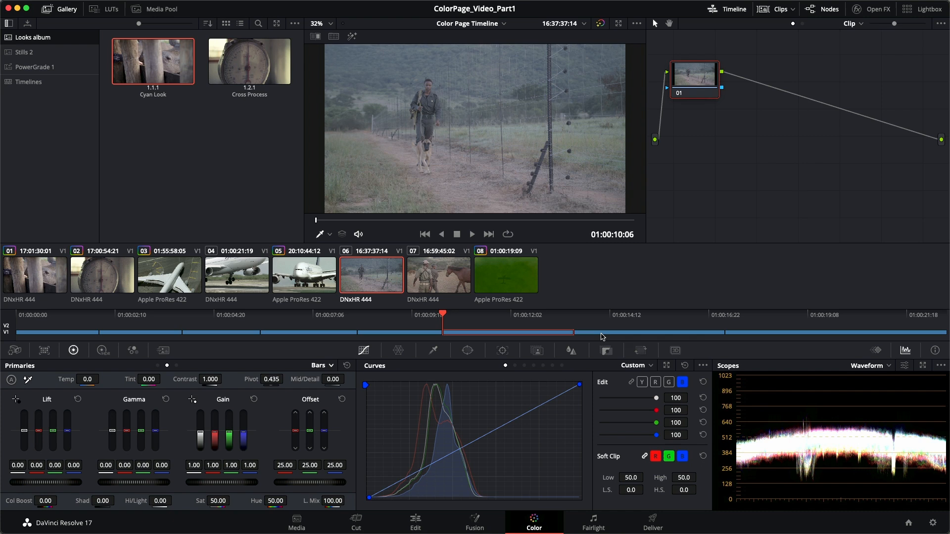
key("Down")
key("Up")
key("Down")
key("Up")
key("Down")
key("Up")
key("Down")
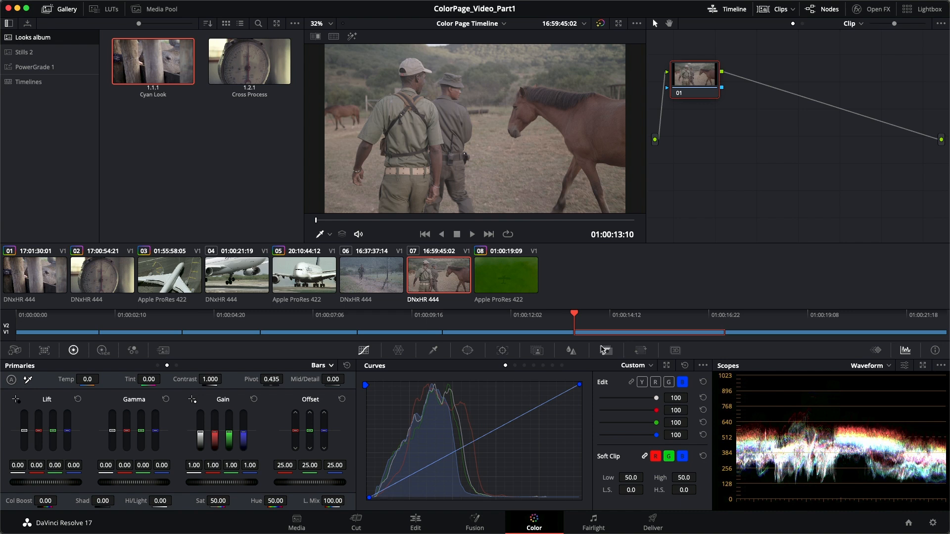
key("Up")
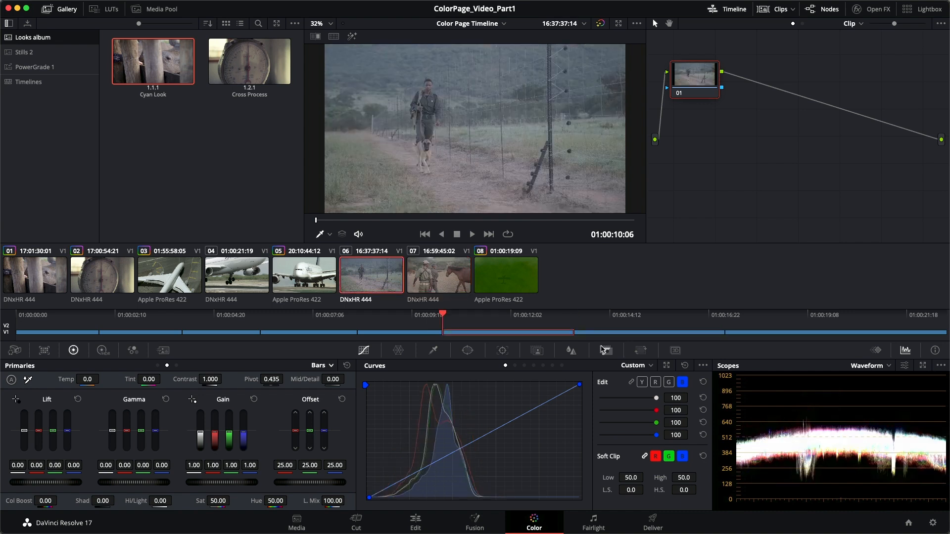
key("Down")
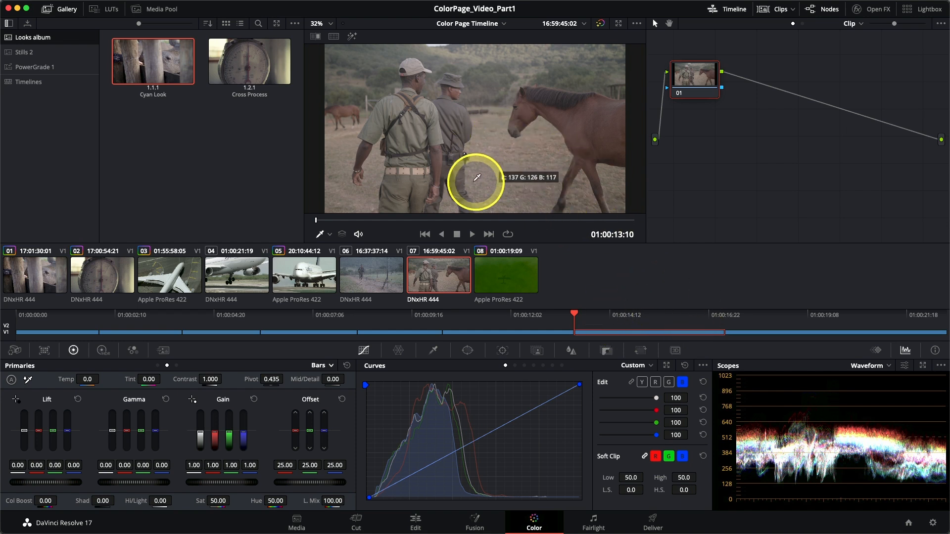
Step: Grab a still of clip 07 into the Stills 2 album and label it Reference
left_click(30, 52)
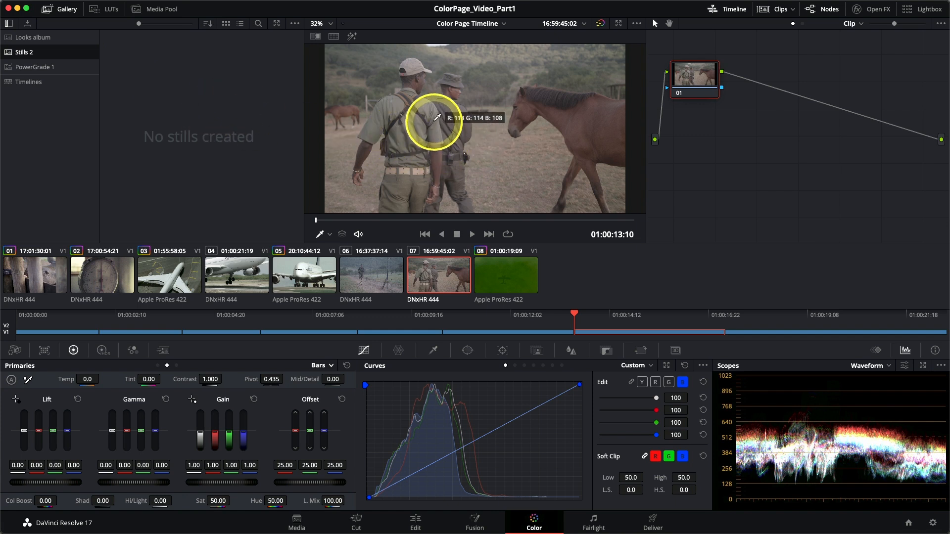
right_click(470, 134)
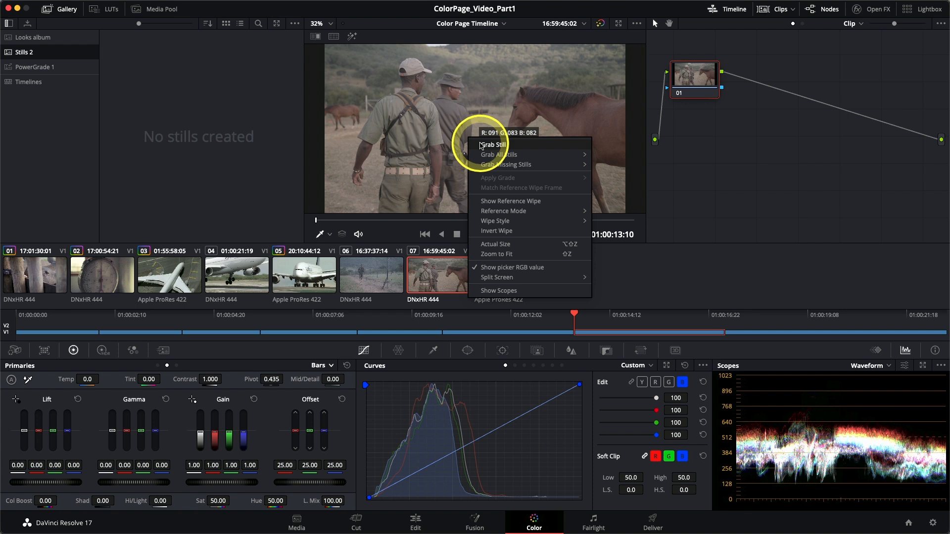
left_click(481, 145)
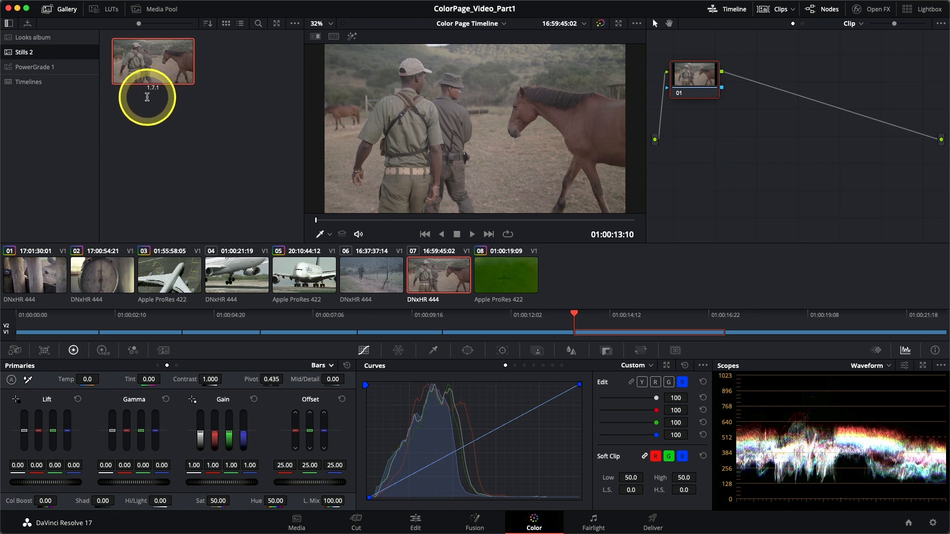
type("eference")
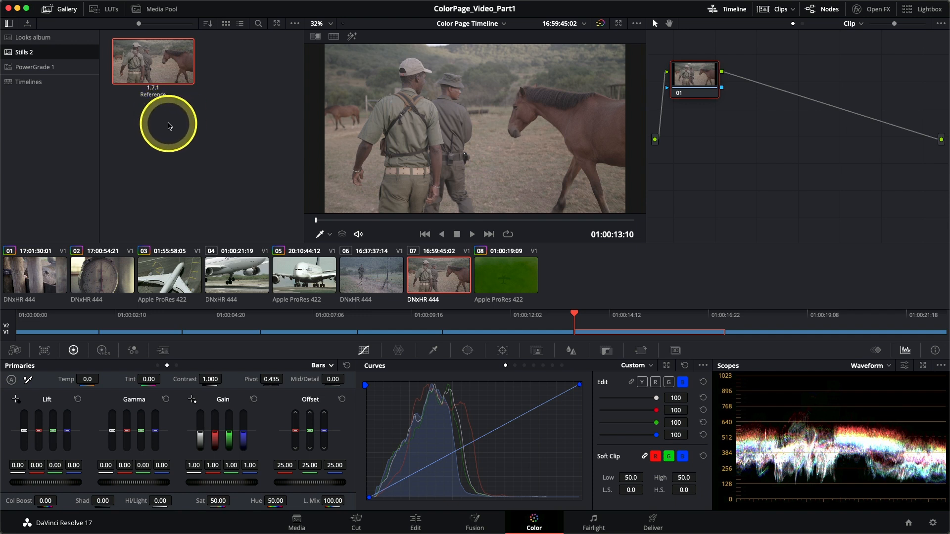
Step: Wipe the Reference still against clip 06 in the viewer, placing the split slightly right of the image center
left_click(361, 275)
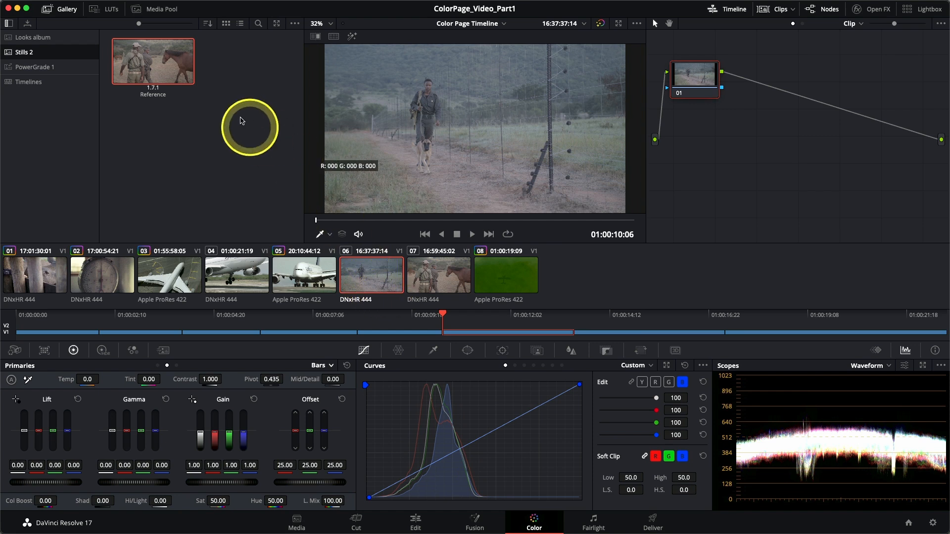
double_click(152, 58)
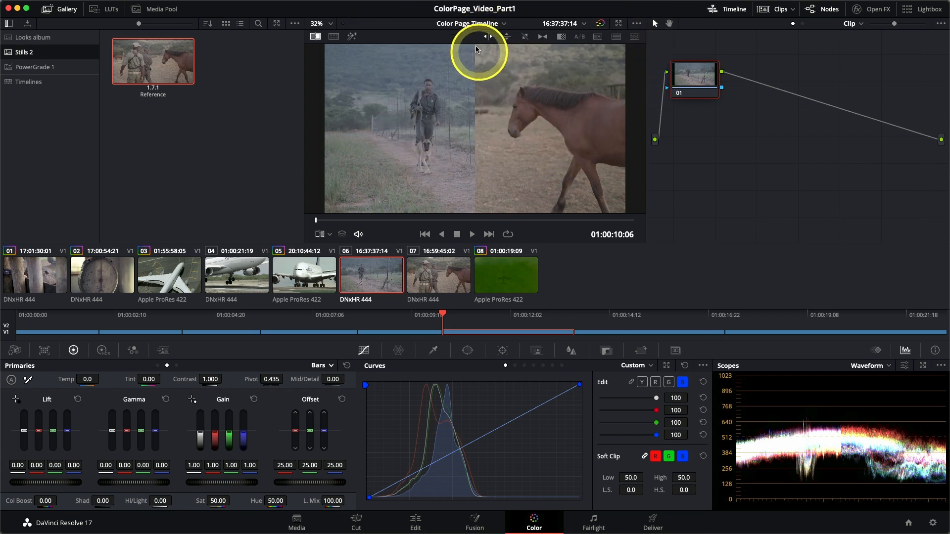
mouse_move(476, 108)
left_mouse_down()
mouse_move(417, 97)
mouse_move(559, 100)
mouse_move(483, 96)
left_mouse_up()
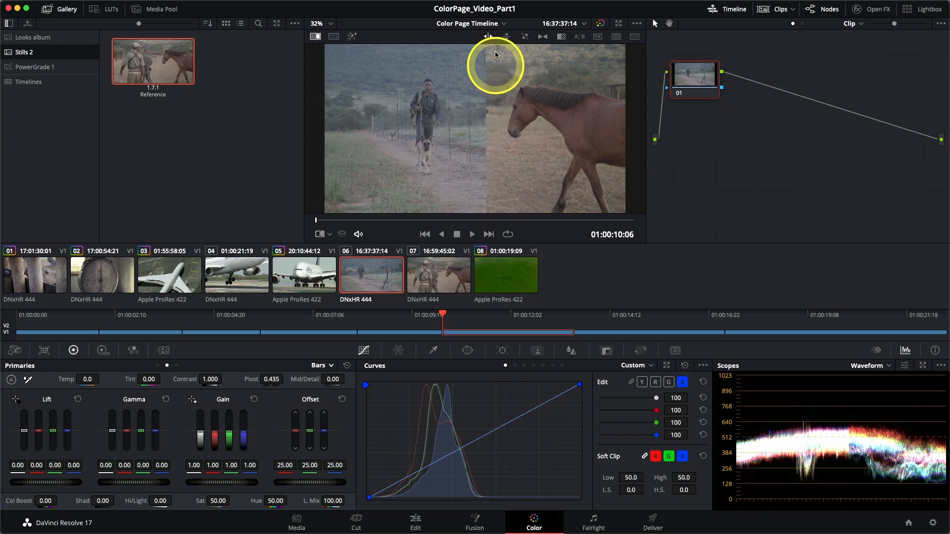
Step: Preview the top-and-bottom, diagonal, box and striped reference wipe styles, and return to the side-by-side split
left_click(505, 37)
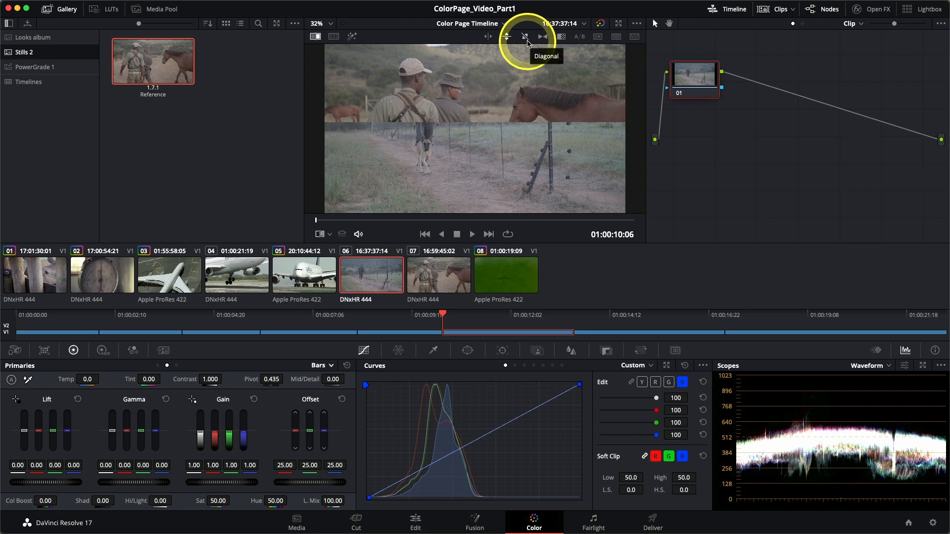
left_click(527, 40)
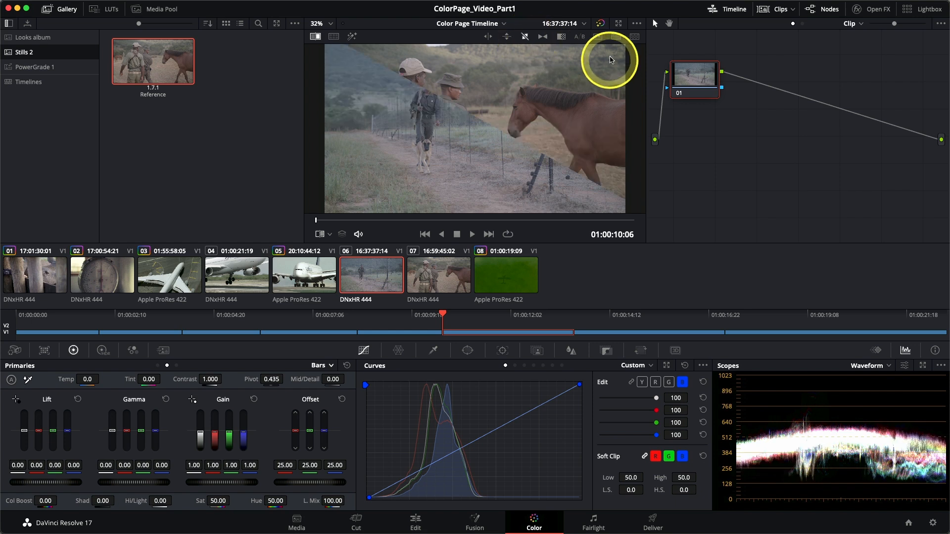
left_click(616, 38)
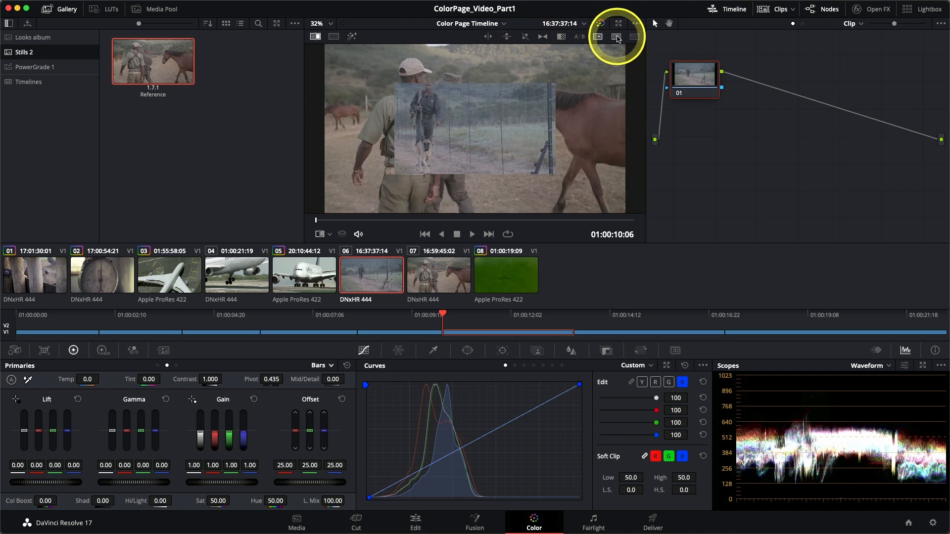
left_click(617, 38)
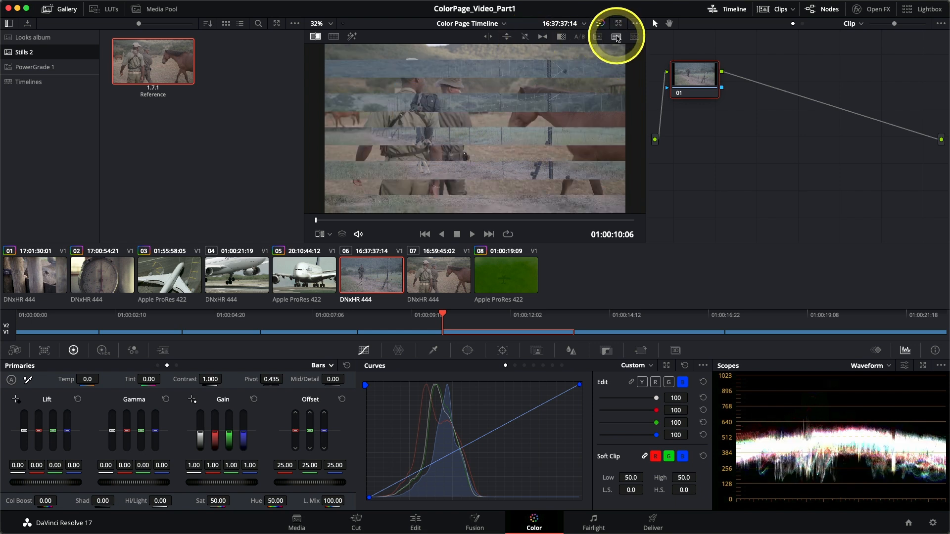
left_click(489, 37)
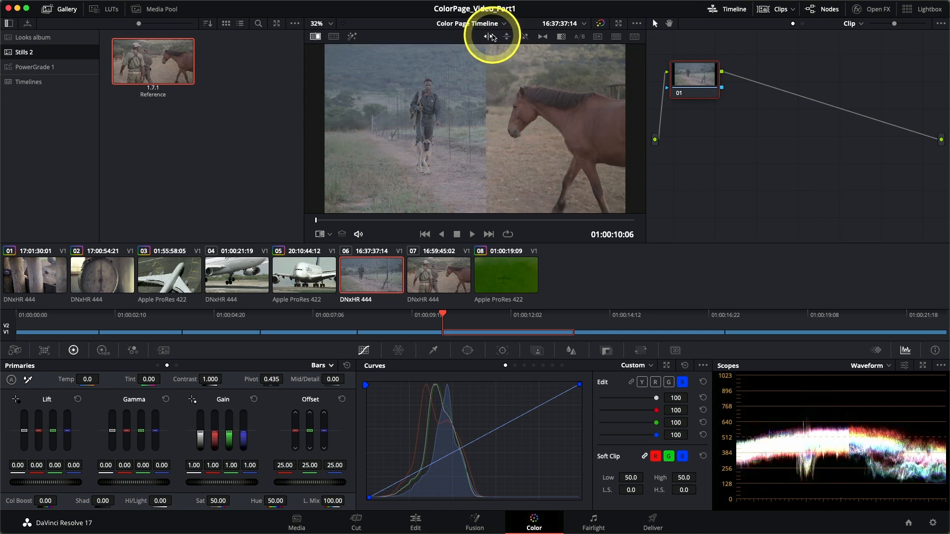
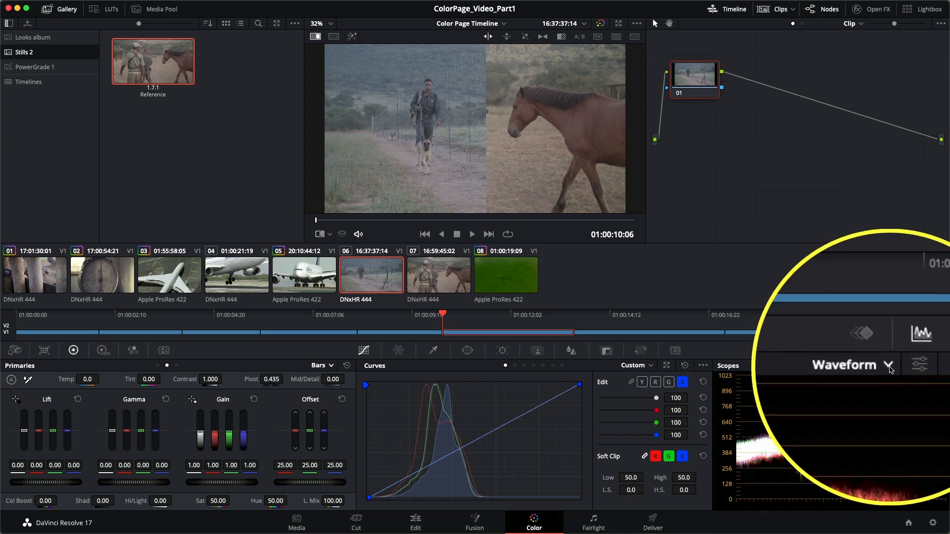
Step: Change the scope display to Parade and select clip 02
left_click(889, 370)
left_click(879, 385)
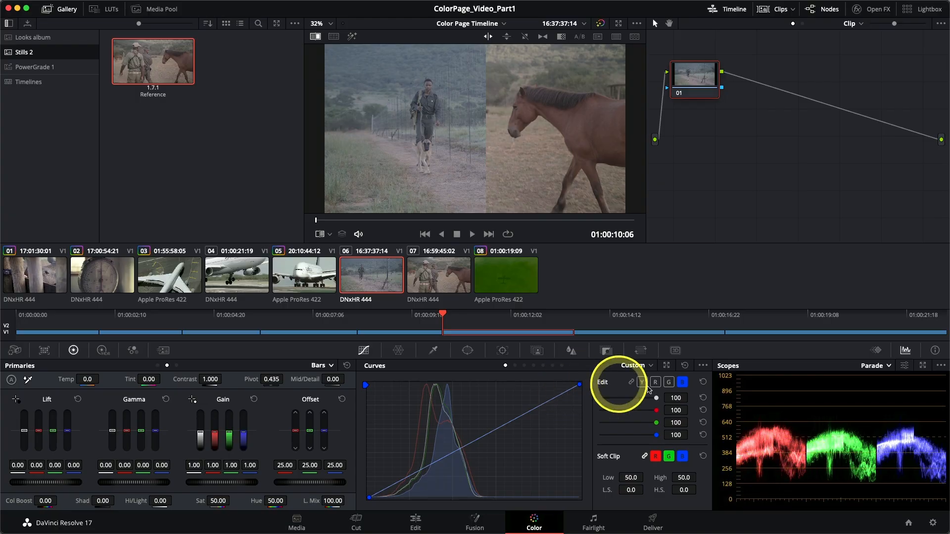
left_click(105, 276)
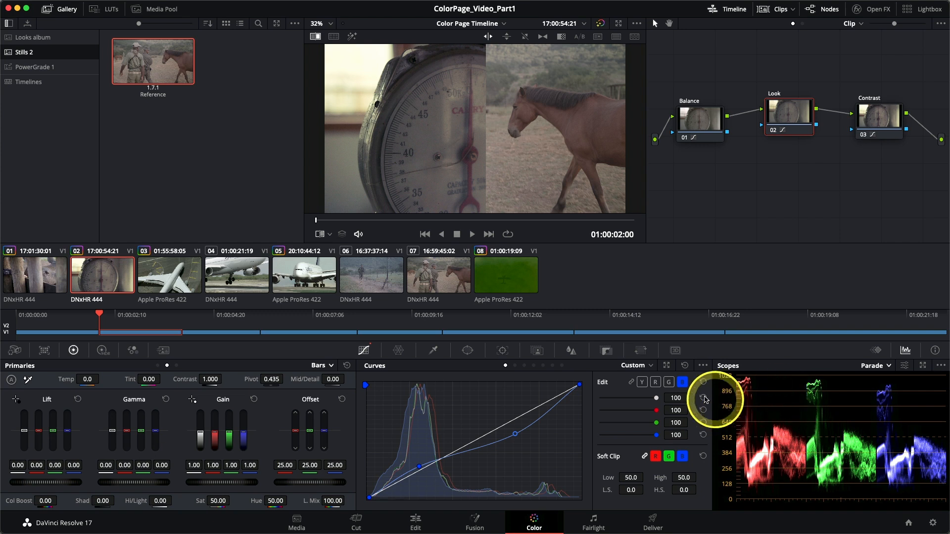
Step: Shift the reference wipe split on clip 06 to the image center and label the clip's node Match
left_click(366, 269)
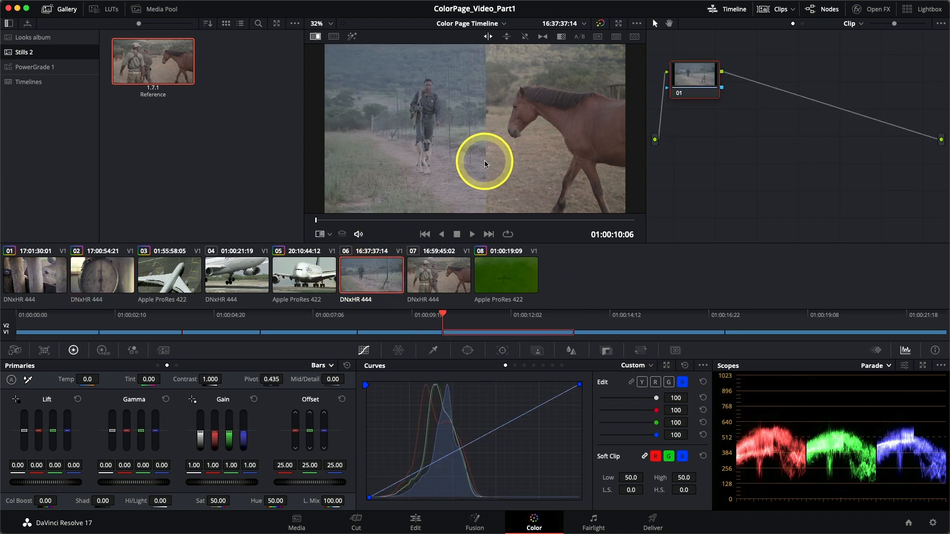
mouse_move(486, 157)
left_mouse_down()
mouse_move(440, 161)
mouse_move(520, 163)
mouse_move(439, 155)
mouse_move(531, 153)
mouse_move(446, 151)
mouse_move(471, 148)
left_mouse_up()
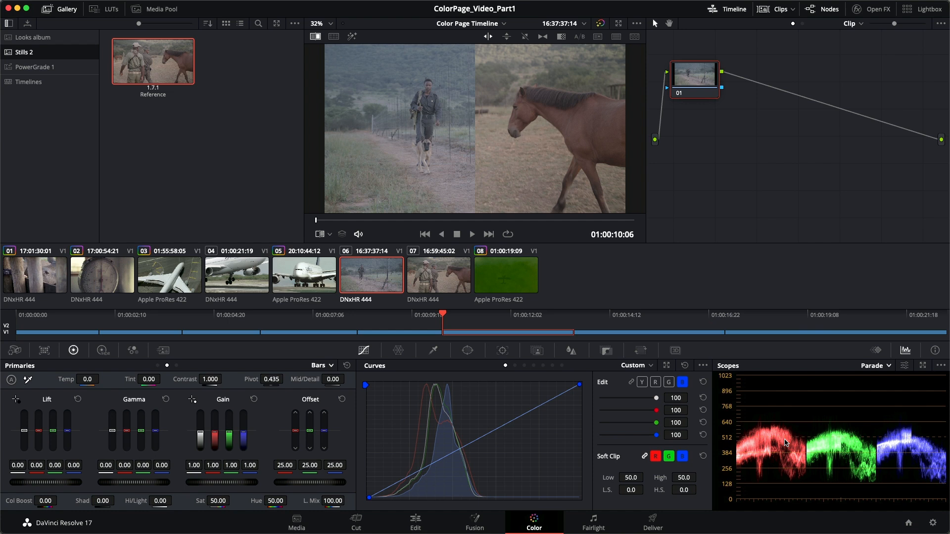
left_click_drag(691, 75, 699, 121)
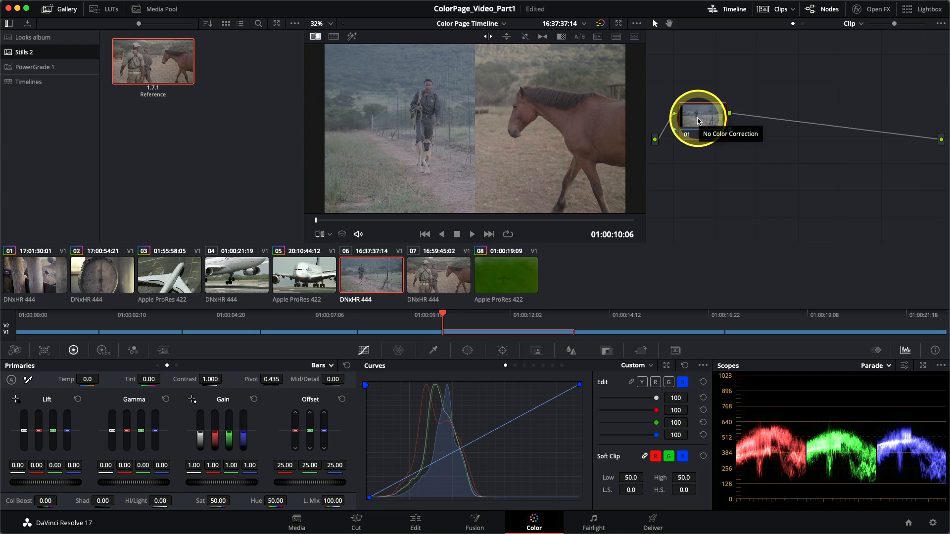
right_click(704, 128)
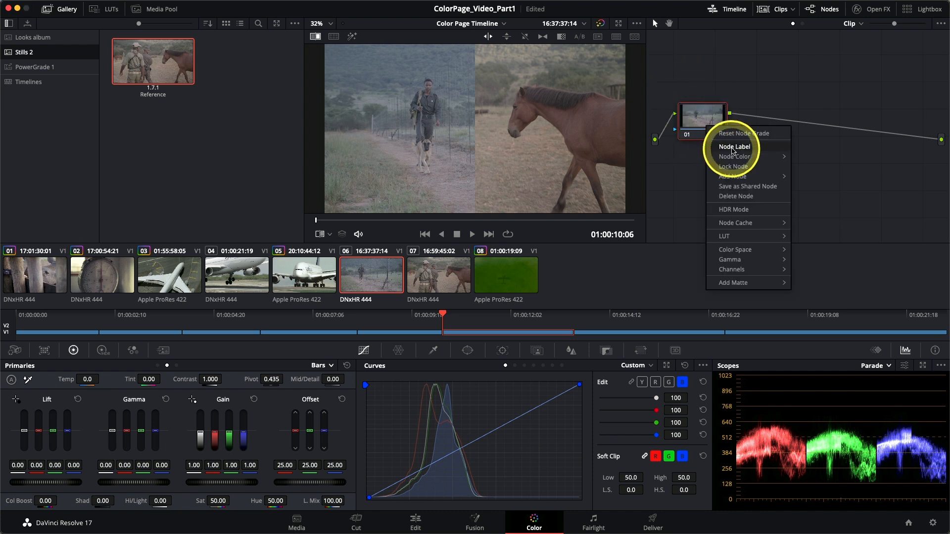
left_click(734, 147)
type("Matach")
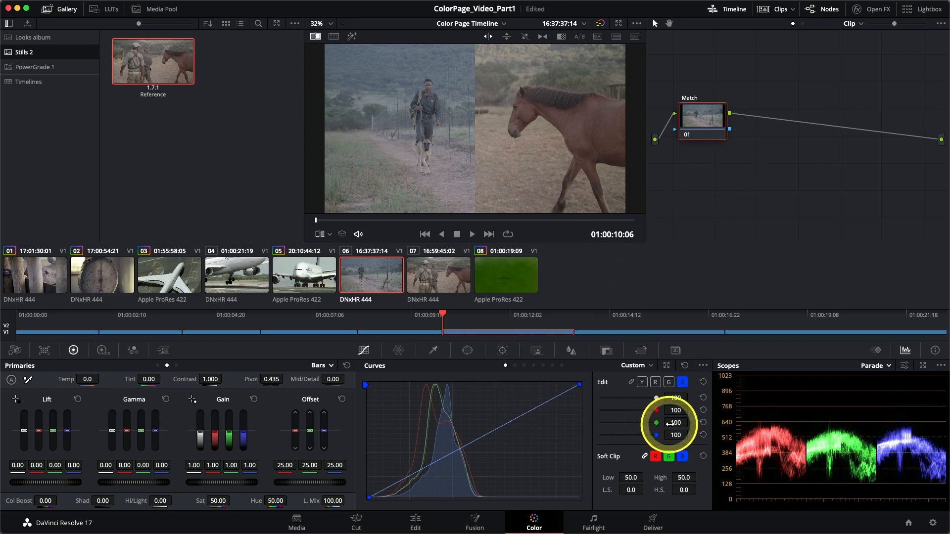
Step: Raise the red highlights on the Match node by pulling the red curve's upper endpoint slightly inward along the top edge
left_click(656, 383)
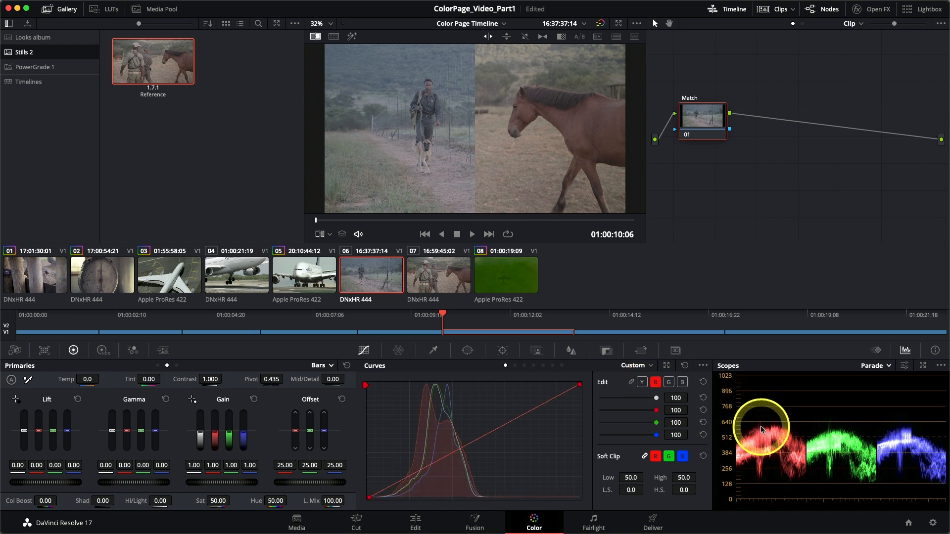
left_click(580, 387)
left_click_drag(577, 388, 573, 389)
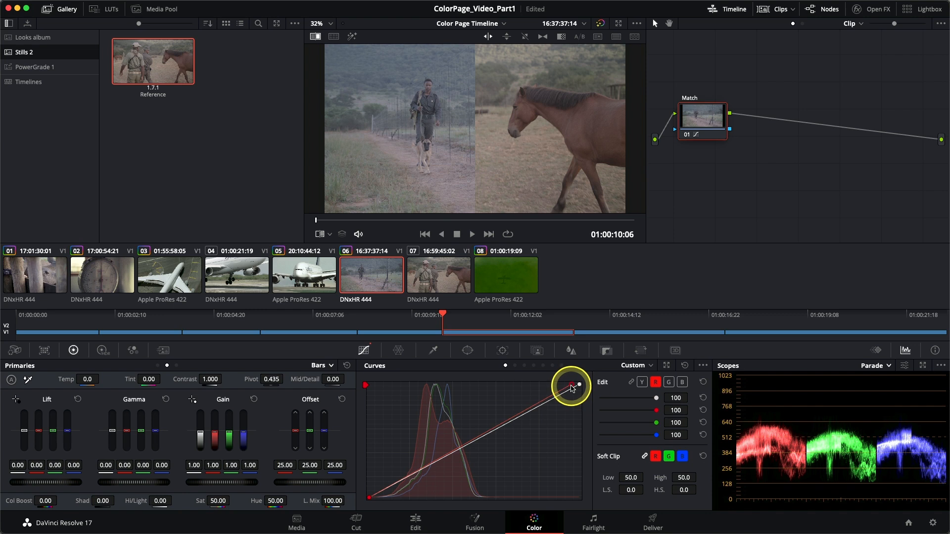
left_click_drag(567, 388, 565, 386)
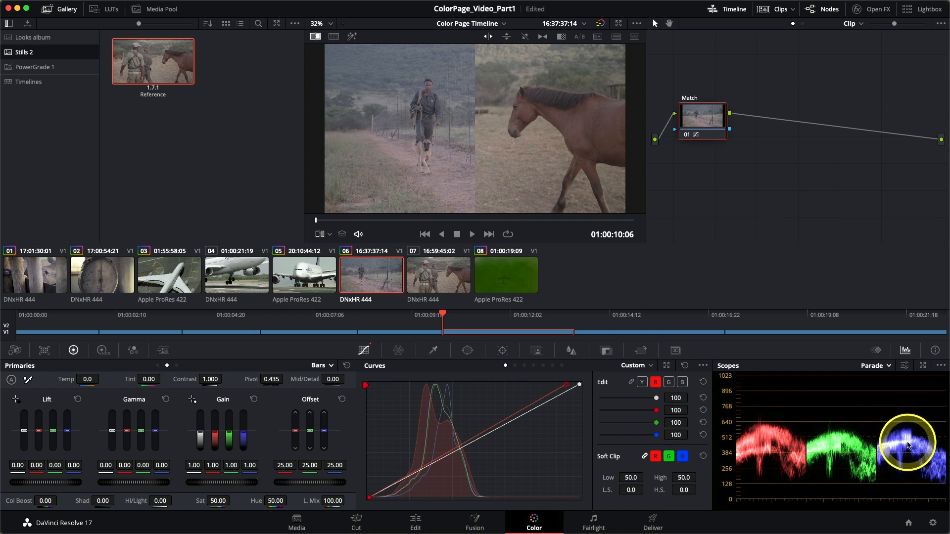
Step: Lower the blue curve's upper endpoint slightly to reduce the blue highlights, and check the match by shifting the wipe split
left_click(682, 382)
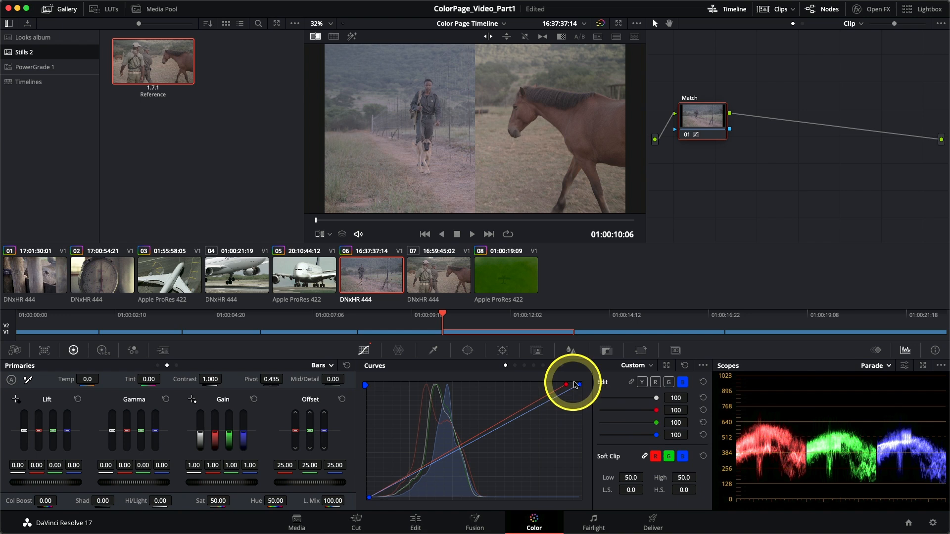
left_click(581, 386)
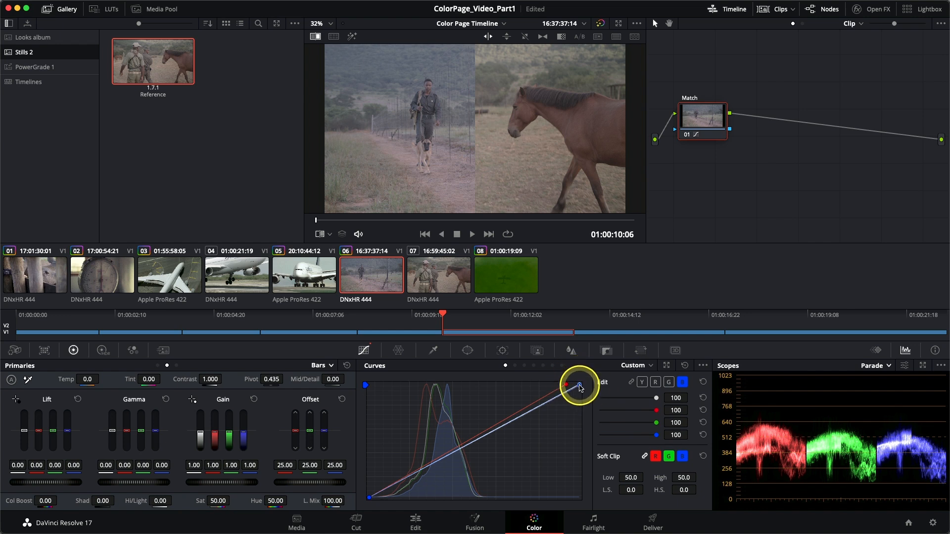
left_click_drag(581, 388, 583, 397)
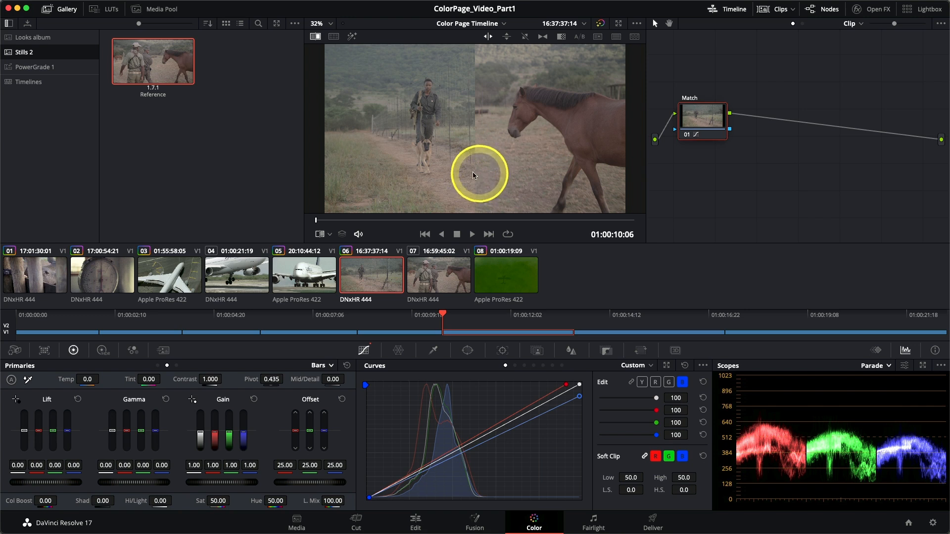
mouse_move(474, 165)
left_mouse_down()
mouse_move(329, 151)
mouse_move(526, 165)
mouse_move(418, 159)
mouse_move(487, 165)
left_mouse_up()
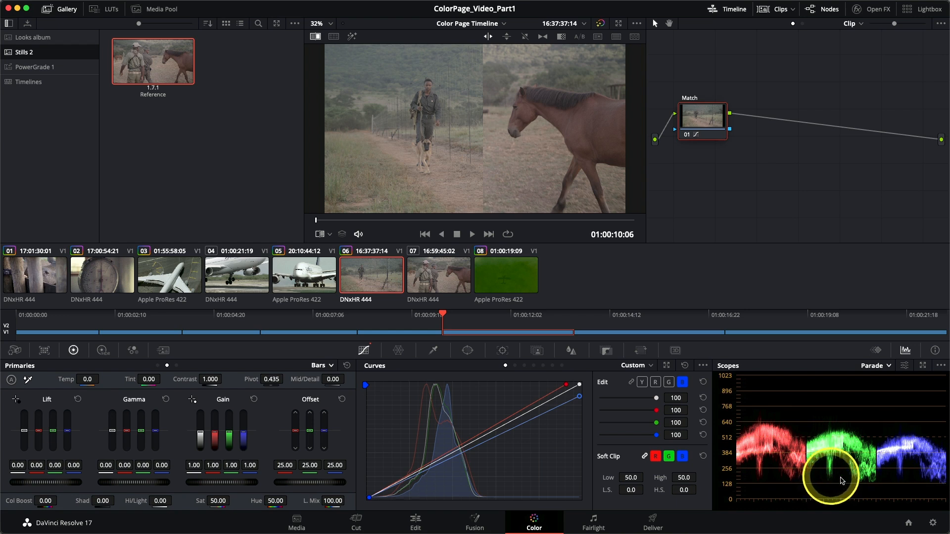
Step: Shift the green curve's lower endpoint slightly inward to reduce green in the shadows, and check the match across the wipe split
left_click(670, 386)
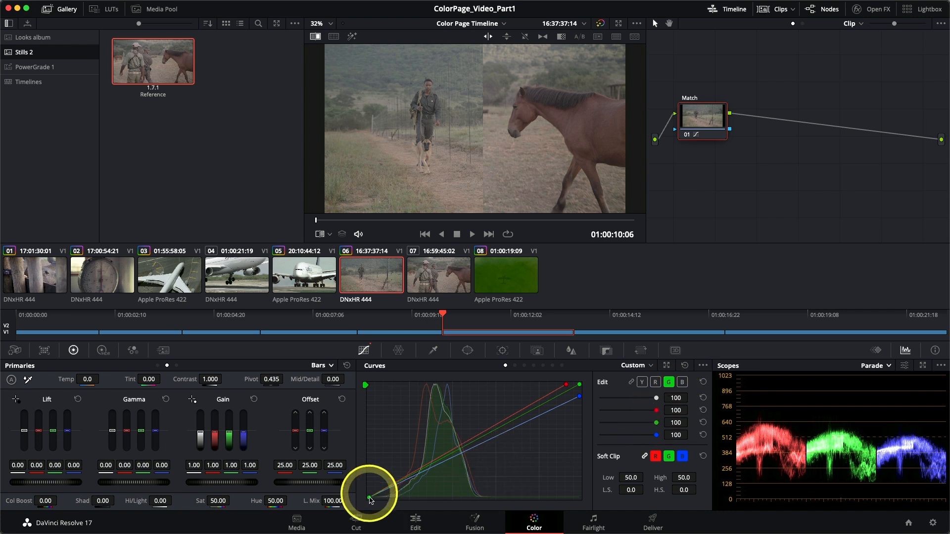
left_click(369, 498)
left_click_drag(372, 502, 375, 500)
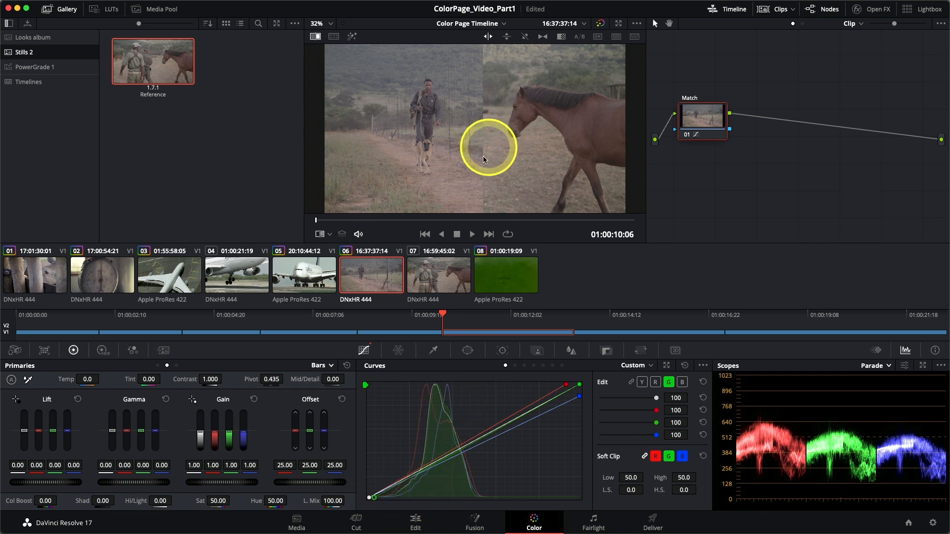
mouse_move(482, 148)
left_mouse_down()
mouse_move(361, 144)
mouse_move(607, 140)
mouse_move(475, 135)
left_mouse_up()
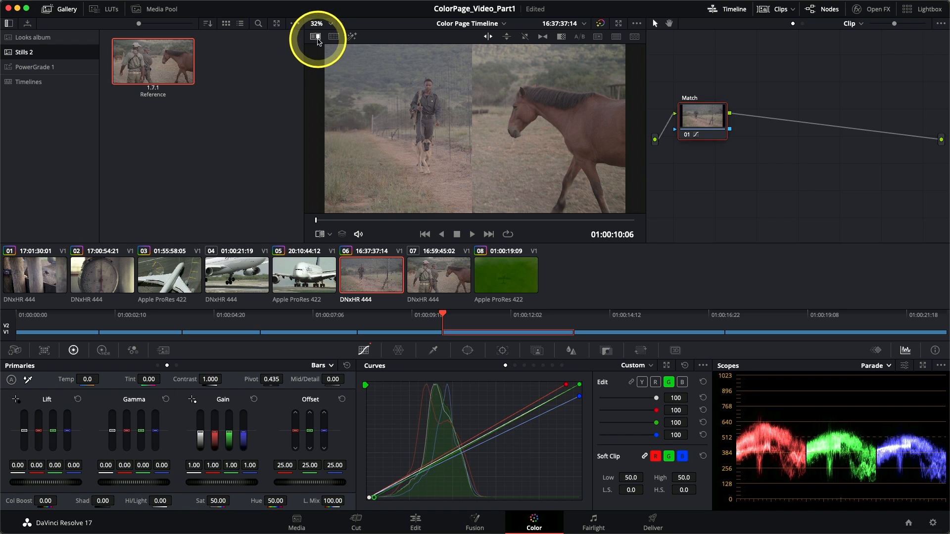
Step: Turn off the reference wipe and compare clips 06 and 07 by switching between them and playing them back
left_click(316, 38)
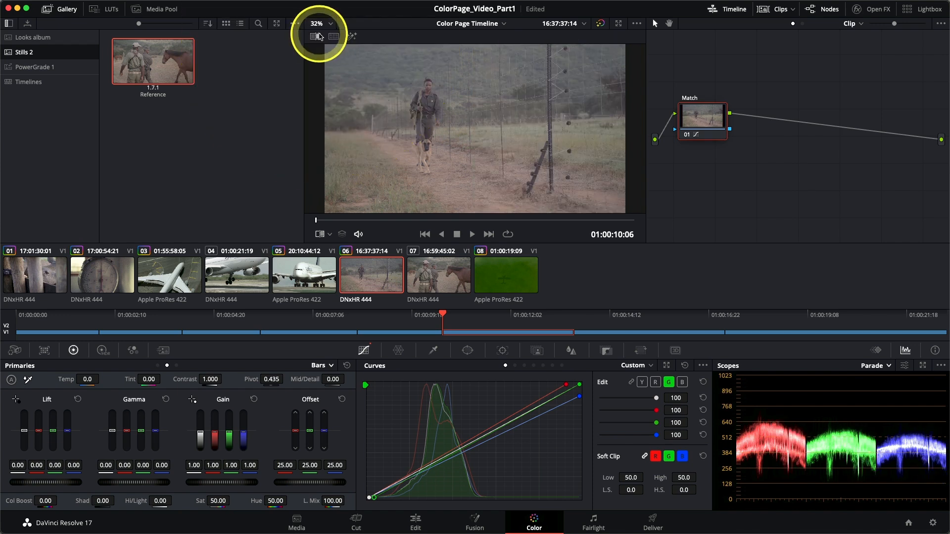
key("Down")
key("Up")
key("Down")
key("Up")
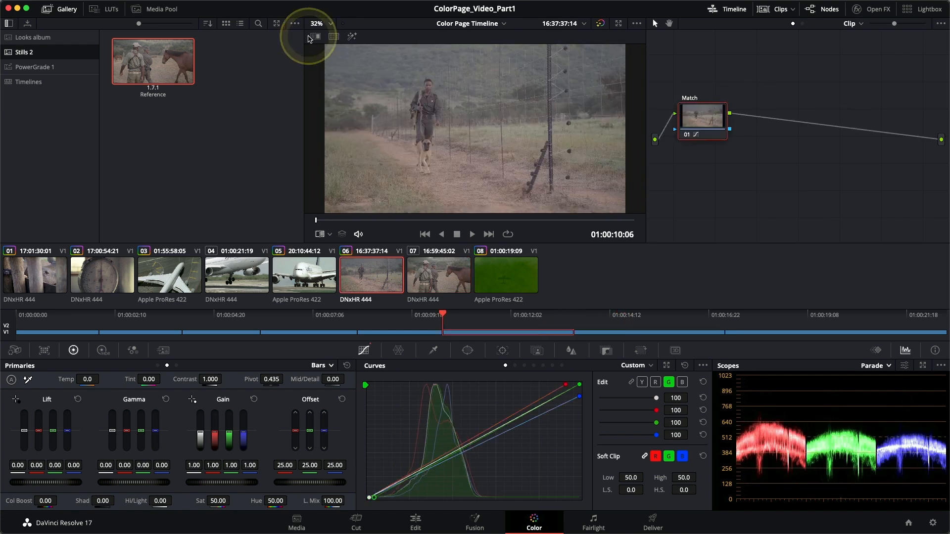
left_click(309, 38)
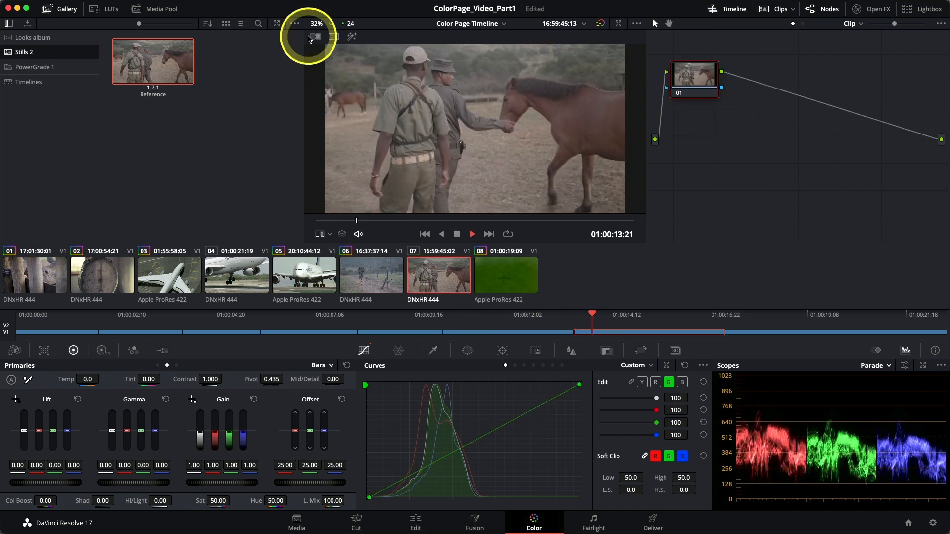
key("space")
key("Up")
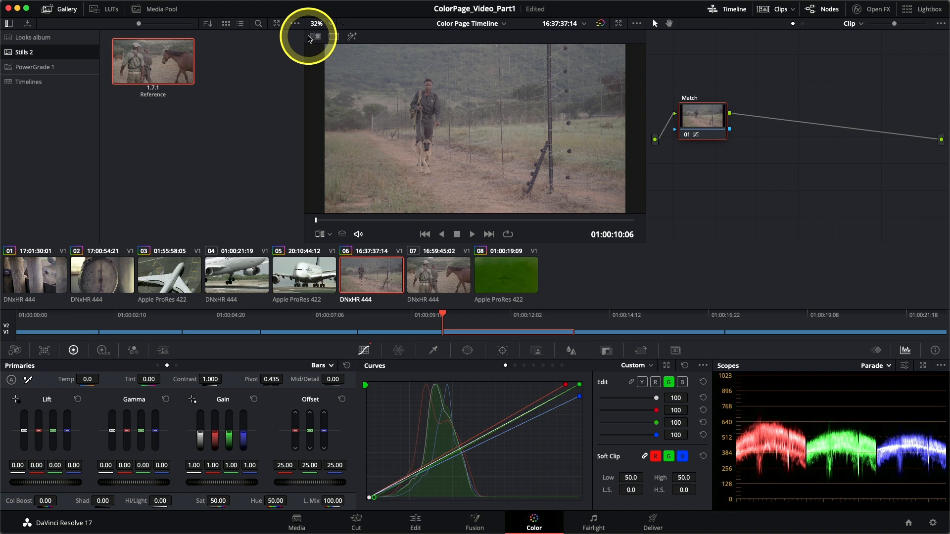
Step: Add a serial node after Match on clip 06 and label it Contrast
right_click(710, 122)
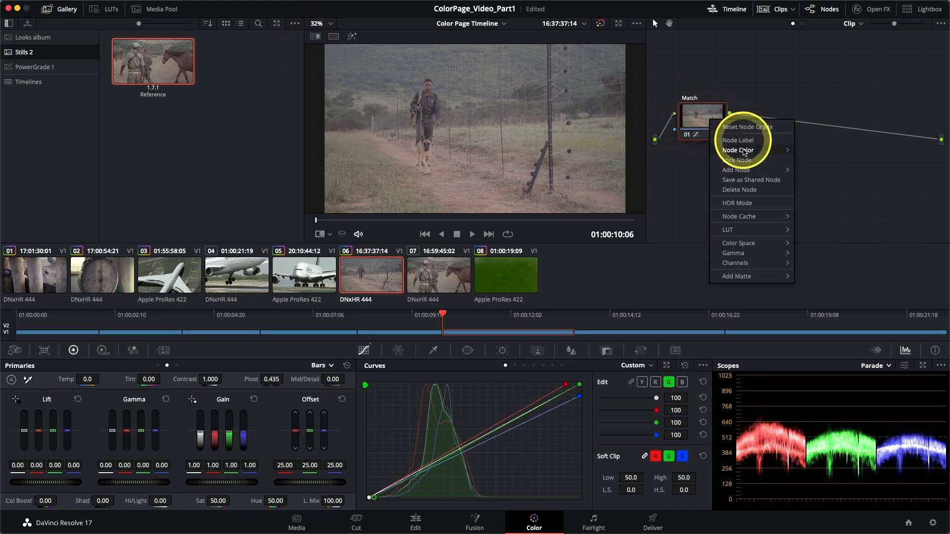
mouse_move(752, 169)
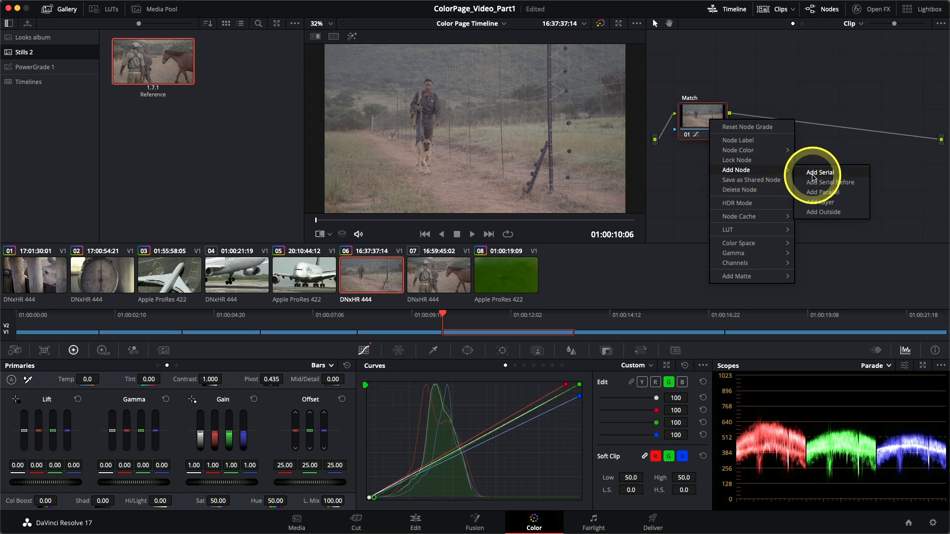
left_click(813, 174)
right_click(791, 122)
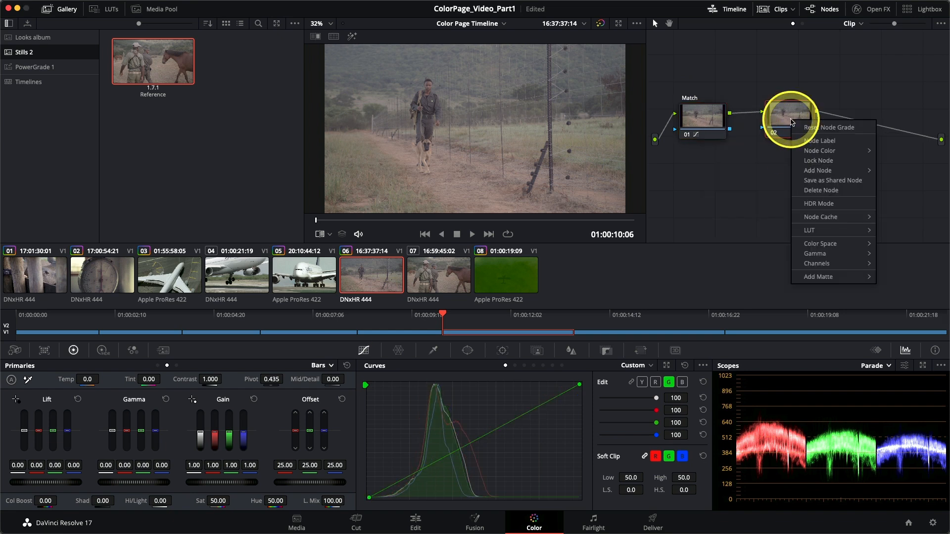
left_click(808, 141)
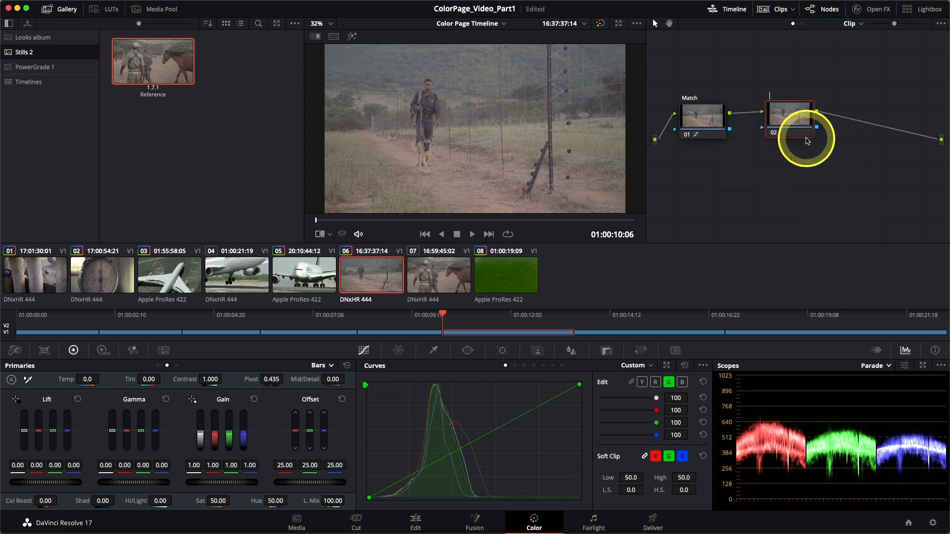
type("Contrast")
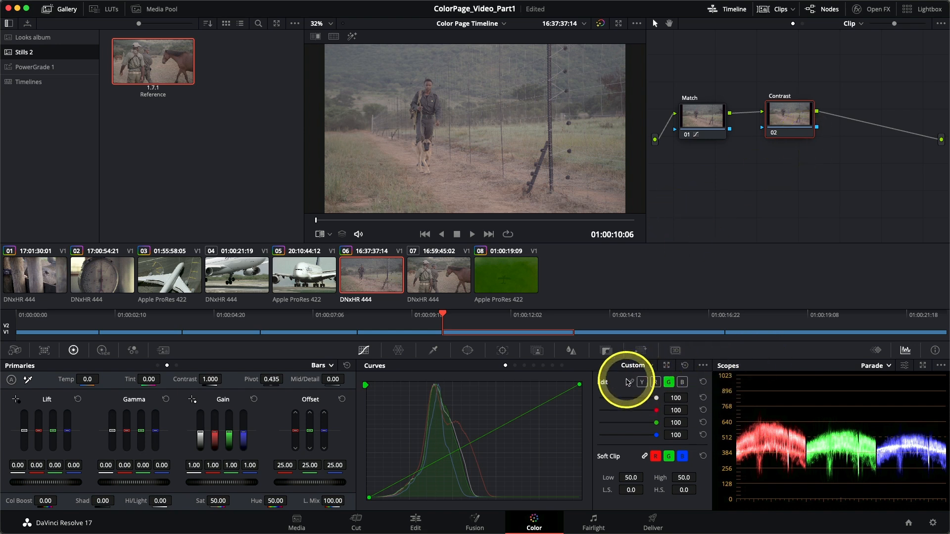
Step: Gang the curve channels on the Contrast node and pull both curve endpoints inward to expand the tonal range
left_click(632, 382)
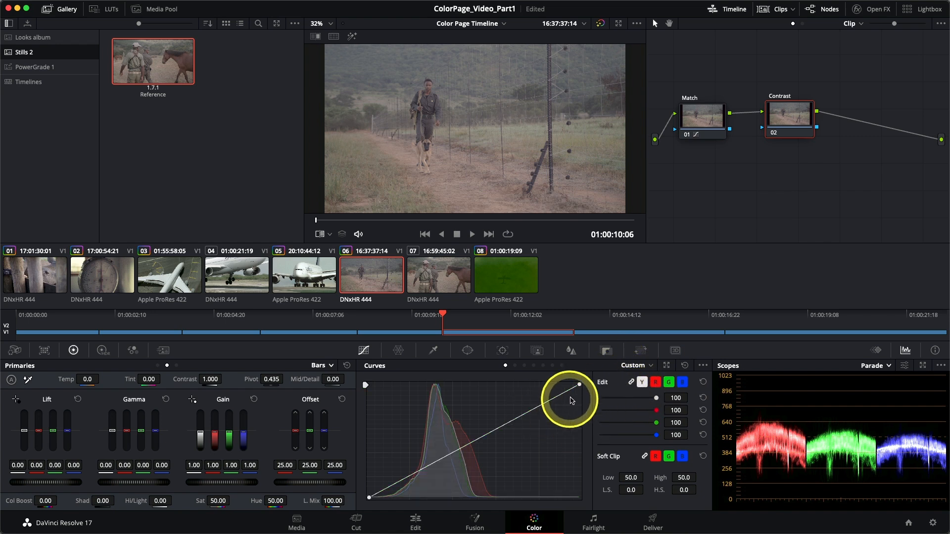
left_click_drag(581, 387, 555, 384)
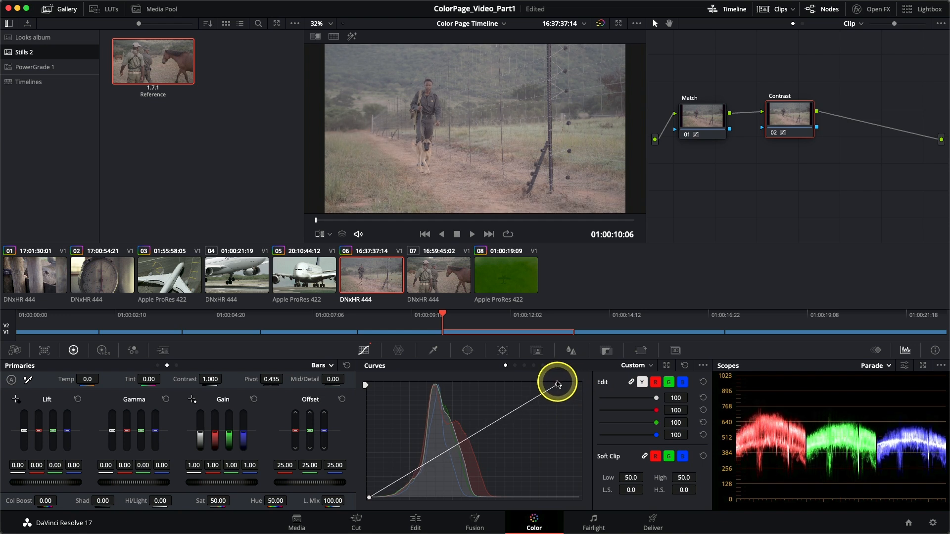
left_click_drag(371, 495, 395, 503)
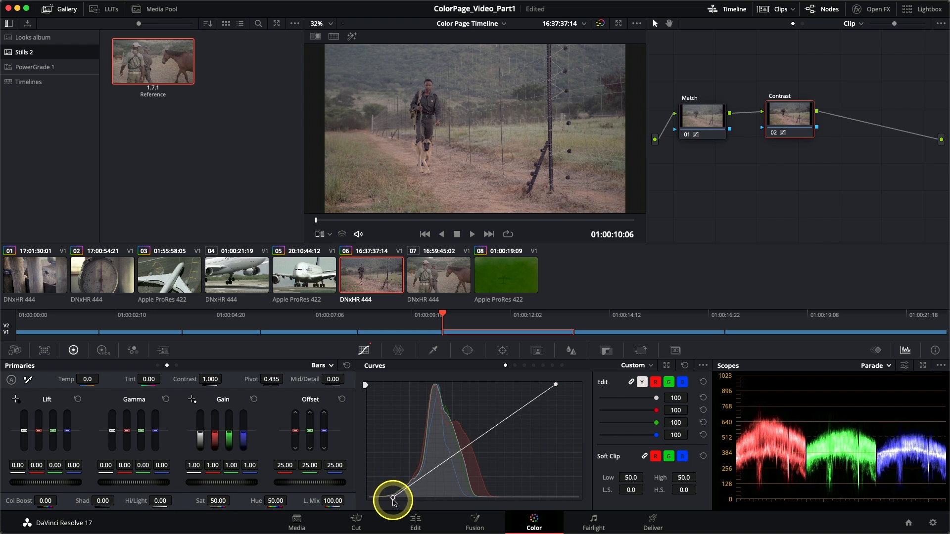
left_click_drag(555, 386, 544, 386)
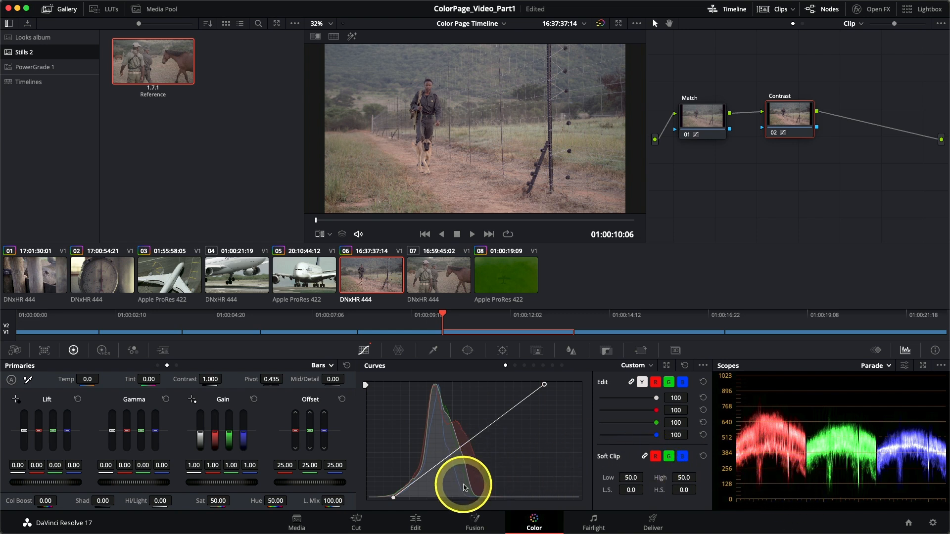
Step: Shape a gentle S-curve on the Contrast node with a lowered shadow point and a raised highlight point
left_click_drag(436, 470, 441, 470)
left_click_drag(497, 429, 492, 423)
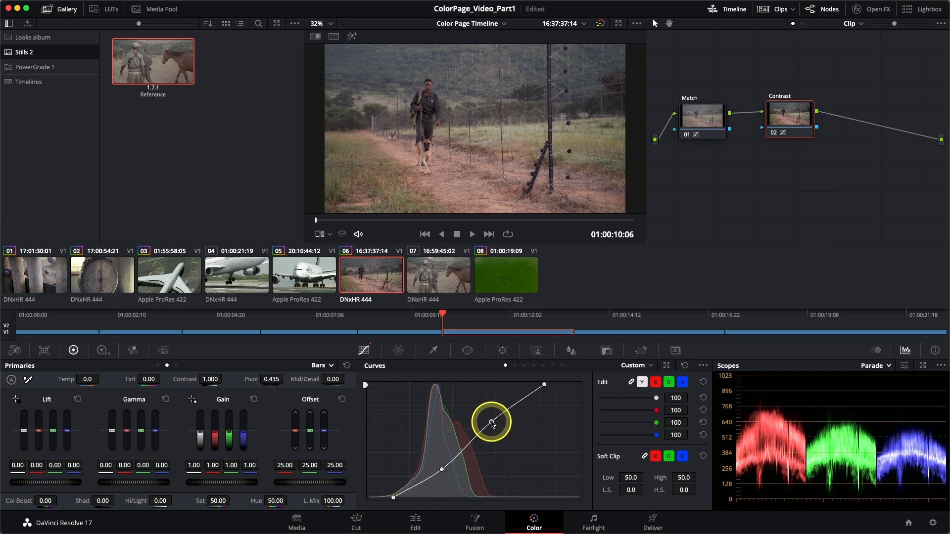
left_click_drag(442, 469, 439, 470)
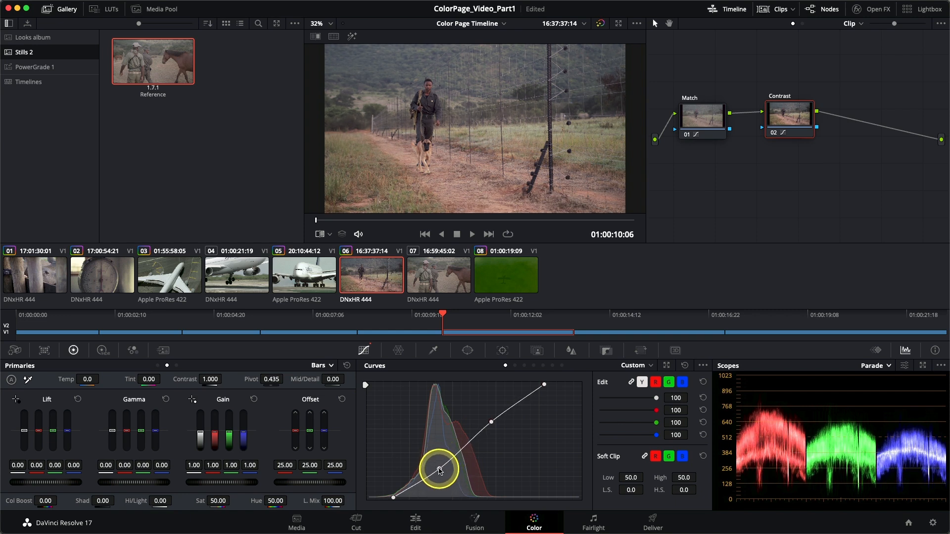
left_click_drag(491, 422, 490, 419)
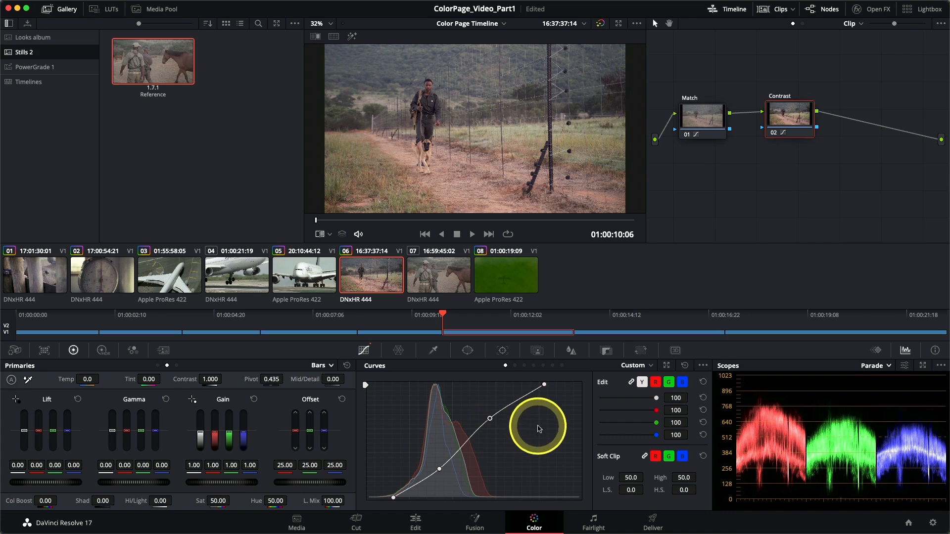
Step: View clip 06 full screen and toggle its grade off and on to compare before and after
key("super+f")
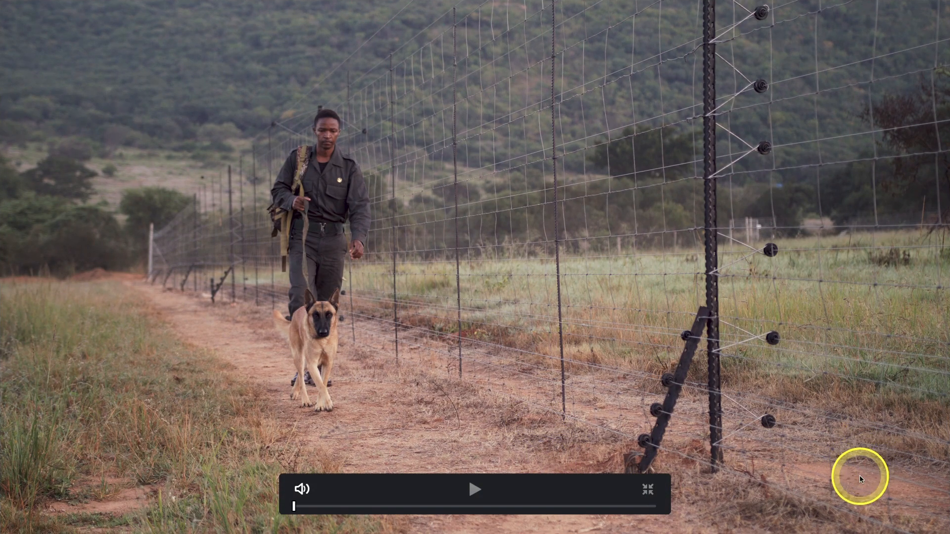
key("shift+d")
key("shift+d")
key("shift+d")
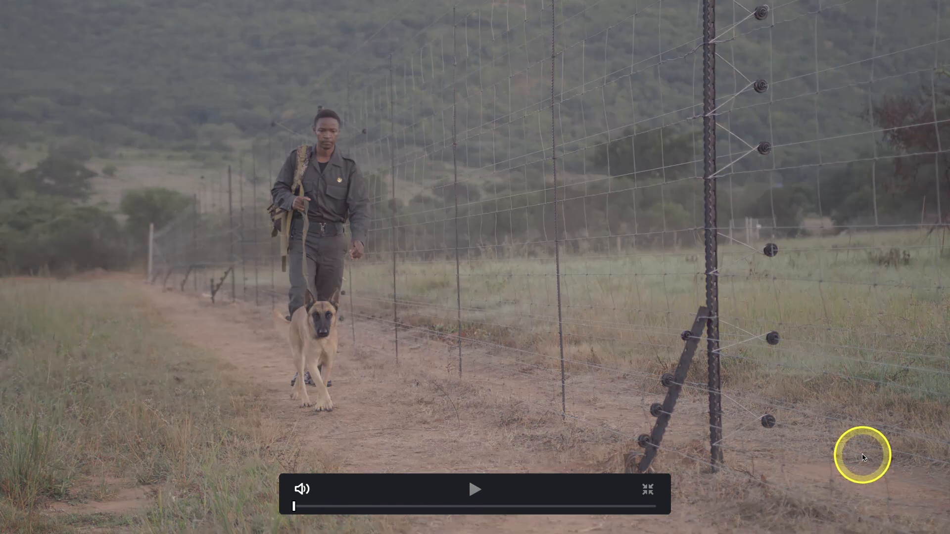
key("shift+d")
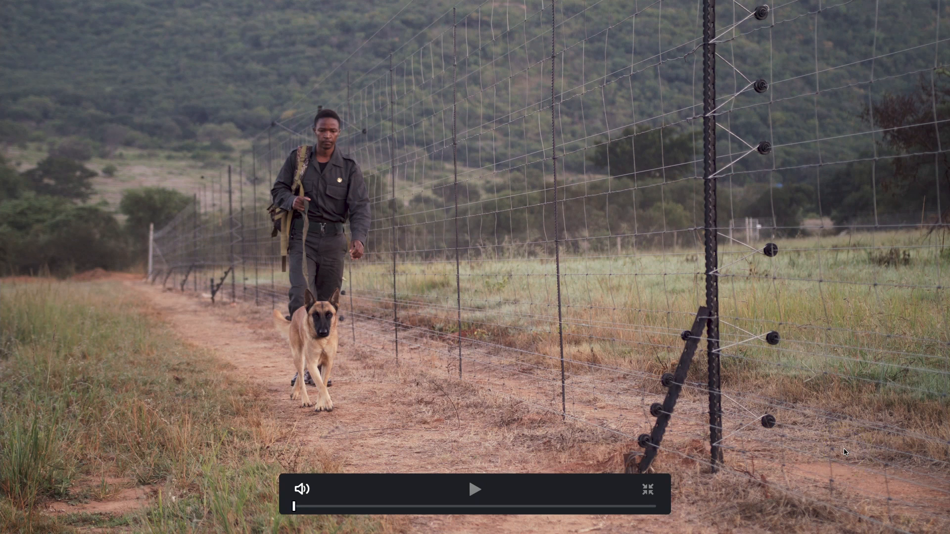
left_click(844, 452)
key("shift+d")
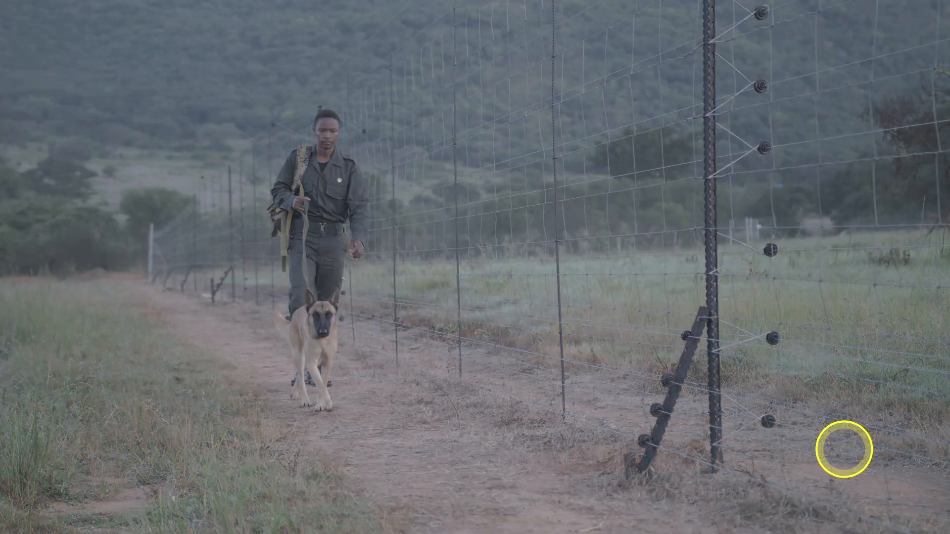
Step: Turn clip 06's grade back on, leave the full-screen view and check clip 07 against clip 06
key("shift+d")
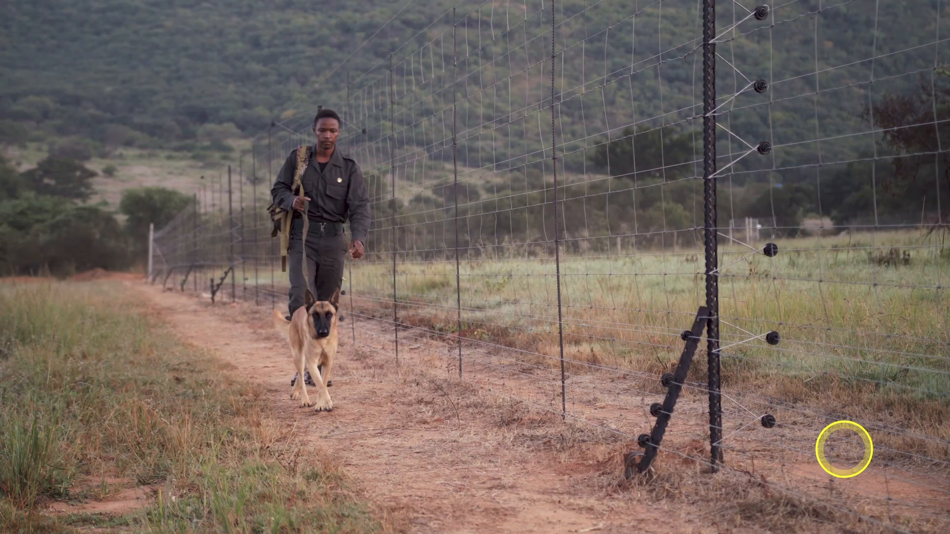
key("Escape")
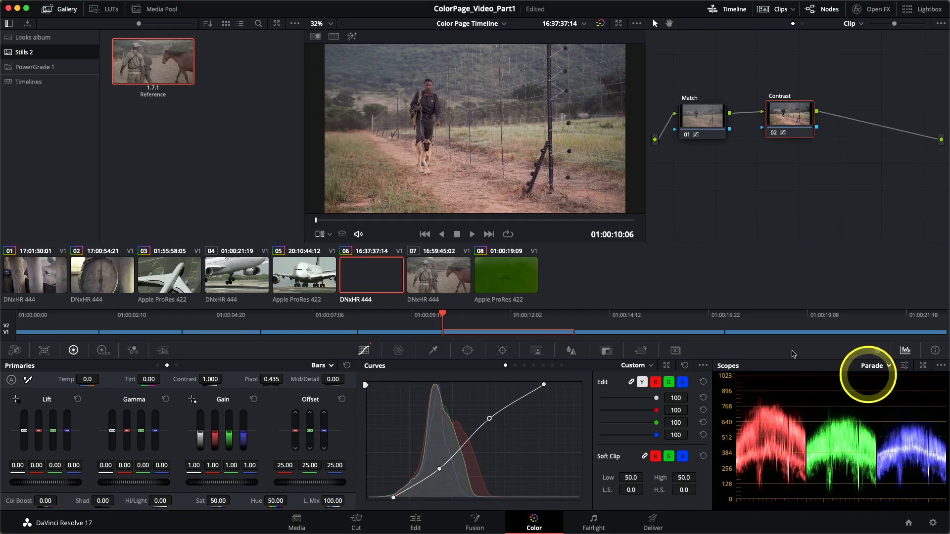
left_click_drag(783, 115, 786, 118)
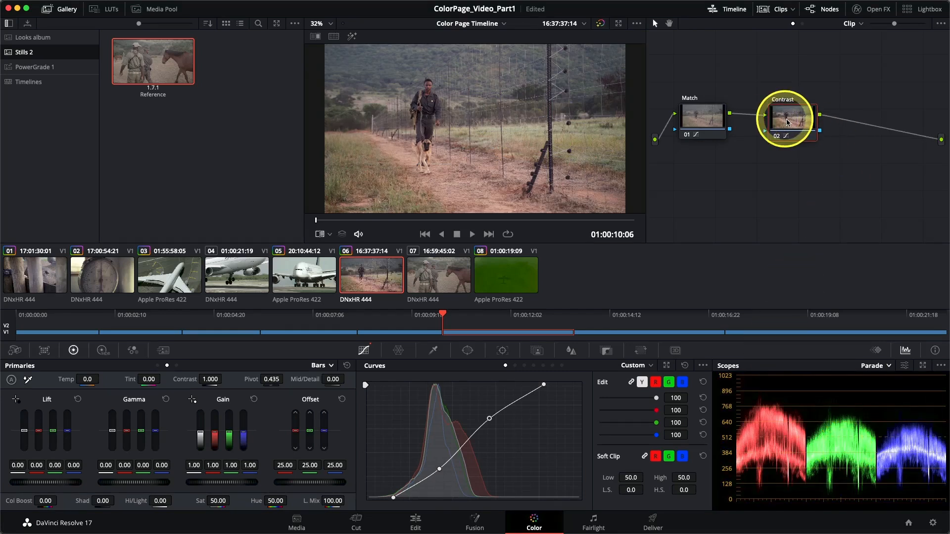
left_click(425, 272)
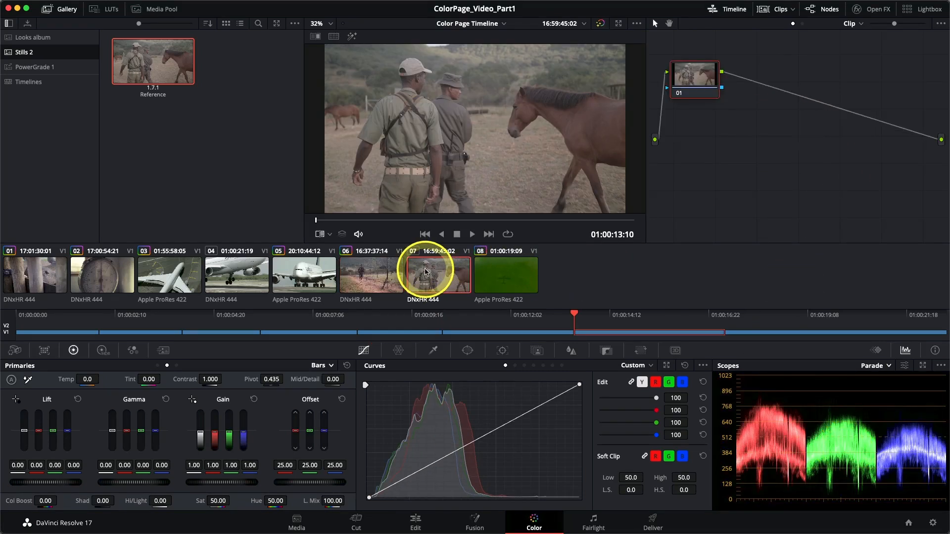
left_click(391, 273)
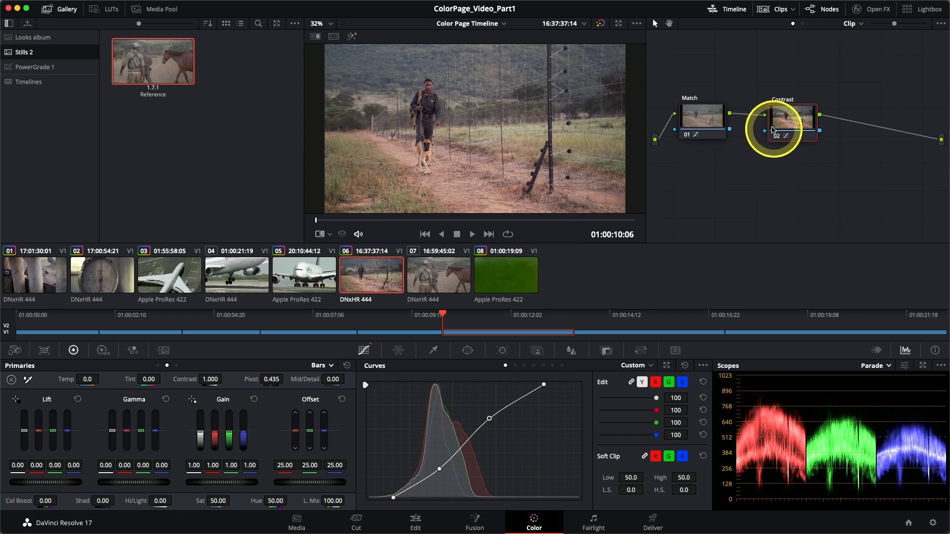
Step: Copy the Contrast node's grade from clip 06 and paste it onto clip 07's single node
left_click_drag(785, 121, 784, 119)
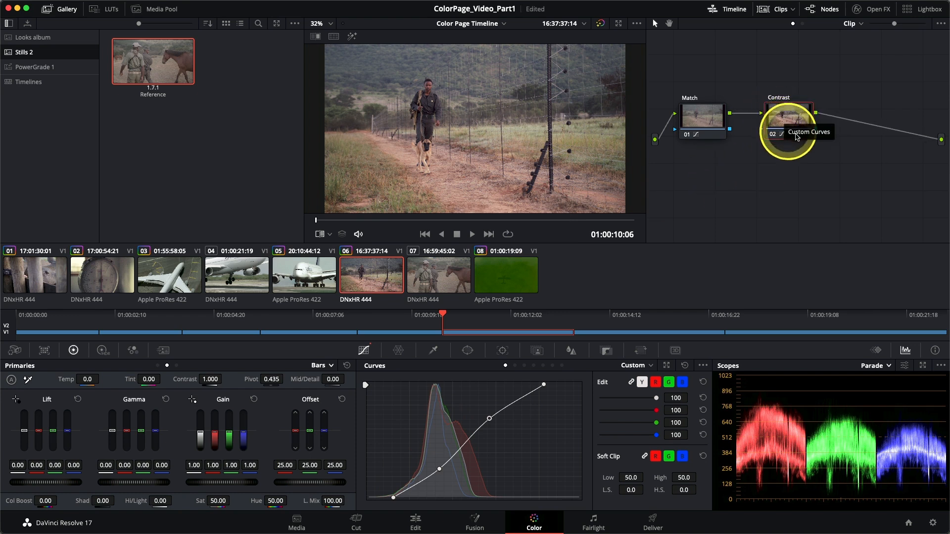
left_click(117, 7)
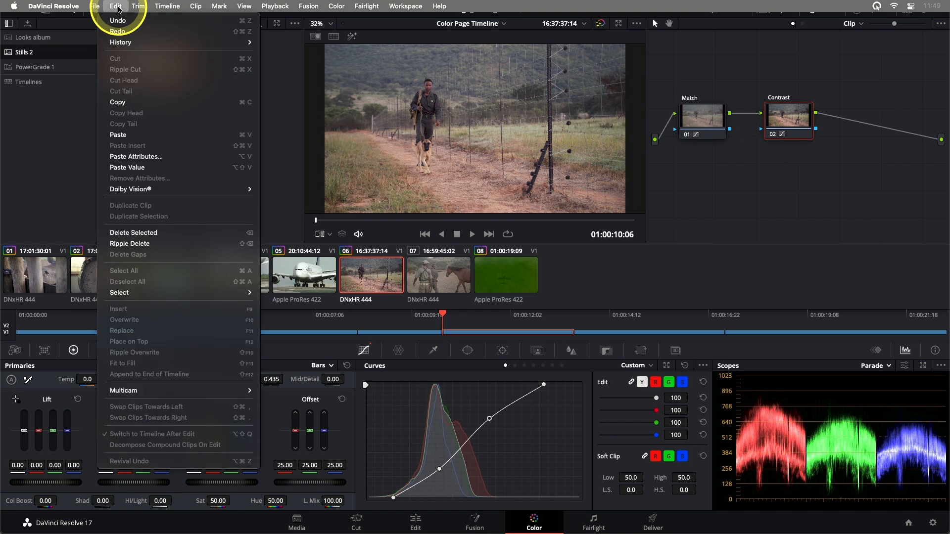
left_click(117, 102)
left_click(432, 281)
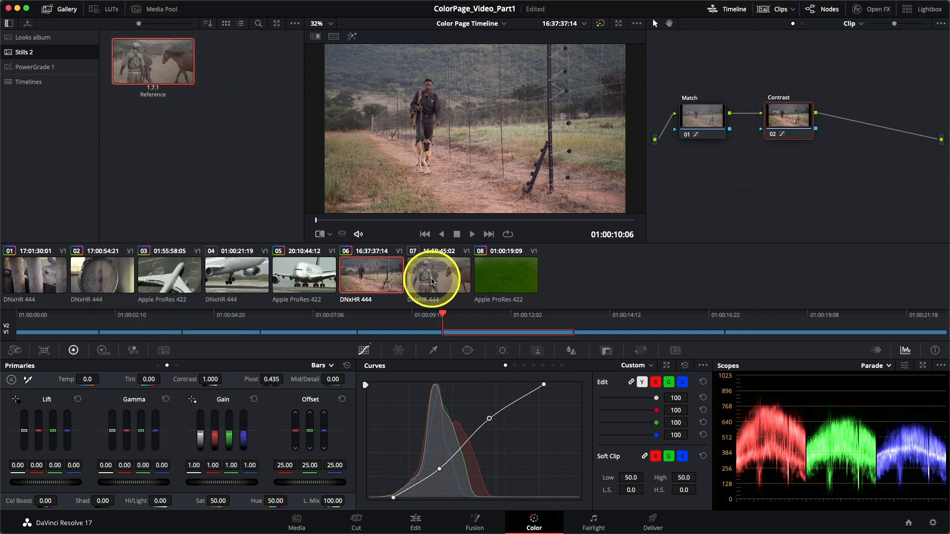
left_click(723, 111)
left_click_drag(700, 81, 712, 107)
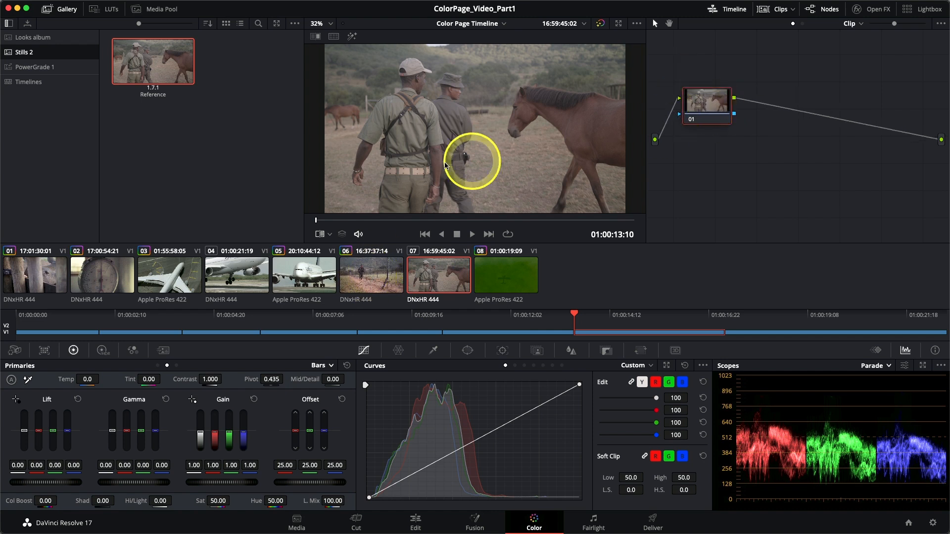
left_click(116, 6)
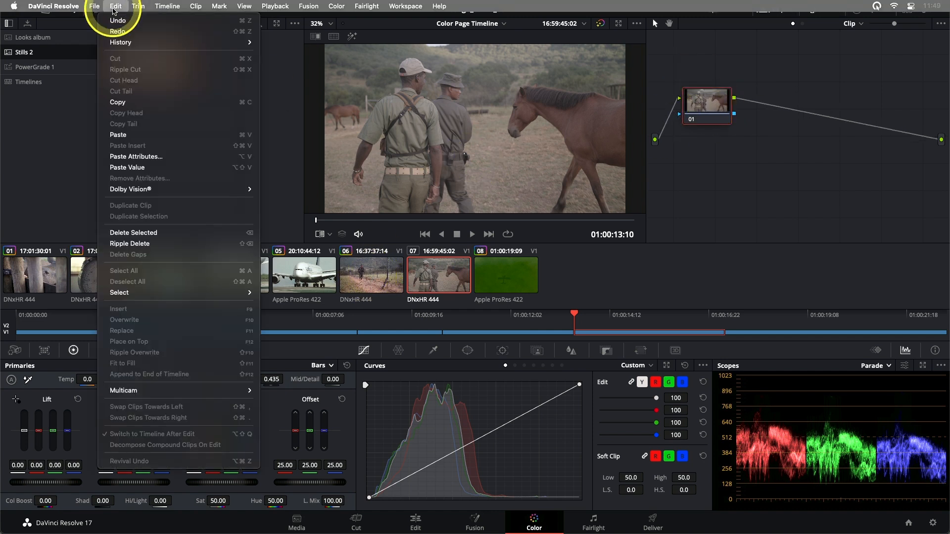
left_click(138, 135)
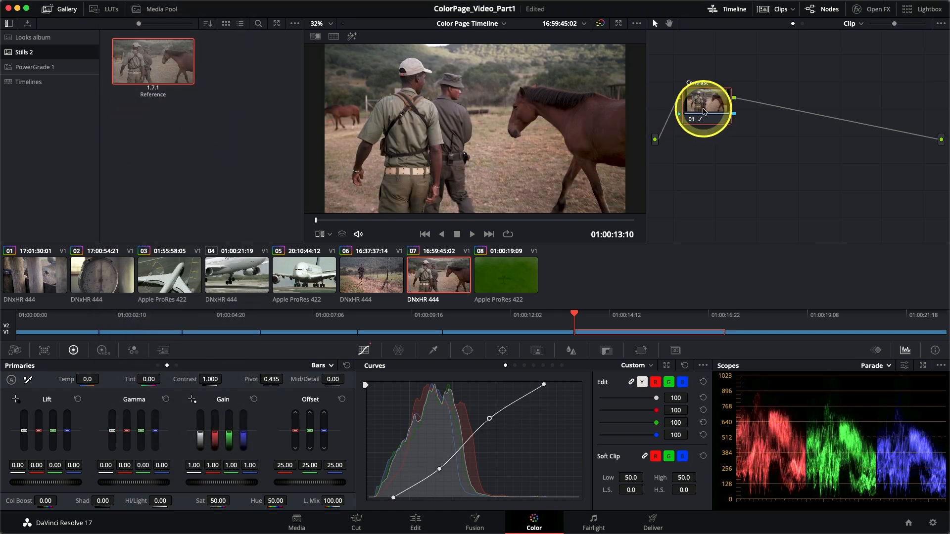
Step: Flip back and forth between clips 06 and 07 to compare their matched grades
key("Up")
key("Down")
key("Up")
key("Down")
key("Up")
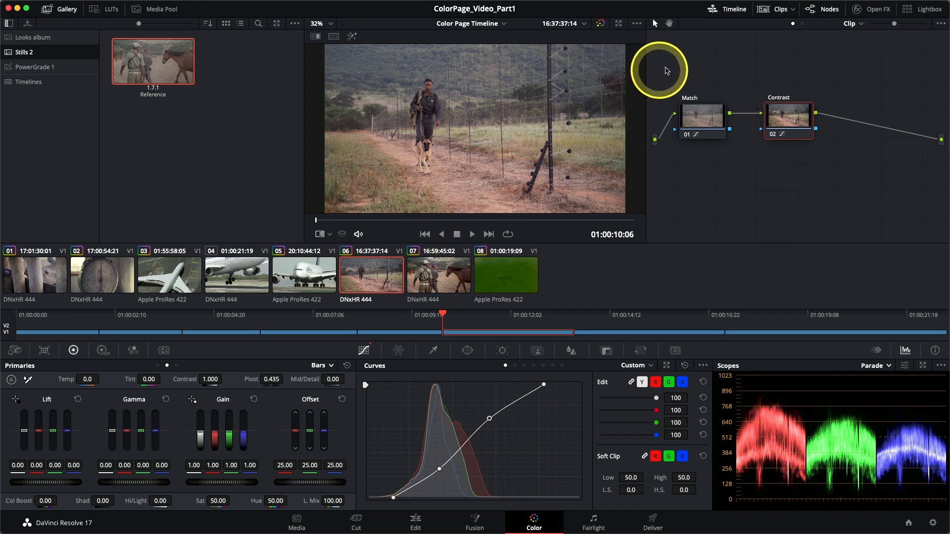
Step: Hide and redisplay the mini timeline and the clip thumbnails in turn
left_click(728, 12)
left_click(729, 13)
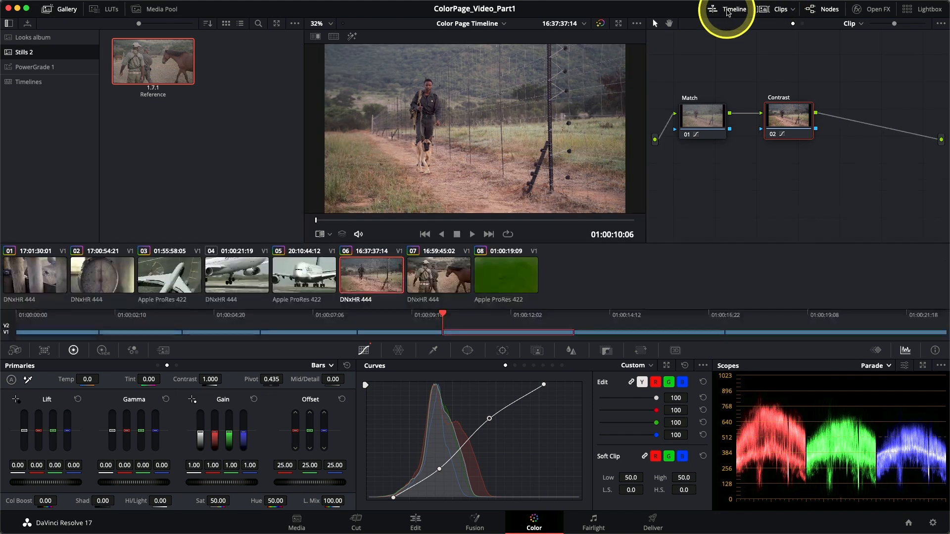
left_click(769, 12)
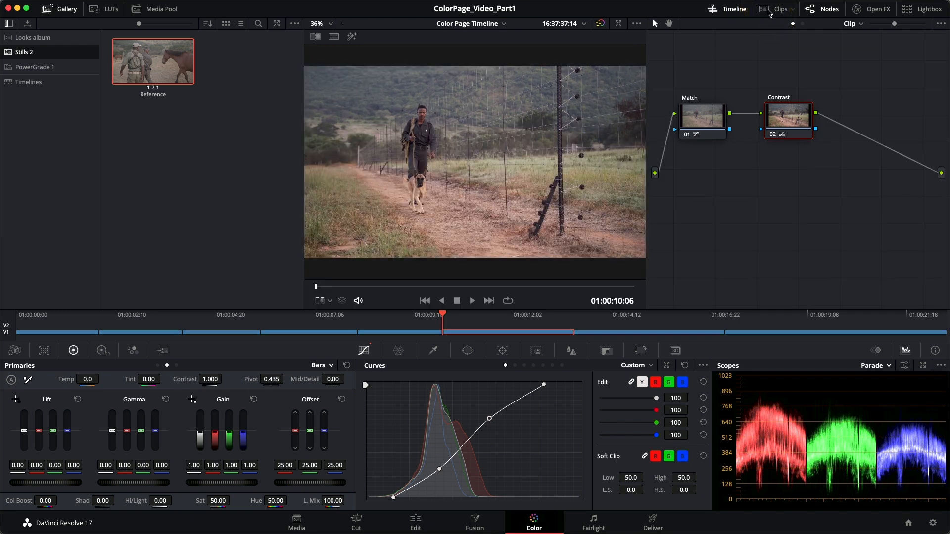
left_click(770, 13)
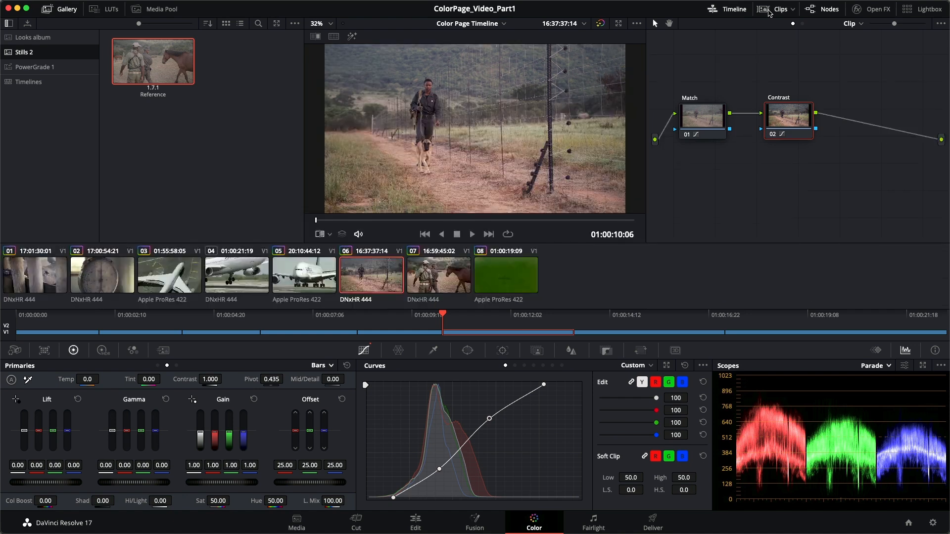
Step: Filter the thumbnails to Ungraded Clips and scrub to the middle of the listed aircraft landing clip
left_click(794, 12)
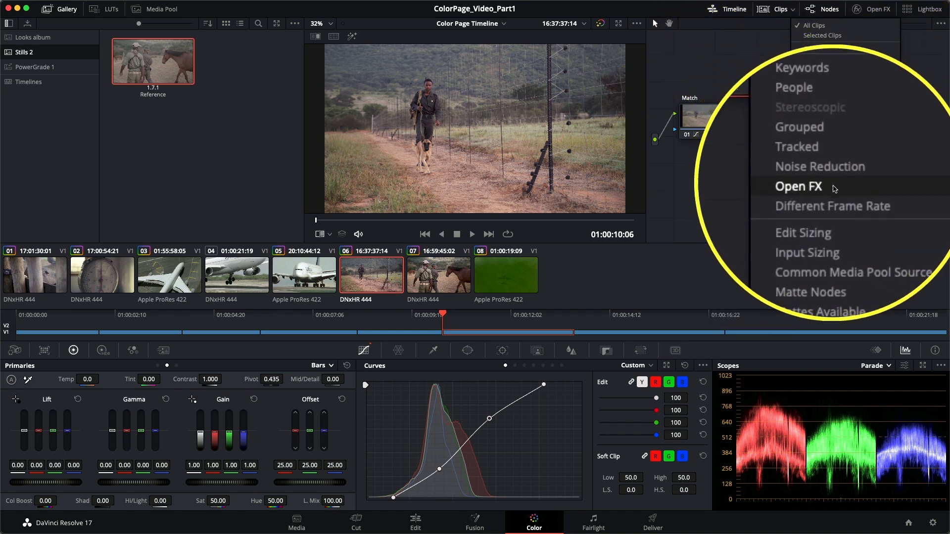
mouse_move(840, 115)
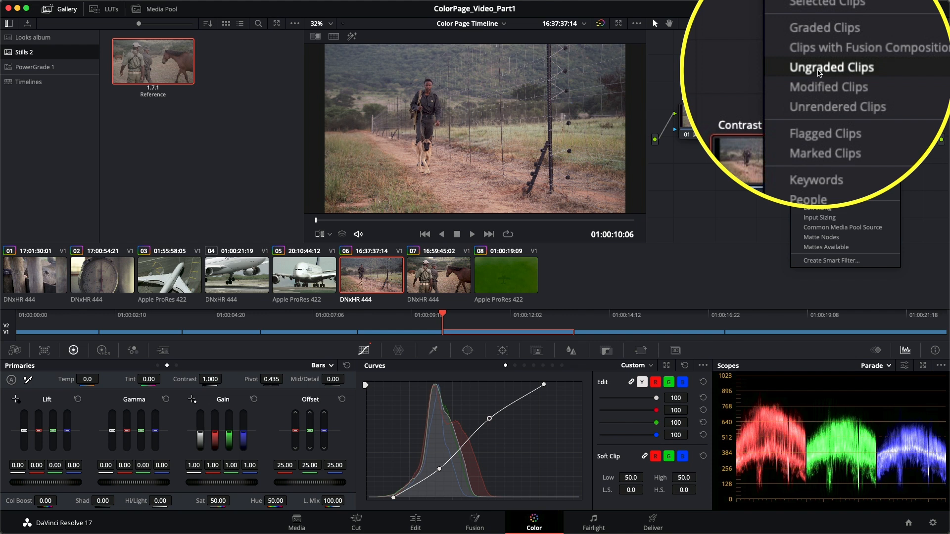
left_click(820, 70)
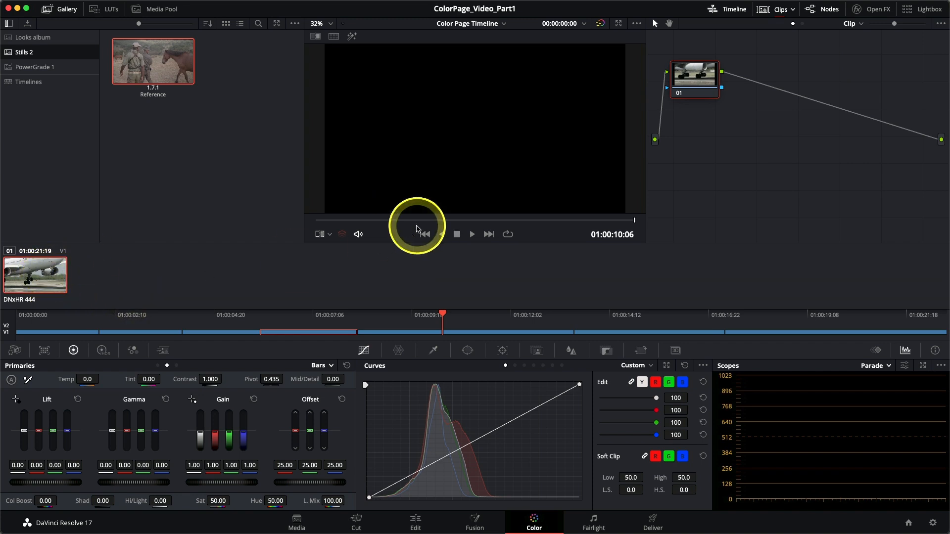
left_click(414, 222)
mouse_move(417, 228)
left_mouse_down()
mouse_move(558, 233)
mouse_move(425, 221)
left_mouse_up()
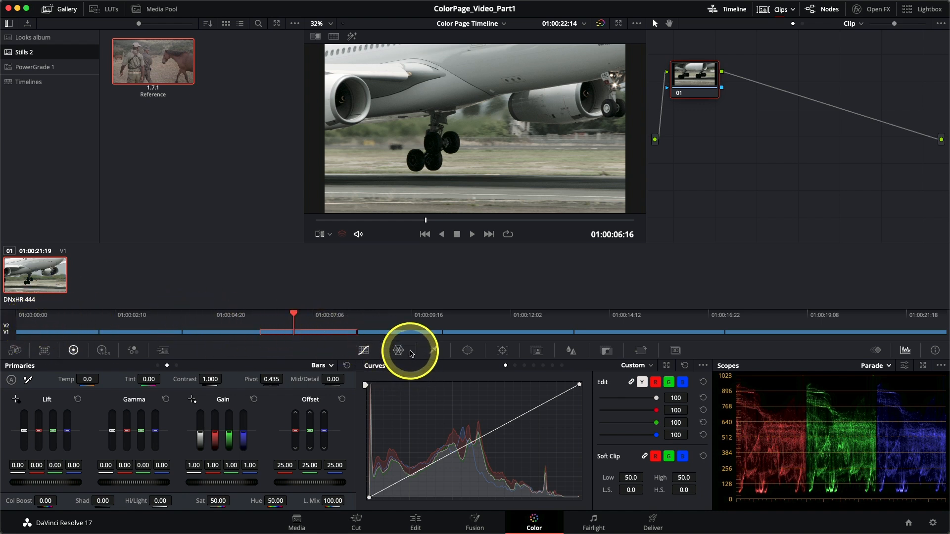
Step: Switch to the Edit page and fit the whole Color Page Timeline in view to see every clip
left_click(416, 520)
key("shift+z")
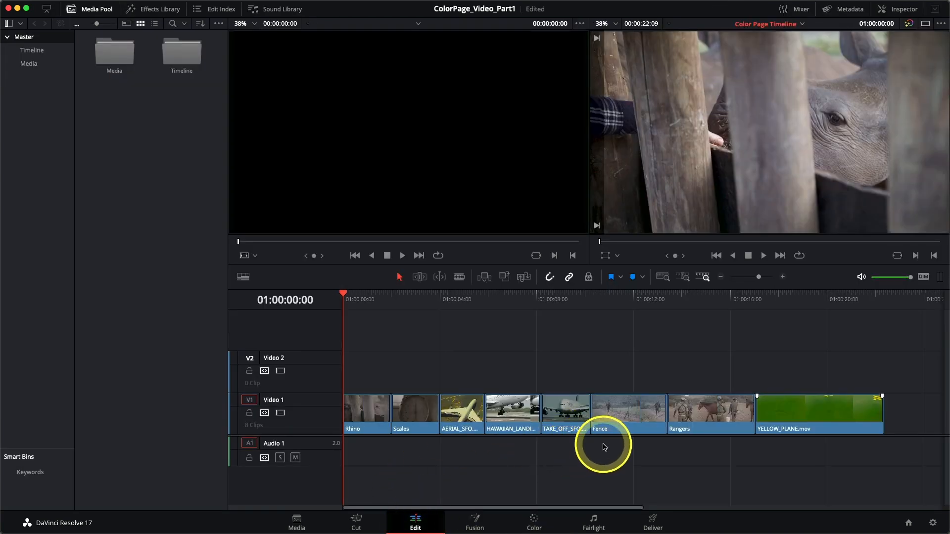
Step: Return to the Color page and set the thumbnail filter to All Clips
left_click(532, 519)
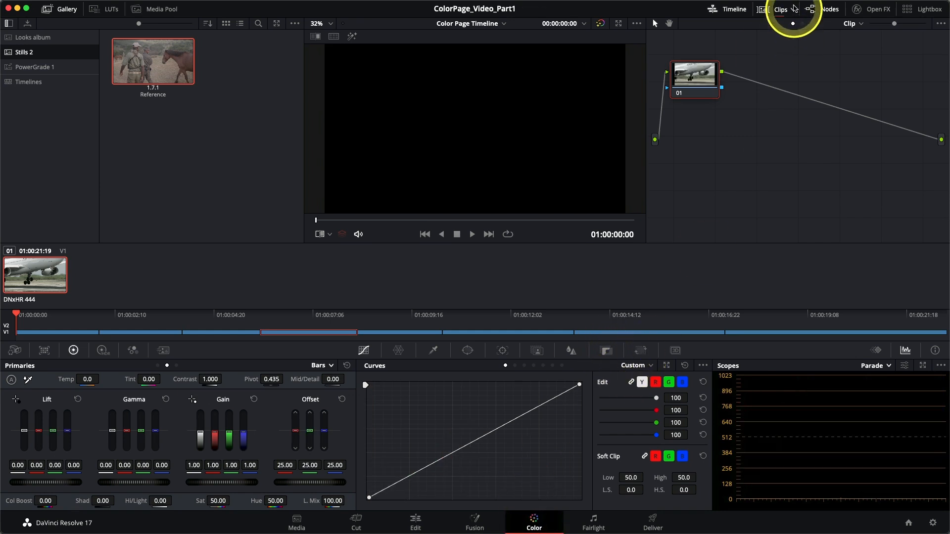
left_click(794, 11)
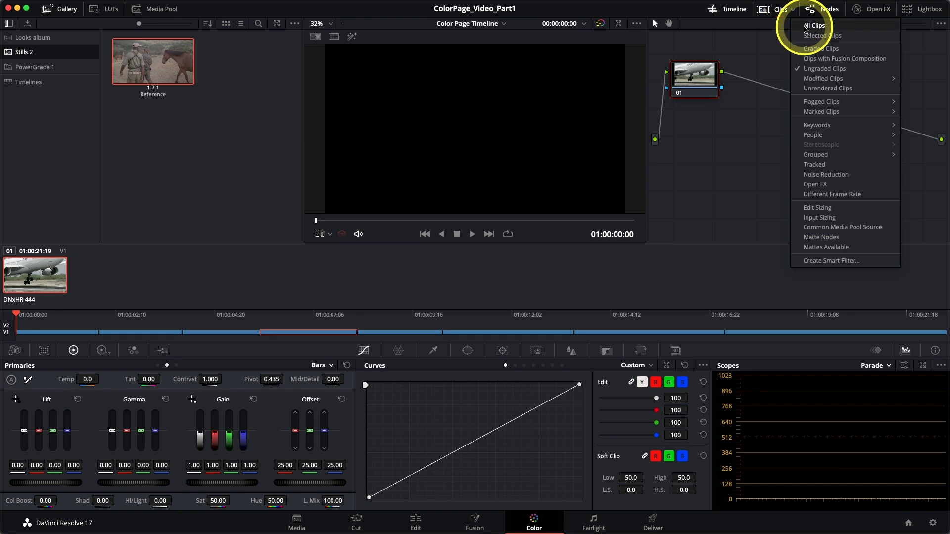
left_click(805, 26)
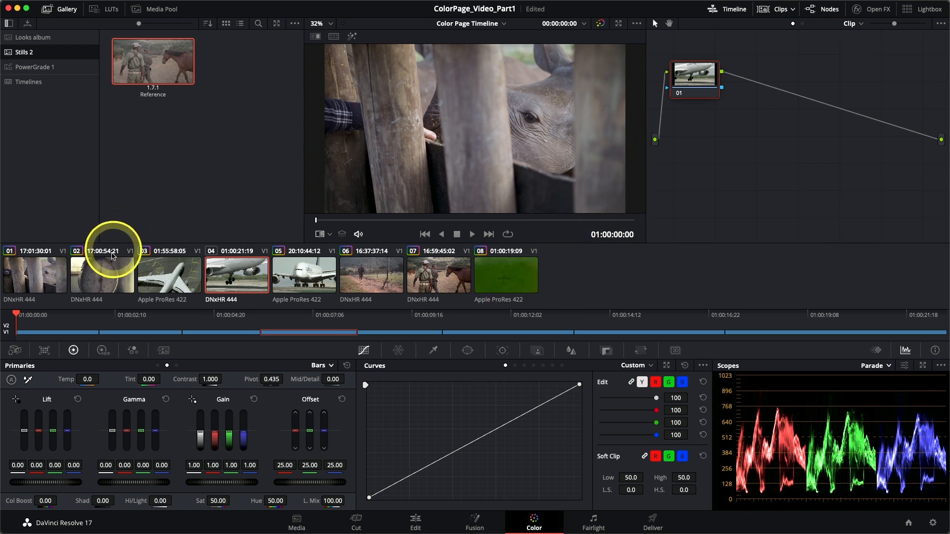
Step: Mark clip 02, the weighing scale shot, with a Yellow flag
left_click(119, 283)
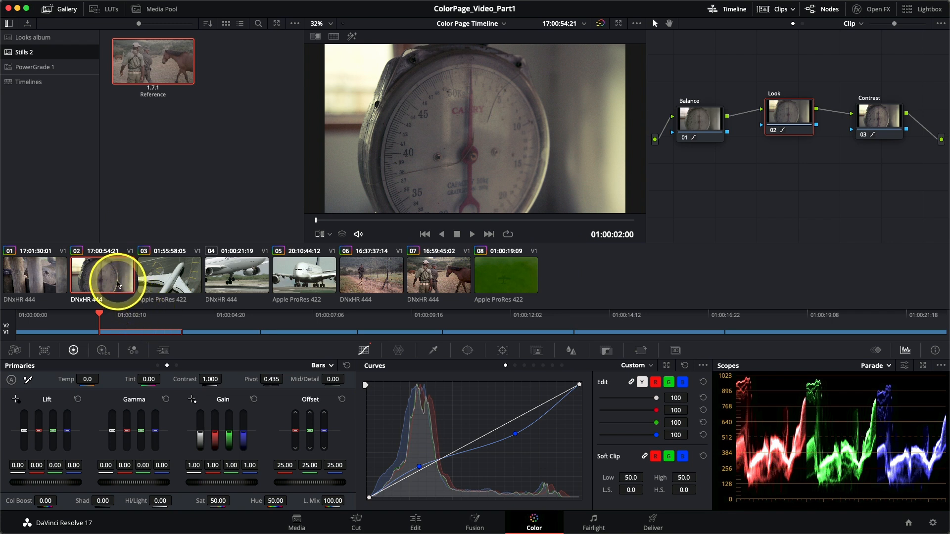
right_click(96, 280)
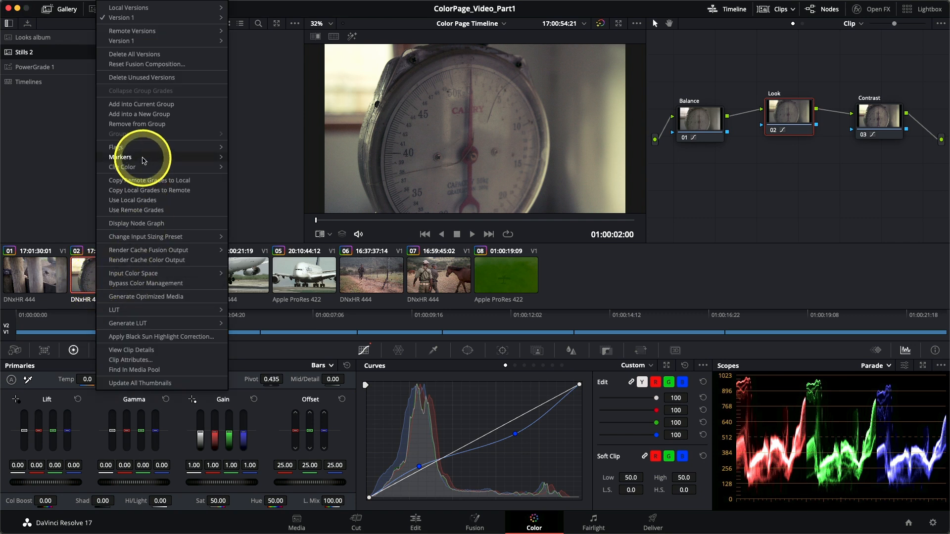
mouse_move(144, 150)
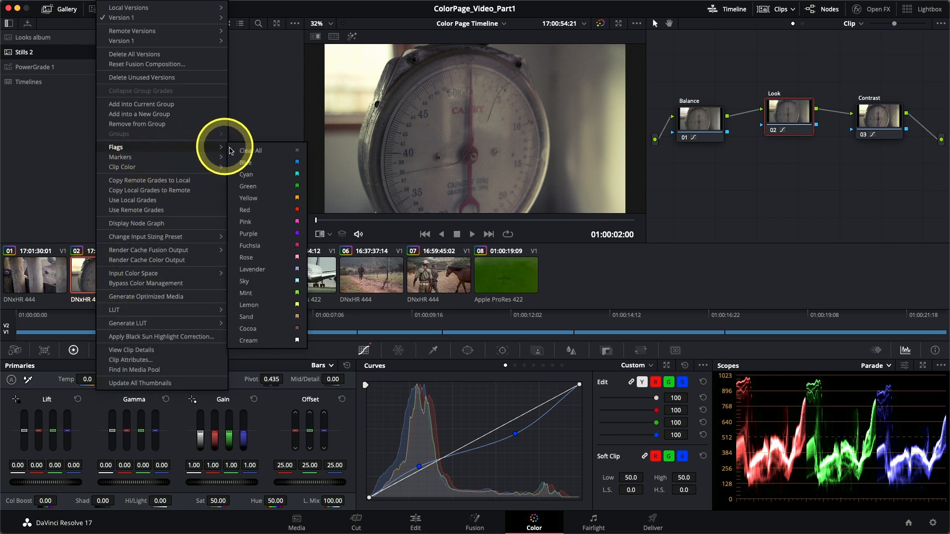
left_click(253, 200)
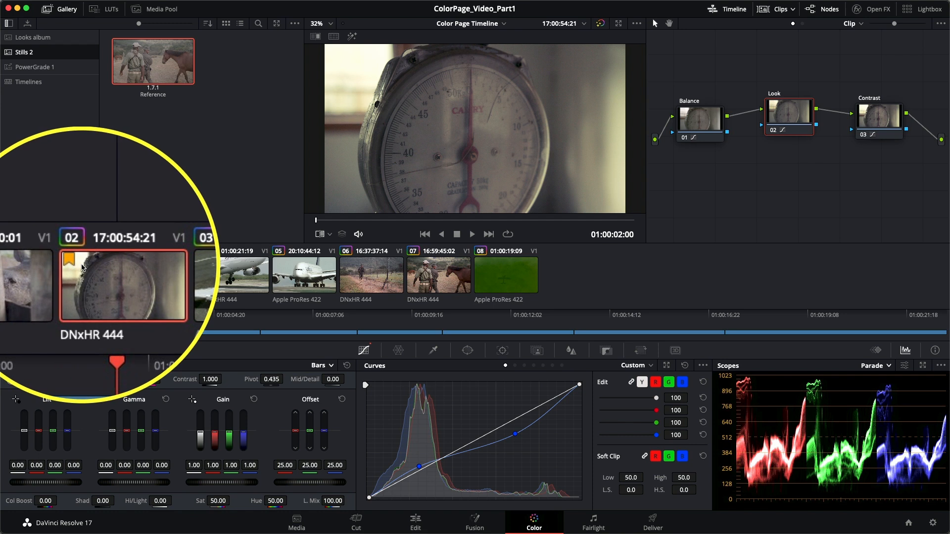
Step: Mark clip 08, the green field shot with the yellow plane, with a Yellow flag
left_click(515, 287)
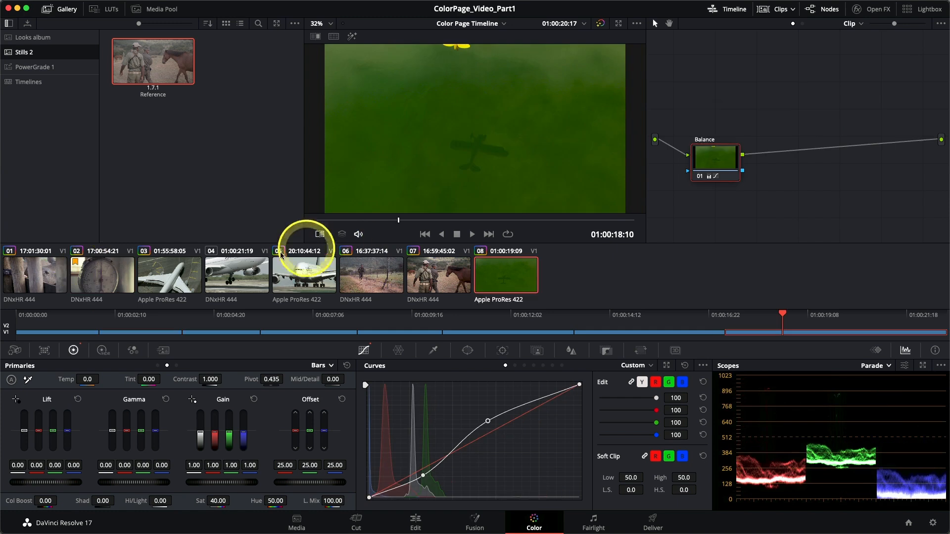
right_click(496, 281)
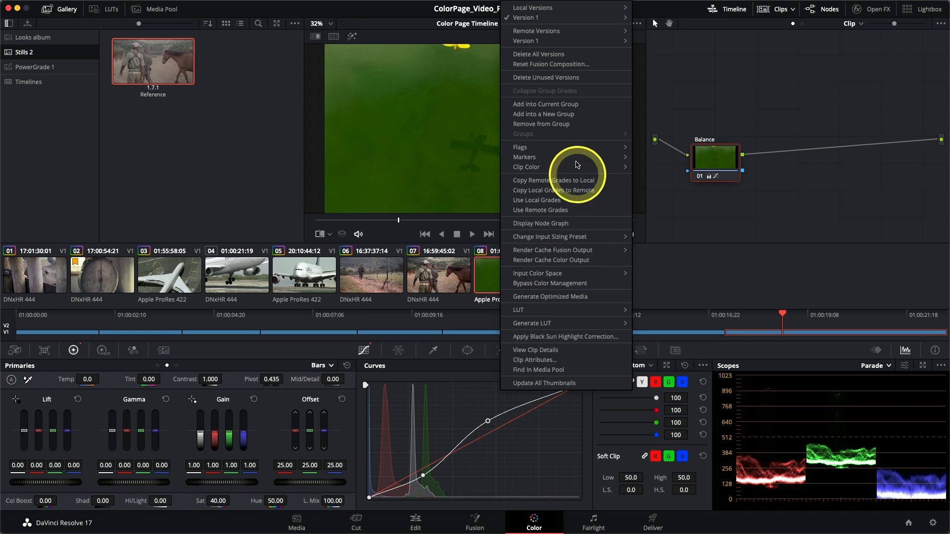
mouse_move(568, 154)
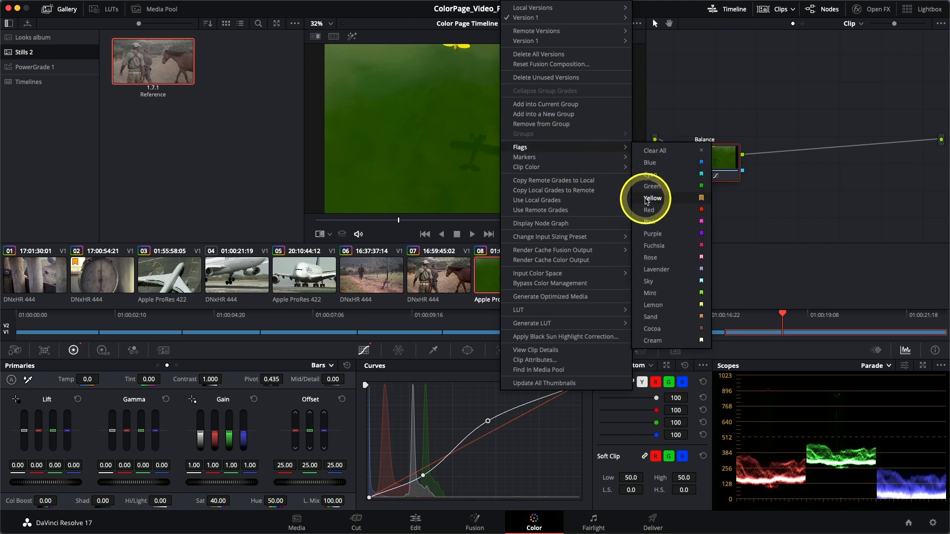
left_click(645, 198)
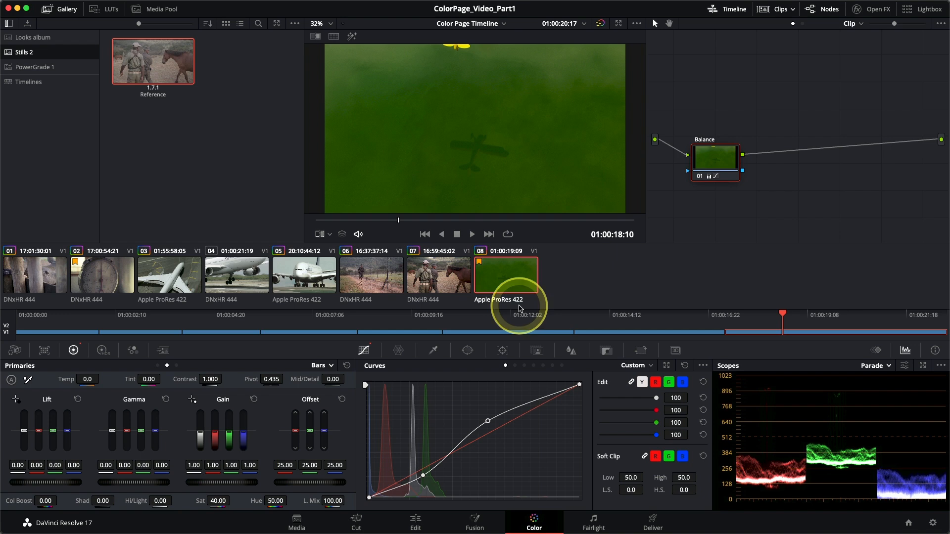
Step: Select clip 03, add clips 05, 06 and 07 to the selection individually, and deselect those three again
left_click(181, 277)
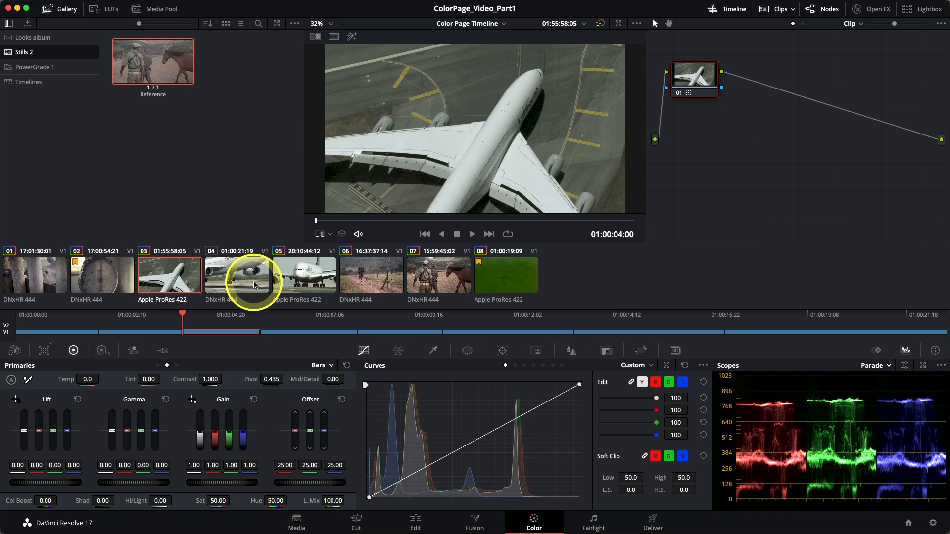
left_click(305, 271, "super")
left_click(384, 278, "super")
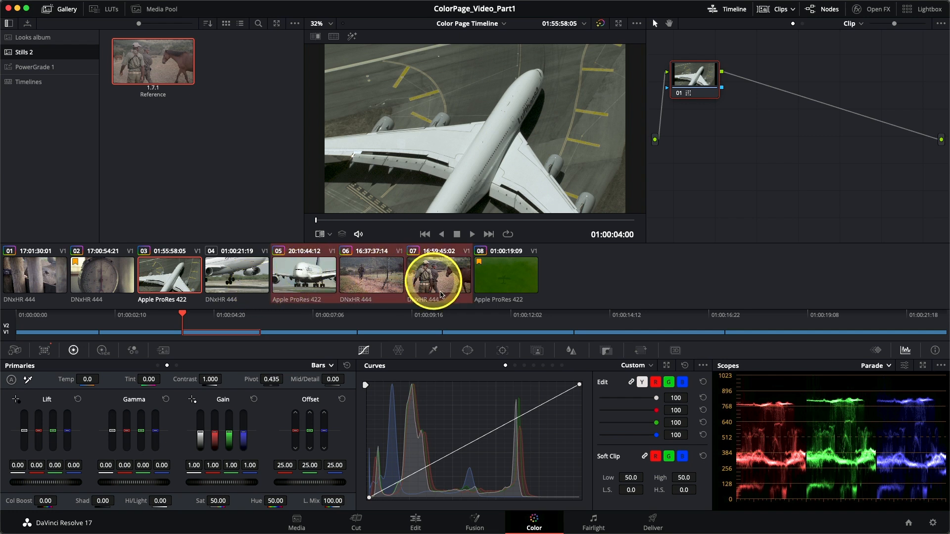
left_click(374, 272, "super")
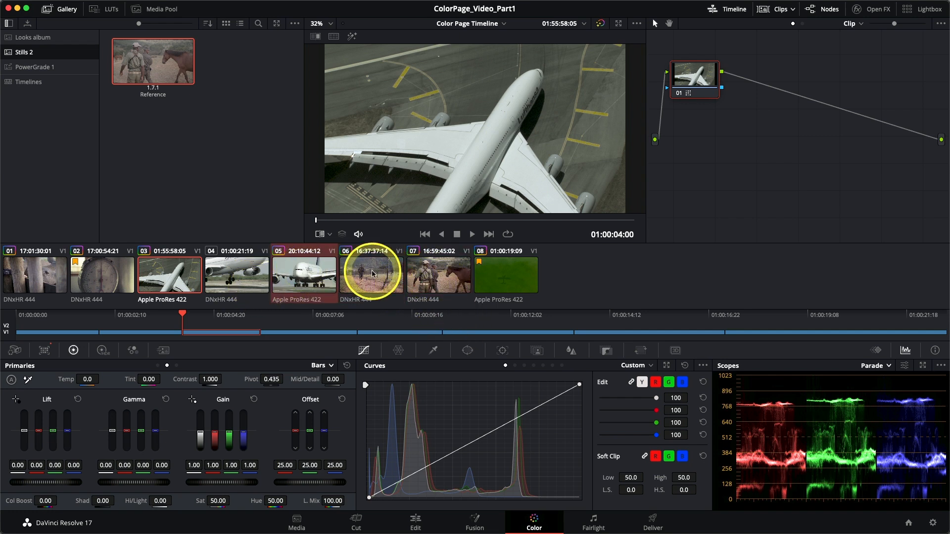
left_click(300, 283, "super")
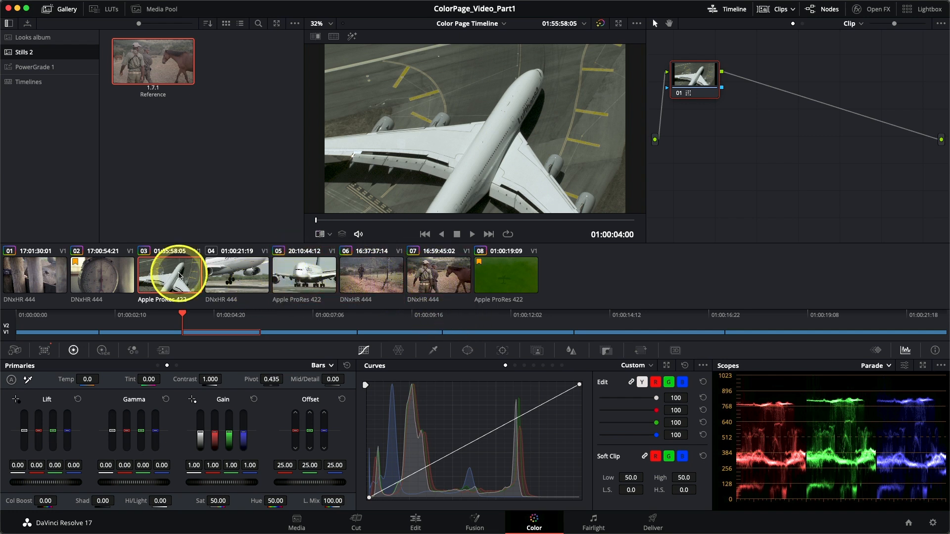
Step: Select the range of clips 03 to 05, mark them with Blue flags, and clear the multiple selection back to clip 03
left_click(296, 272, "shift")
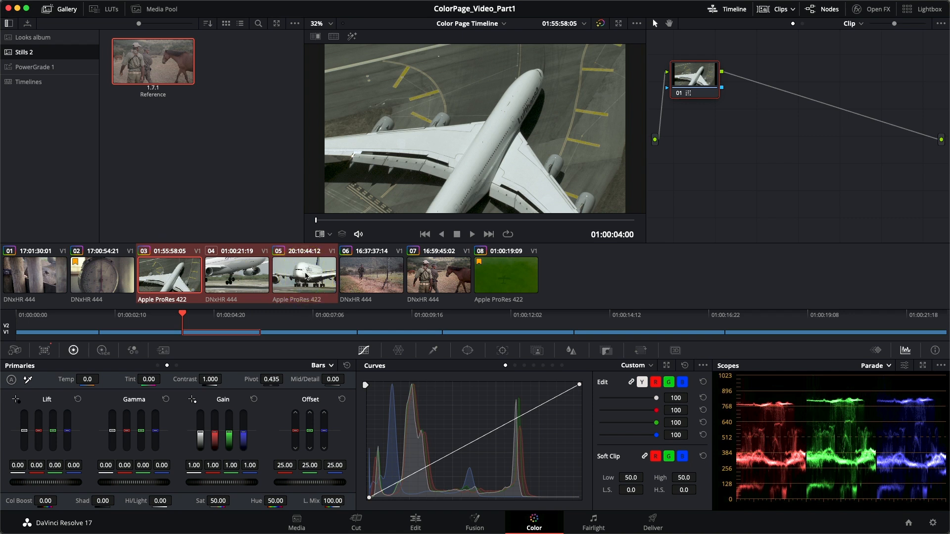
right_click(188, 272)
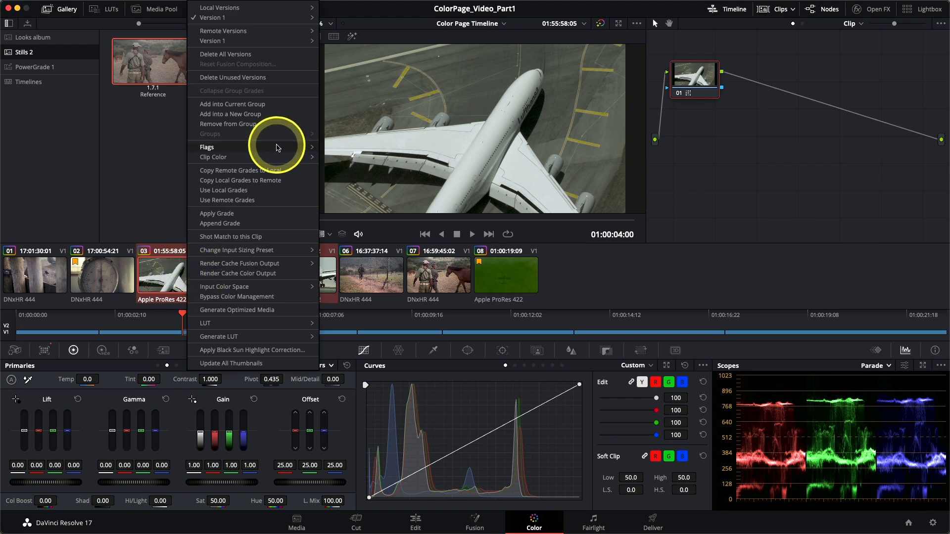
mouse_move(276, 145)
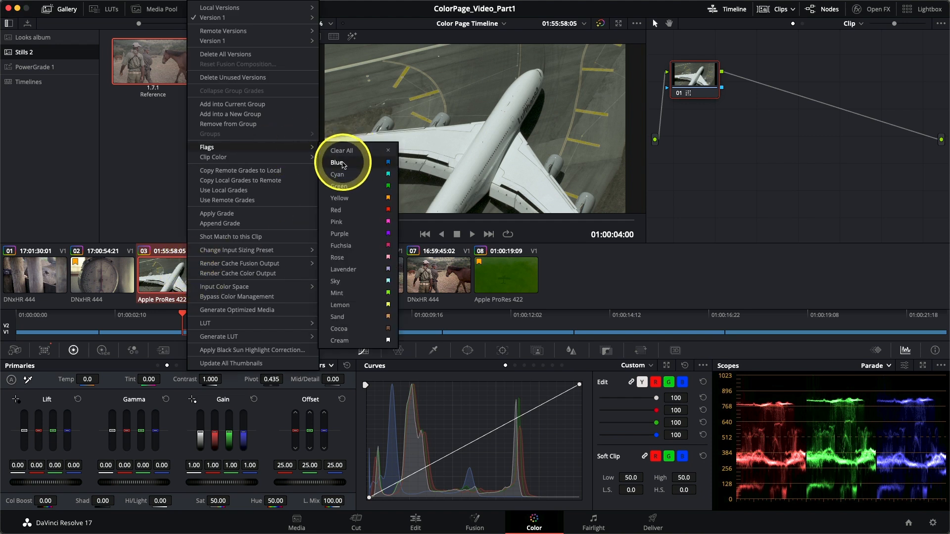
left_click(341, 162)
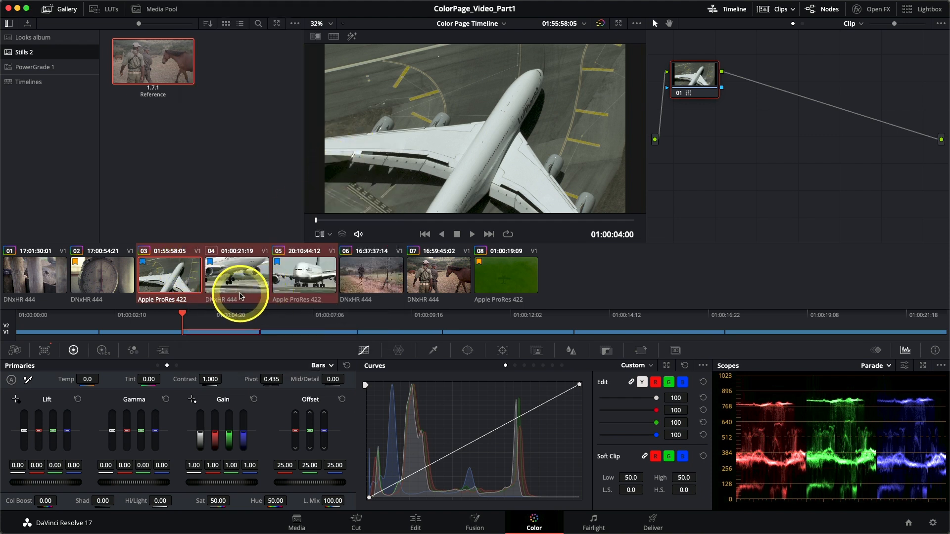
left_click(295, 277)
left_click(181, 270)
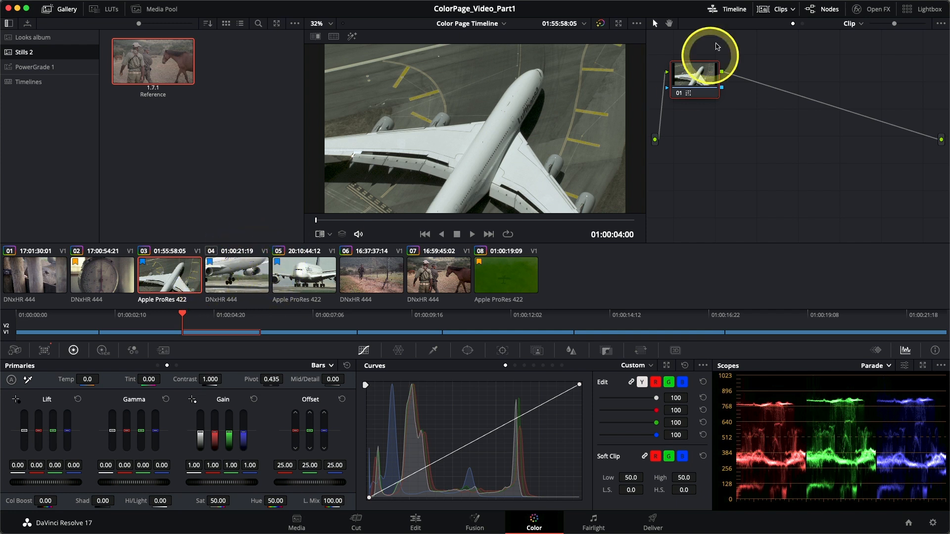
Step: Filter the clip thumbnails to show only Blue-flagged clips, and set the filter back to All Clips
left_click(790, 12)
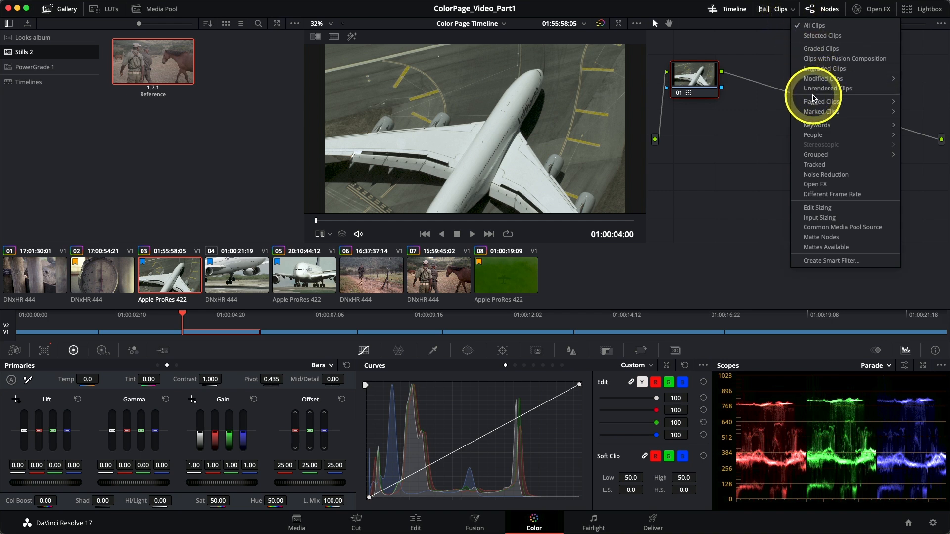
mouse_move(814, 103)
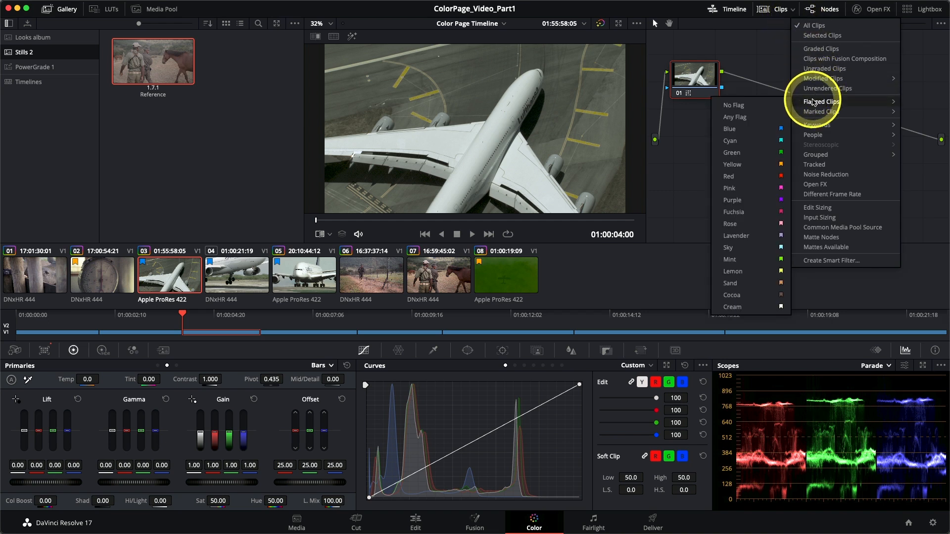
left_click(735, 135)
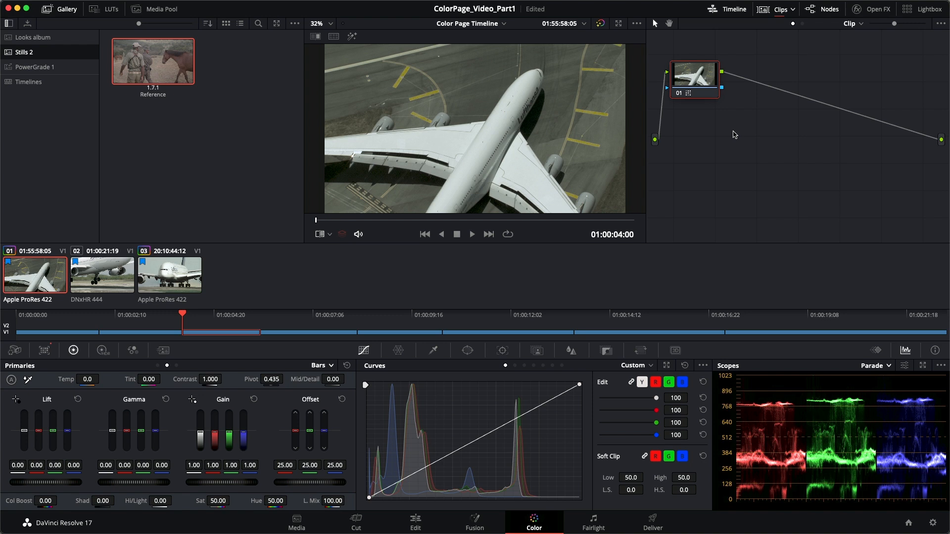
left_click(101, 274)
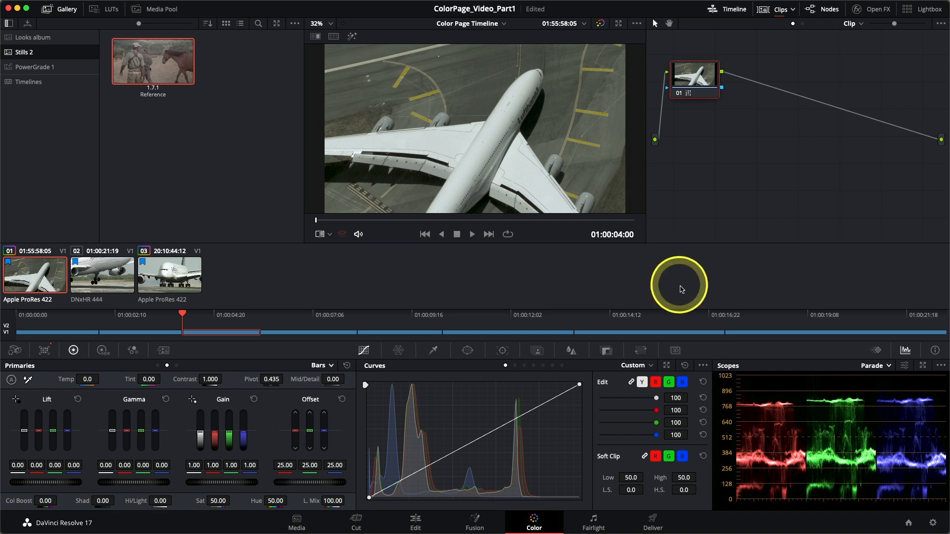
left_click(793, 12)
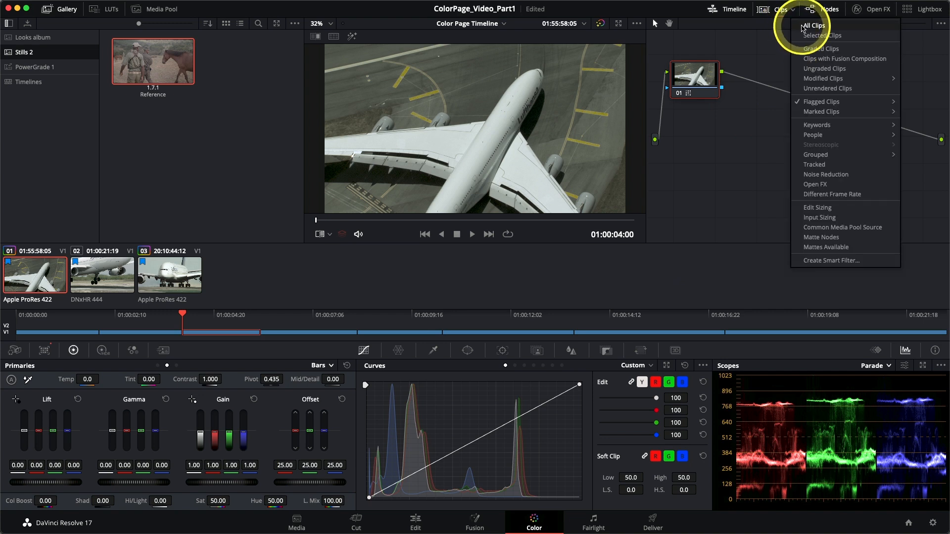
left_click(802, 27)
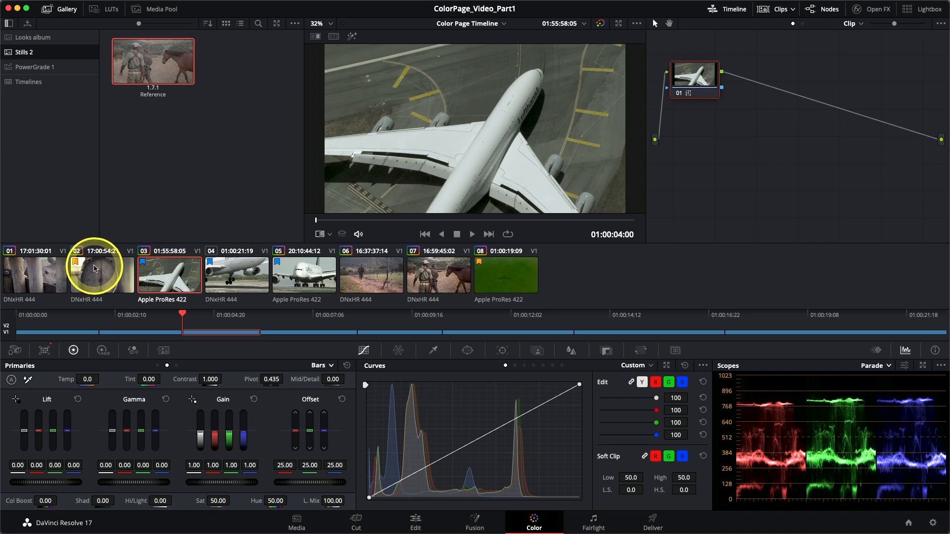
Step: On clip 02, the weighing scale shot, move the Balance node aside and add a serial node directly after it
left_click(94, 269)
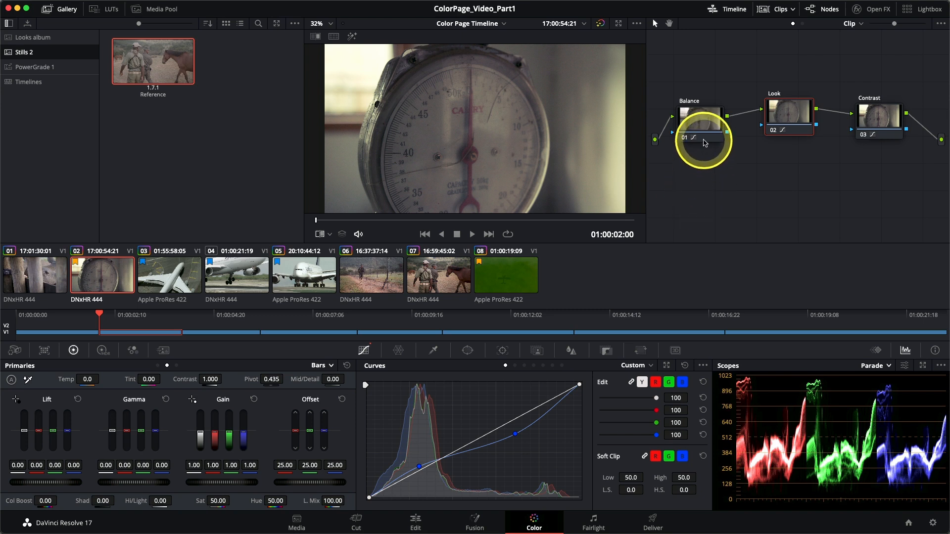
left_click_drag(703, 134, 693, 128)
right_click(689, 119)
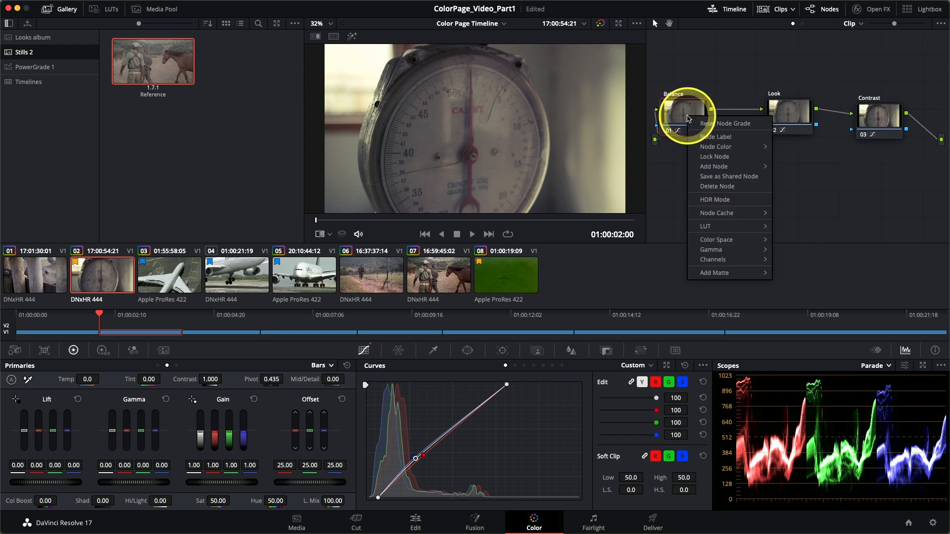
mouse_move(732, 167)
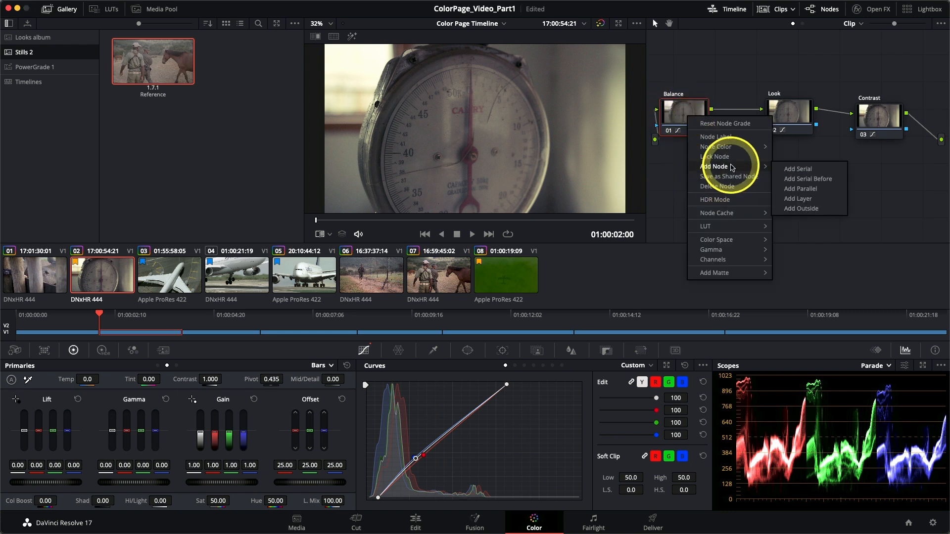
left_click(787, 170)
left_click_drag(753, 172, 746, 185)
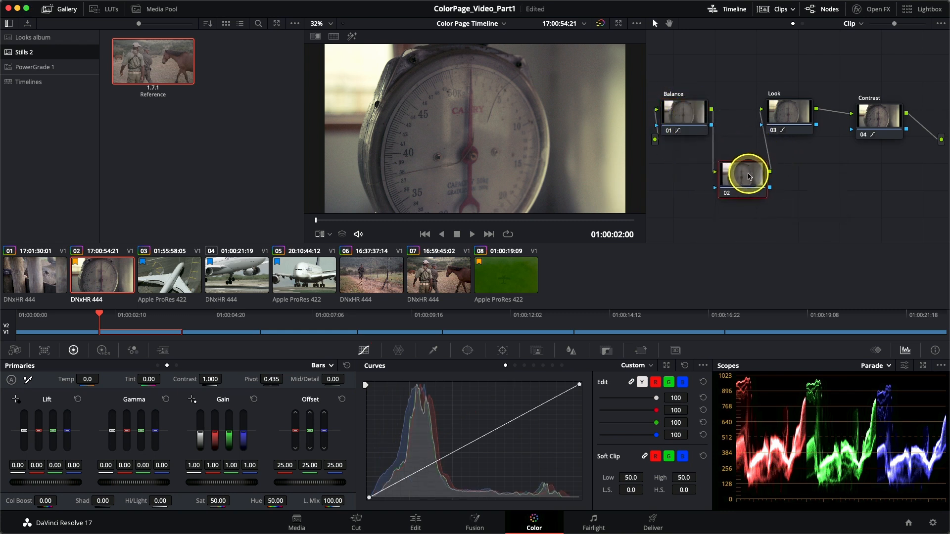
Step: Label the new serial node on clip 02 "Scales"
right_click(748, 186)
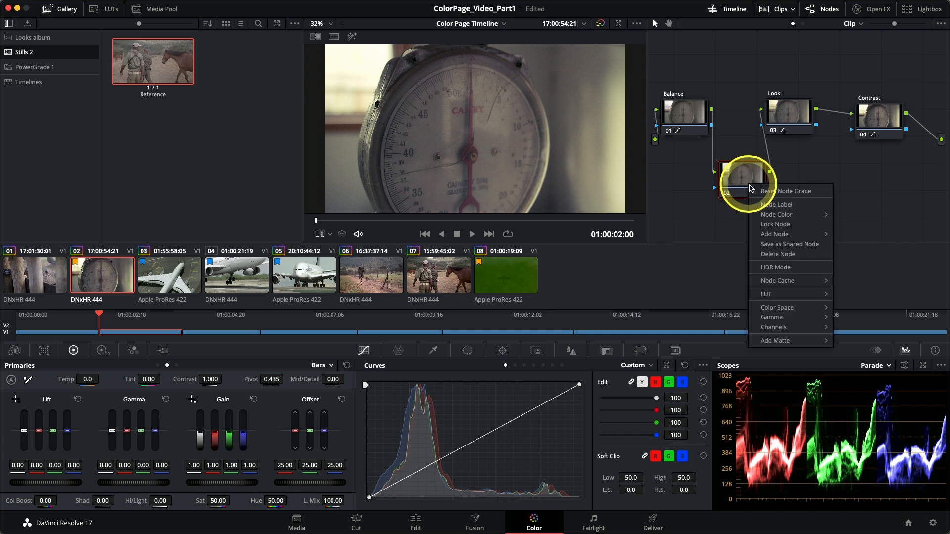
left_click(767, 204)
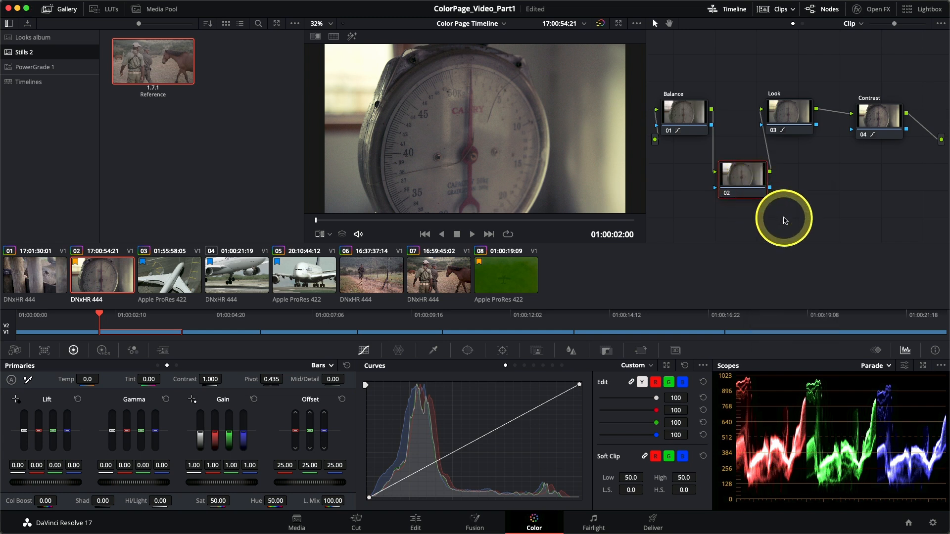
type("Scales")
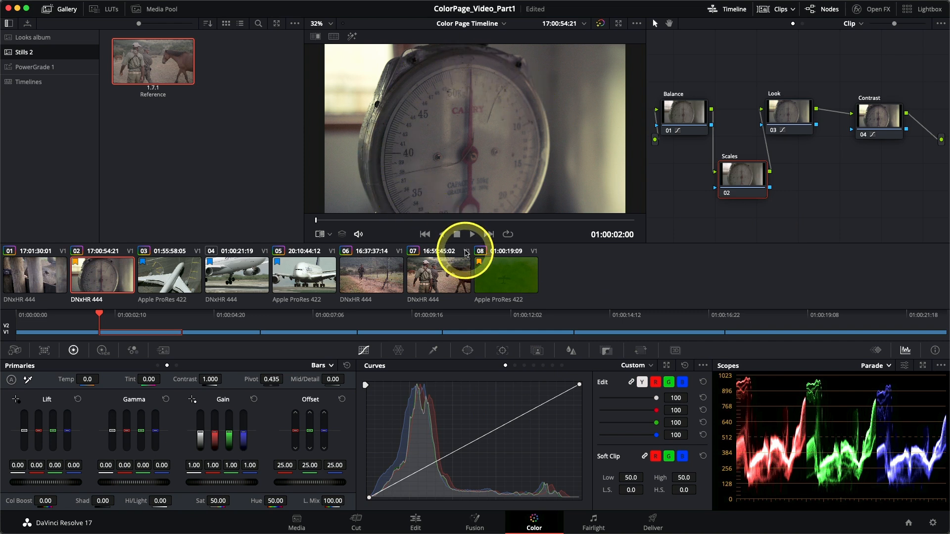
Step: Add a circle window on the Scales node and fit it to the dial with size about 47.47, aspect 44.93 and rotation 1.48
left_click(467, 352)
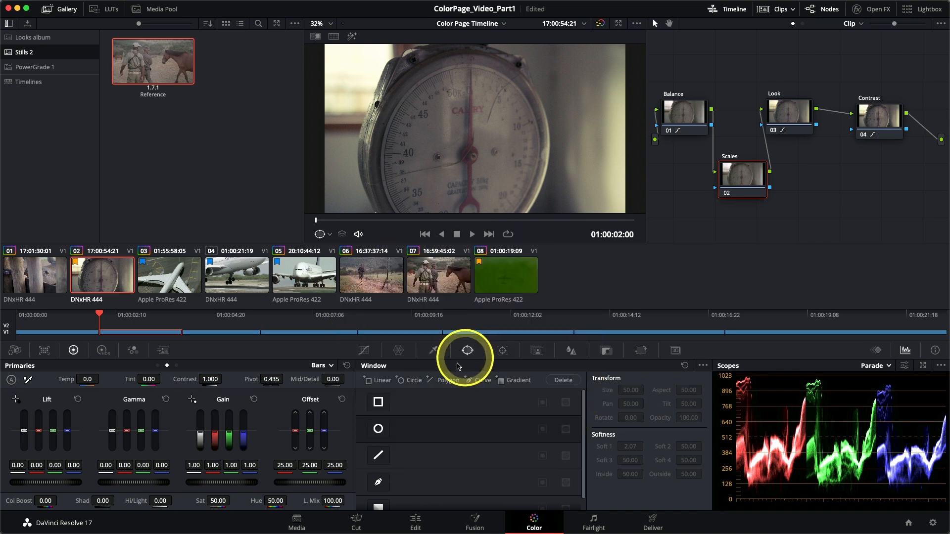
left_click(378, 430)
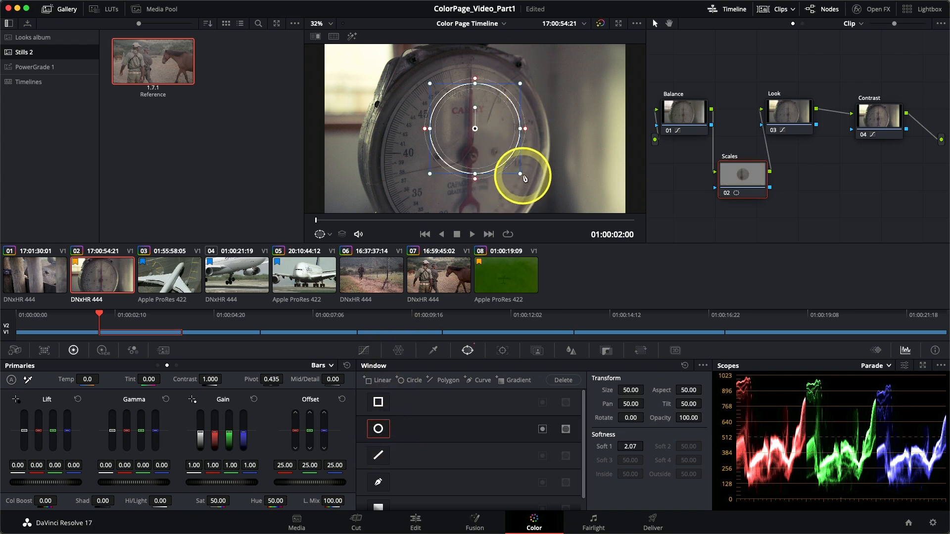
left_click_drag(522, 176, 567, 206)
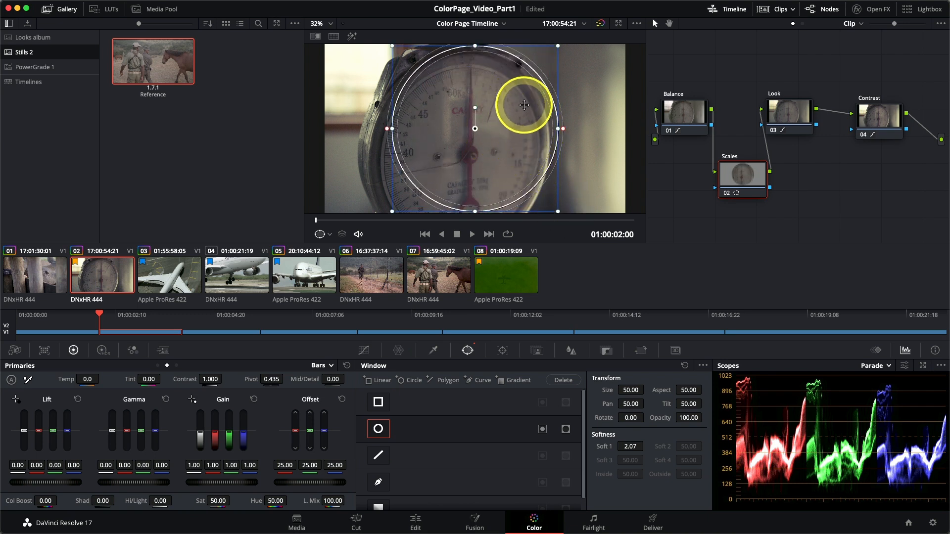
mouse_move(522, 107)
left_mouse_down()
mouse_move(528, 119)
mouse_move(494, 131)
mouse_move(507, 153)
mouse_move(530, 134)
mouse_move(515, 123)
left_mouse_up()
left_click_drag(552, 148, 496, 140)
left_click_drag(463, 72, 464, 65)
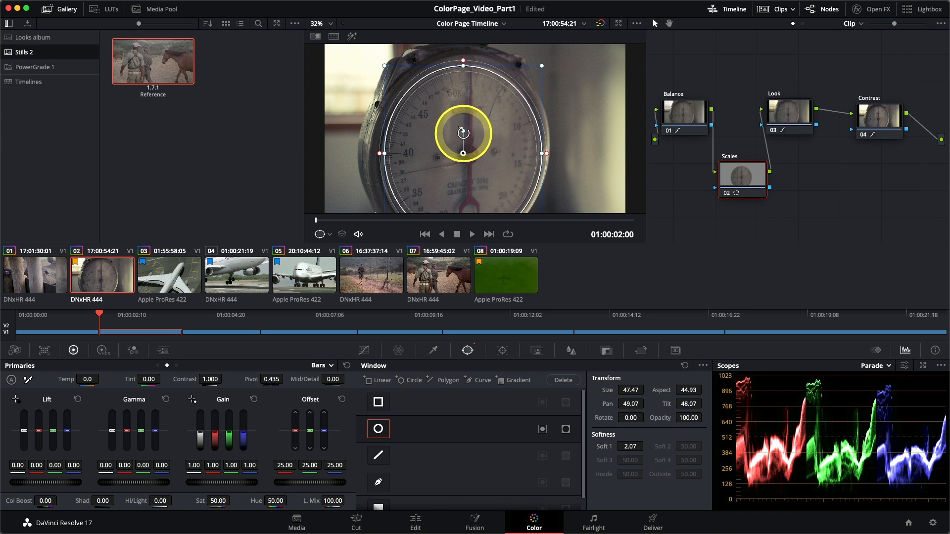
left_click_drag(459, 131, 462, 131)
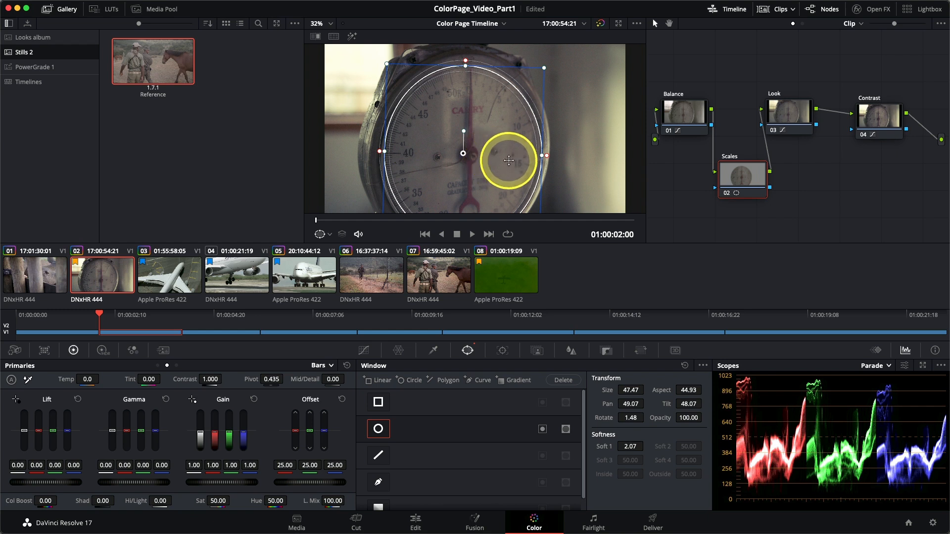
Step: Hide the mini timeline and narrow the Gallery to enlarge the viewer around the scale's dial
left_click_drag(504, 161, 487, 141)
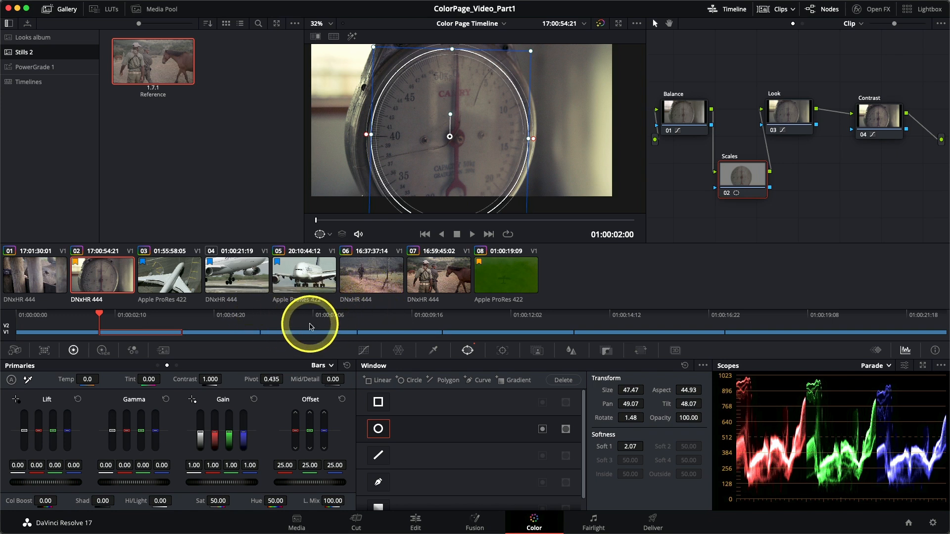
left_click(728, 14)
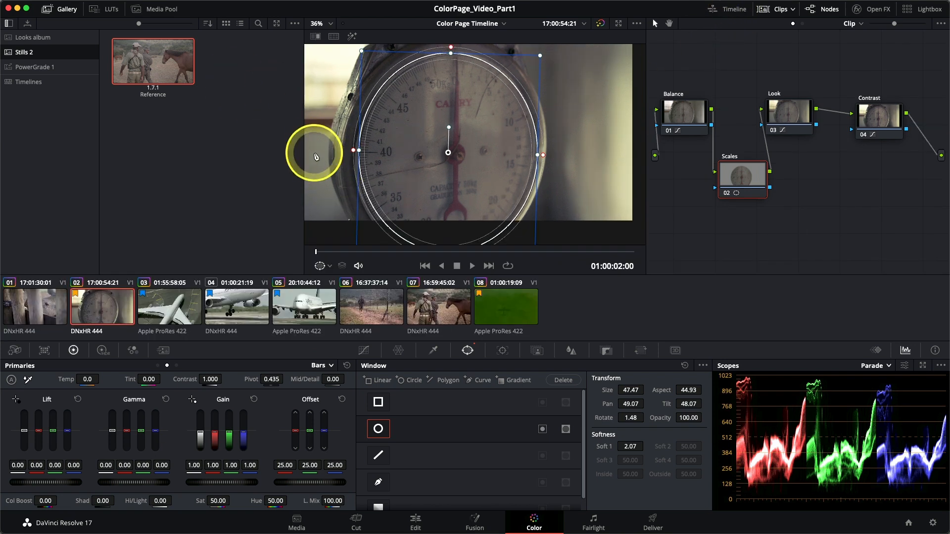
left_click_drag(300, 153, 242, 143)
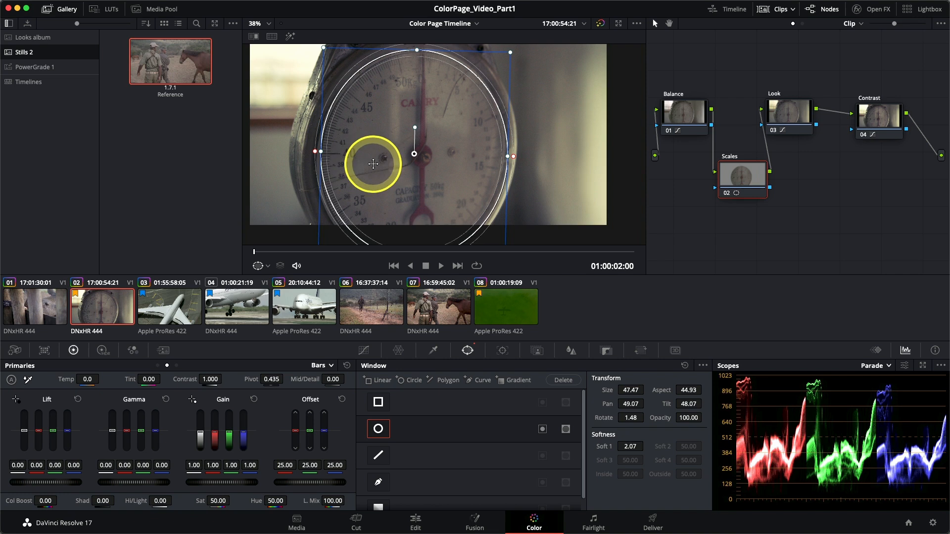
scroll(373, 163, "left", 1)
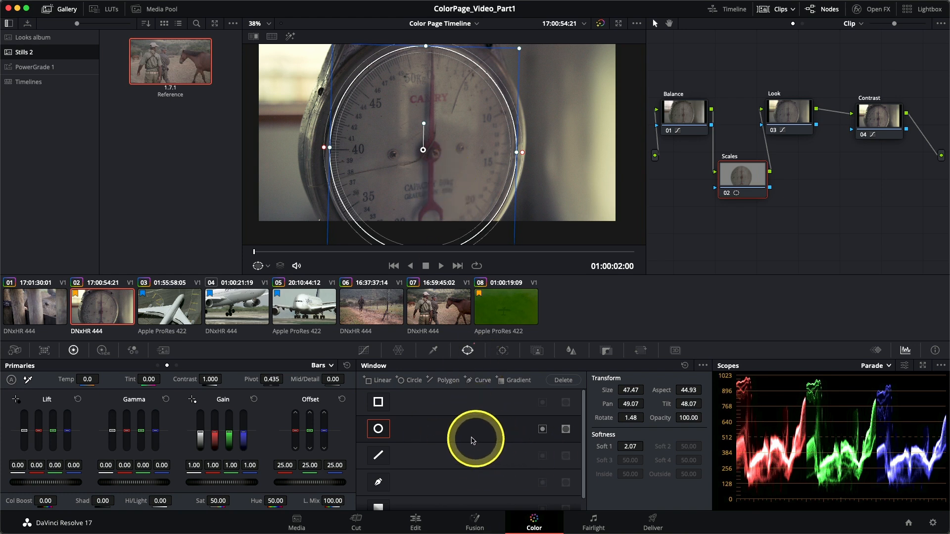
Step: Convert the circle window to a Bezier shape and adjust its right-hand control point and upper handle to the dial's rim
left_click(703, 367)
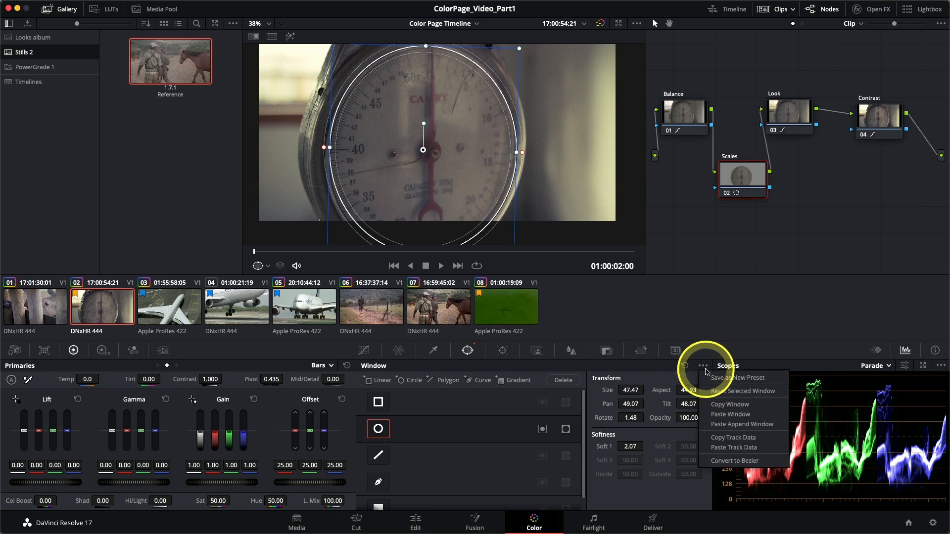
left_click(729, 462)
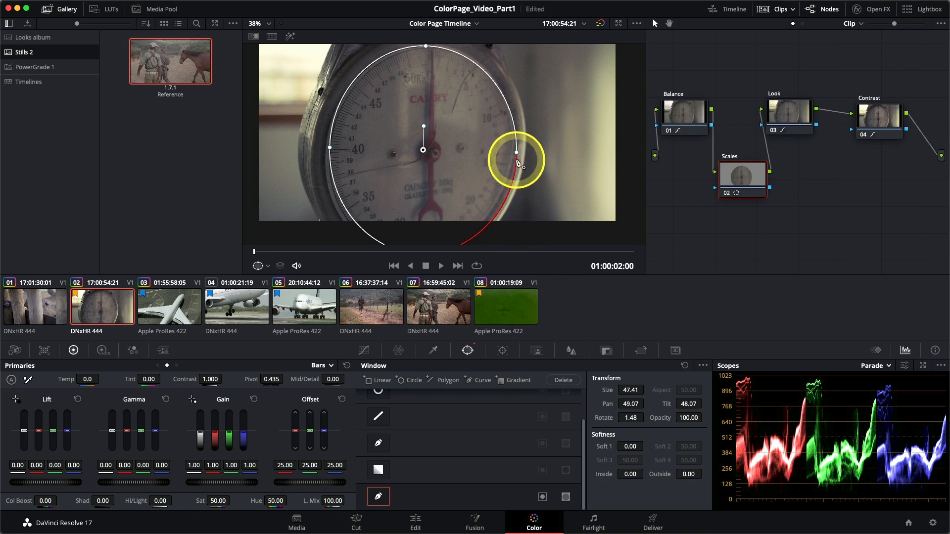
left_click_drag(518, 154, 516, 154)
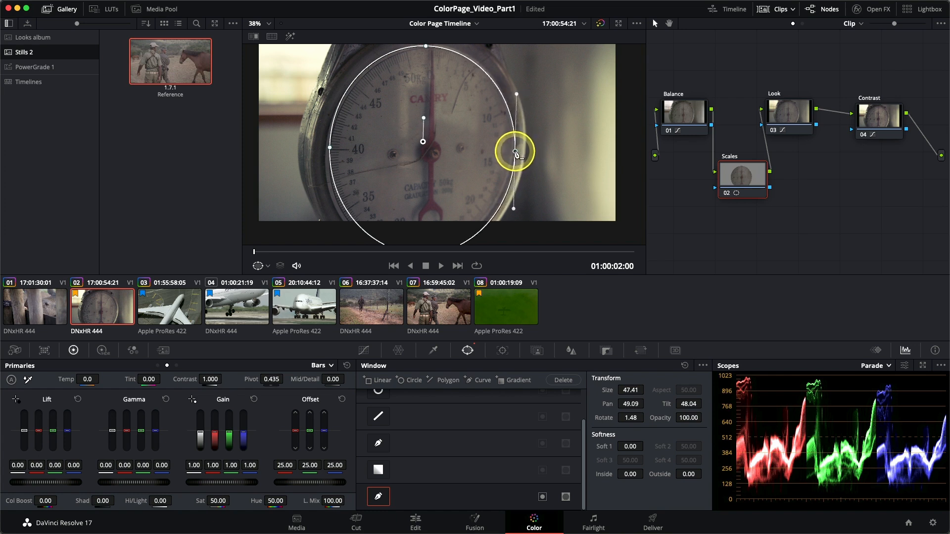
left_click_drag(517, 95, 522, 94)
Step: Reshape the Bezier window by moving its top, left, right and bottom control points and left handle to fit the dial's rim
scroll(456, 89, "up", 1)
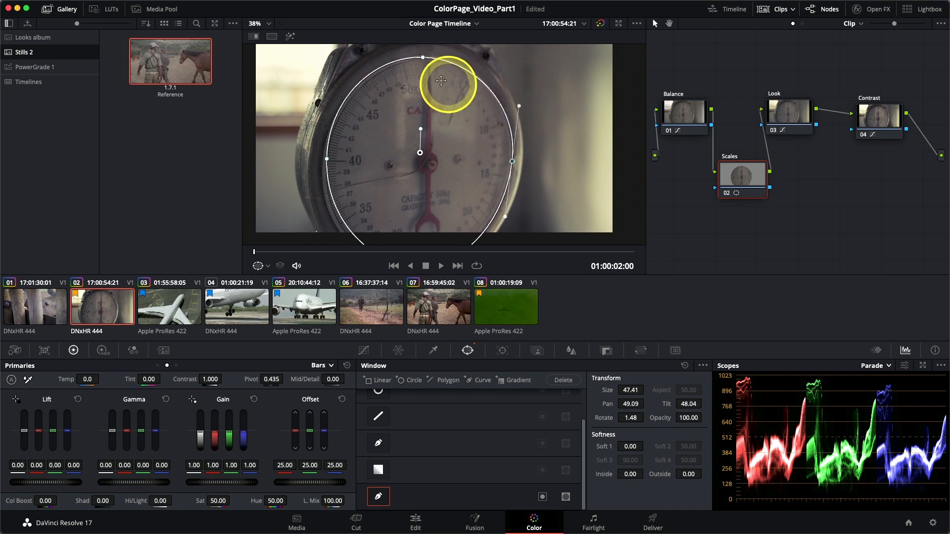
left_click_drag(423, 60, 430, 57)
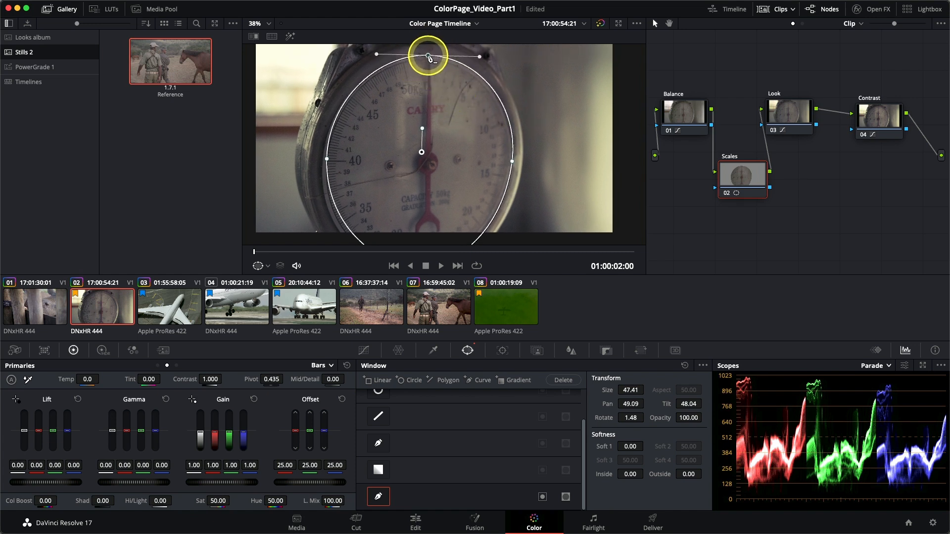
left_click_drag(327, 159, 322, 166)
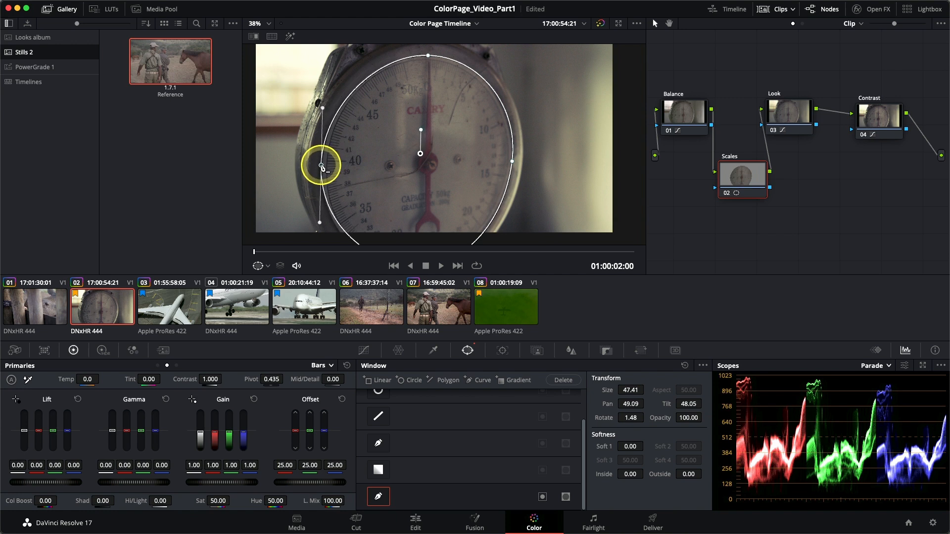
mouse_move(323, 108)
left_mouse_down()
mouse_move(318, 81)
mouse_move(325, 105)
left_mouse_up()
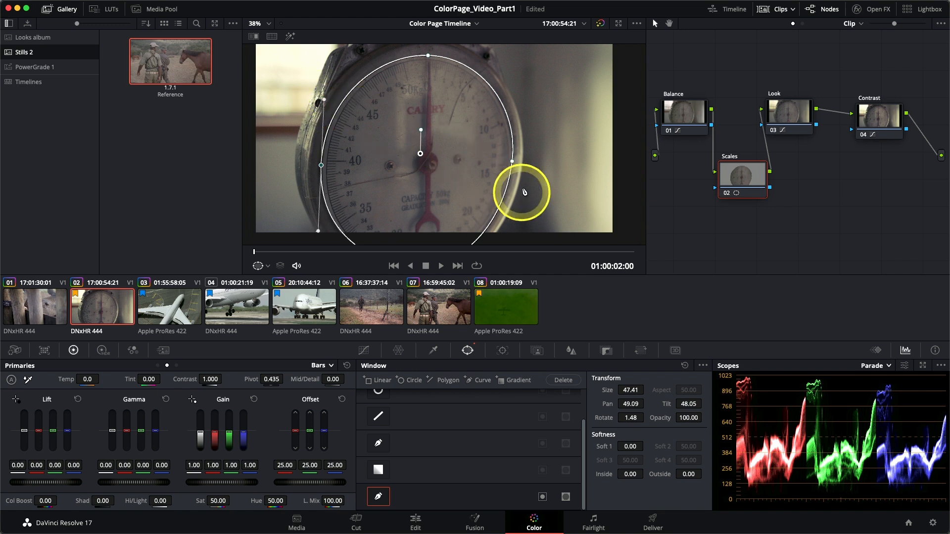
left_click(511, 163)
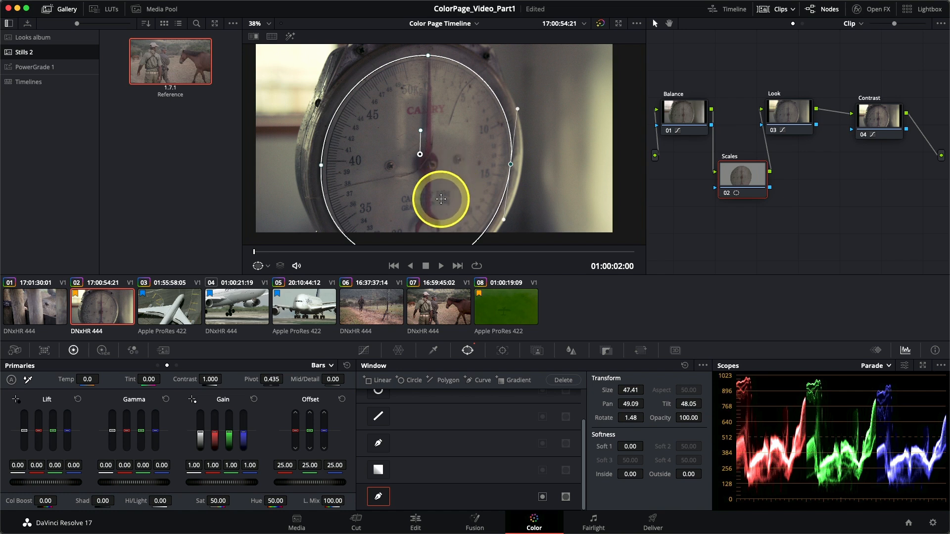
left_click_drag(455, 198, 453, 161)
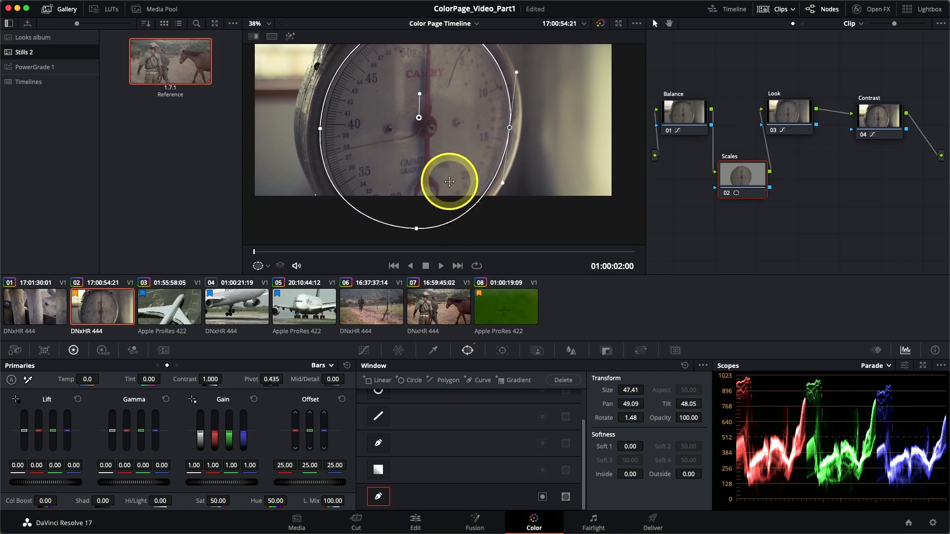
left_click_drag(417, 230, 412, 233)
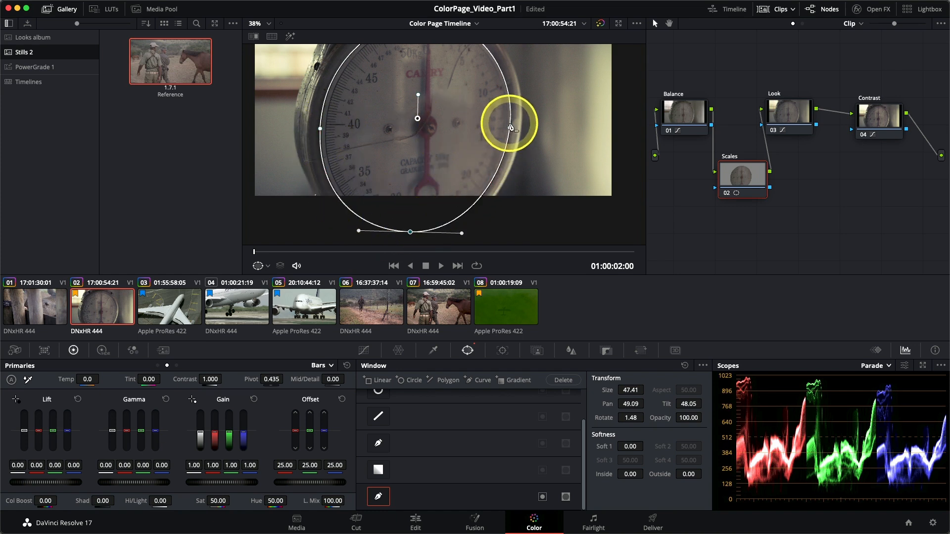
left_click_drag(410, 156, 432, 164)
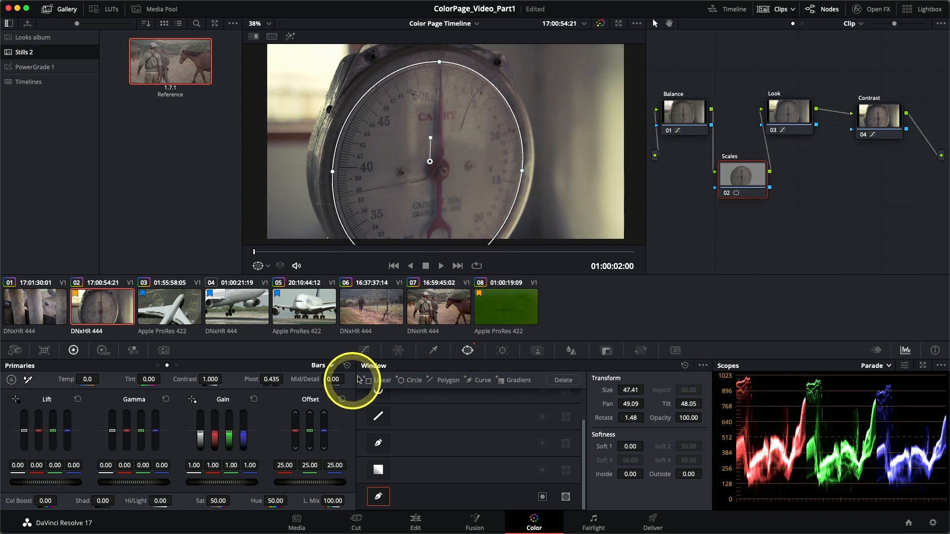
Step: Bring up Curves to hide the window outline, show the primaries as colour wheels, and set the Scales node's master Gamma to 0.02
left_click(364, 353)
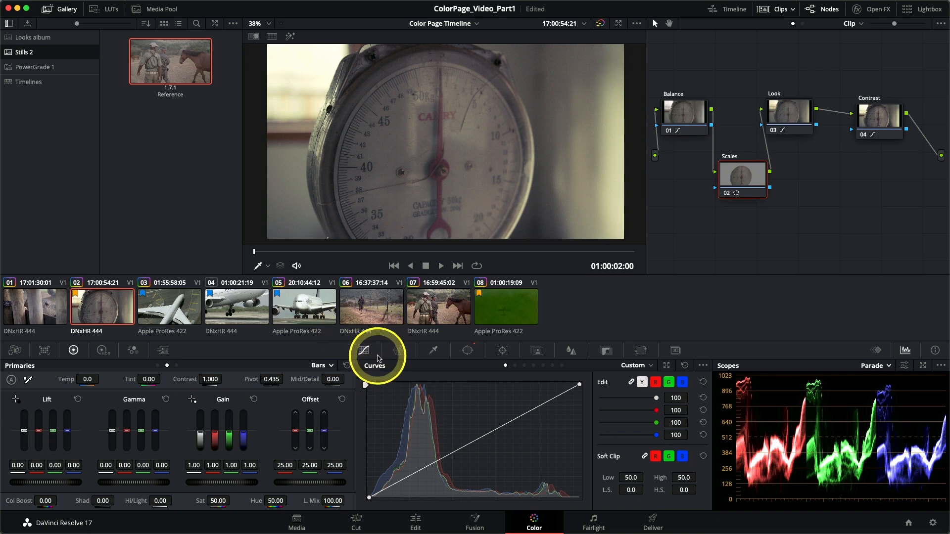
left_click(467, 351)
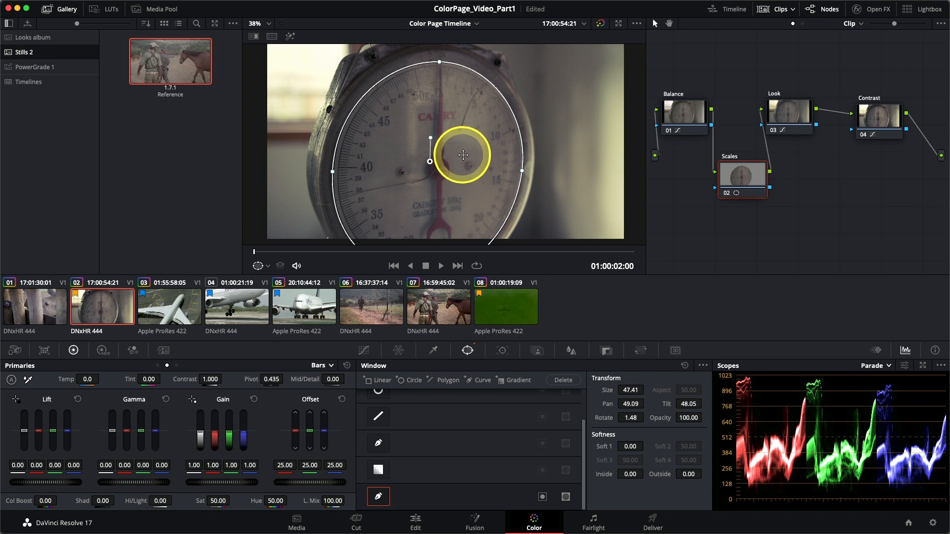
left_click(364, 351)
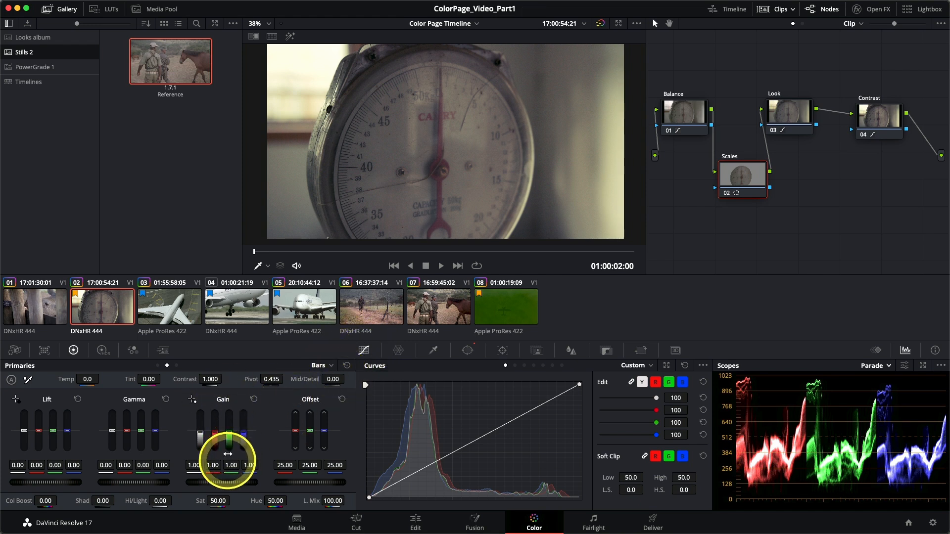
left_click(158, 365)
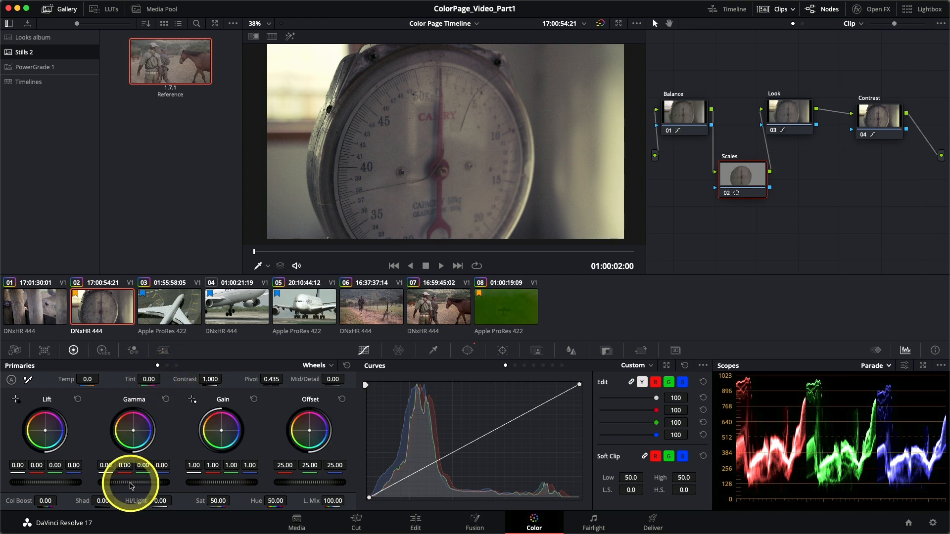
left_click_drag(130, 483, 177, 480)
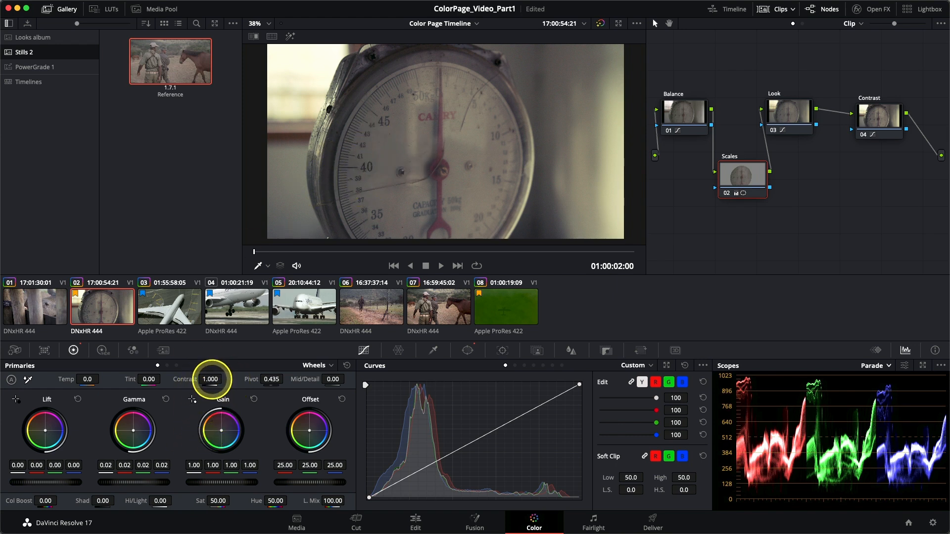
Step: Set the Scales node's contrast to 1.122, pivot to 0.189 and midtone detail to 36.50
mouse_move(217, 379)
left_mouse_down()
mouse_move(266, 384)
mouse_move(213, 381)
left_mouse_up()
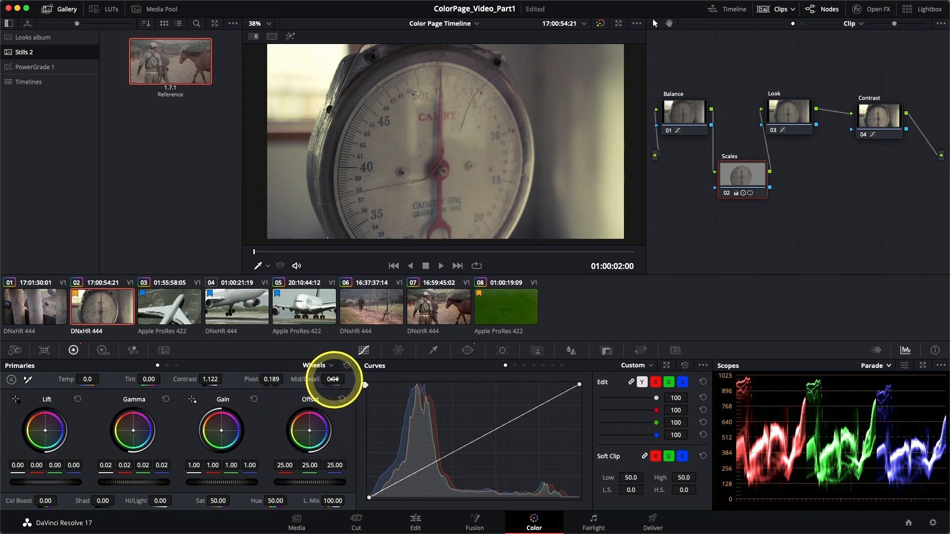
left_click_drag(333, 379, 328, 381)
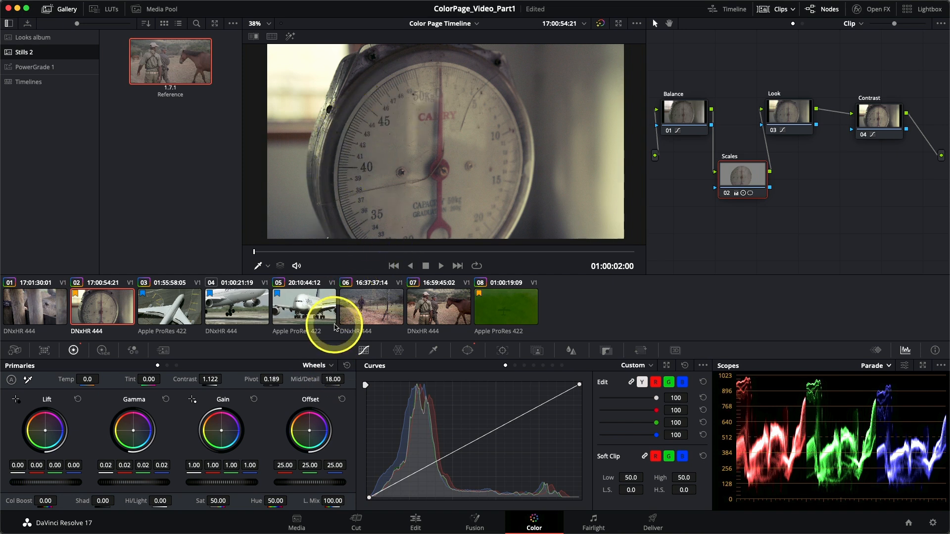
left_click_drag(328, 381, 342, 380)
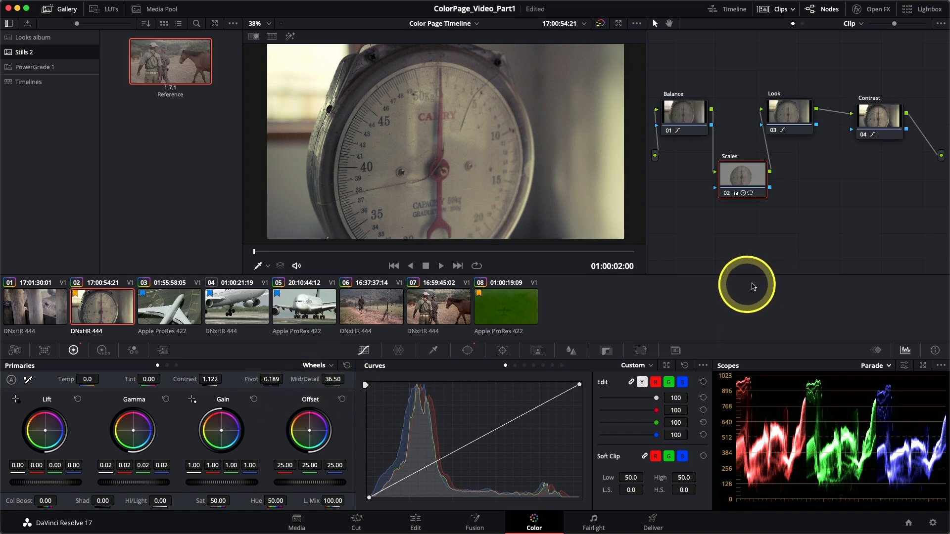
Step: Toggle the Scales node off and on to compare the dial with and without its grade
left_click(727, 194)
left_click(727, 193)
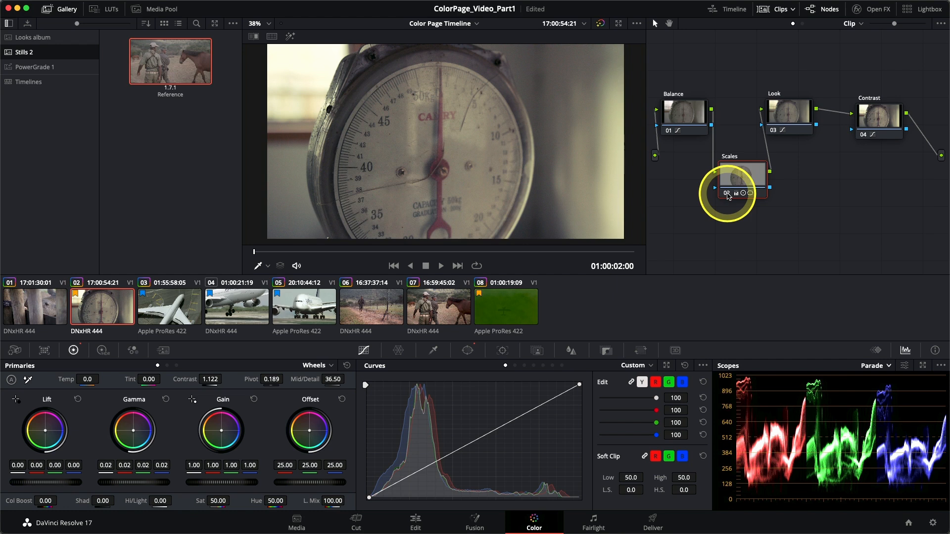
left_click(727, 194)
left_click(727, 194)
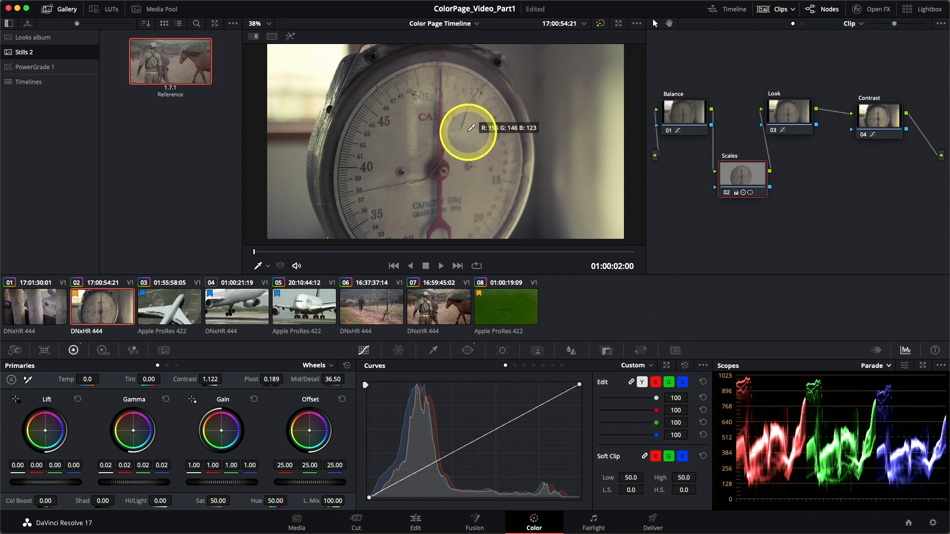
Step: Turn off the on-screen window outline in the viewer and set the dial window's Soft 1 softness to 2.86
left_click(466, 350)
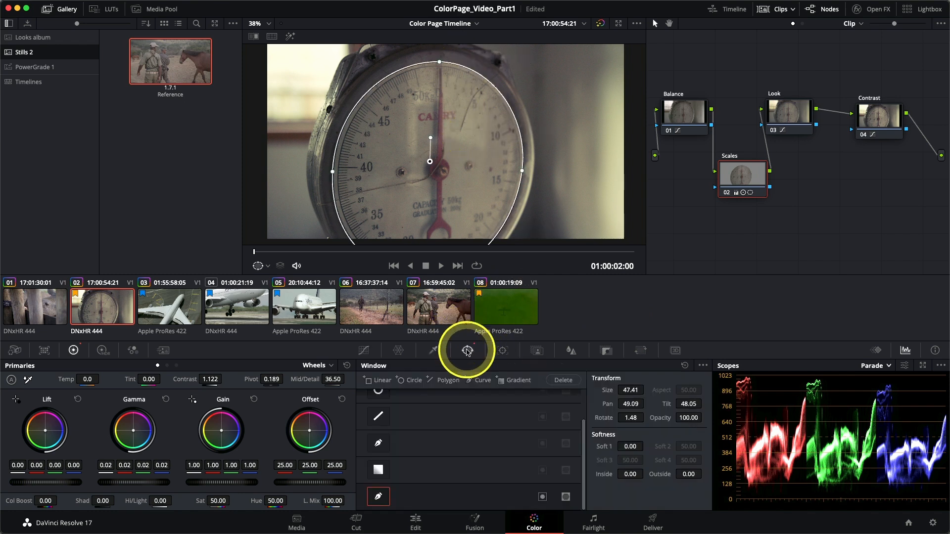
left_click(632, 447)
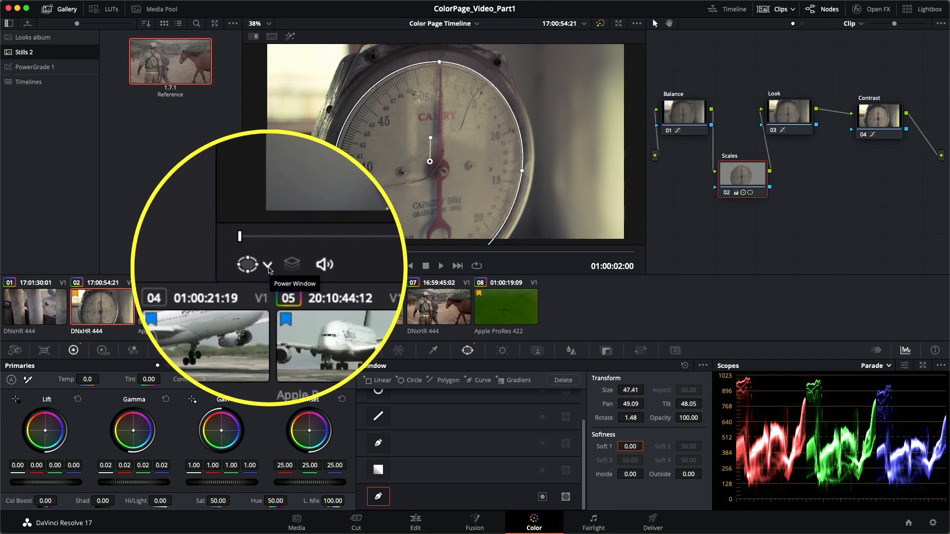
left_click(269, 268)
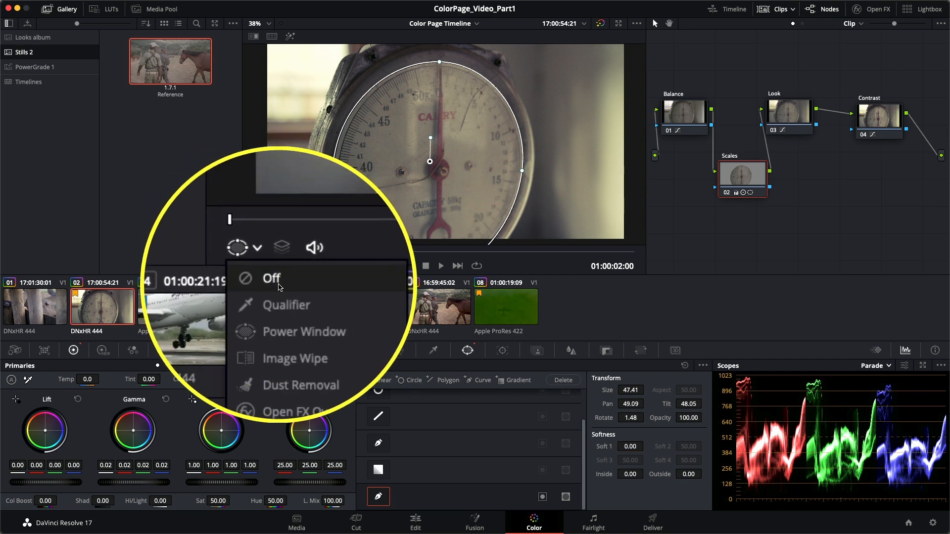
left_click(278, 286)
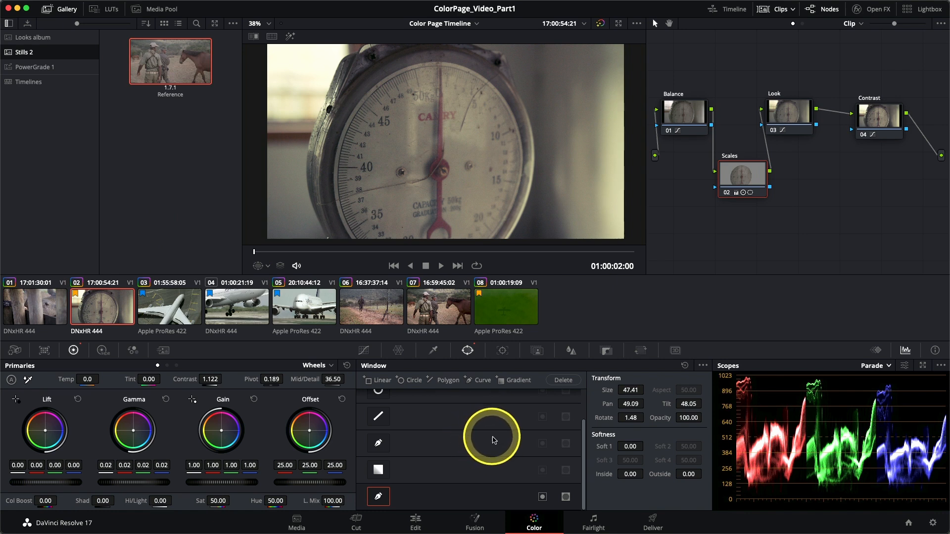
left_click_drag(630, 449, 631, 449)
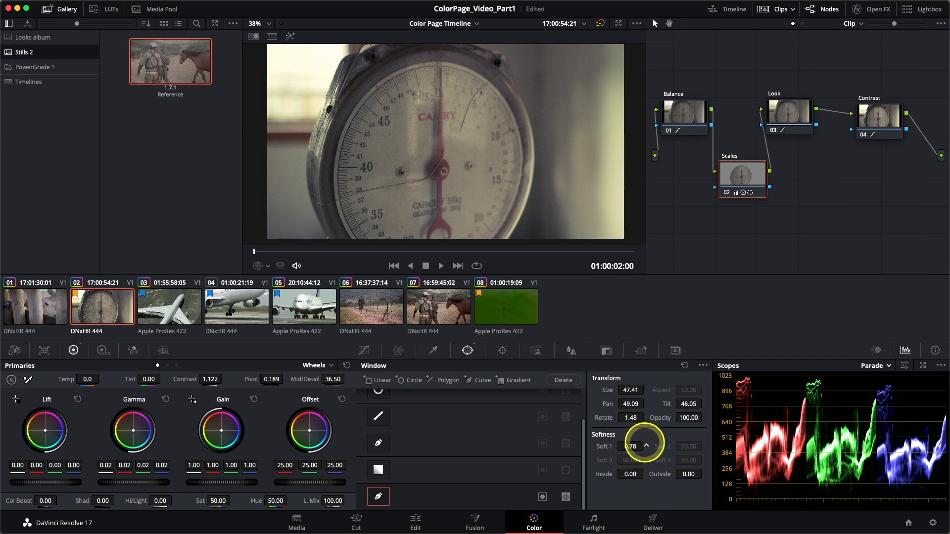
left_click_drag(630, 447, 632, 445)
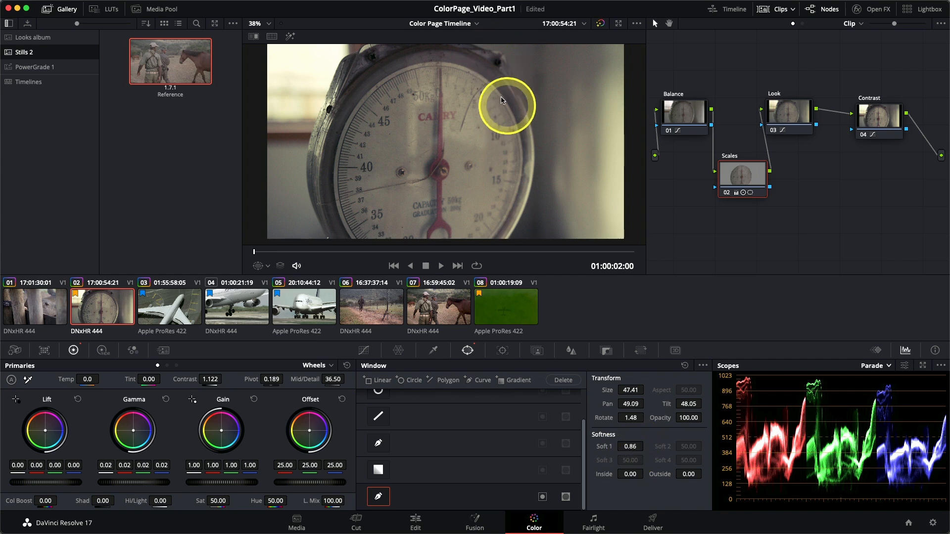
left_click_drag(630, 447, 646, 446)
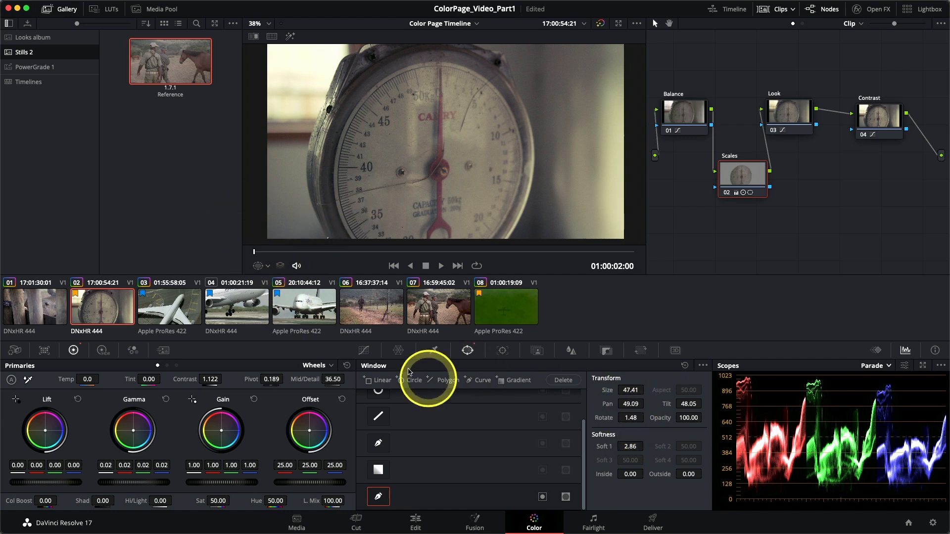
Step: Play clip 02 in a loop and scrub through it to examine the dial's movement under the window
left_click(364, 350)
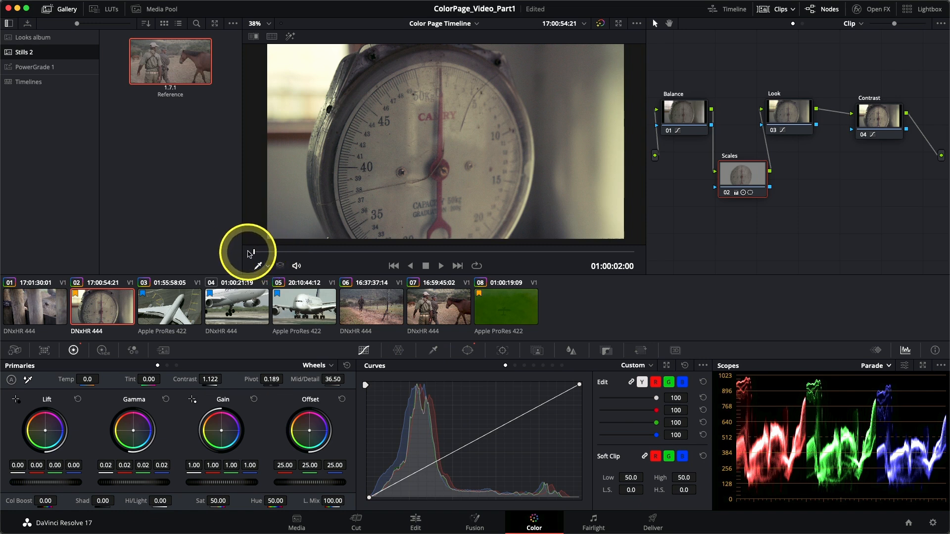
left_click(476, 266)
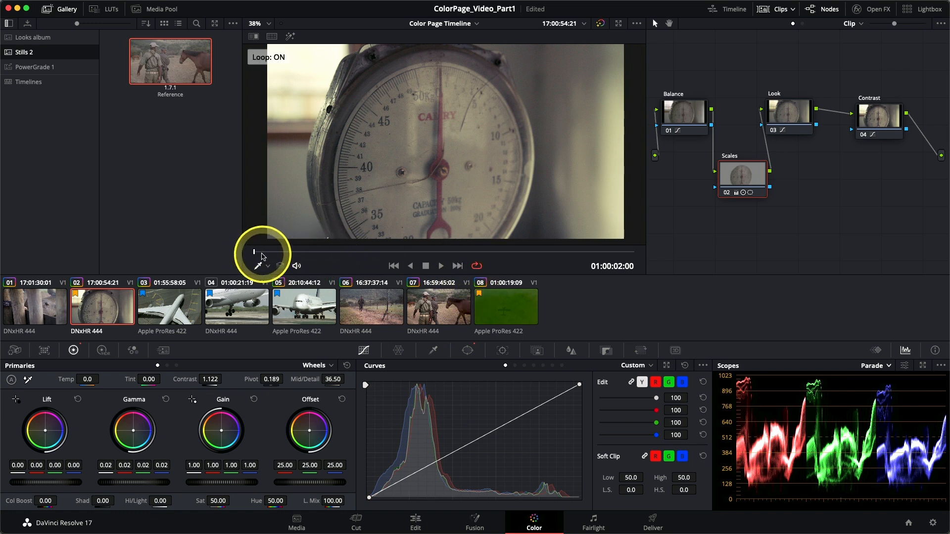
left_click(441, 267)
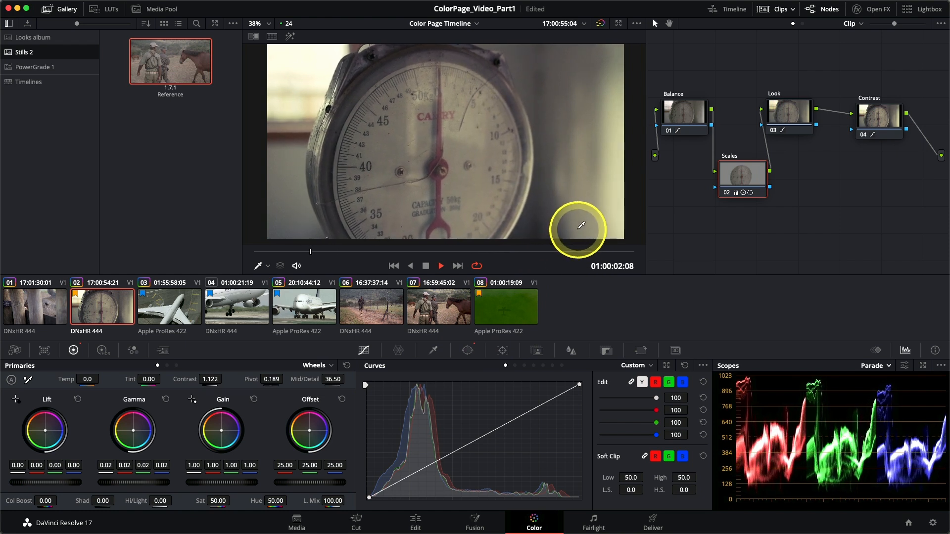
key("space")
left_click_drag(522, 253, 570, 247)
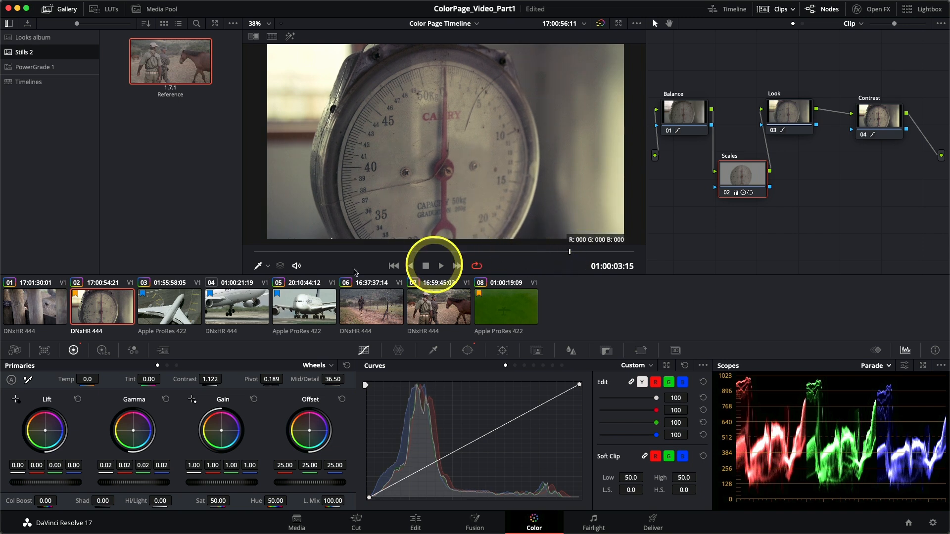
Step: With the Power Window outline shown, track the dial window forward from clip 02's first frame through the whole clip
left_click(268, 266)
left_click(280, 307)
left_click_drag(571, 252, 237, 221)
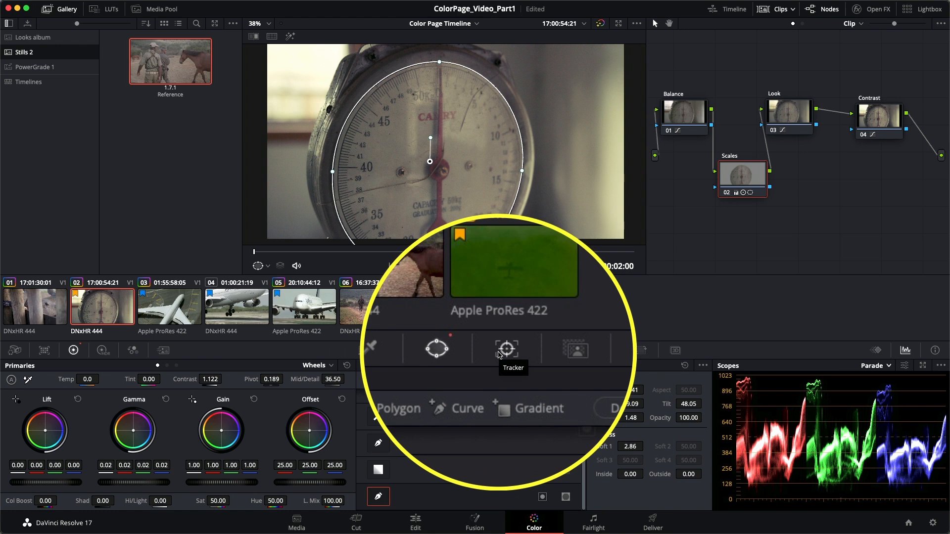
left_click(501, 351)
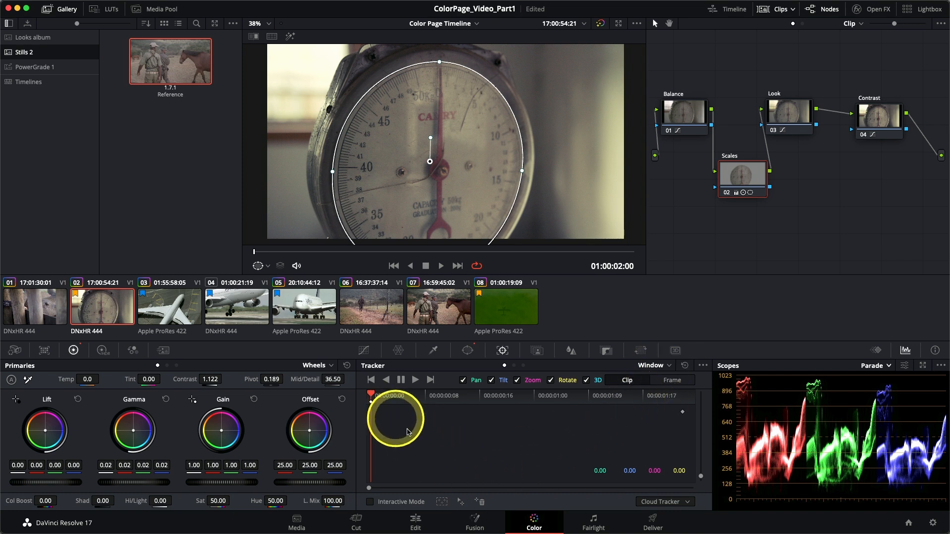
left_click(415, 380)
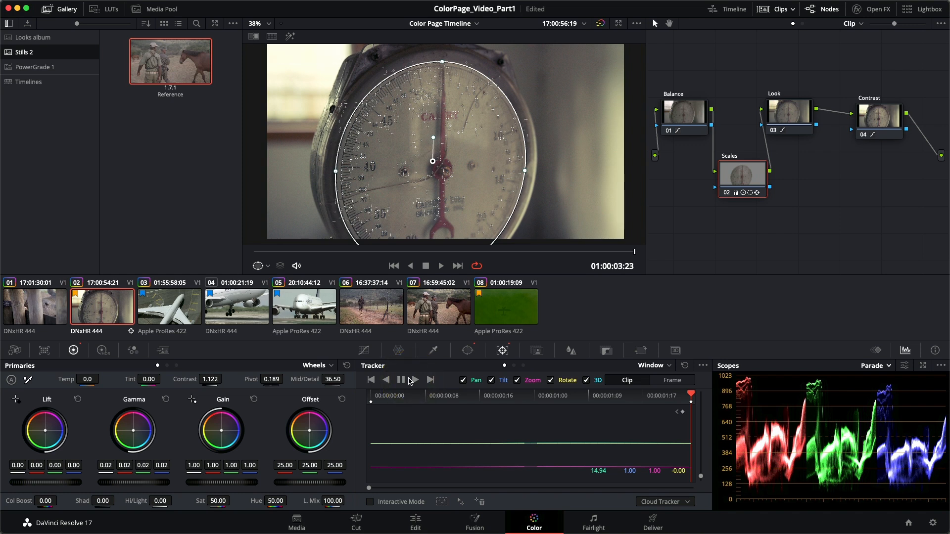
Step: Scrub through the tracked clip to check the window against the dial, return to the first frame and show Curves
left_click(686, 397)
left_click_drag(684, 398, 664, 396)
mouse_move(603, 393)
left_mouse_down()
mouse_move(500, 384)
mouse_move(617, 402)
left_mouse_up()
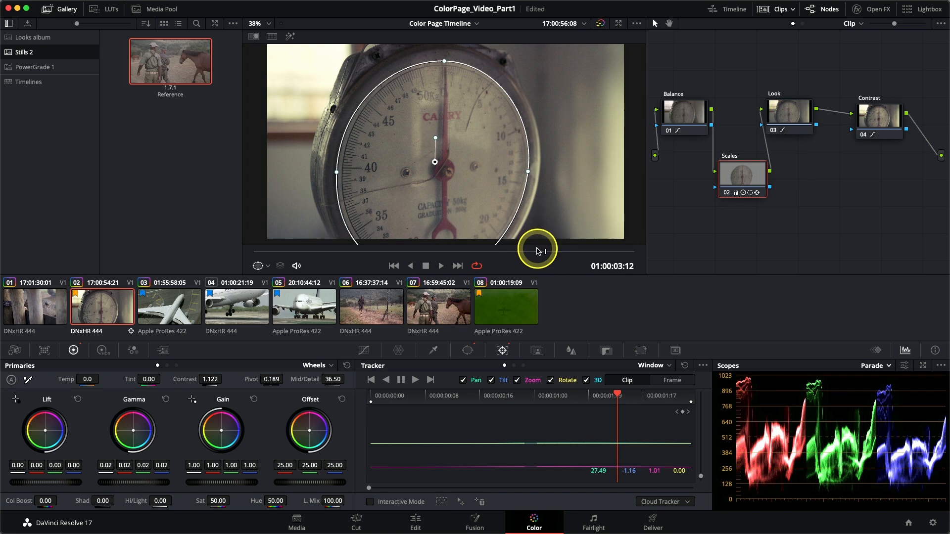
left_click_drag(635, 252, 255, 225)
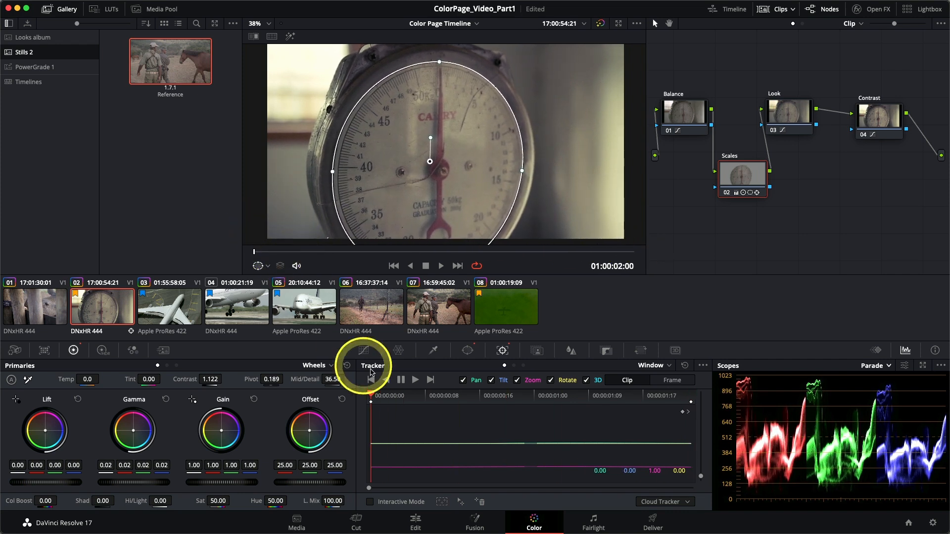
left_click(364, 350)
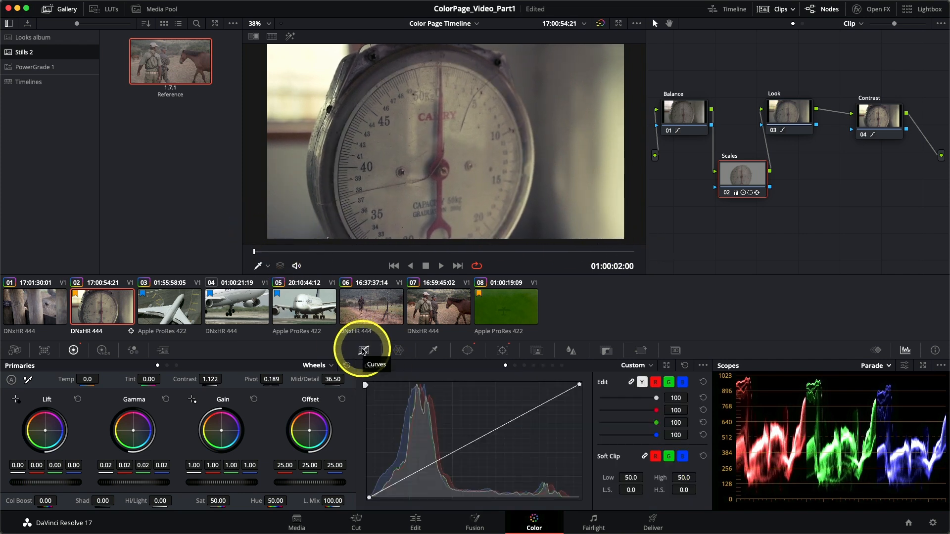
Step: Add a serial node after the Contrast node in clip 02 and place it below Contrast
key("space")
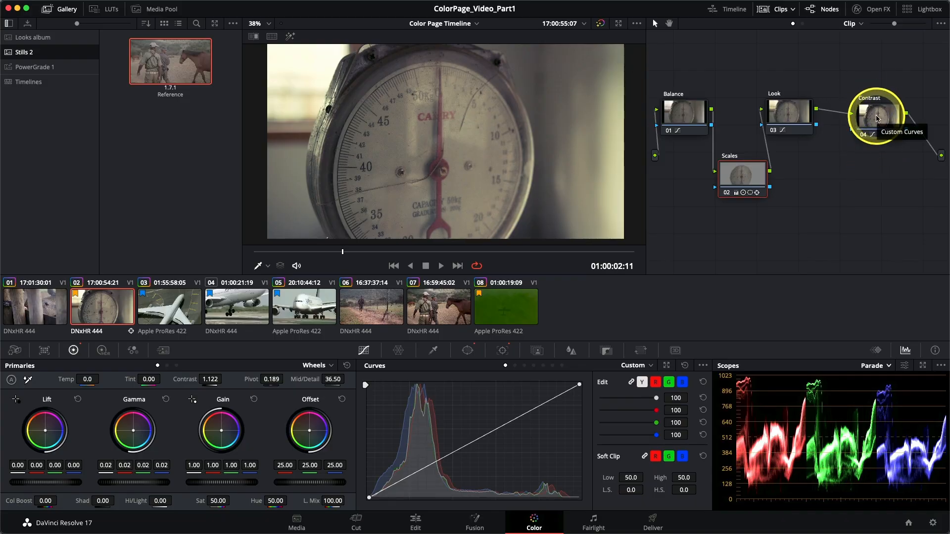
left_click(878, 119)
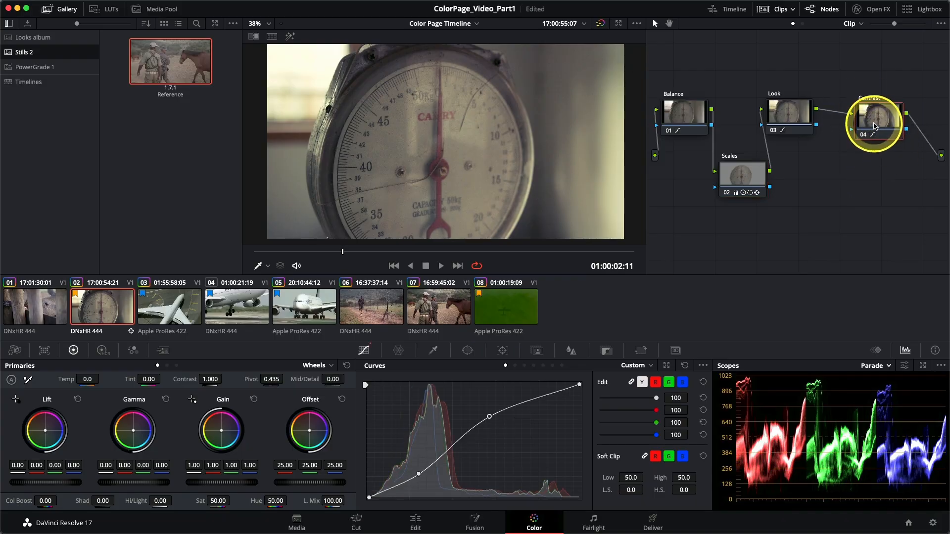
right_click(875, 126)
mouse_move(885, 177)
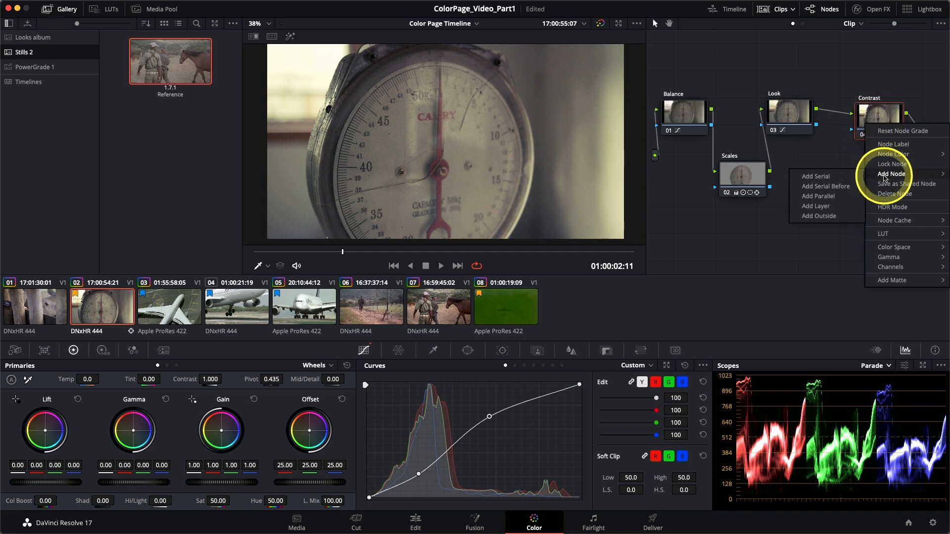
left_click(841, 177)
left_click_drag(734, 218, 858, 182)
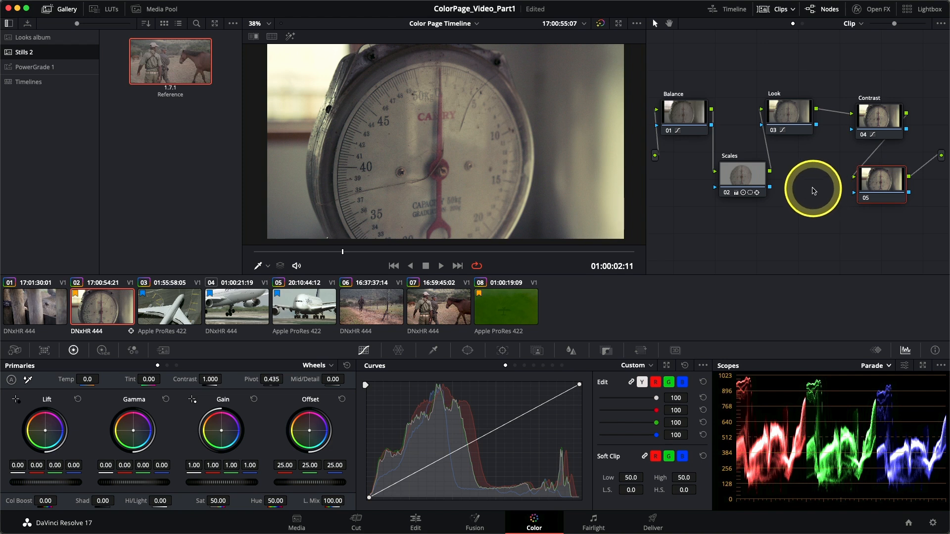
Step: Arrange the Balance, Scales, Look and Contrast nodes in one row across the upper part of the node graph
left_click_drag(874, 184, 760, 218)
left_click_drag(747, 165, 794, 48)
left_click_drag(785, 100, 818, 107)
left_click_drag(791, 65, 679, 98)
left_click_drag(748, 106, 735, 91)
left_click_drag(802, 120, 798, 106)
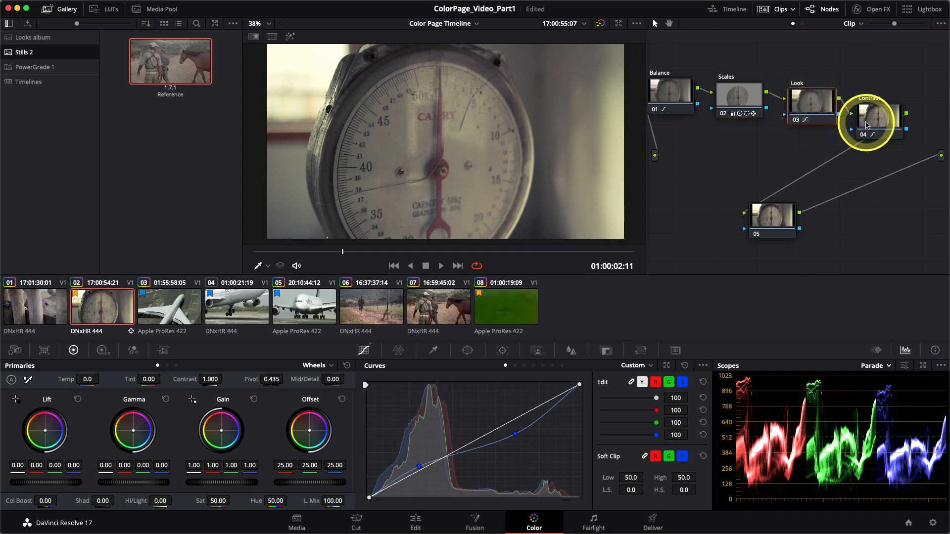
left_click_drag(863, 121, 854, 107)
left_click_drag(785, 221, 691, 206)
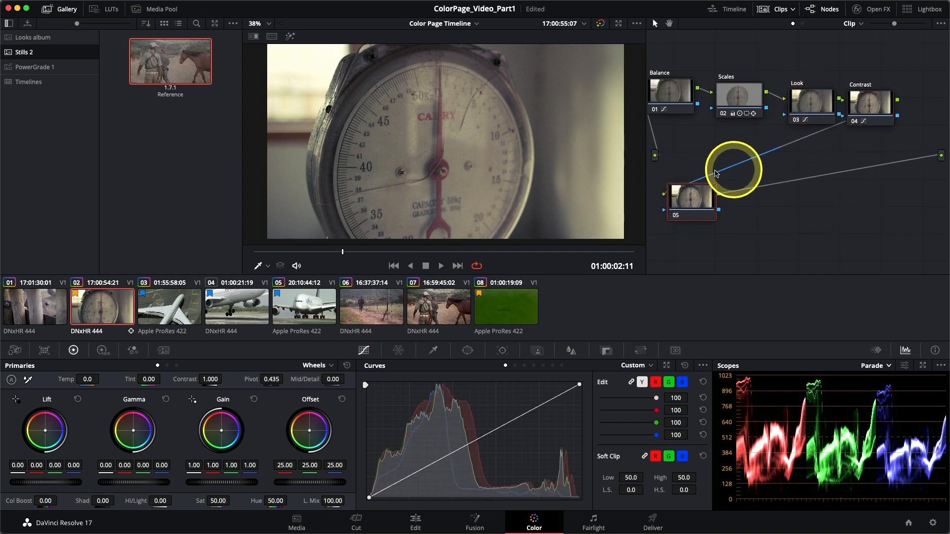
left_click_drag(673, 88, 678, 93)
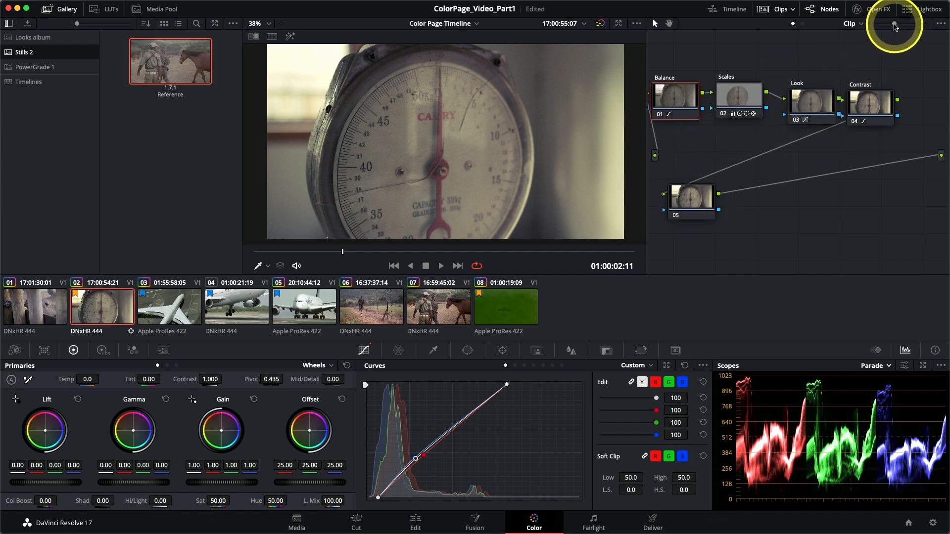
left_click_drag(894, 27, 883, 28)
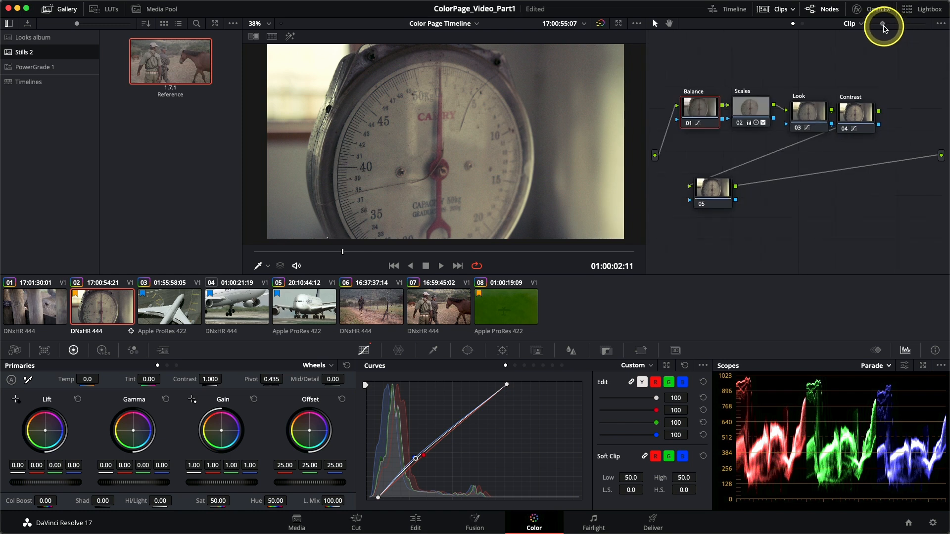
Step: Place node 05 beneath the Contrast node and label it Vignette
left_click_drag(737, 197, 875, 189)
right_click(874, 190)
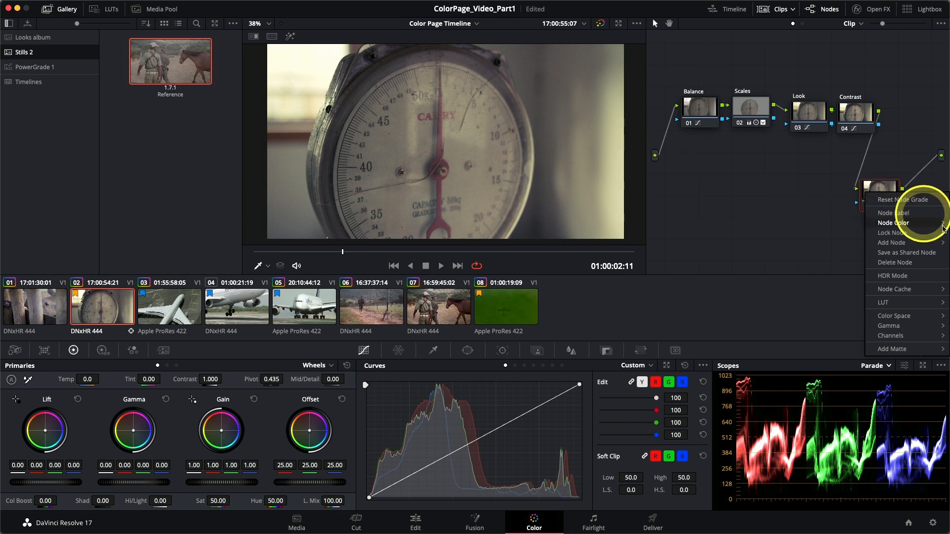
left_click(910, 215)
type("Vignette")
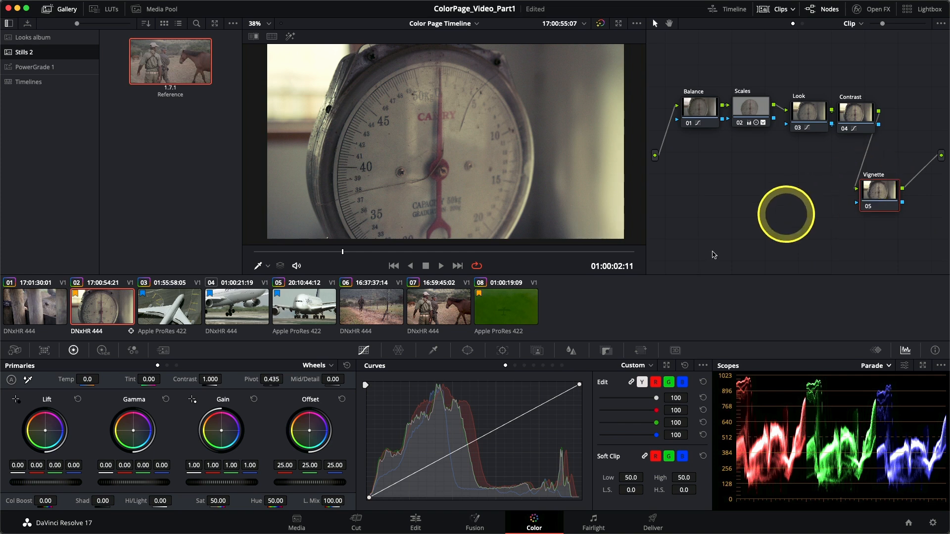
Step: Add a circle window to the Vignette node and stretch it into a wide ellipse, about size 58.59 and aspect 73.27
left_click(467, 351)
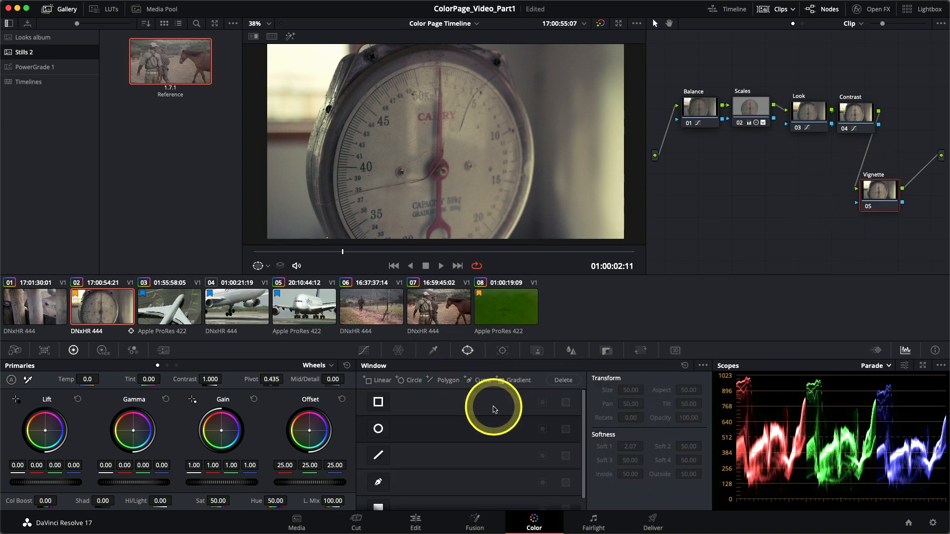
left_click(378, 431)
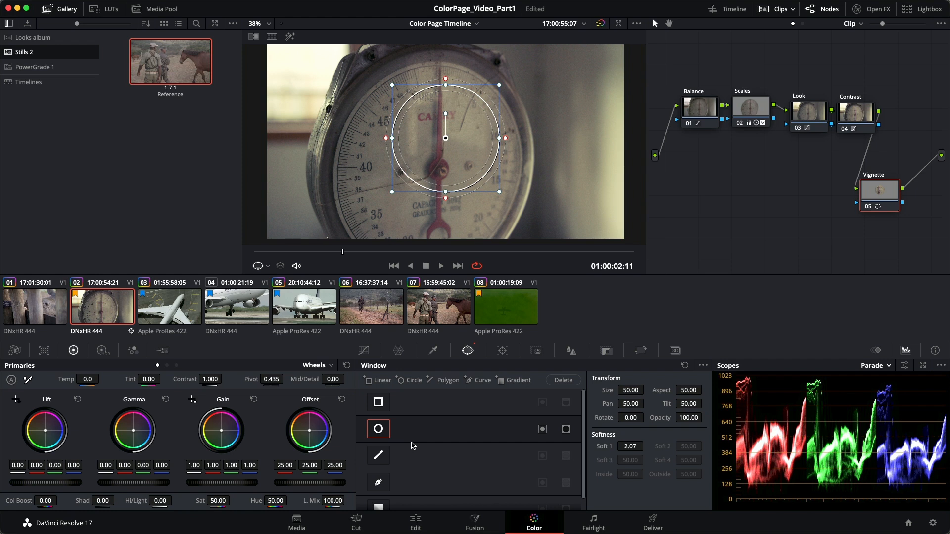
left_click_drag(499, 138, 614, 139)
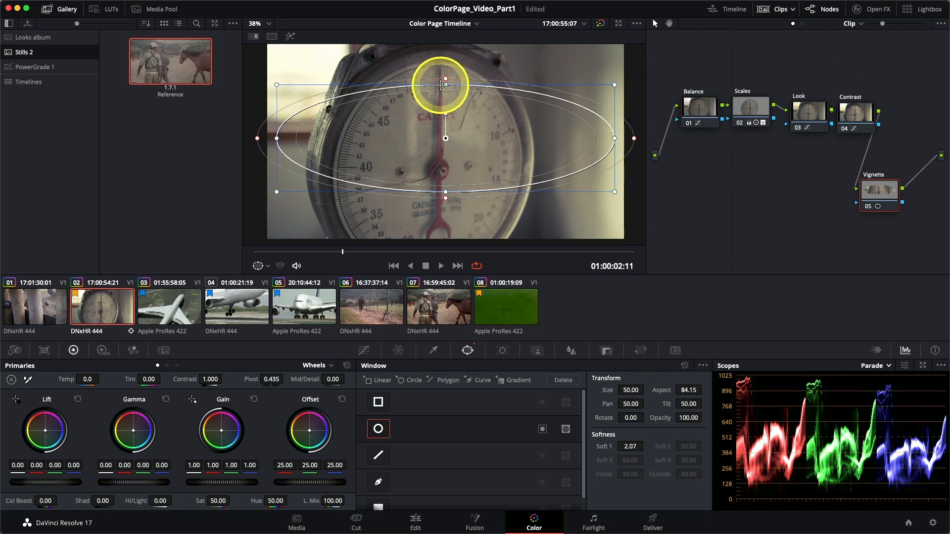
left_click_drag(445, 84, 445, 48)
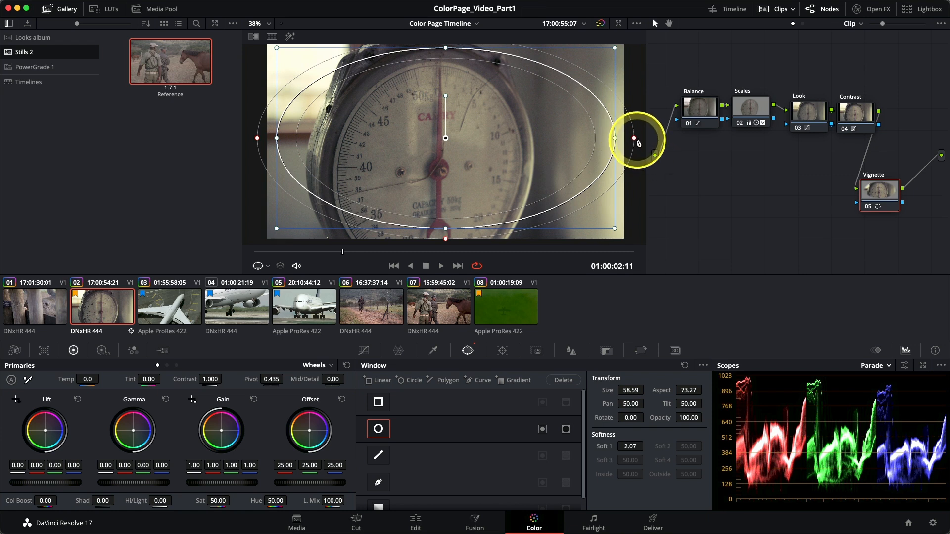
Step: Widen the ellipse window's soft edge to a Soft 1 value of 3.36
left_click_drag(635, 139, 641, 140)
left_click_drag(496, 130, 485, 137)
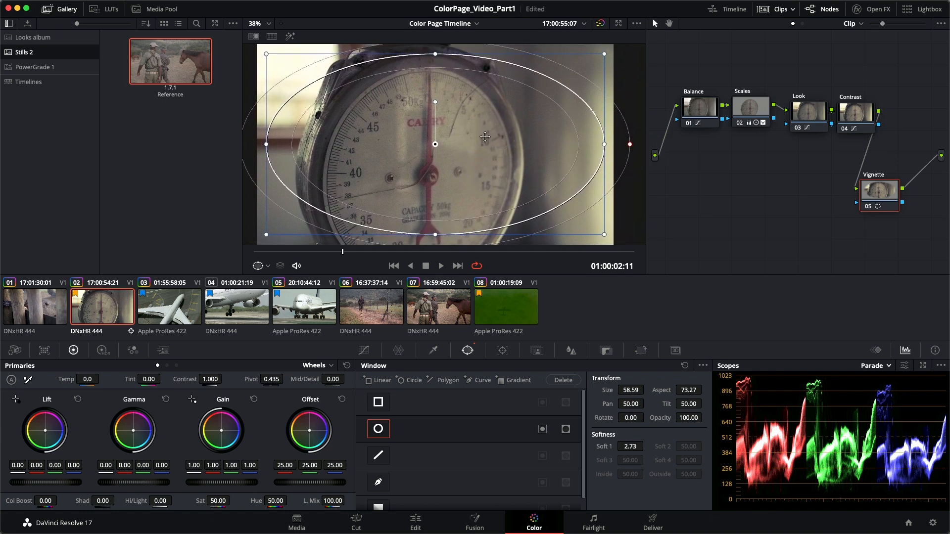
mouse_move(628, 145)
left_mouse_down()
mouse_move(617, 144)
mouse_move(635, 145)
left_mouse_up()
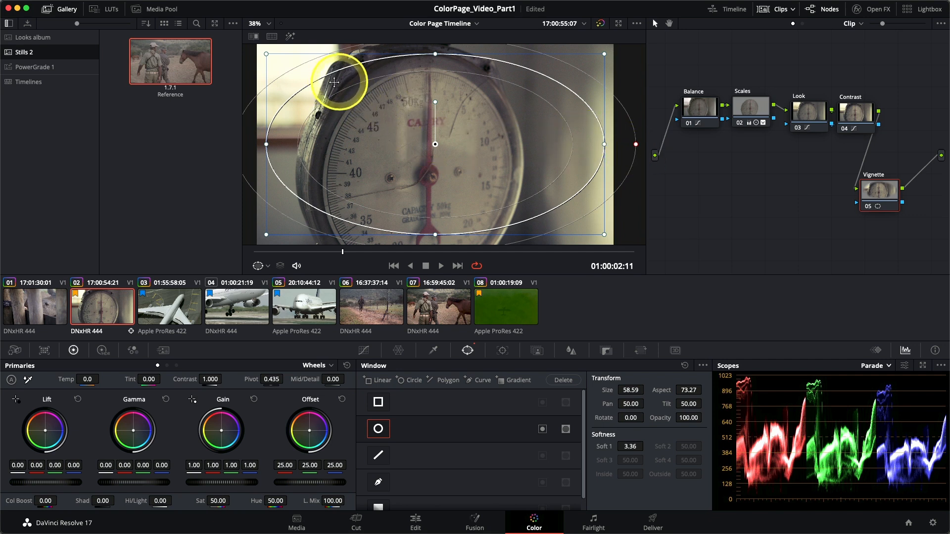
Step: Using Highlight to judge the falloff, widen the ellipse's softness to Soft 1 5.43 and turn Highlight off
left_click(290, 36)
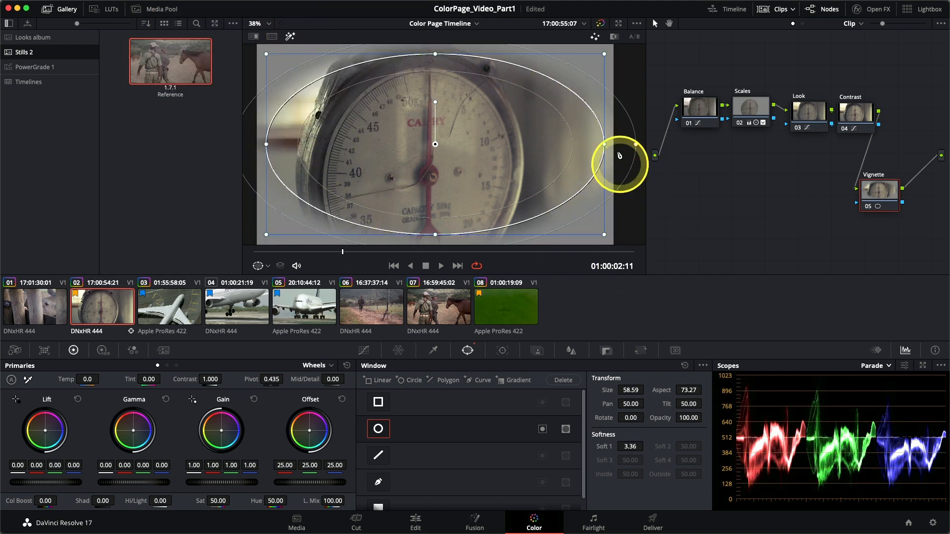
left_click_drag(635, 146, 663, 146)
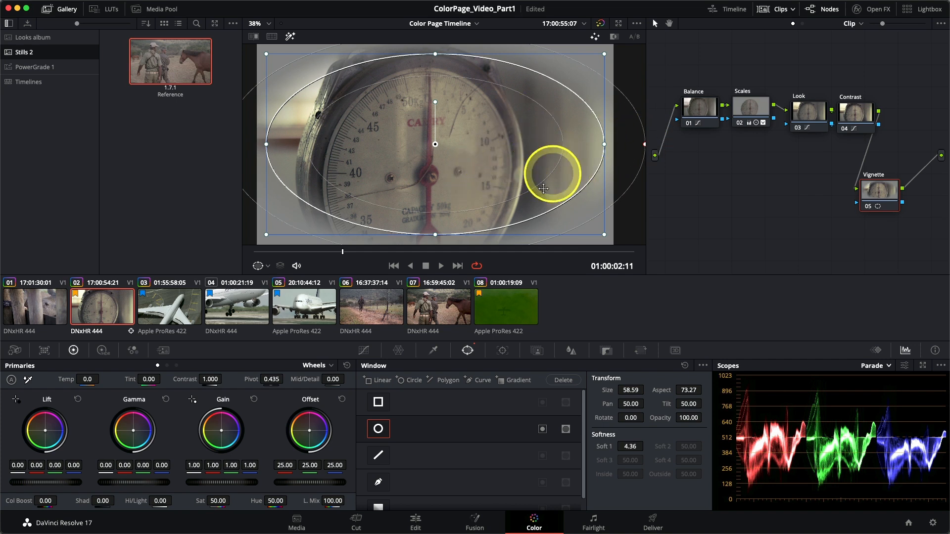
scroll(481, 181, "right", 5)
scroll(481, 181, "left", 5)
scroll(482, 181, "right", 3)
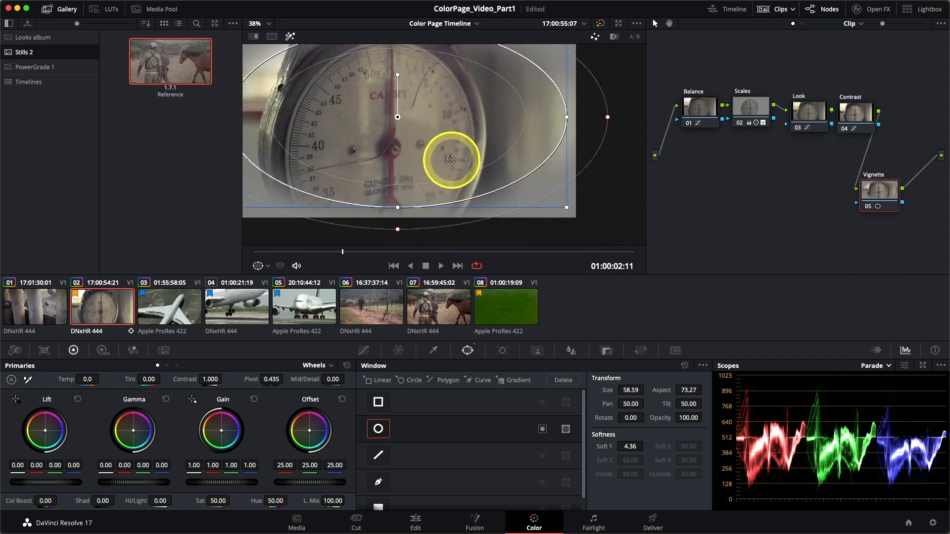
scroll(475, 168, "up", 2)
scroll(509, 174, "up", 1)
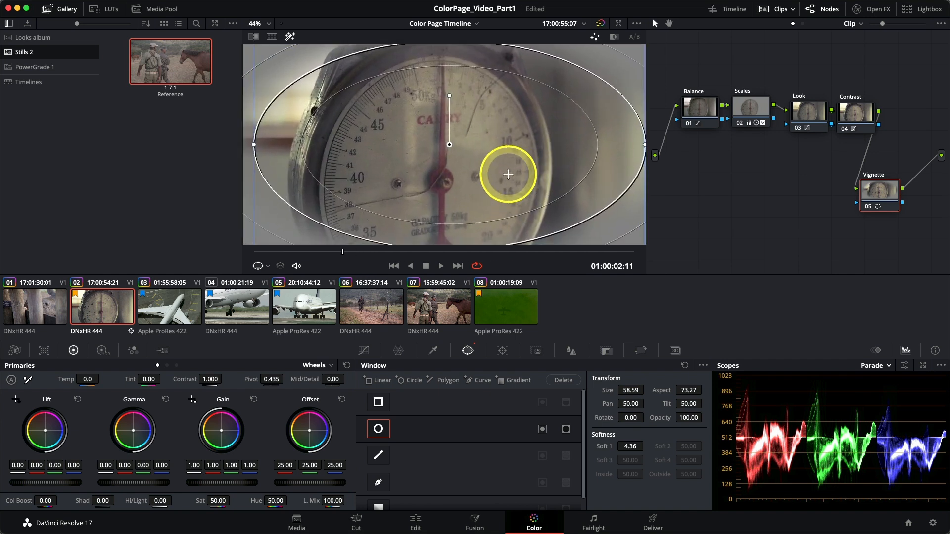
scroll(509, 175, "down", 5)
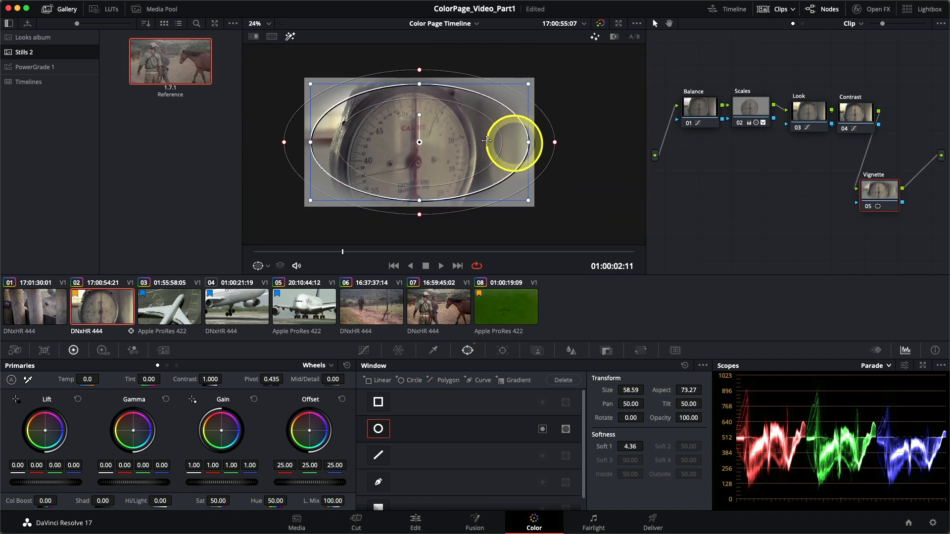
mouse_move(568, 148)
left_mouse_down()
mouse_move(582, 148)
mouse_move(574, 148)
left_mouse_up()
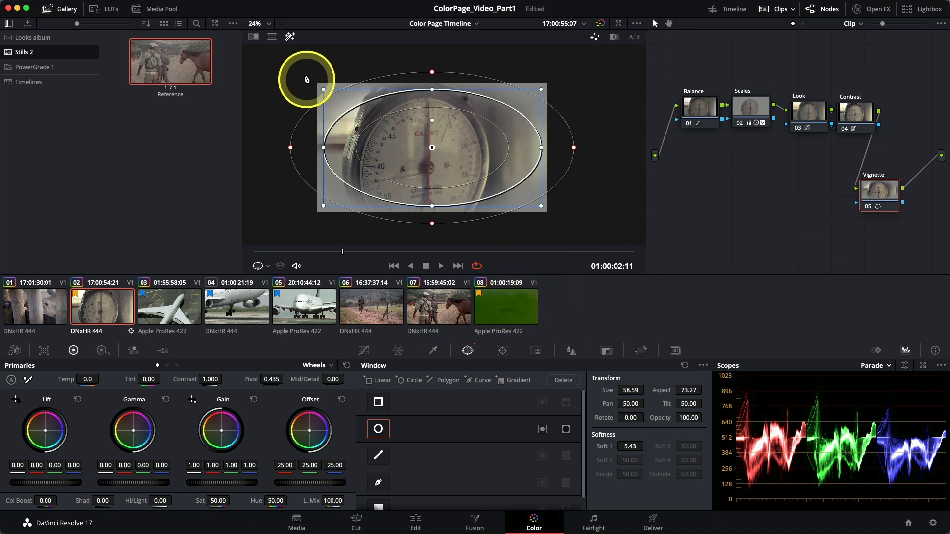
left_click(291, 38)
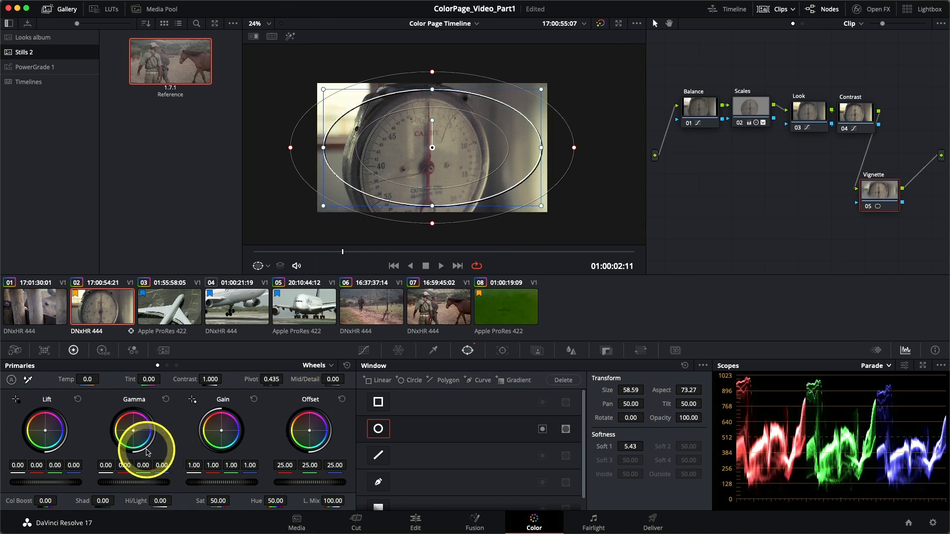
Step: Try lowering the Vignette node's master Gamma to -0.13 inside the ellipse and reset Gamma
left_click_drag(155, 486, 98, 483)
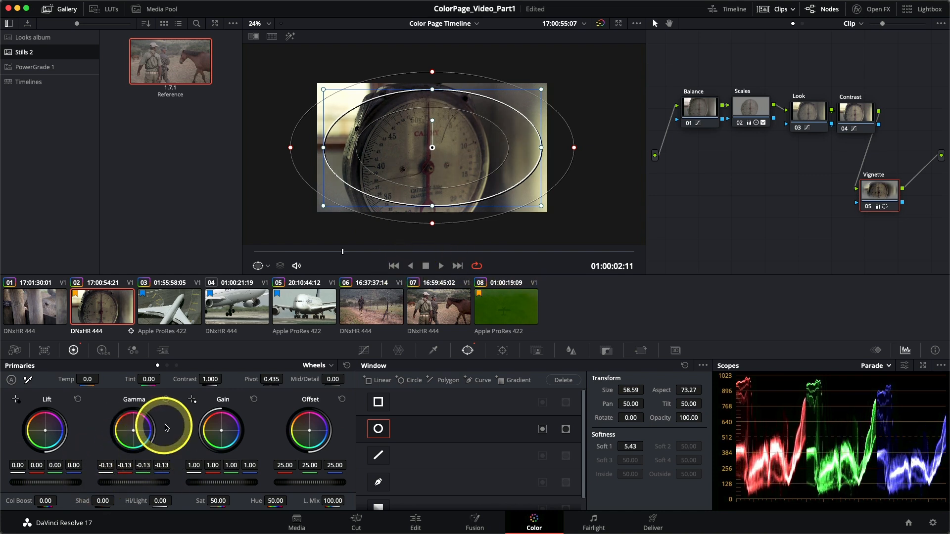
left_click(166, 400)
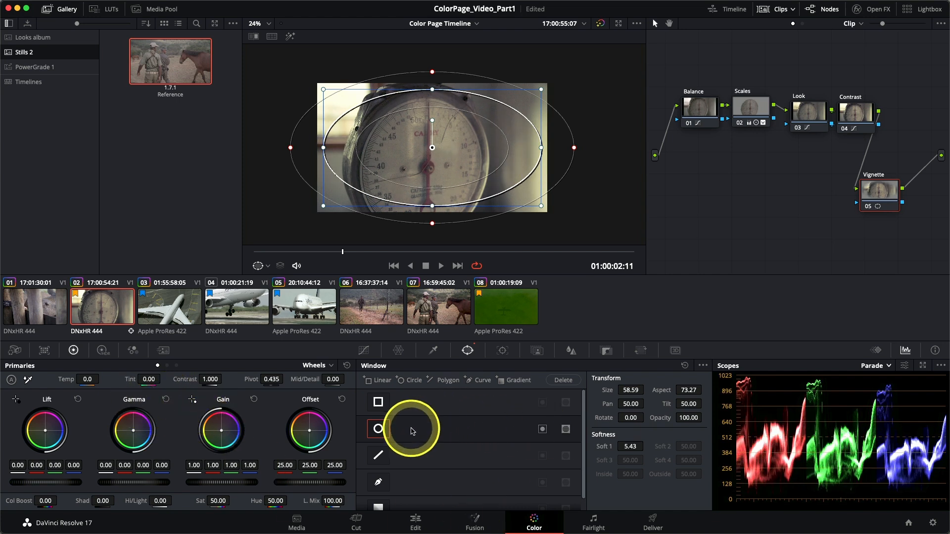
Step: Invert the ellipse window, check it with Highlight, and set master Gamma to -0.03 to darken the picture's edges
left_click(543, 430)
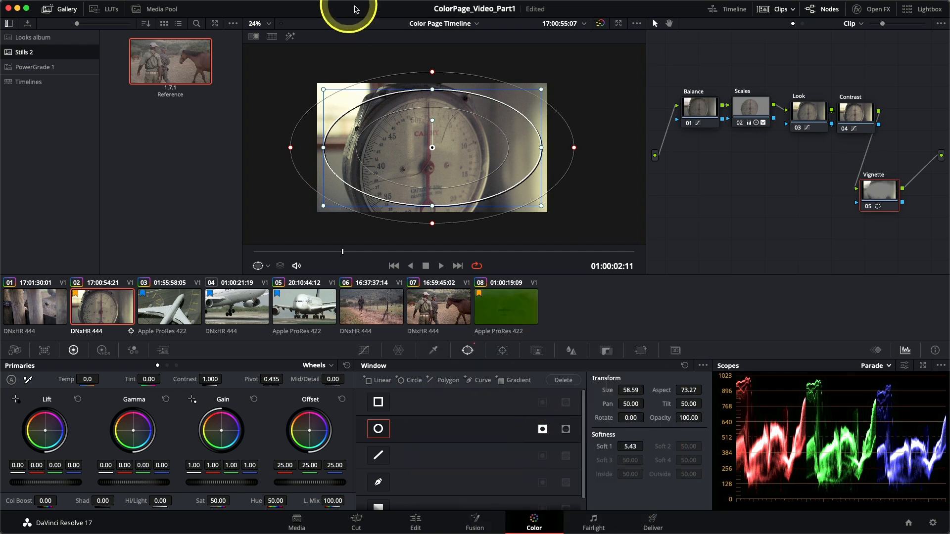
left_click(290, 37)
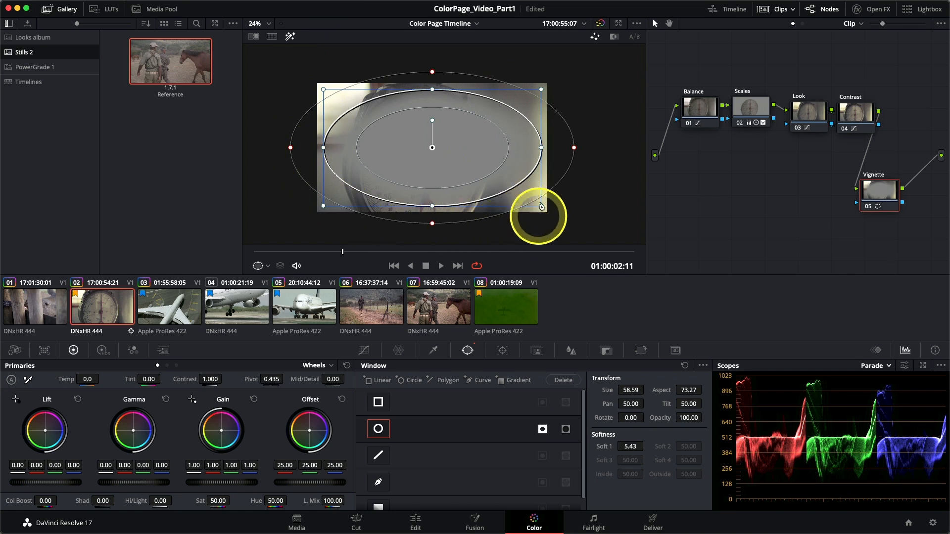
left_click(290, 38)
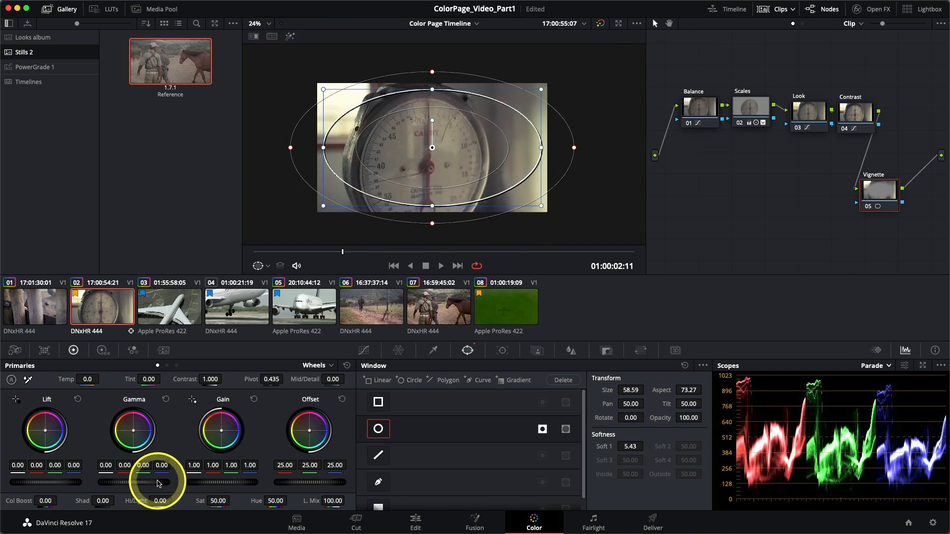
left_click_drag(144, 481, 57, 471)
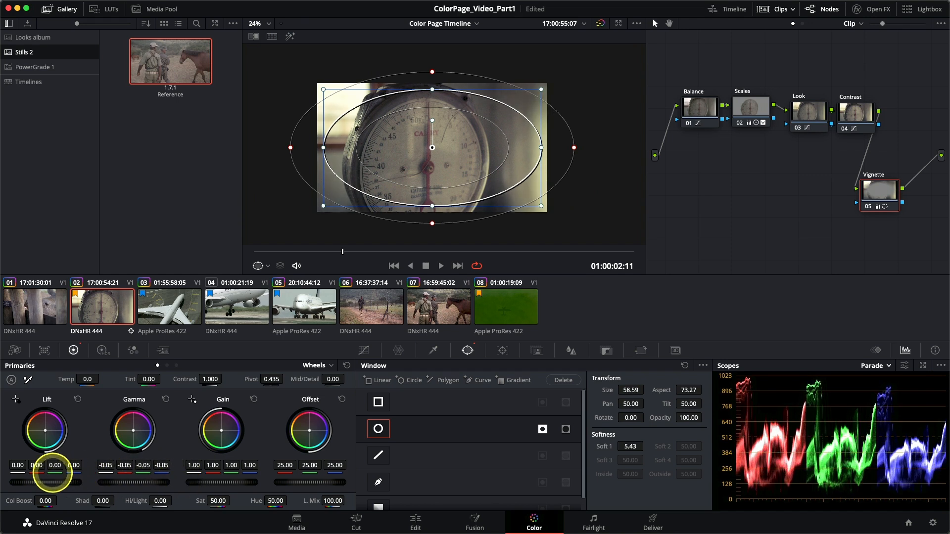
left_click_drag(473, 272, 559, 281)
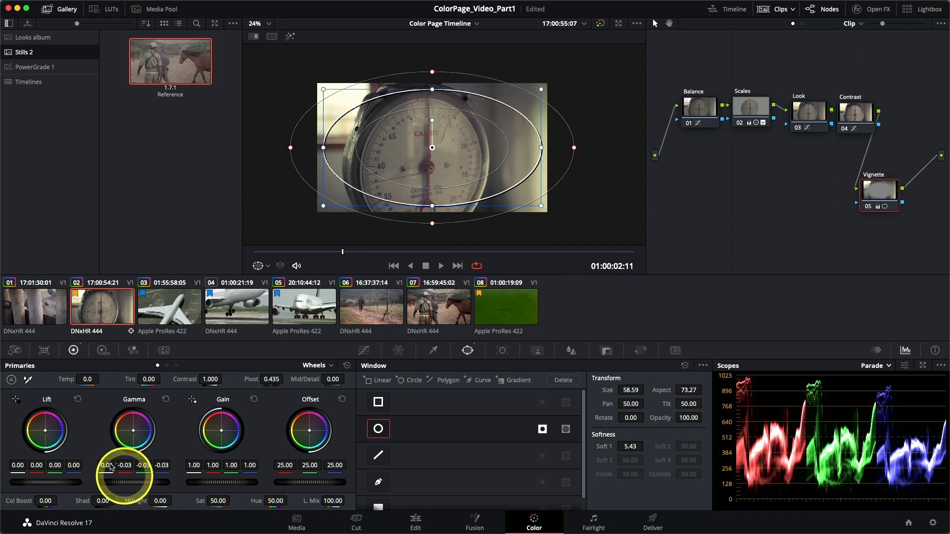
Step: Show Curves to clear the window outline and fit the picture in a resized viewer to examine the vignette
left_click(364, 351)
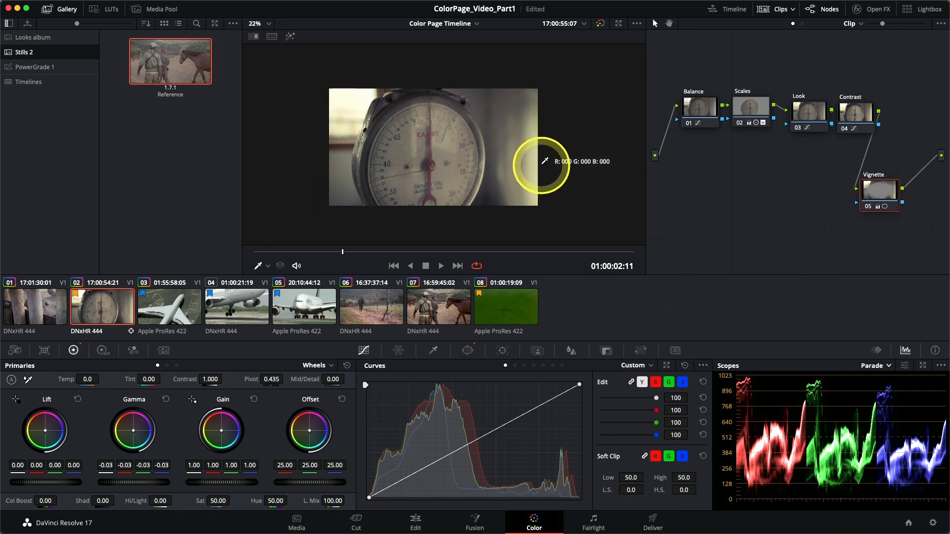
scroll(544, 173, "up", 2)
scroll(541, 184, "down", 1)
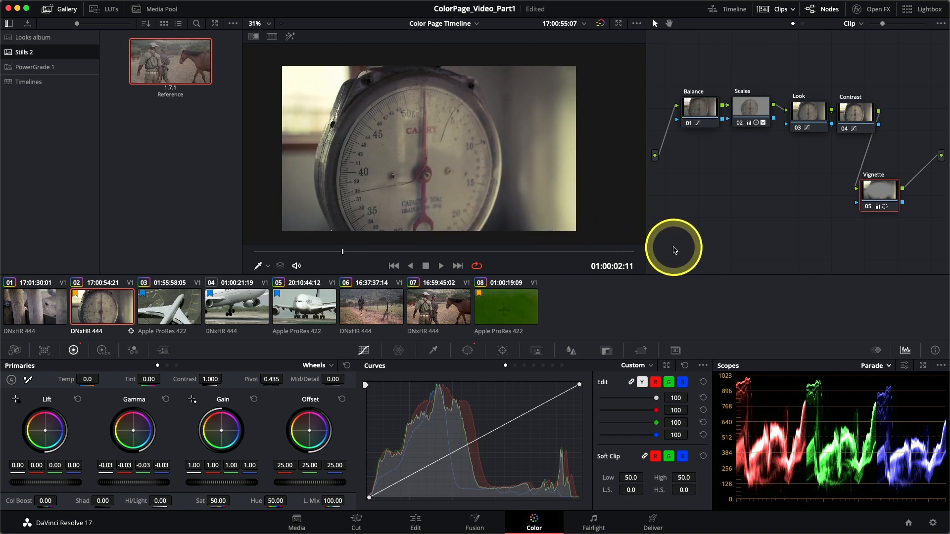
key("shift+z")
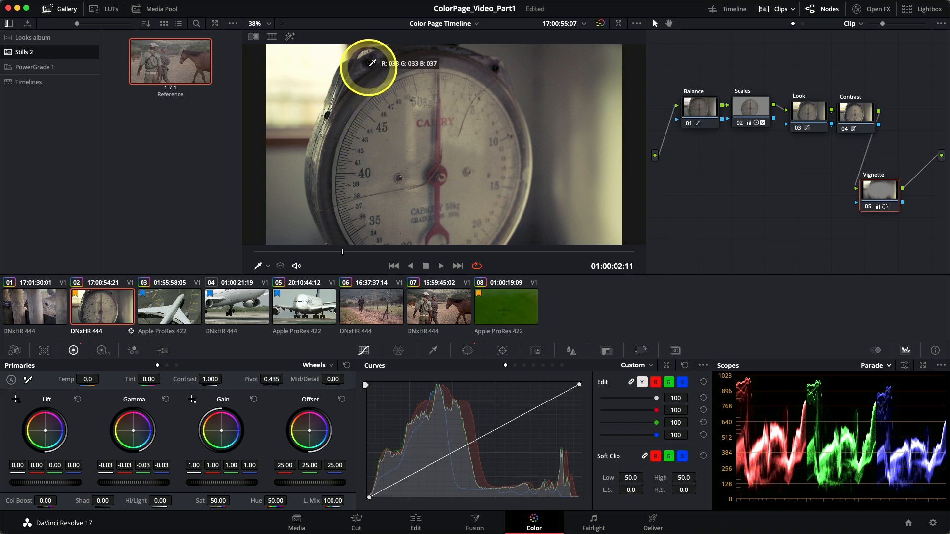
mouse_move(242, 144)
left_mouse_down()
mouse_move(482, 143)
mouse_move(268, 127)
mouse_move(371, 148)
mouse_move(254, 143)
left_mouse_up()
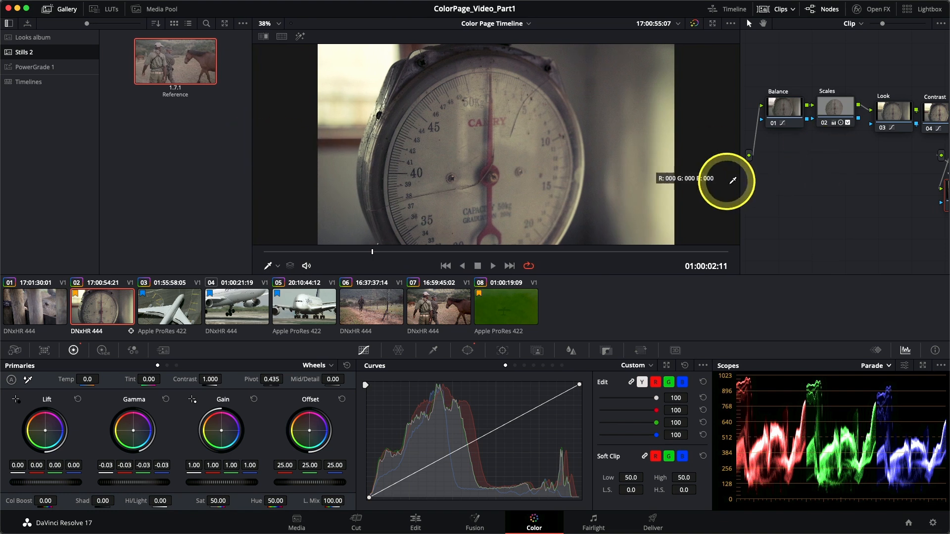
left_click_drag(739, 180, 643, 177)
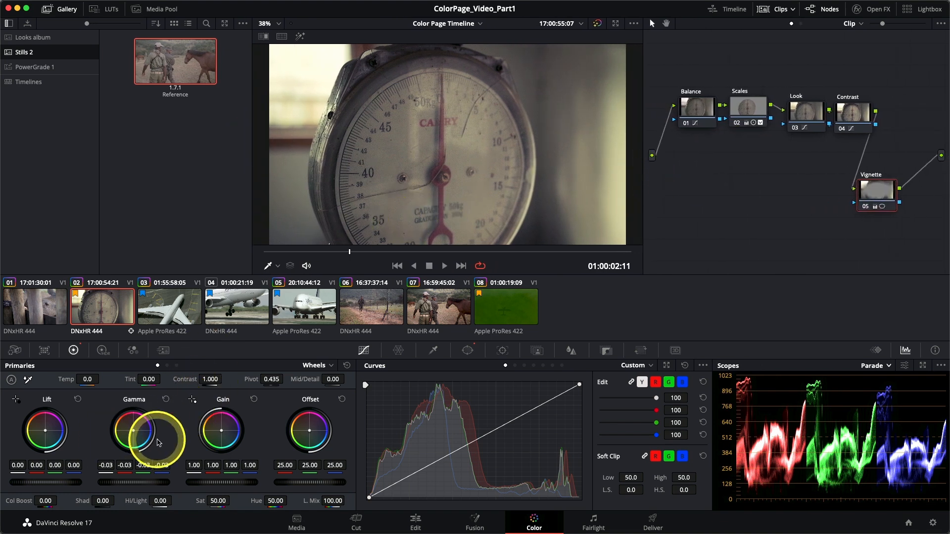
Step: Lower the Vignette node's master Gamma to -0.05 and narrow its ellipse window horizontally to an Aspect of 66.50
left_click_drag(148, 479, 119, 472)
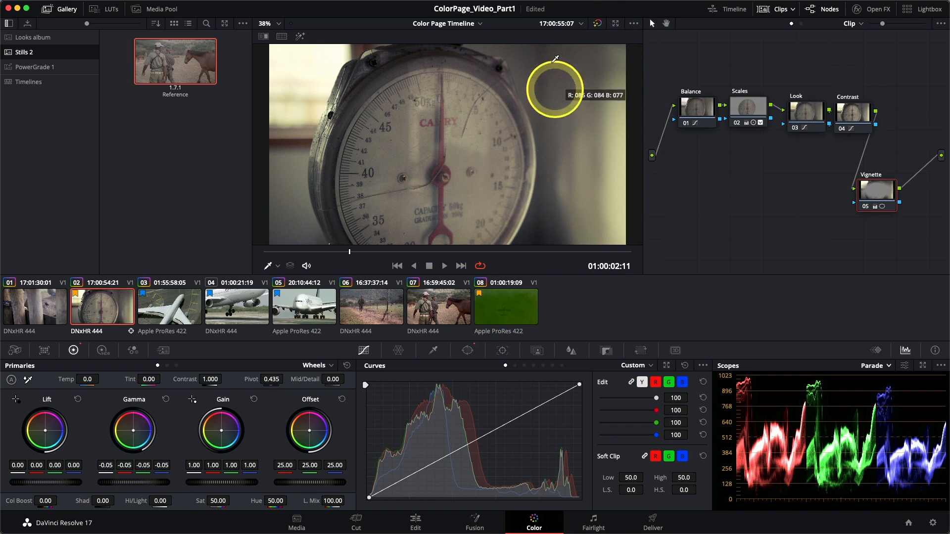
left_click(467, 349)
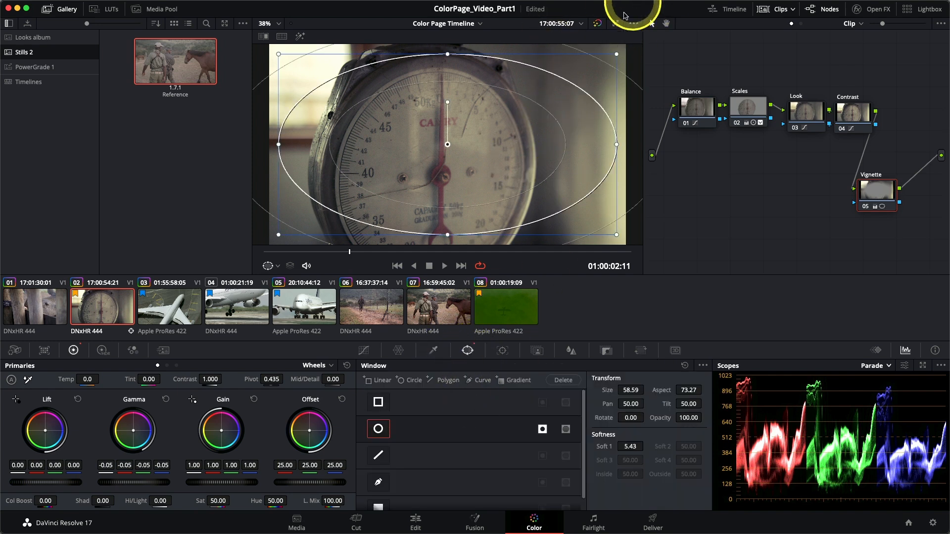
left_click_drag(616, 144, 582, 144)
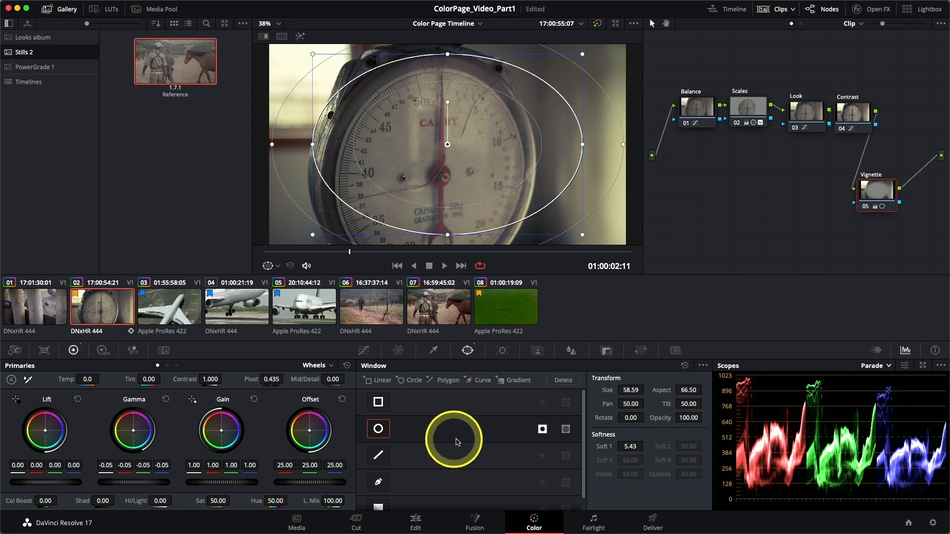
Step: Save the ellipse window as a Power Windows preset named Vignette
left_click(702, 367)
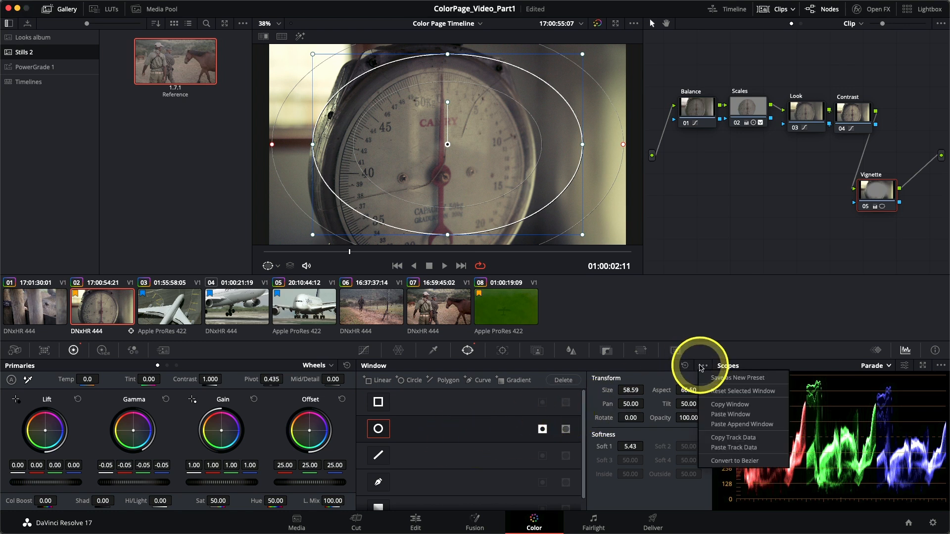
left_click(725, 378)
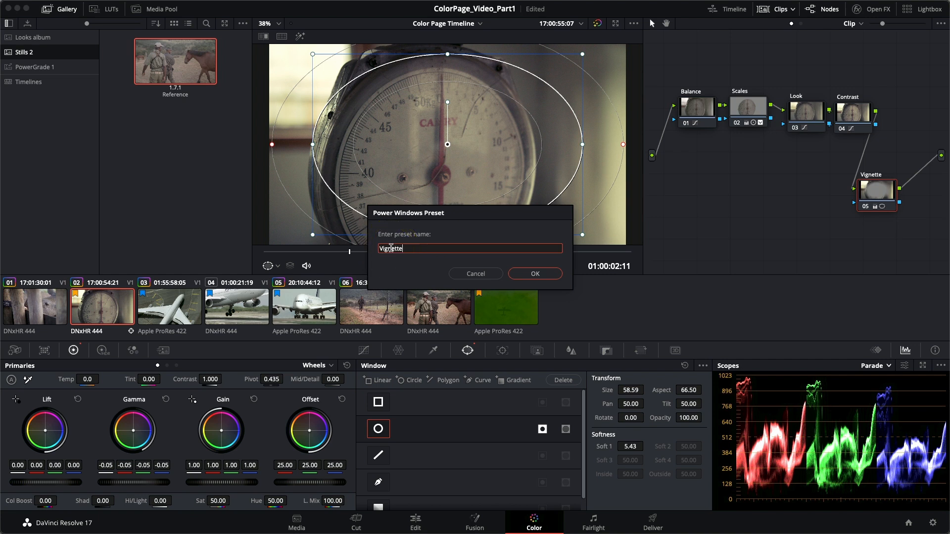
key("Return")
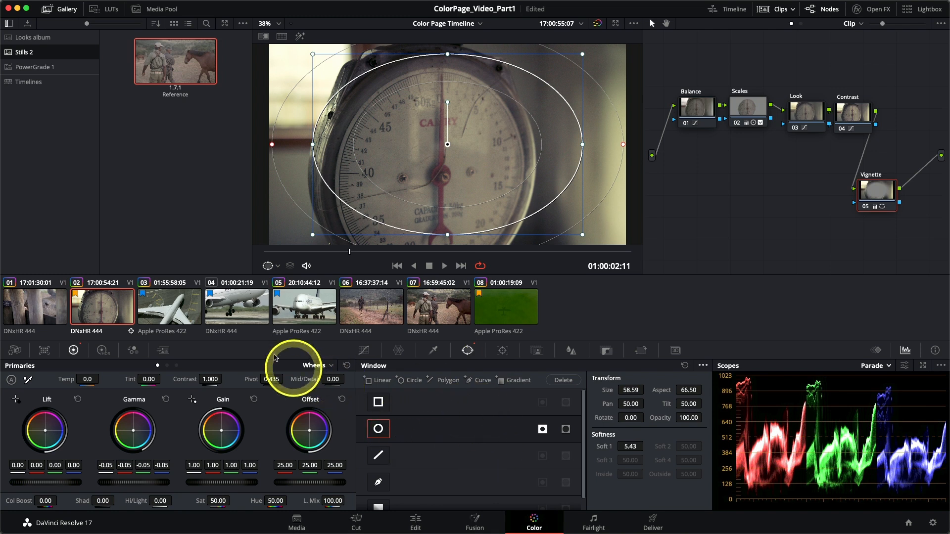
Step: Check that the Vignette window preset is offered on clip 03 without applying it, and return to clip 02
left_click(161, 301)
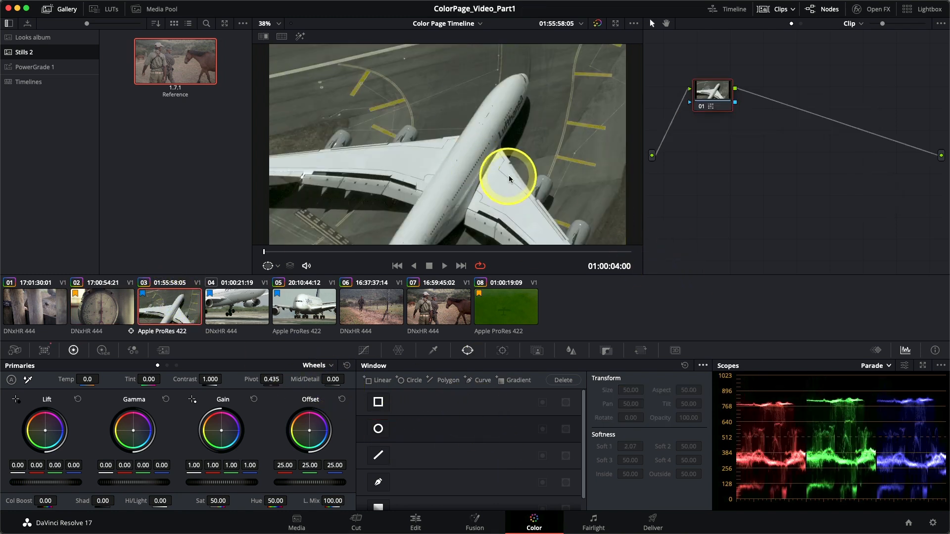
left_click(703, 365)
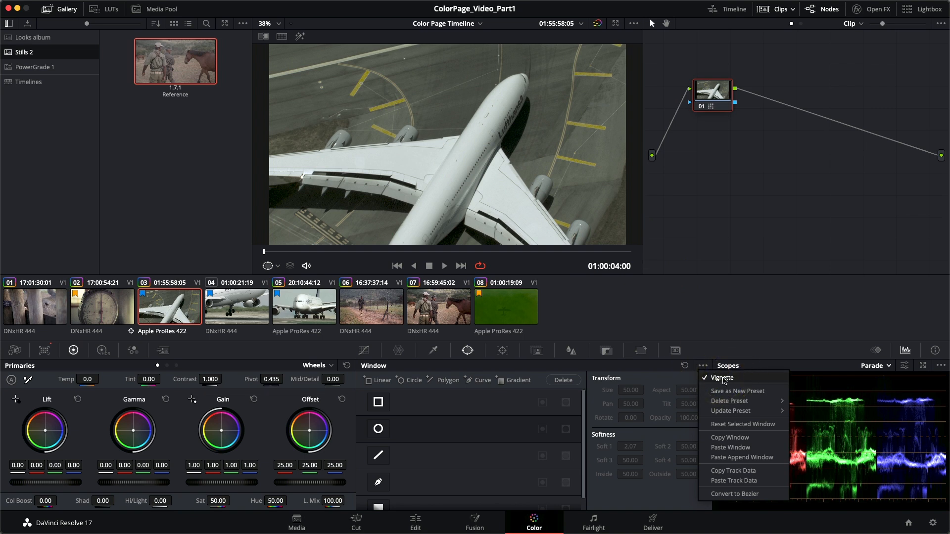
left_click(718, 348)
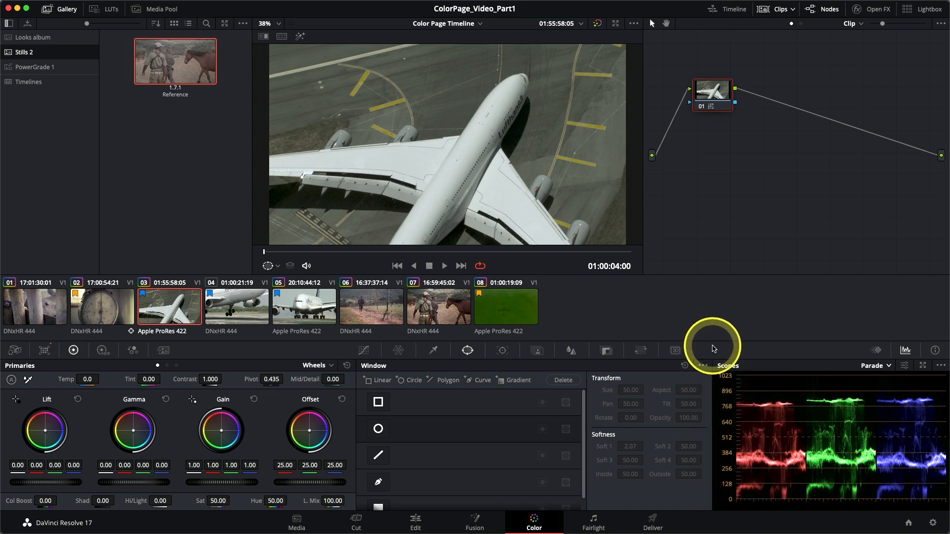
left_click(116, 307)
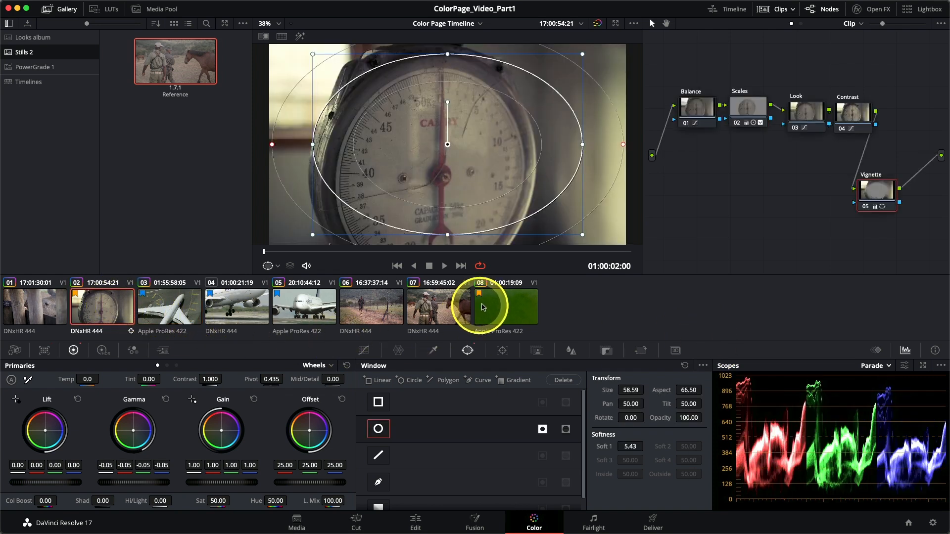
Step: Go to clip 08, play through the yellow plane shot, and move its Balance node closer to the source input
left_click(500, 306)
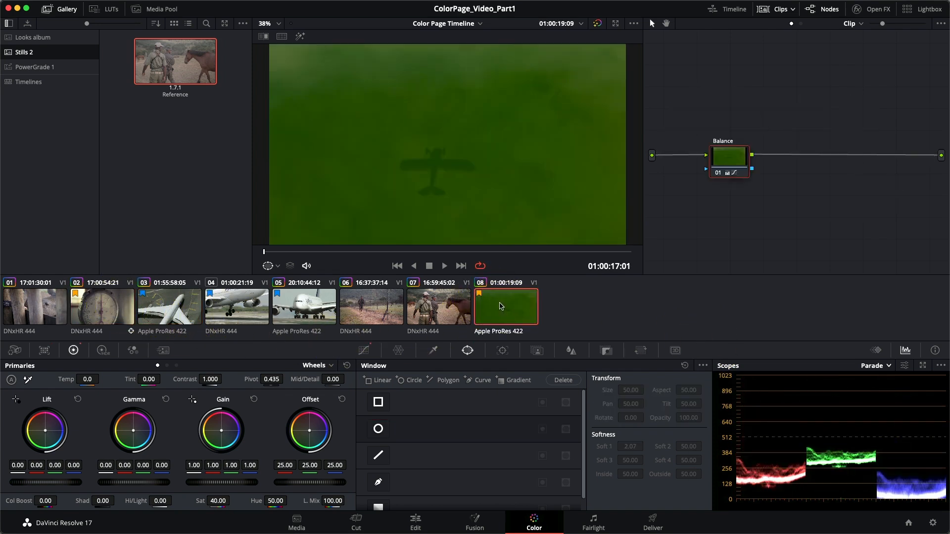
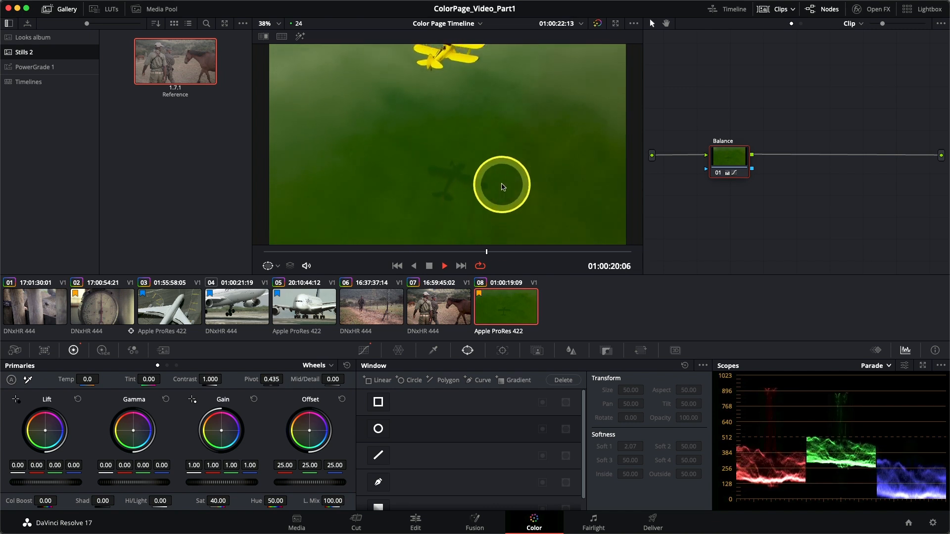
key("space")
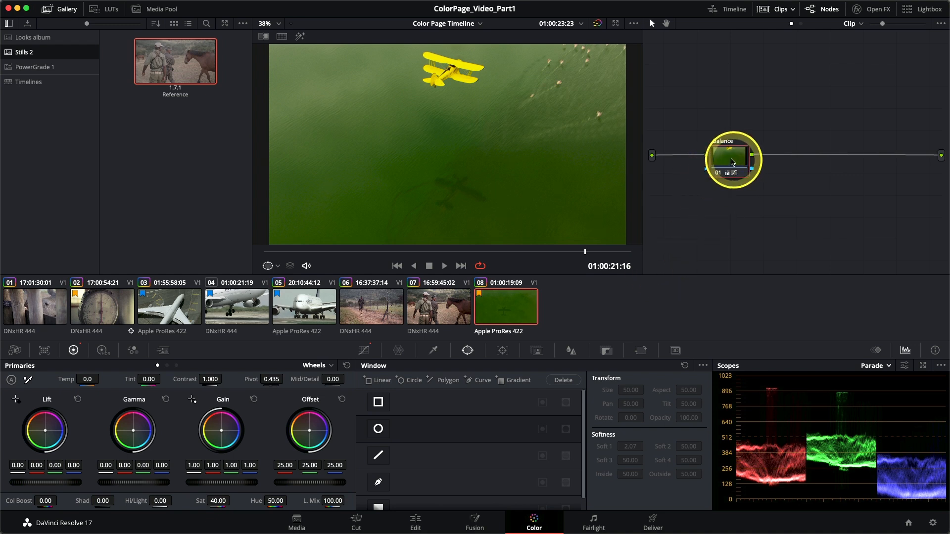
left_click_drag(729, 158, 712, 151)
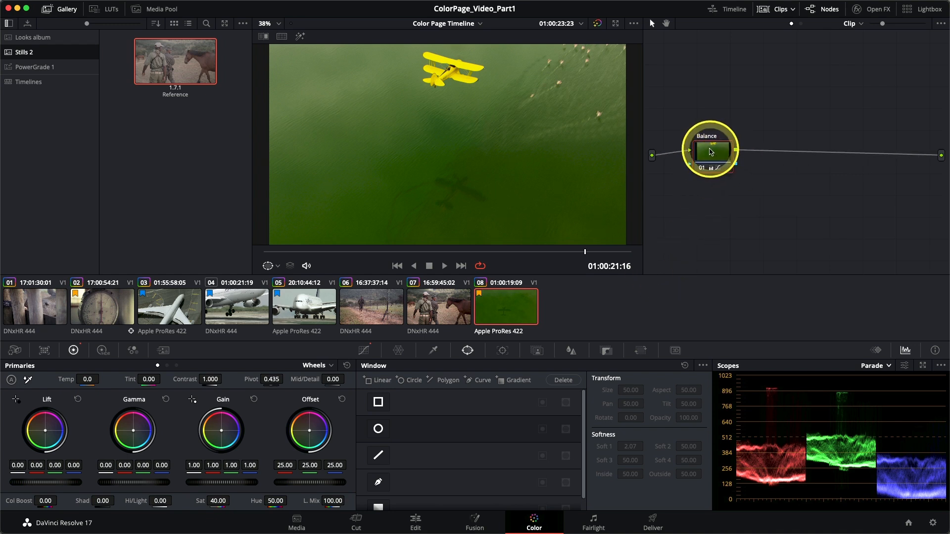
Step: Disable the Balance node to compare the picture without it near the clip's end, and enable it again
key("ctrl+d")
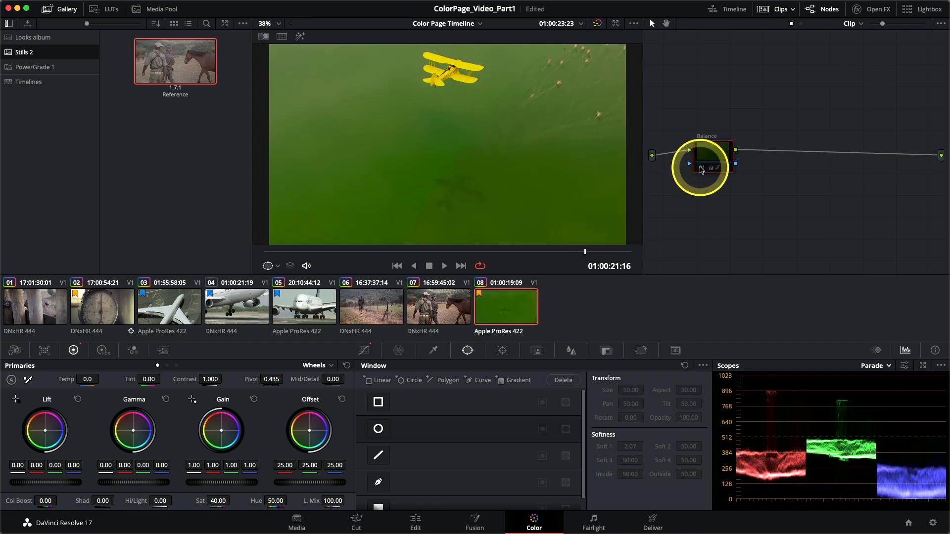
mouse_move(702, 170)
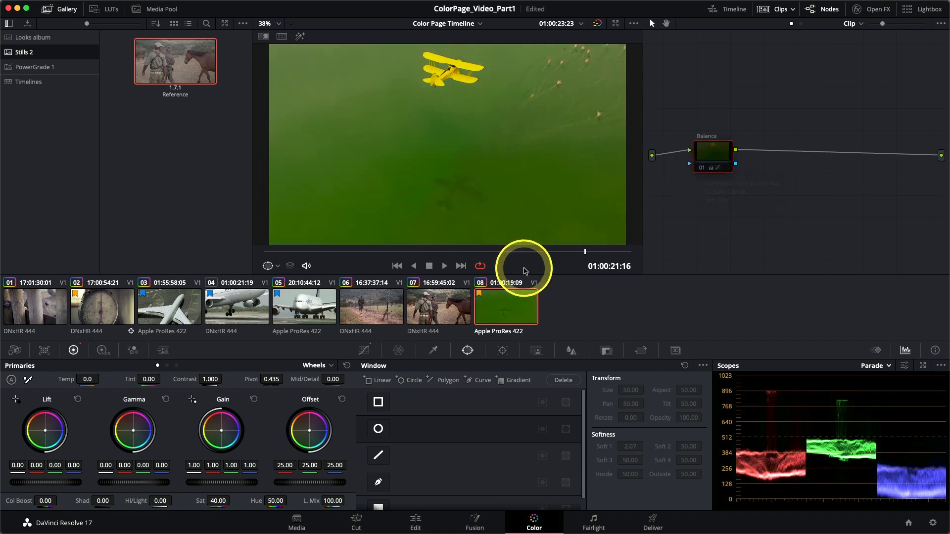
left_click_drag(537, 251, 371, 110)
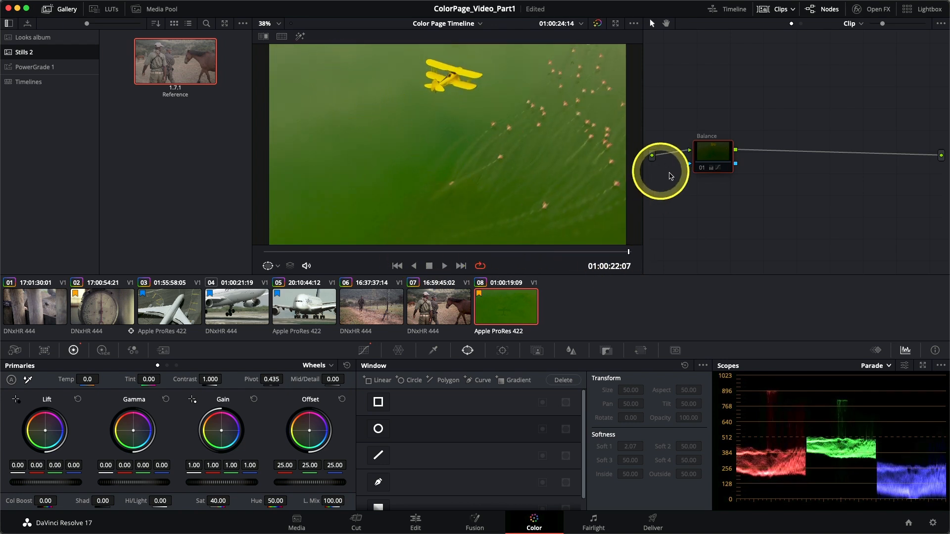
left_click(701, 168)
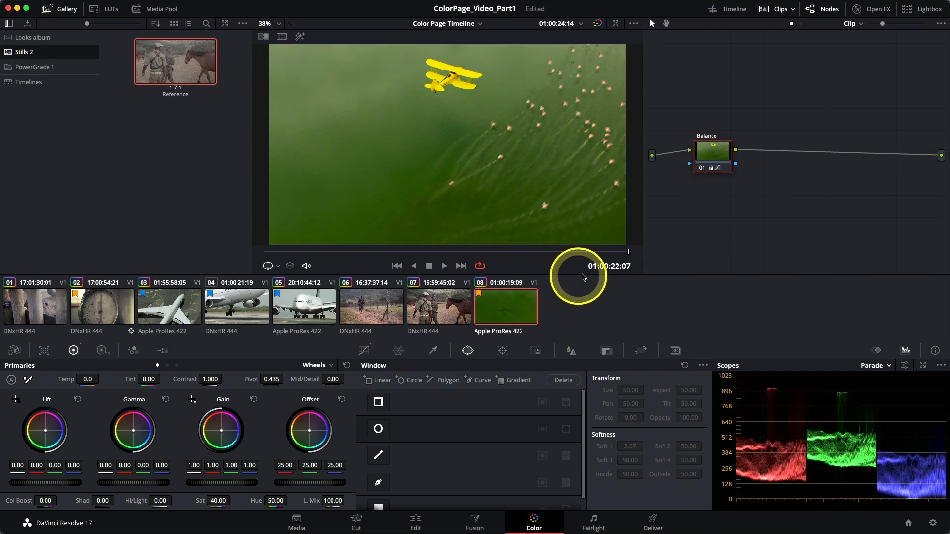
Step: At clip 08's last frame, add a serial node after Balance and label it Blue Water
left_click_drag(609, 253, 680, 264)
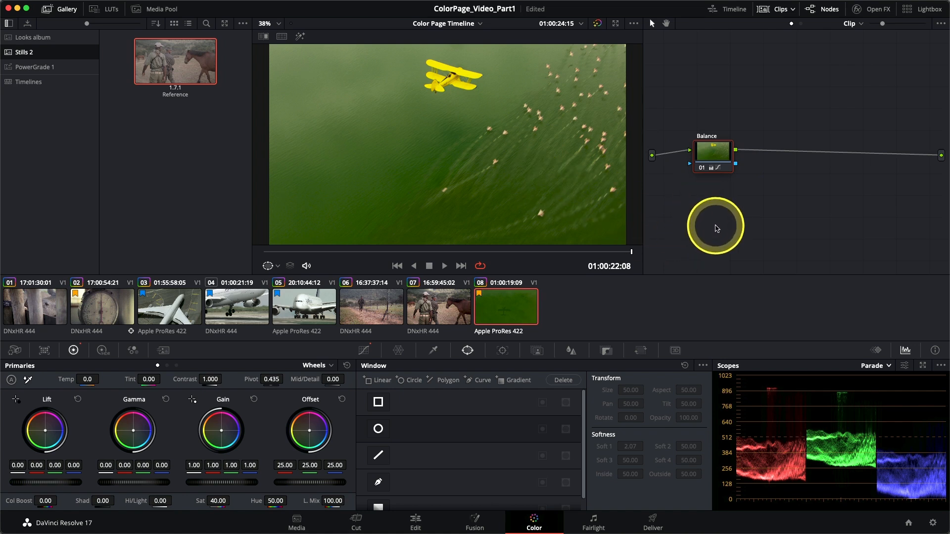
right_click(716, 158)
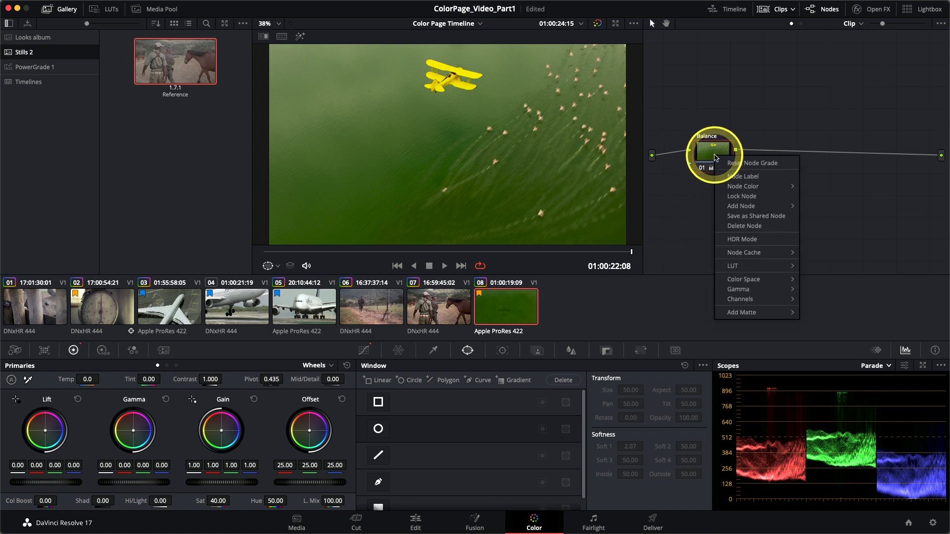
mouse_move(762, 206)
left_click(815, 207)
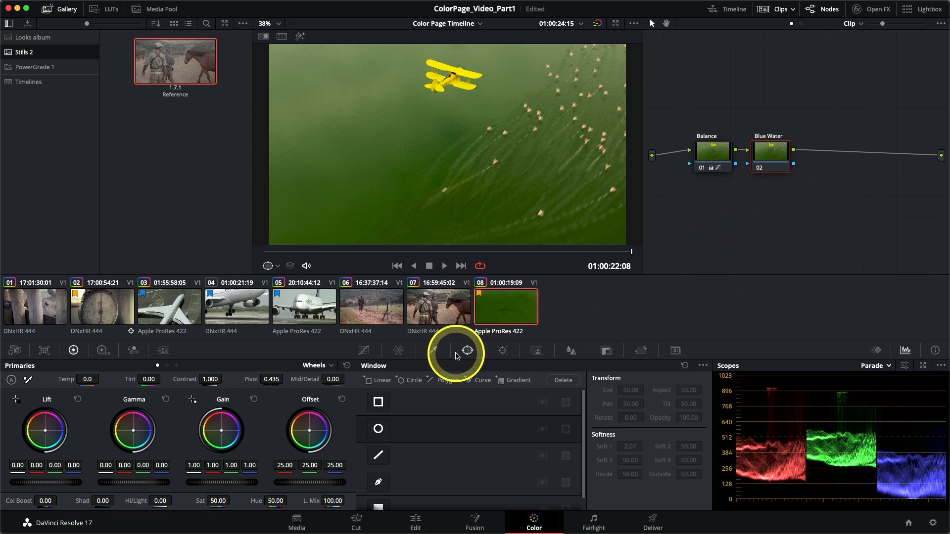
Step: Try keying the green water with a short Qualifier sample, inspect the selection with Highlight, and reset the Qualifier
left_click(433, 351)
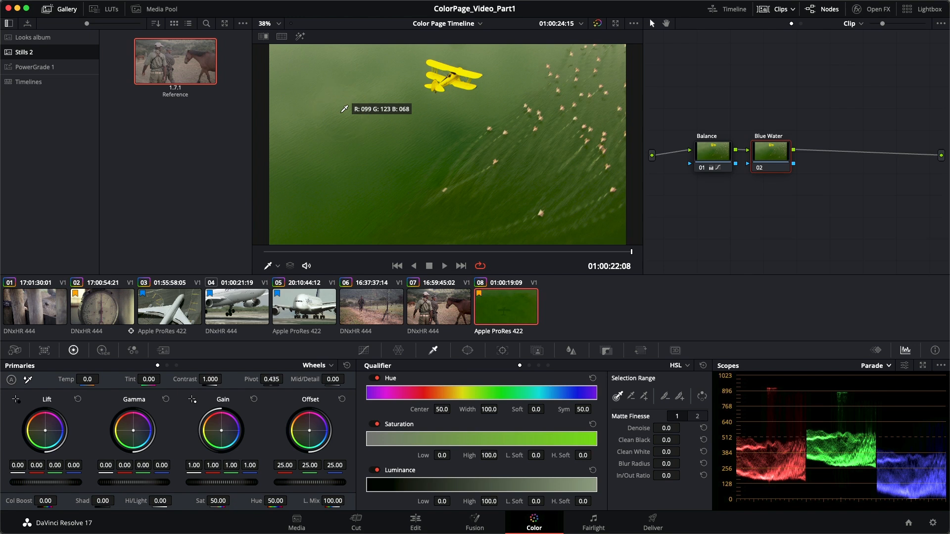
mouse_move(342, 116)
left_mouse_down()
mouse_move(375, 149)
mouse_move(371, 141)
left_mouse_up()
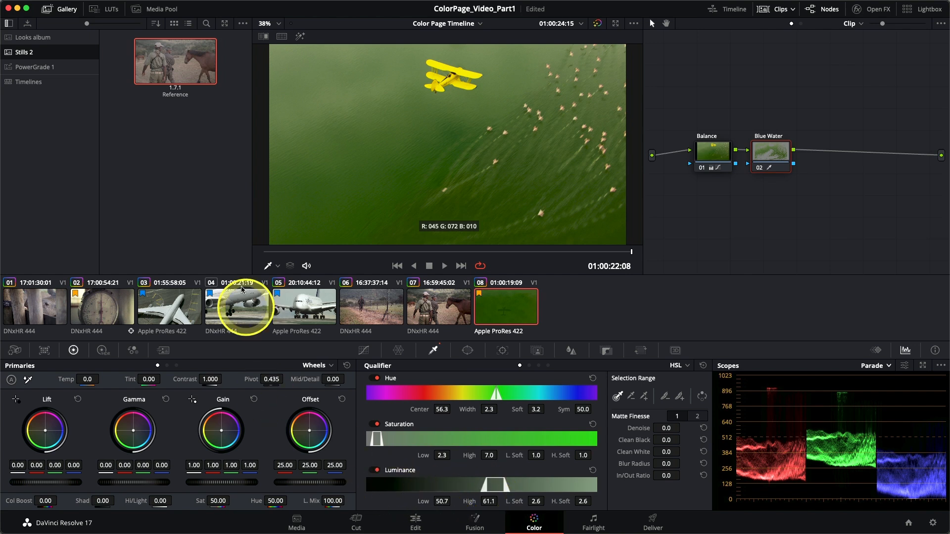
left_click(299, 37)
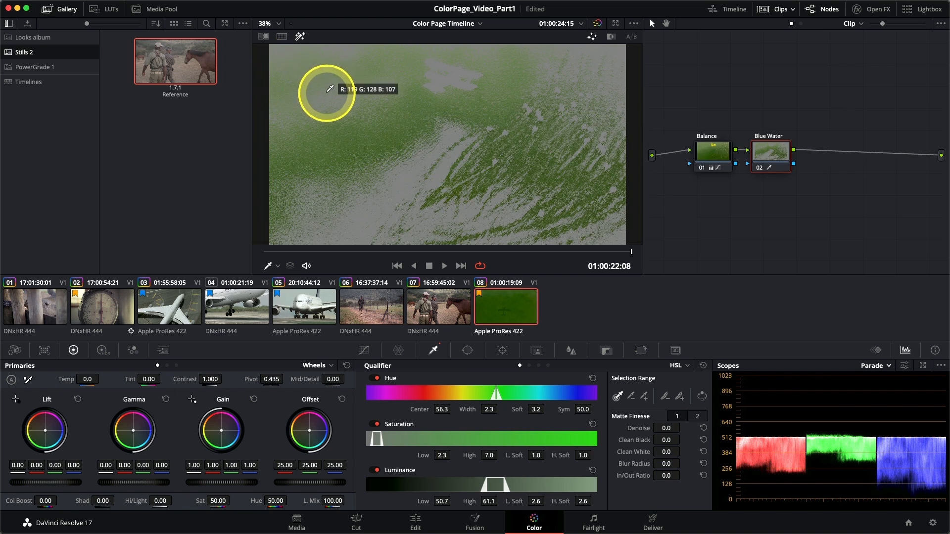
left_click(300, 36)
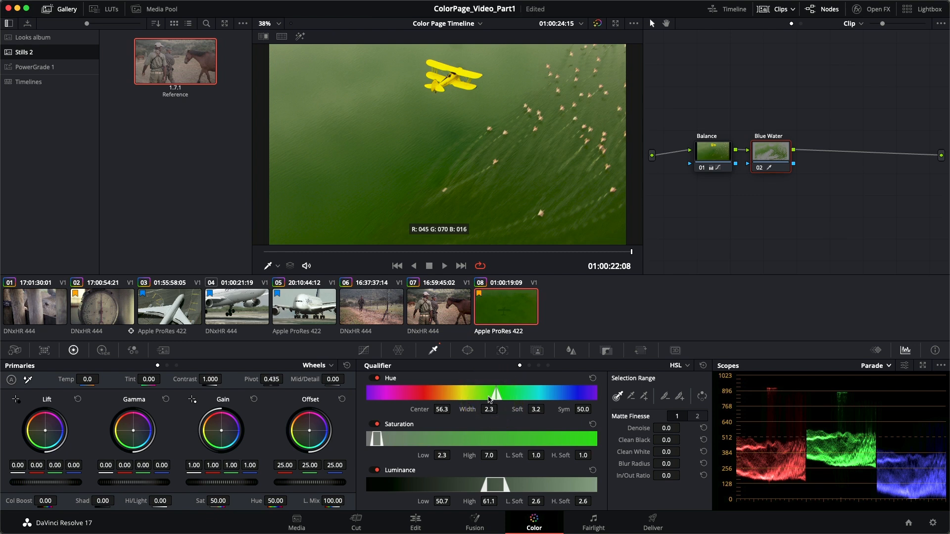
left_click(703, 367)
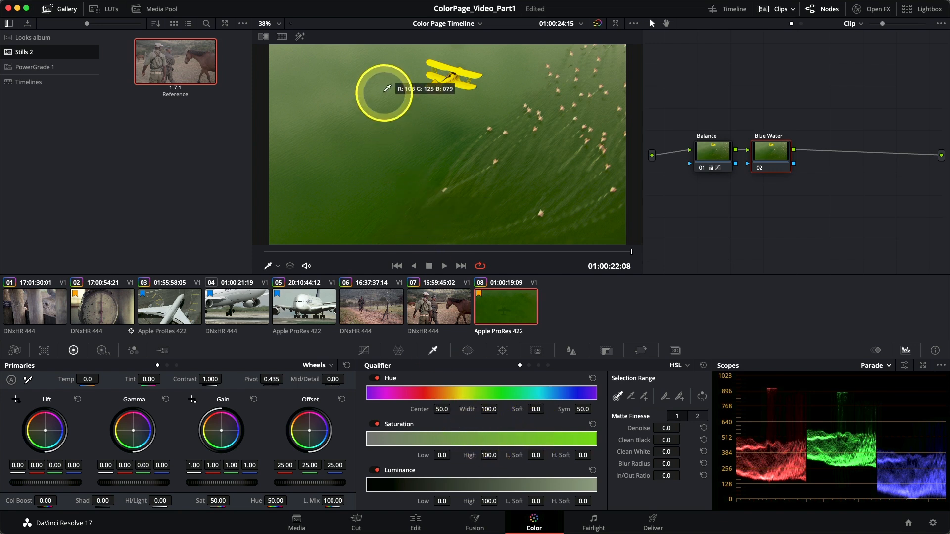
Step: Key the green water with a long diagonal Qualifier sample and, using Highlight, widen the Hue range to Width 15.5
left_click(311, 62)
mouse_move(311, 62)
left_mouse_down()
mouse_move(344, 153)
mouse_move(387, 197)
mouse_move(425, 218)
mouse_move(491, 208)
left_mouse_up()
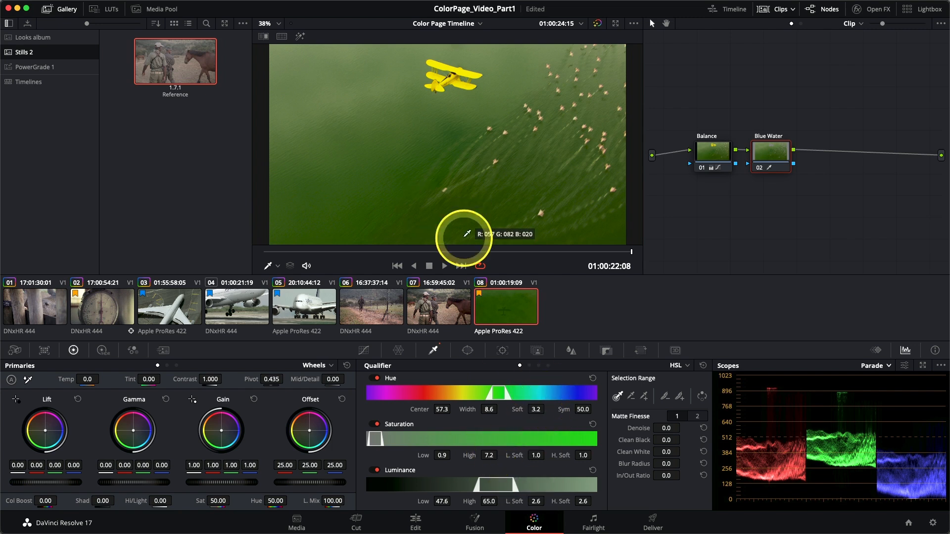
left_click(300, 37)
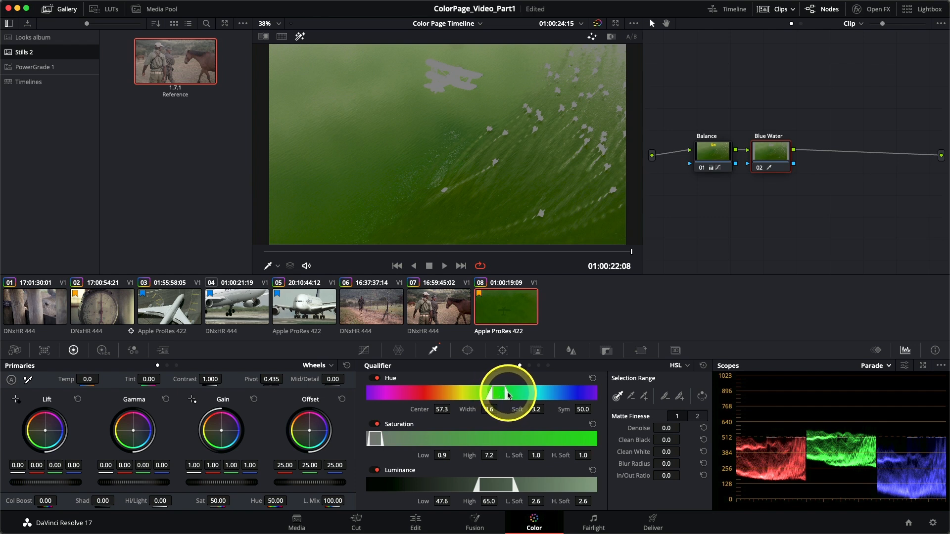
left_click_drag(505, 393, 505, 394)
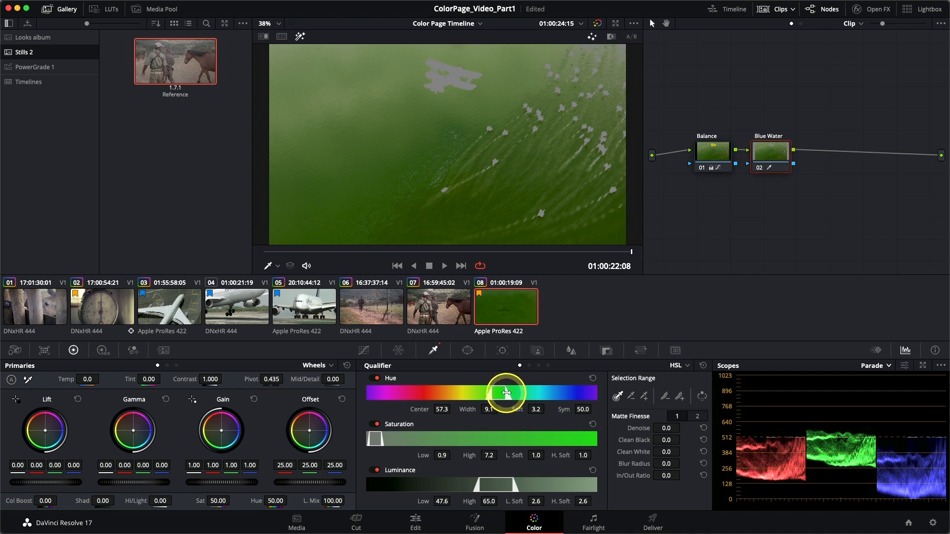
left_click_drag(506, 393, 507, 388)
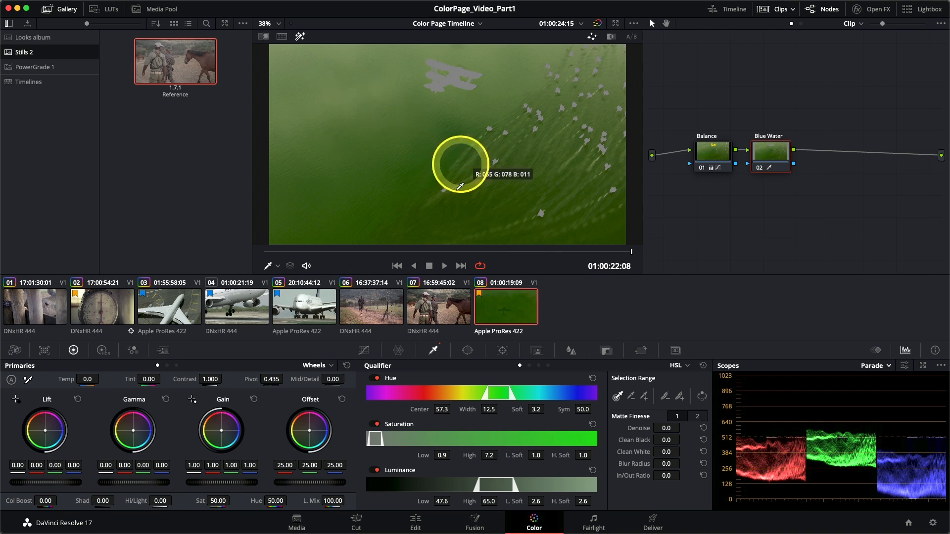
left_click_drag(508, 403, 510, 392)
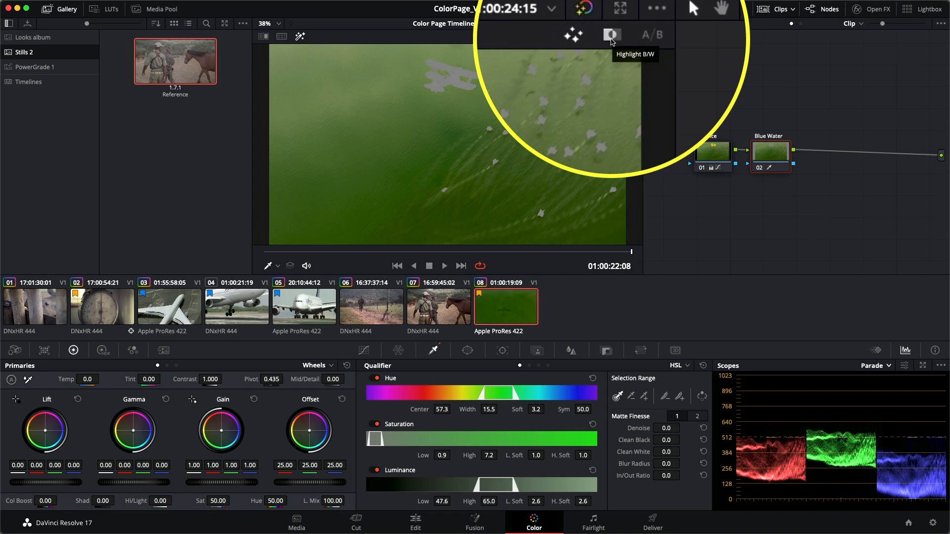
Step: Show the water key as a black-and-white highlight and scrub through clip 08 to inspect the matte
left_click(612, 37)
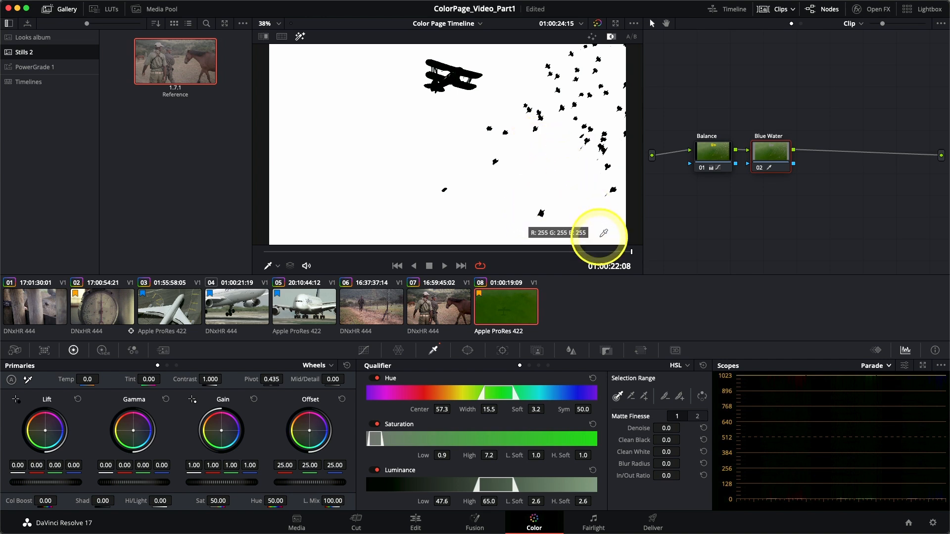
left_click_drag(630, 251, 371, 238)
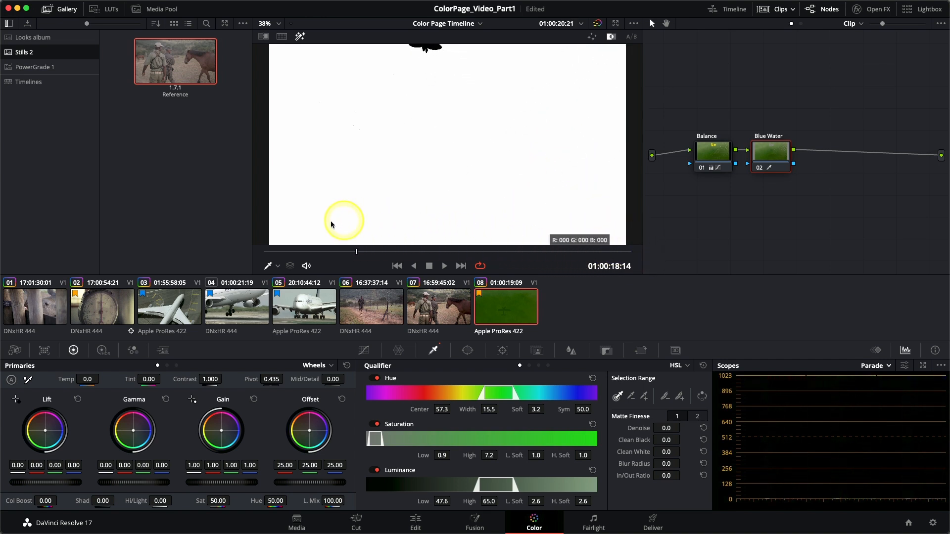
left_click_drag(254, 228, 631, 251)
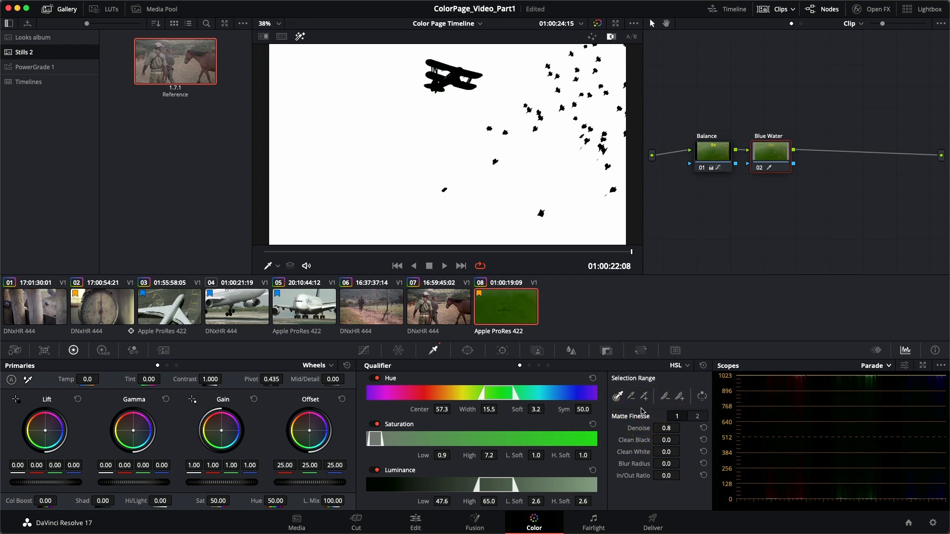
Step: Set the water key's Matte Finesse Denoise to 0.6
left_click_drag(670, 430, 667, 430)
left_click(658, 449)
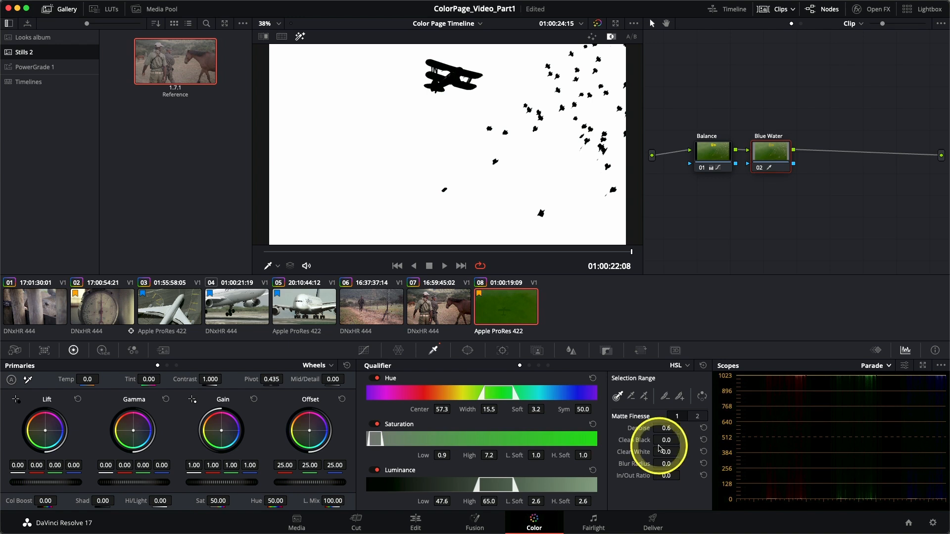
Step: Set the water key's Clean Black to 1.2 and Clean White to 2.7, check the matte across clip 08, and turn off Highlight
left_click_drag(666, 440, 670, 438)
left_click_drag(666, 452, 675, 452)
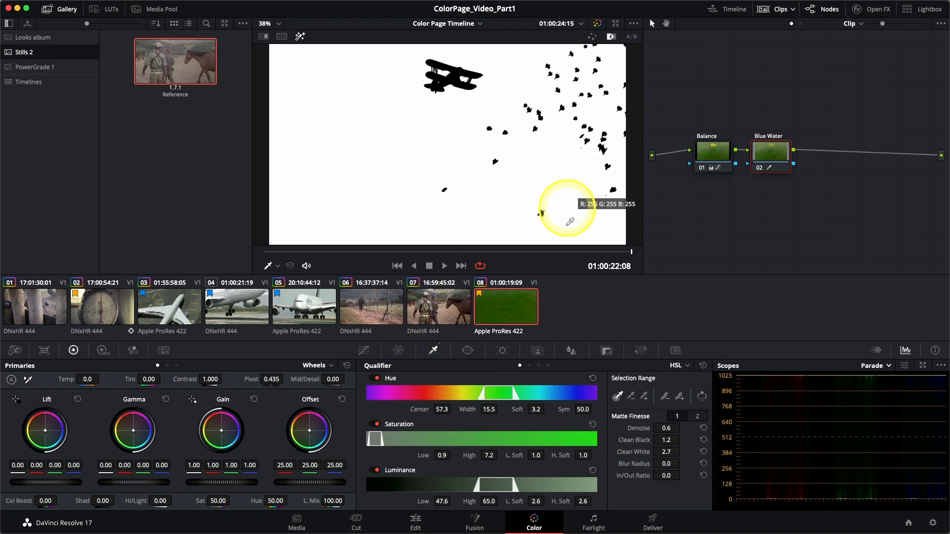
left_click_drag(613, 250, 272, 227)
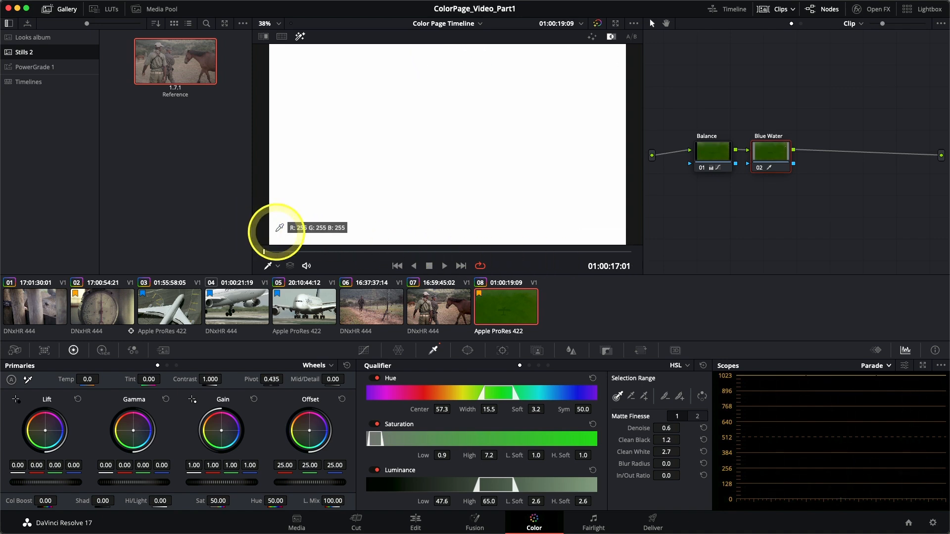
left_click(299, 39)
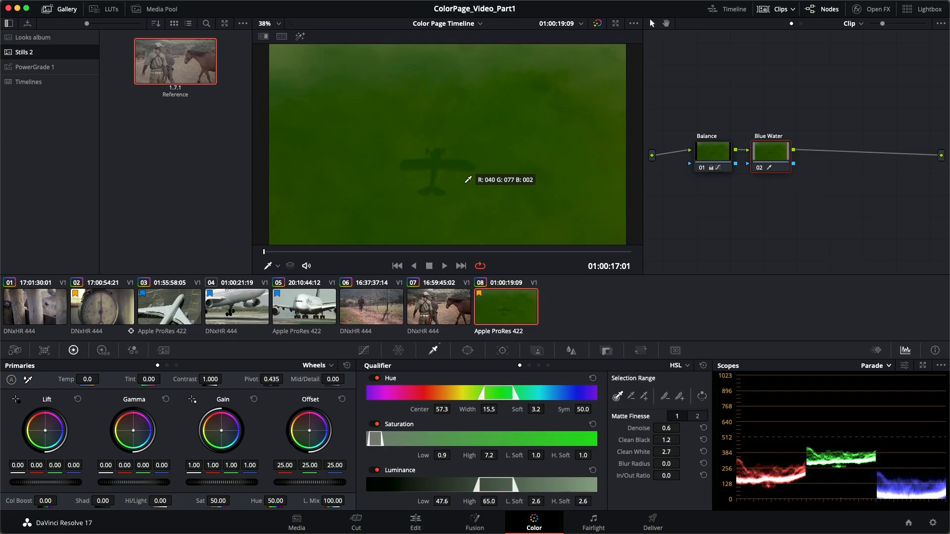
Step: Isolate the blue custom curve and raise its black point until the keyed water turns blue, checking the colour across clip 08
left_click(366, 352)
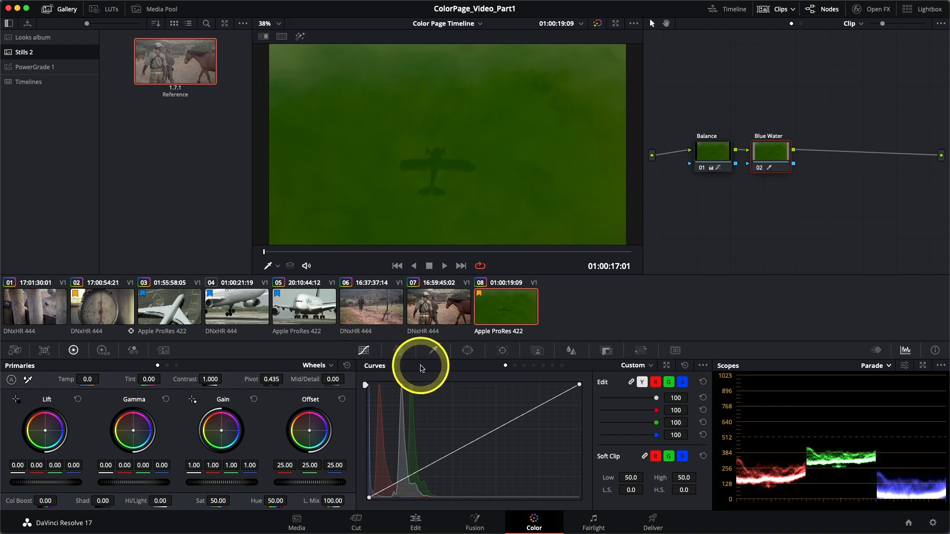
left_click(684, 389)
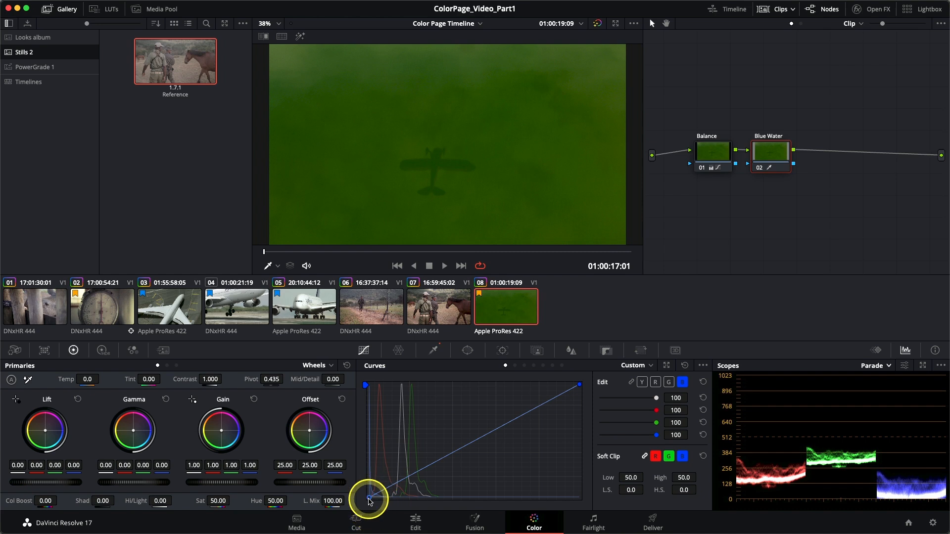
left_click_drag(370, 497, 348, 452)
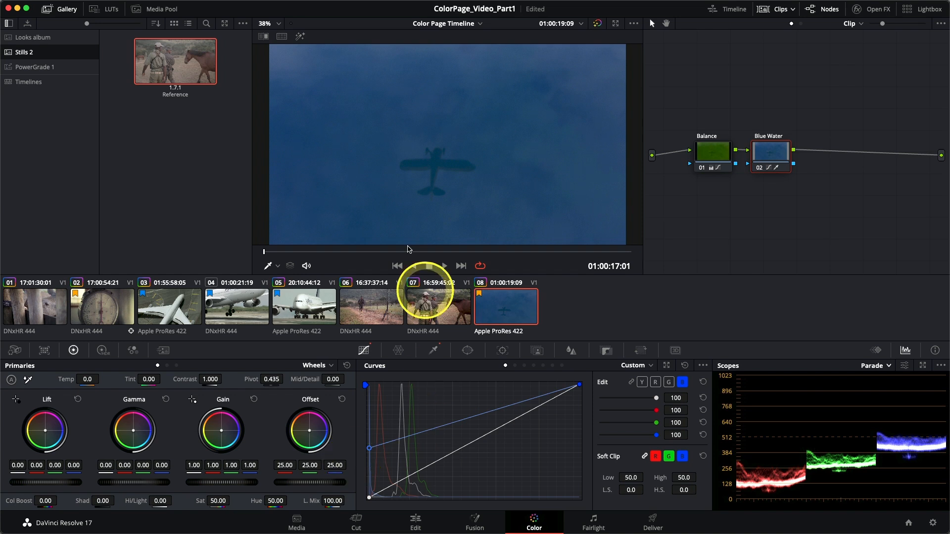
left_click(273, 252)
left_click_drag(273, 252, 606, 235)
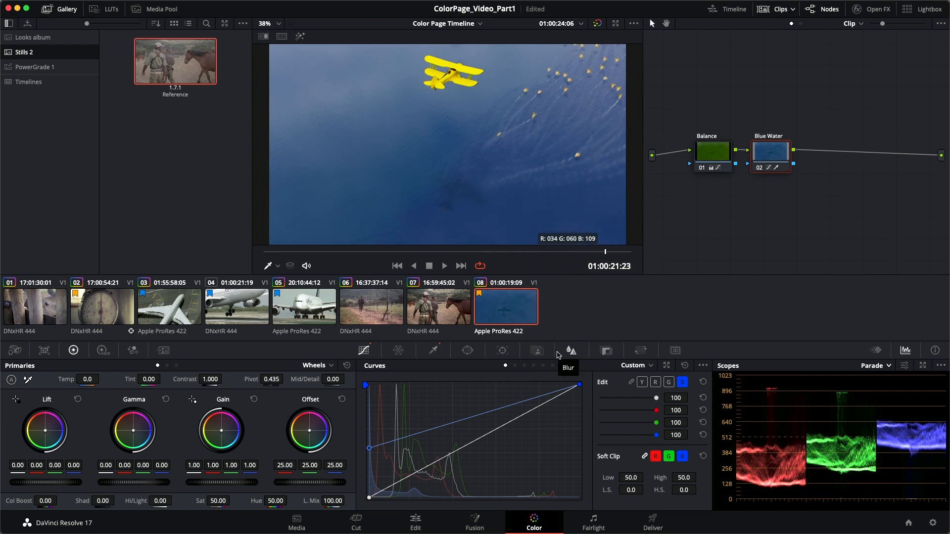
mouse_move(370, 450)
left_mouse_down()
mouse_move(370, 471)
mouse_move(373, 416)
mouse_move(378, 470)
mouse_move(377, 364)
mouse_move(376, 446)
left_mouse_up()
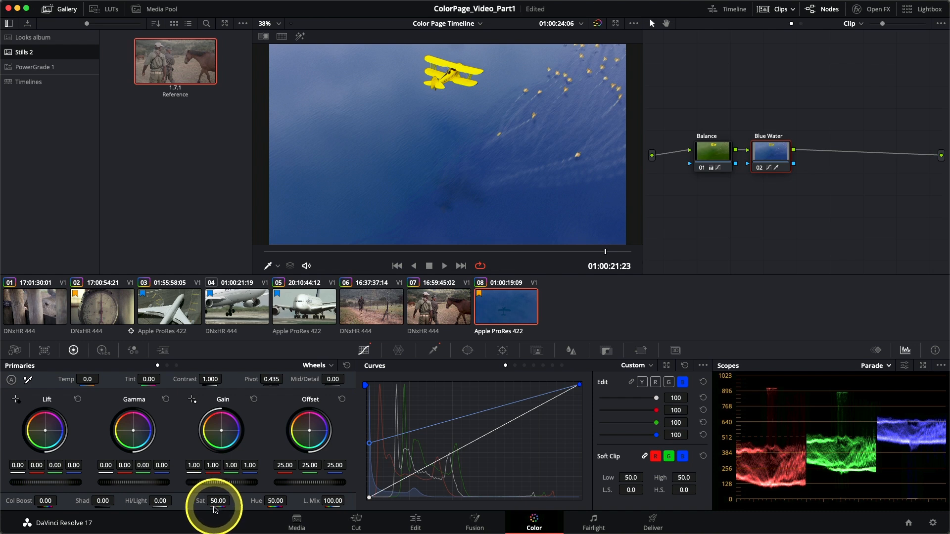
Step: Set the Blue Water node's Saturation to 45 and Hue to 54.80, and compare the result near the clip's end with grades bypassed
mouse_move(221, 506)
left_mouse_down()
mouse_move(193, 500)
mouse_move(251, 511)
mouse_move(240, 495)
mouse_move(214, 503)
mouse_move(222, 497)
left_mouse_up()
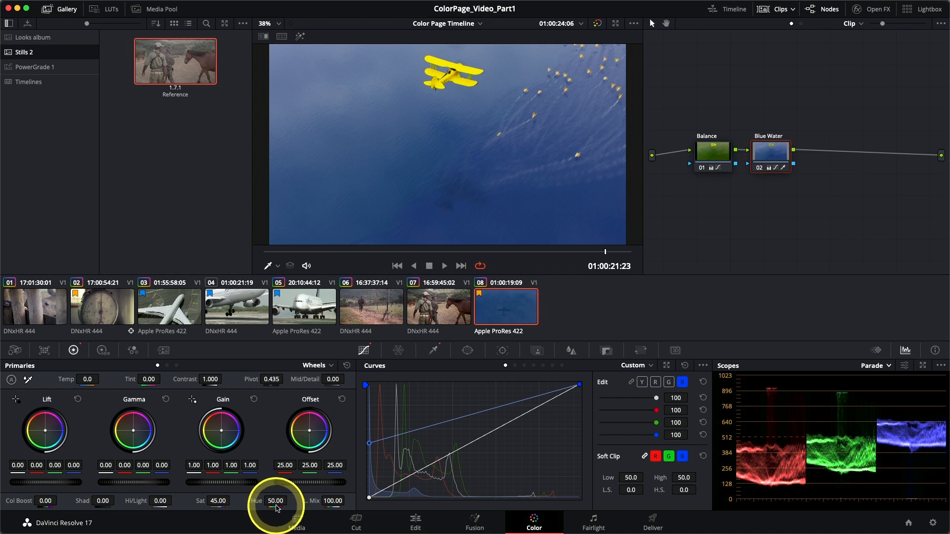
mouse_move(274, 501)
left_mouse_down()
mouse_move(211, 496)
mouse_move(285, 495)
left_mouse_up()
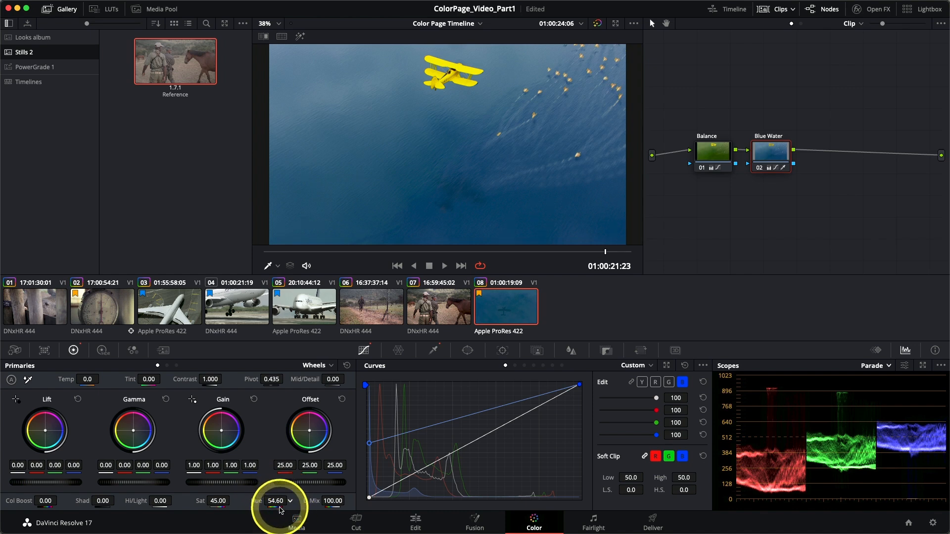
mouse_move(278, 500)
left_mouse_down()
mouse_move(266, 505)
mouse_move(314, 498)
mouse_move(275, 496)
left_mouse_up()
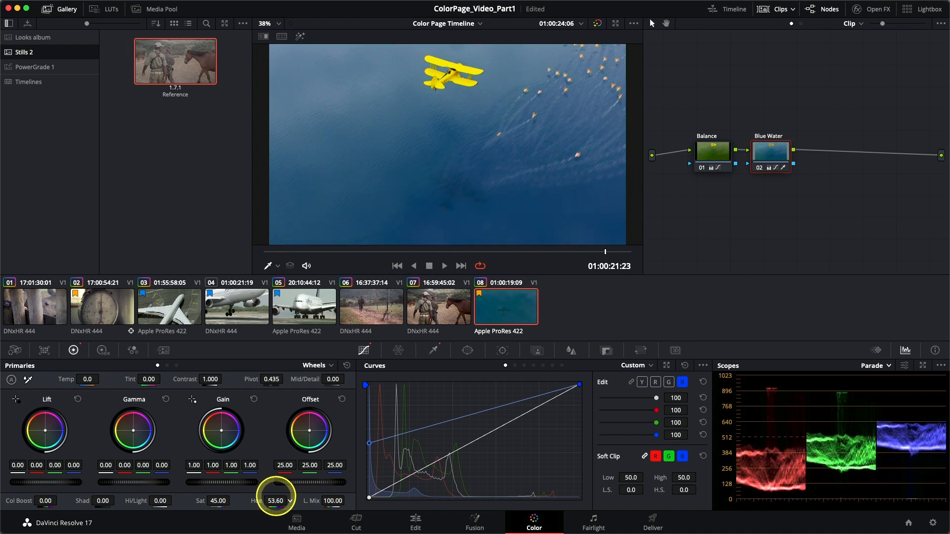
double_click(255, 500)
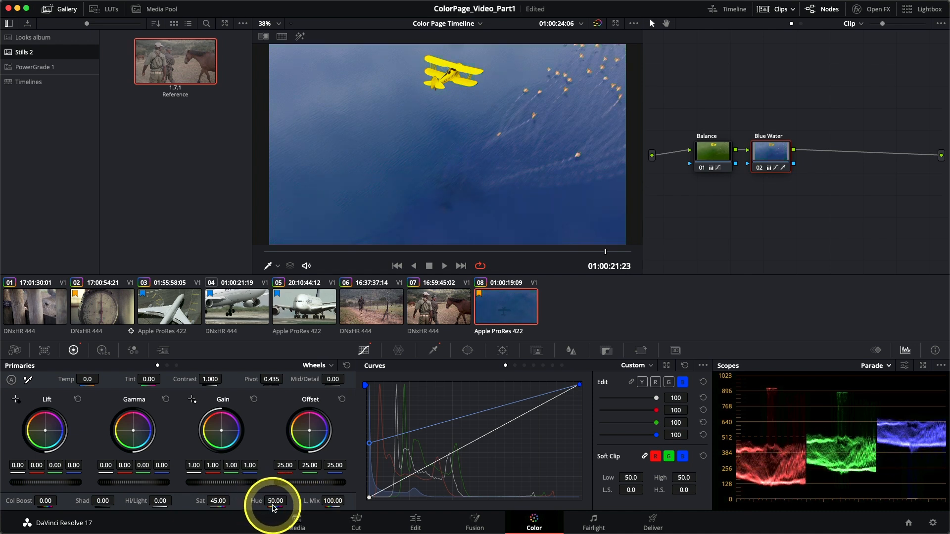
left_click_drag(274, 500, 285, 501)
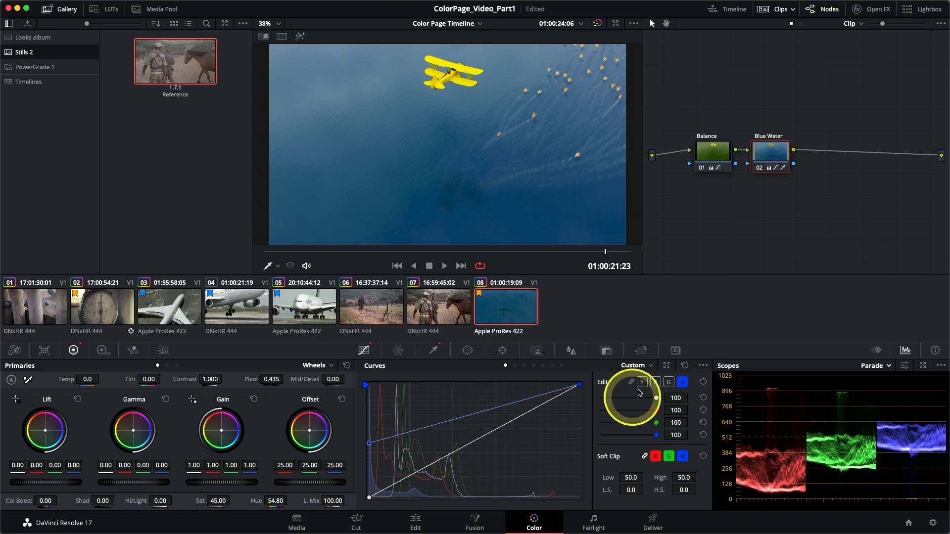
left_click_drag(607, 256, 630, 253)
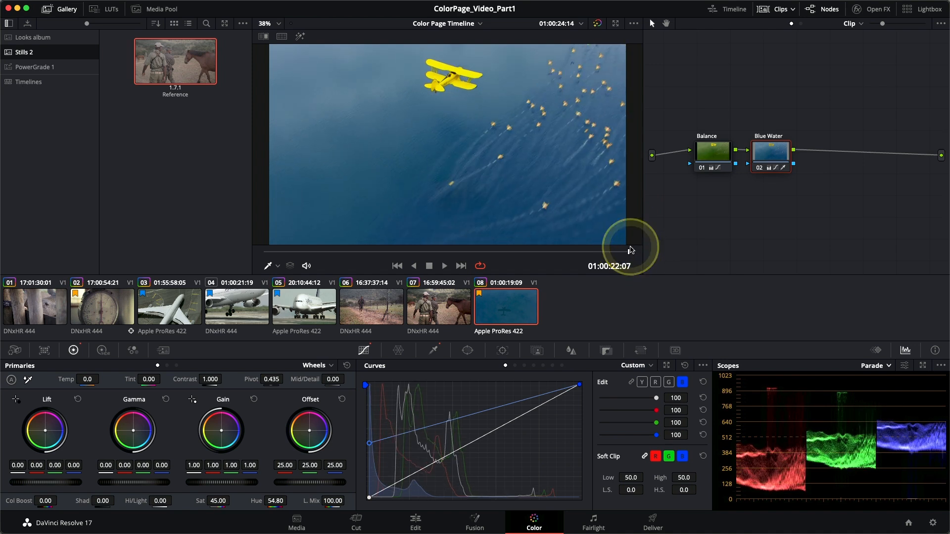
key("shift+d")
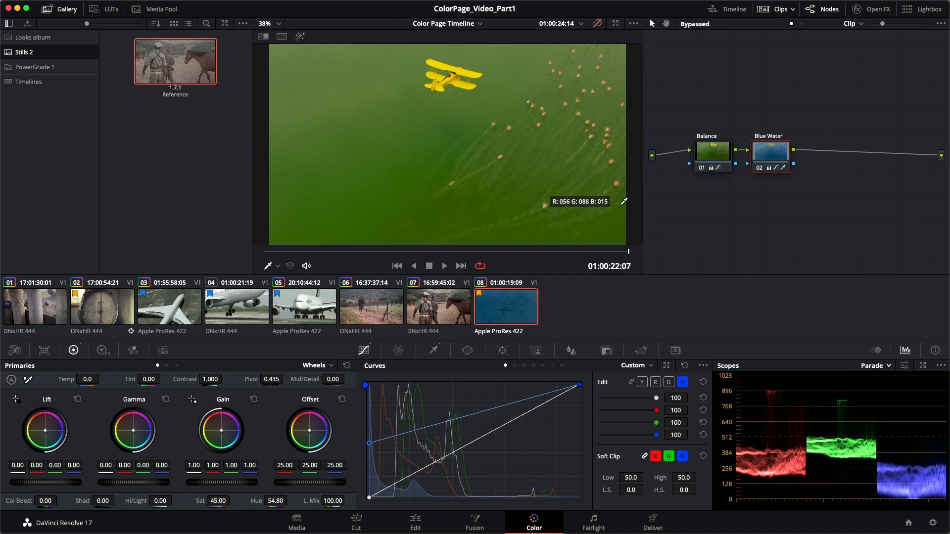
key("shift+d")
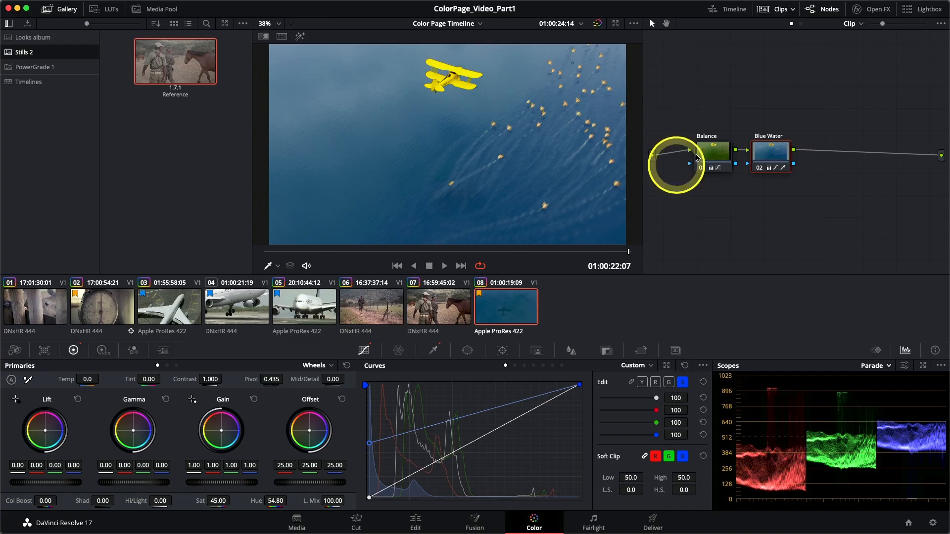
Step: Add an Outside node after the Blue Water node and space it slightly away from that node in the graph
mouse_move(765, 172)
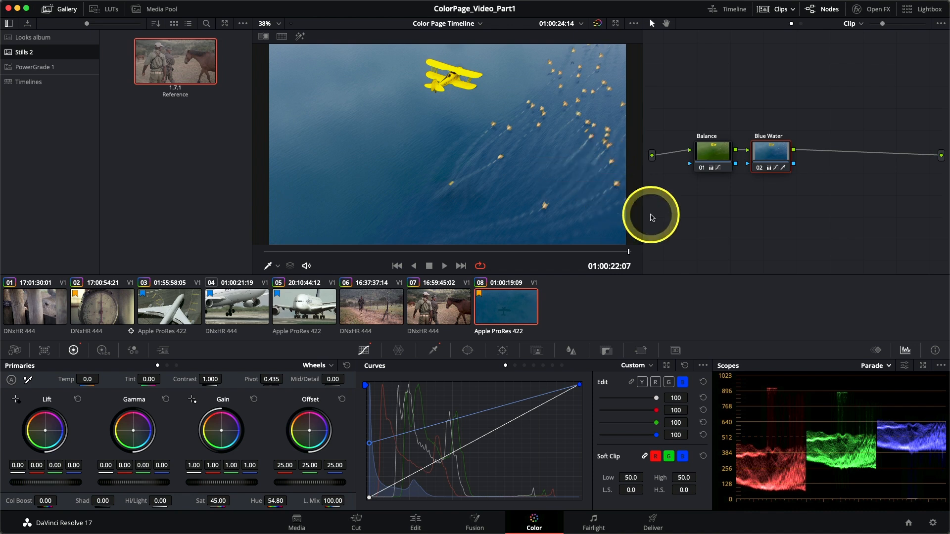
right_click(768, 156)
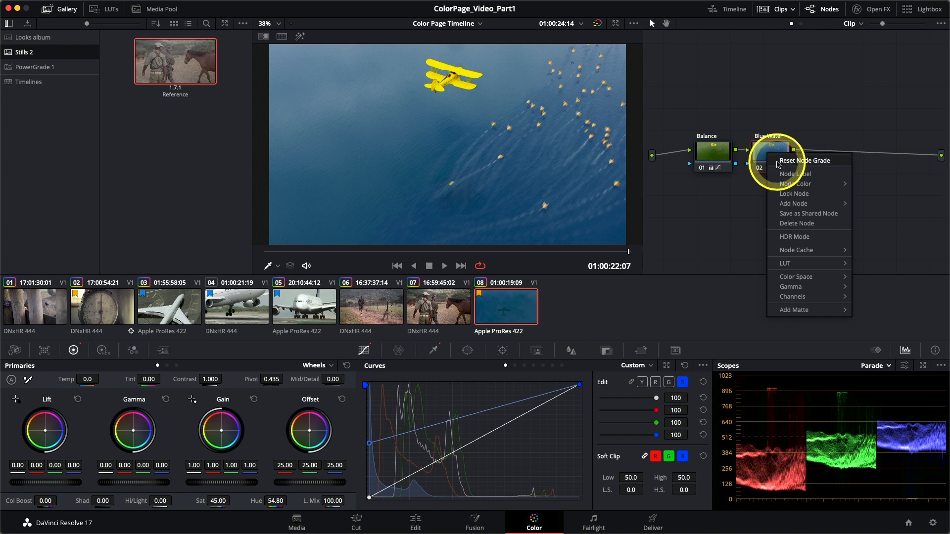
mouse_move(802, 204)
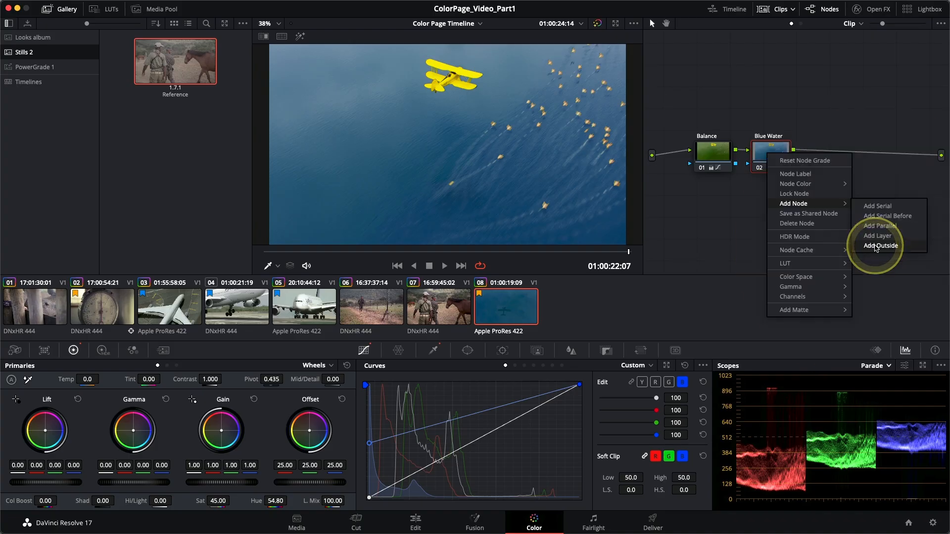
left_click(876, 247)
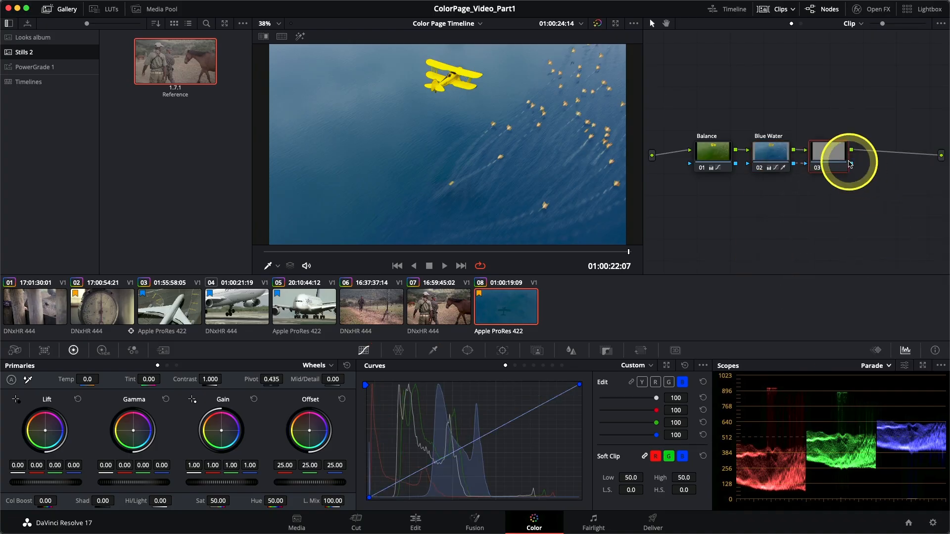
left_click_drag(830, 161, 867, 158)
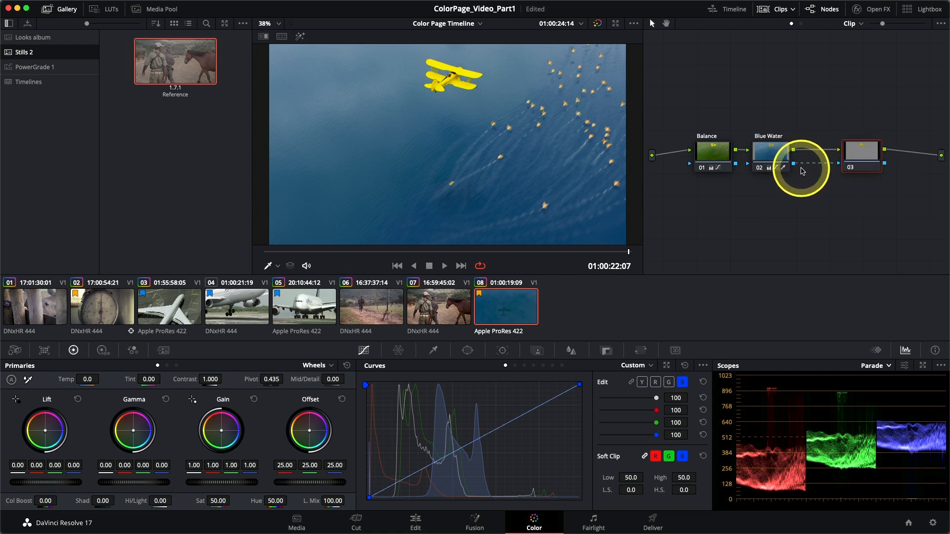
left_click_drag(859, 160, 841, 159)
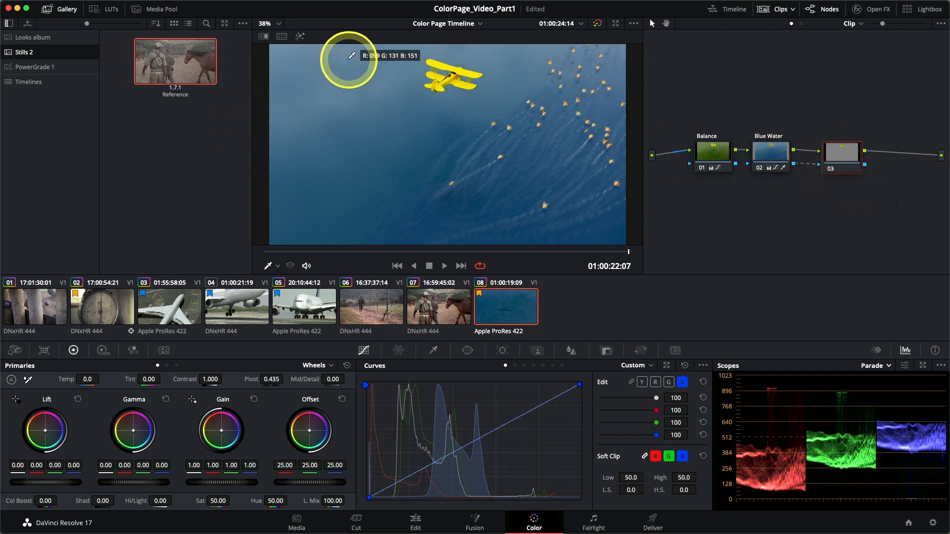
Step: Inspect the Outside node's inverted matte with Highlight in black-and-white and on grey, scrubbing through clip 08, and turn Highlight off
left_click(300, 38)
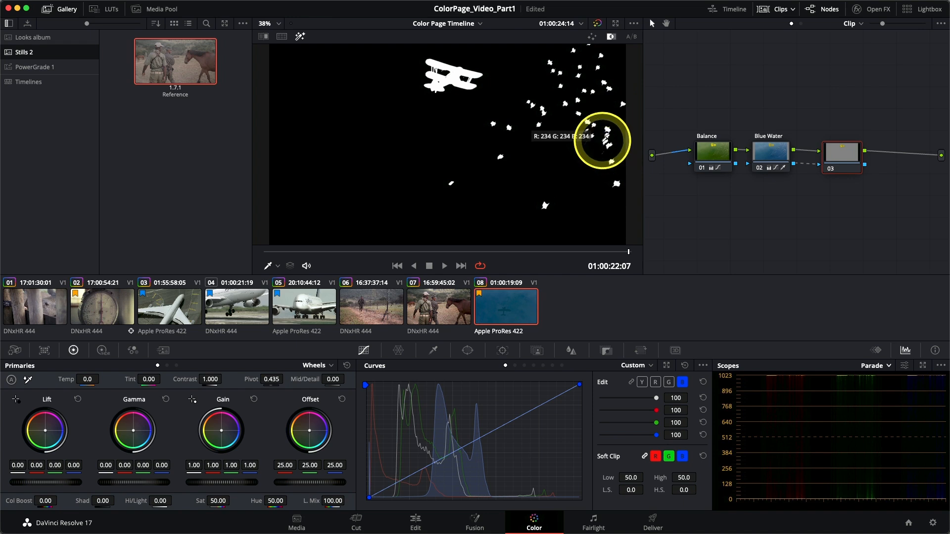
left_click(596, 40)
left_click(611, 252)
left_click_drag(612, 252, 371, 232)
left_click_drag(317, 250, 661, 256)
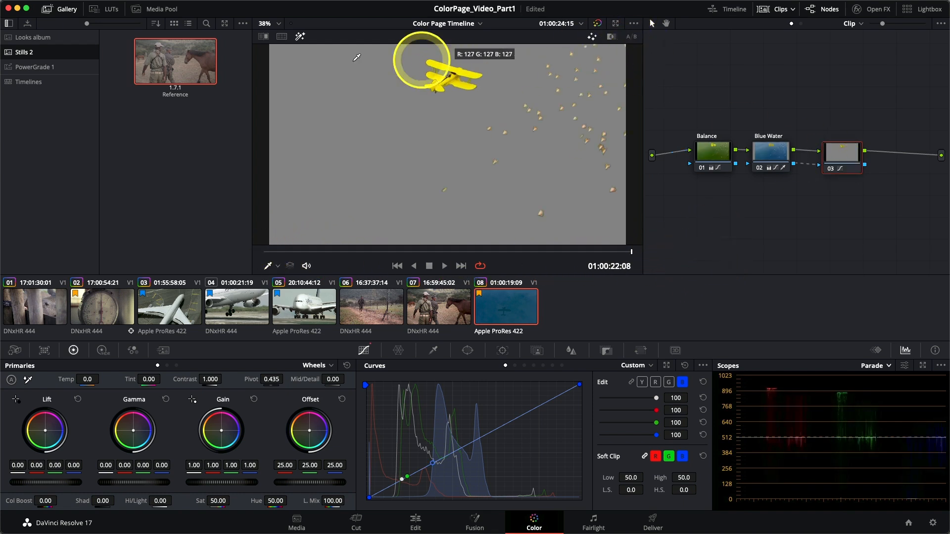
left_click(300, 36)
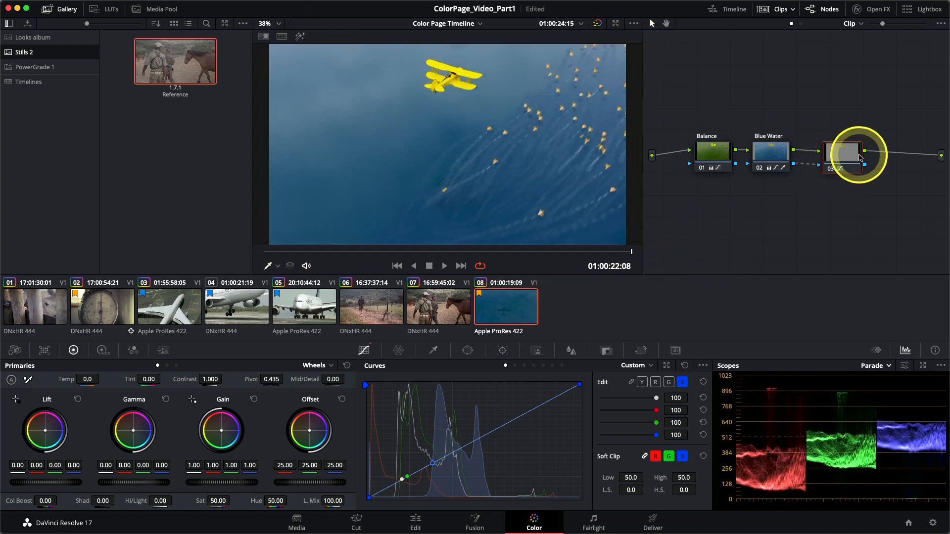
Step: Label the Outside node "Flamingos"
right_click(841, 159)
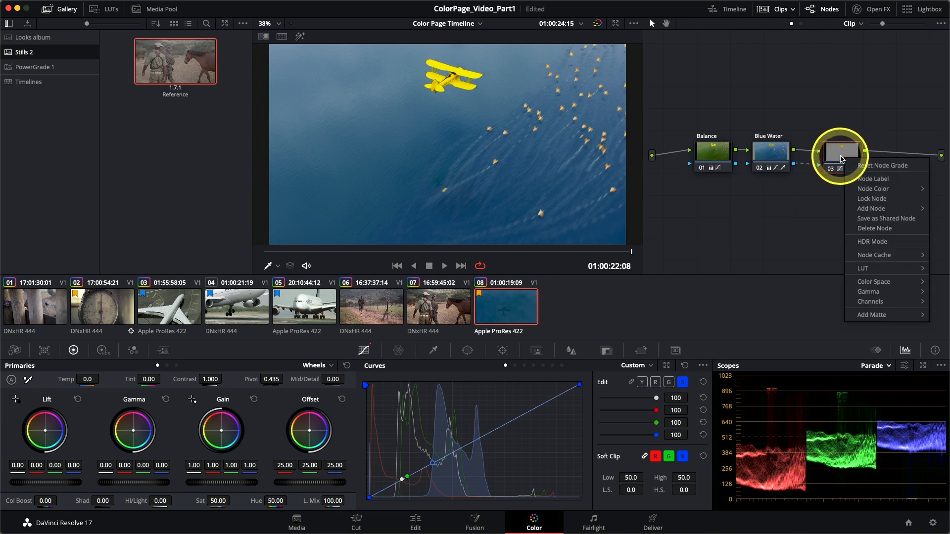
left_click(861, 179)
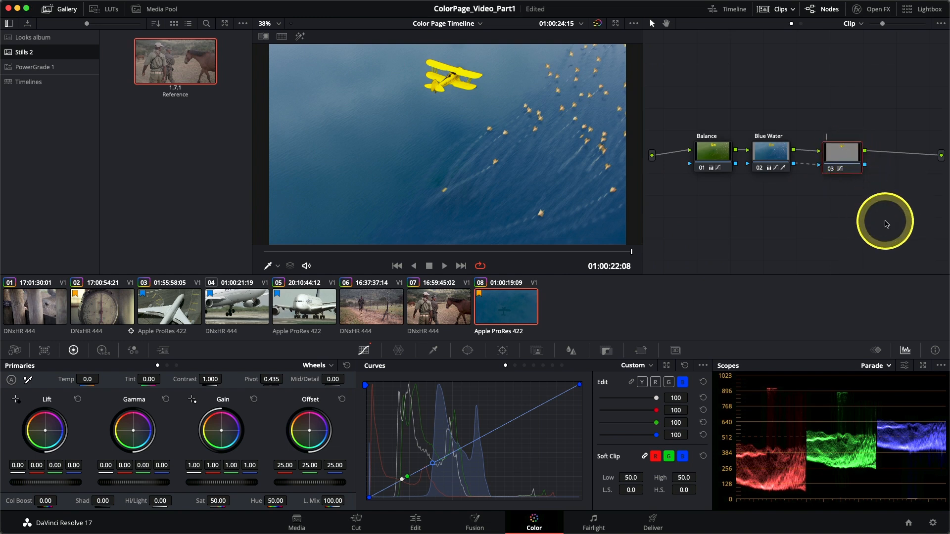
type("Flamingos")
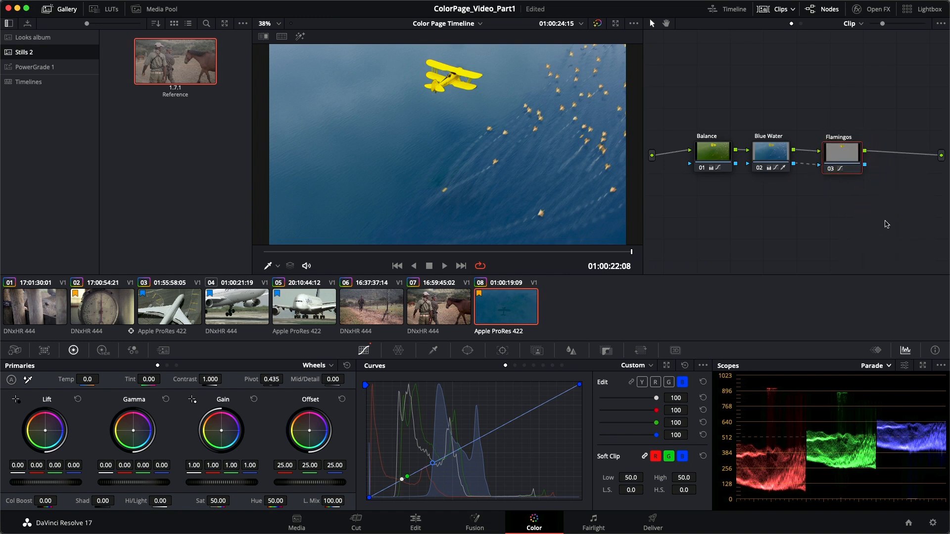
left_click(907, 212)
left_click_drag(614, 251, 663, 269)
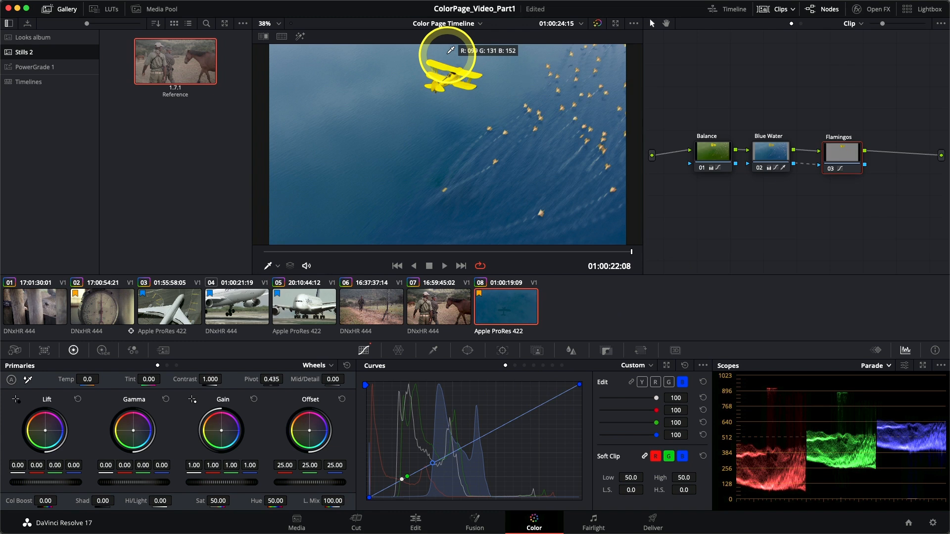
Step: Fit a circular window around the yellow plane on the Flamingos node with Soft 1 at 0.72, and check its tracking at 01:00:19:00
left_click(467, 352)
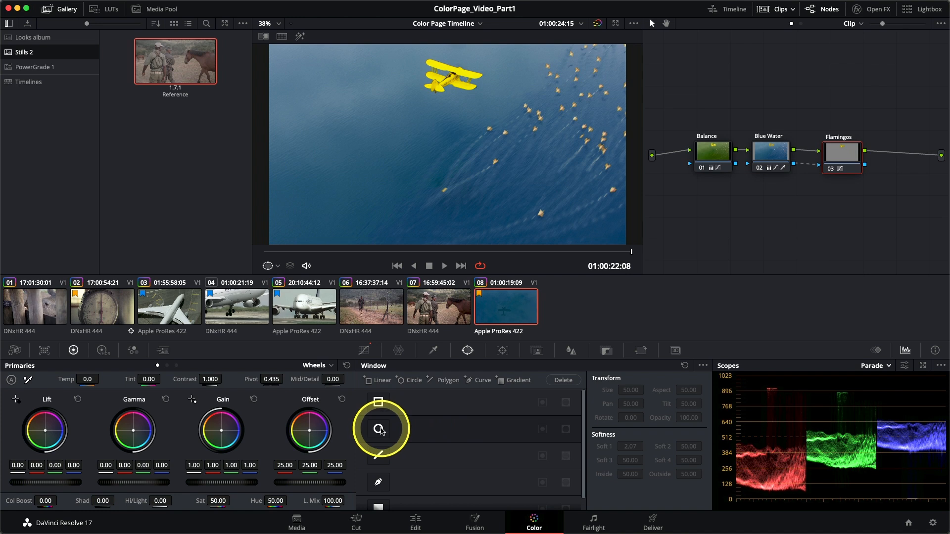
left_click(379, 430)
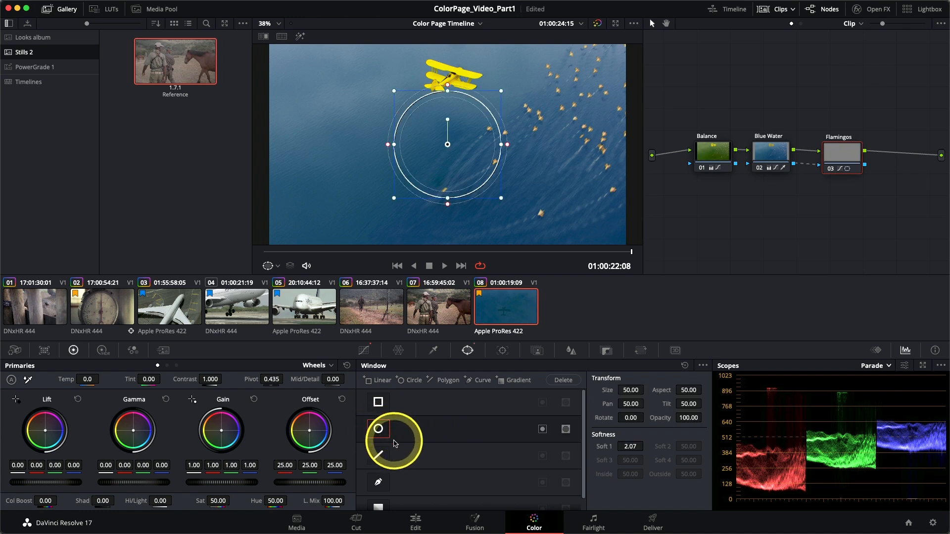
left_click_drag(445, 161, 446, 116)
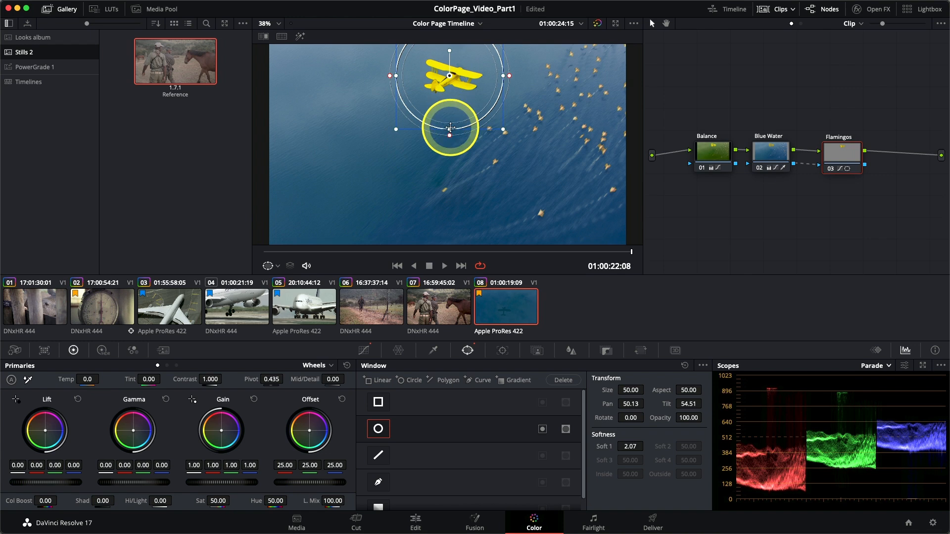
left_click_drag(504, 130, 475, 109)
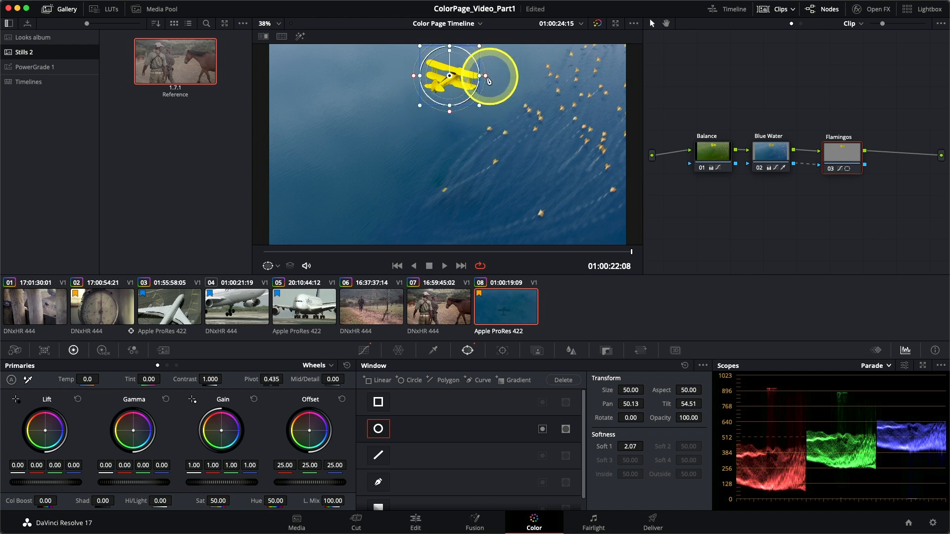
left_click_drag(485, 76, 474, 98)
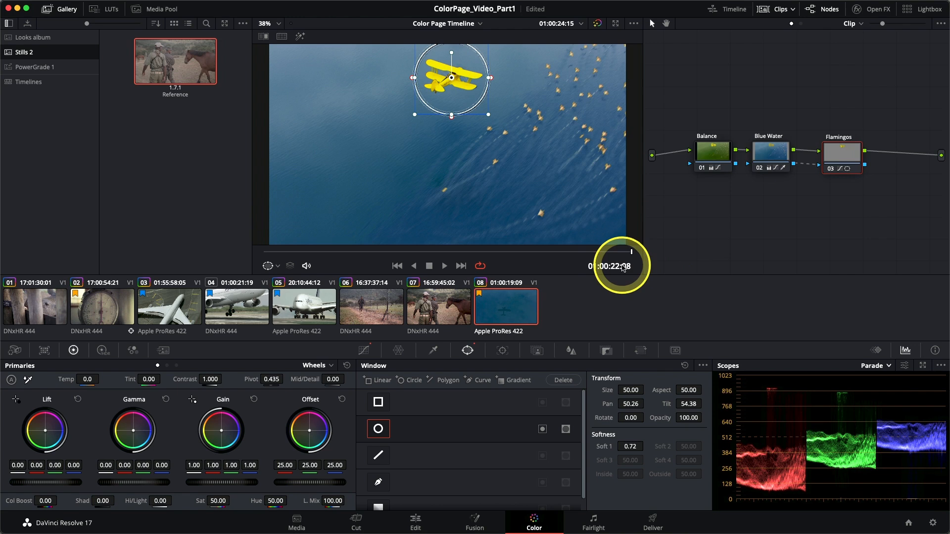
left_click(400, 252)
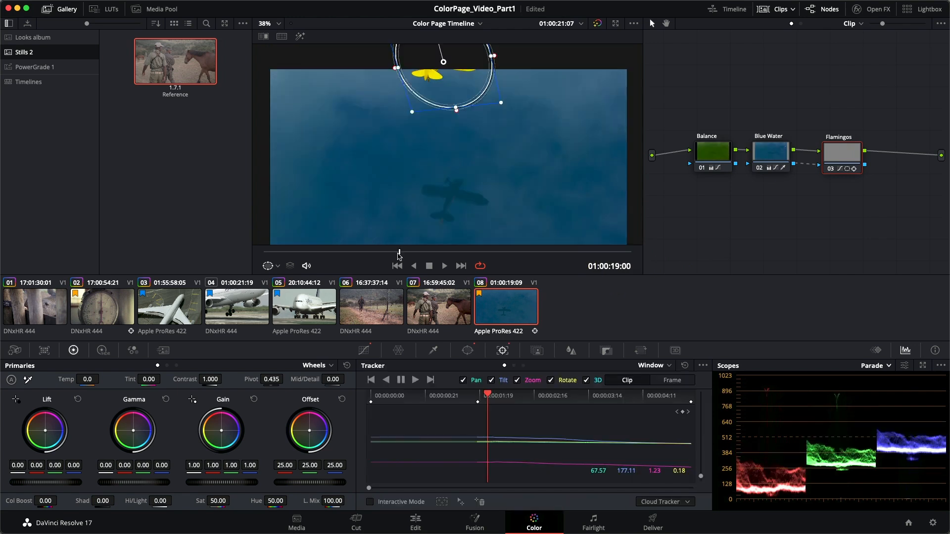
Step: Invert the circular window on the Flamingos node to exclude the plane, checking the matte with Highlight at clip 08's last frame
left_click_drag(400, 255, 728, 269)
left_click(300, 37)
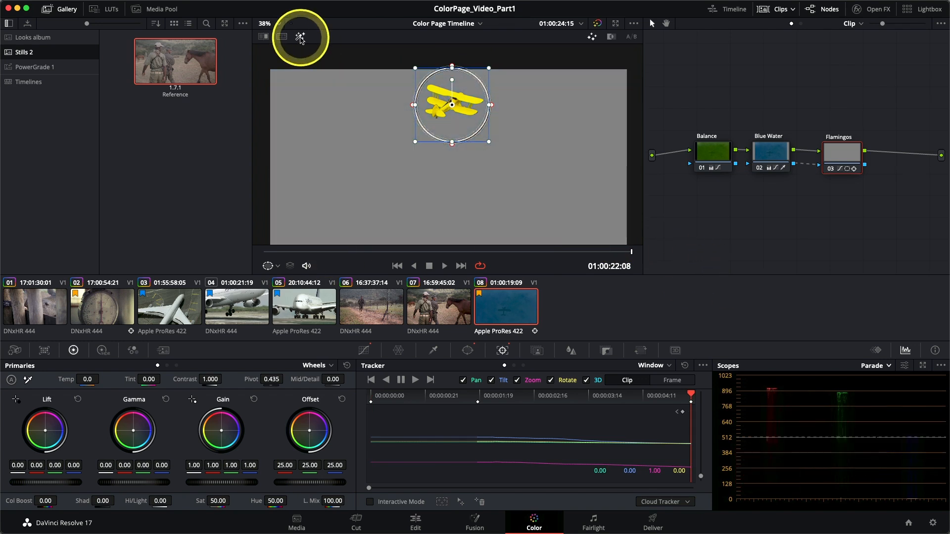
left_click(468, 353)
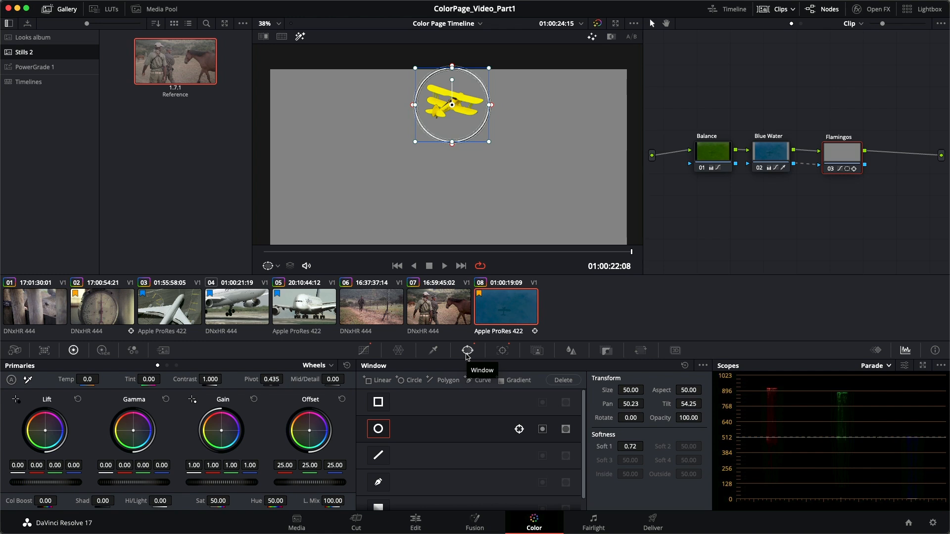
left_click(543, 431)
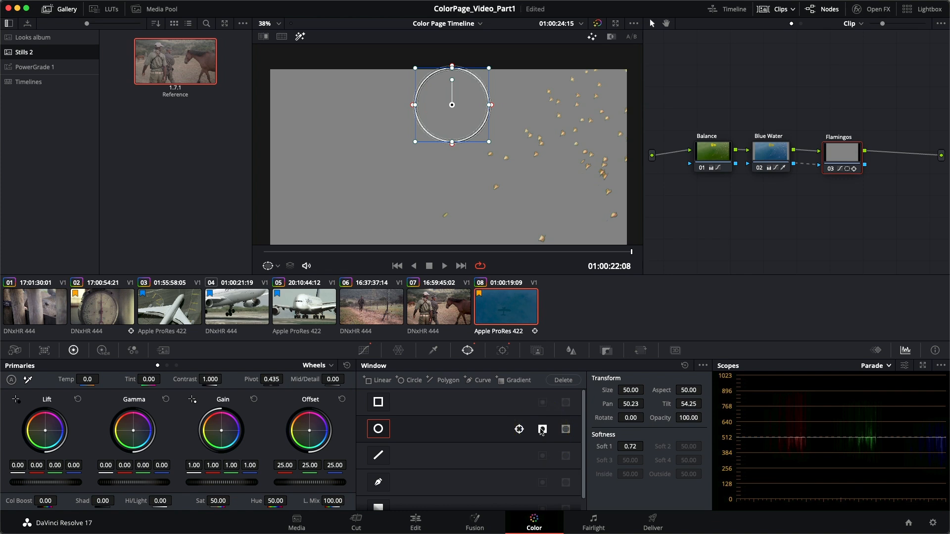
left_click(542, 430)
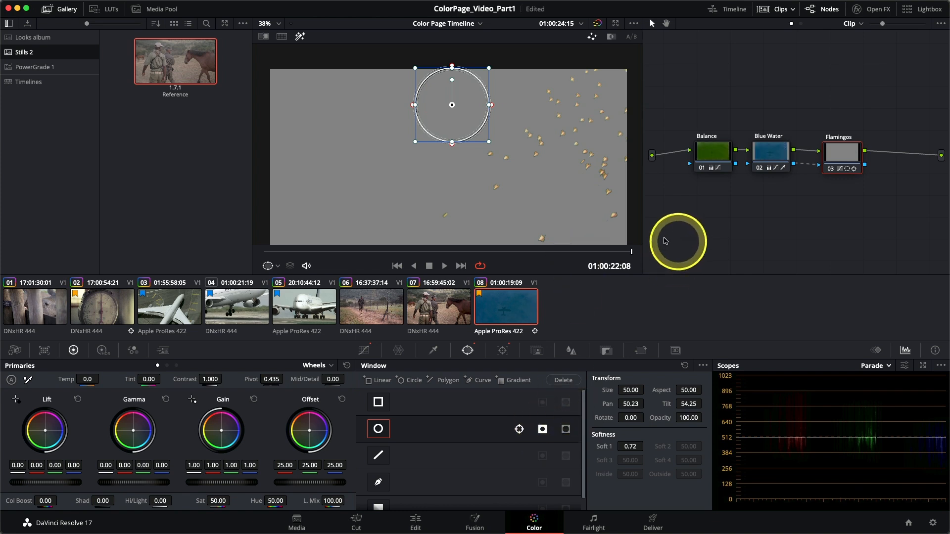
left_click(301, 37)
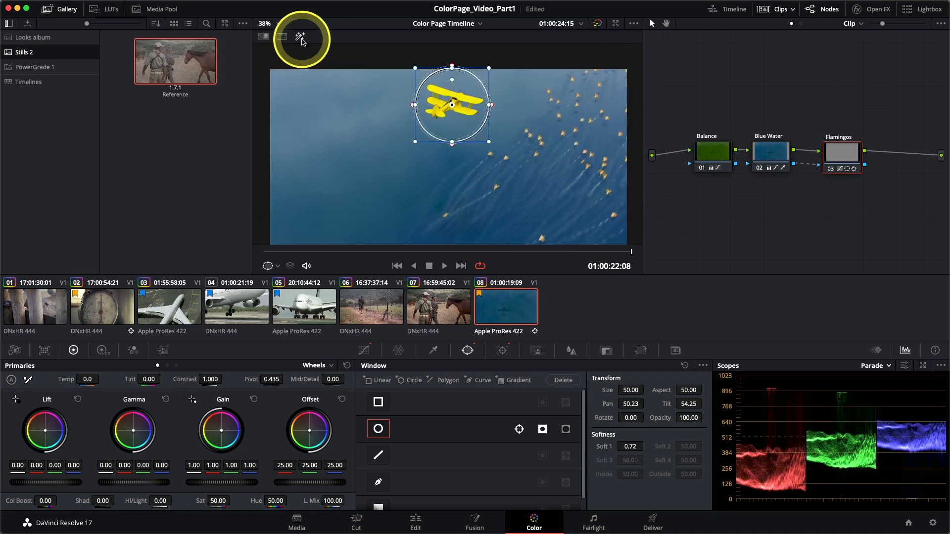
Step: Push the Flamingos node's Gain toward pinkish red at R 1.38, G 0.88, B 1.09, and return clip 08 to its first frame
left_click(364, 350)
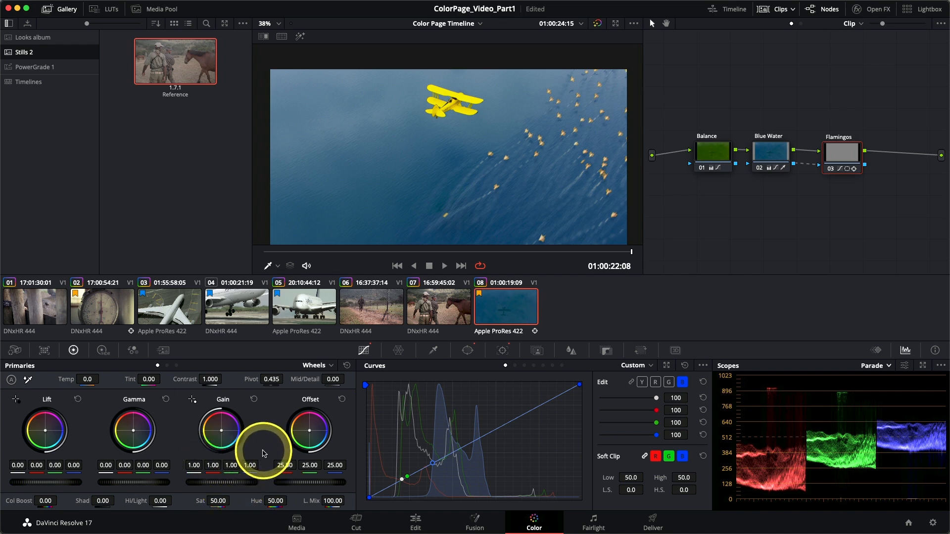
left_click_drag(221, 431, 223, 429)
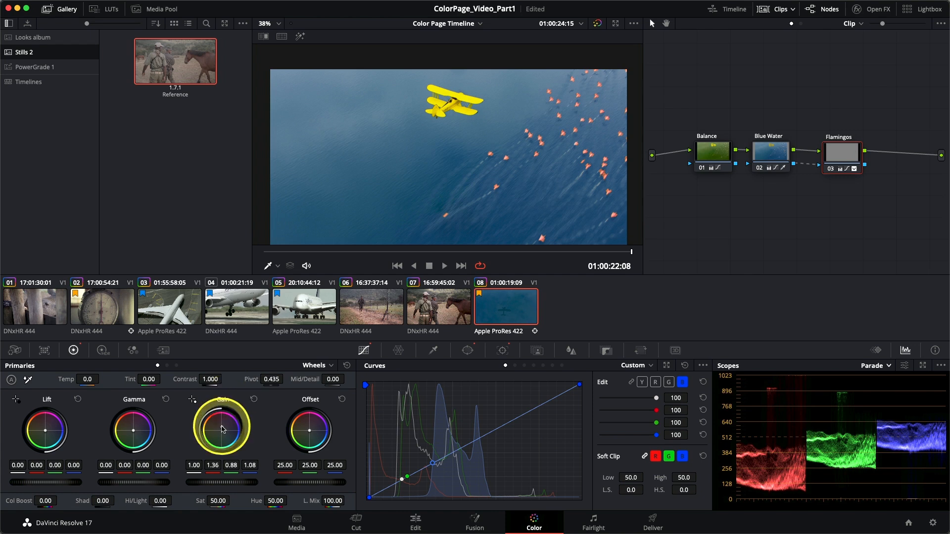
left_click_drag(224, 427, 224, 426)
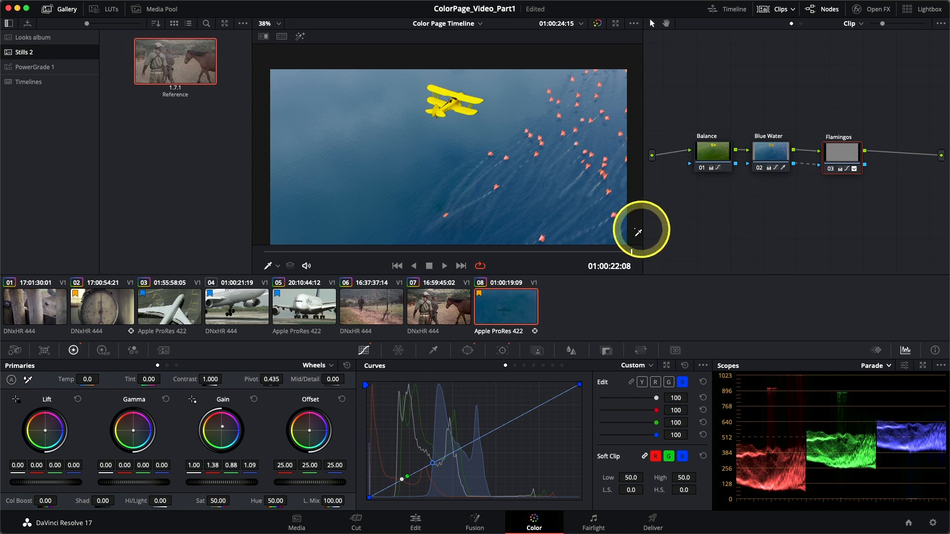
mouse_move(628, 251)
left_mouse_down()
mouse_move(549, 239)
mouse_move(636, 246)
mouse_move(580, 241)
mouse_move(621, 239)
mouse_move(649, 243)
mouse_move(615, 251)
mouse_move(644, 255)
left_mouse_up()
right_click(648, 244)
left_click(631, 251)
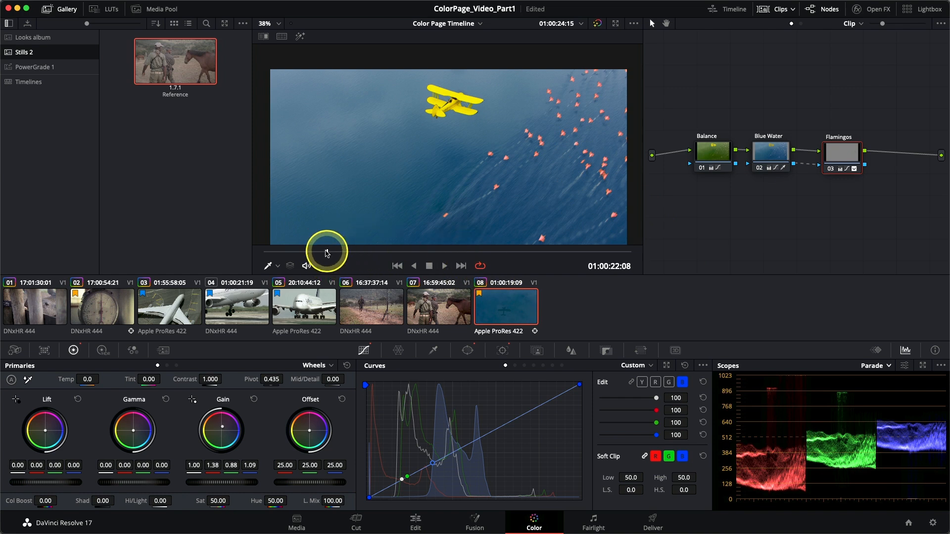
left_click_drag(327, 254, 251, 254)
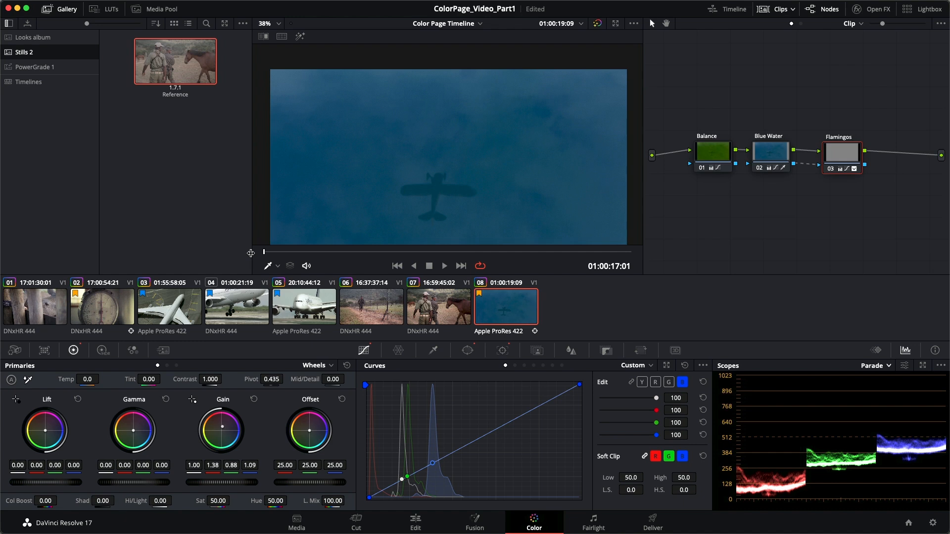
left_click(251, 253)
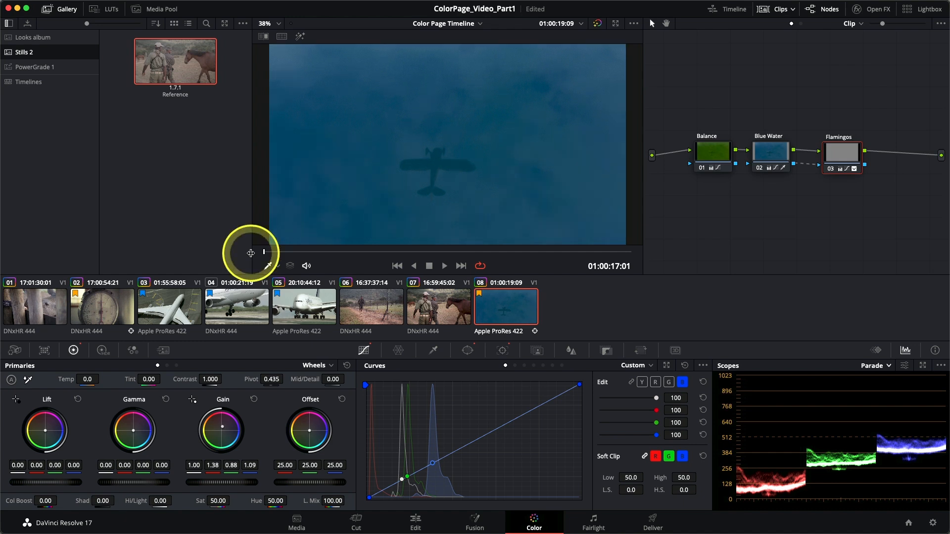